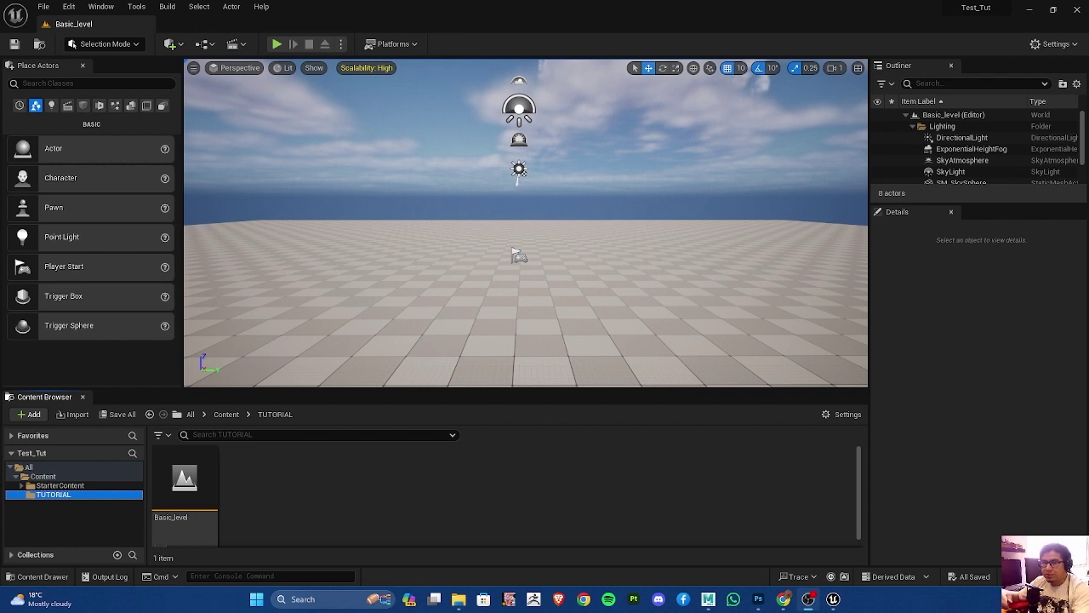
In Unreal, browse the Content and TUTORIAL folders and the level menu without changing anything
left_click(342, 491)
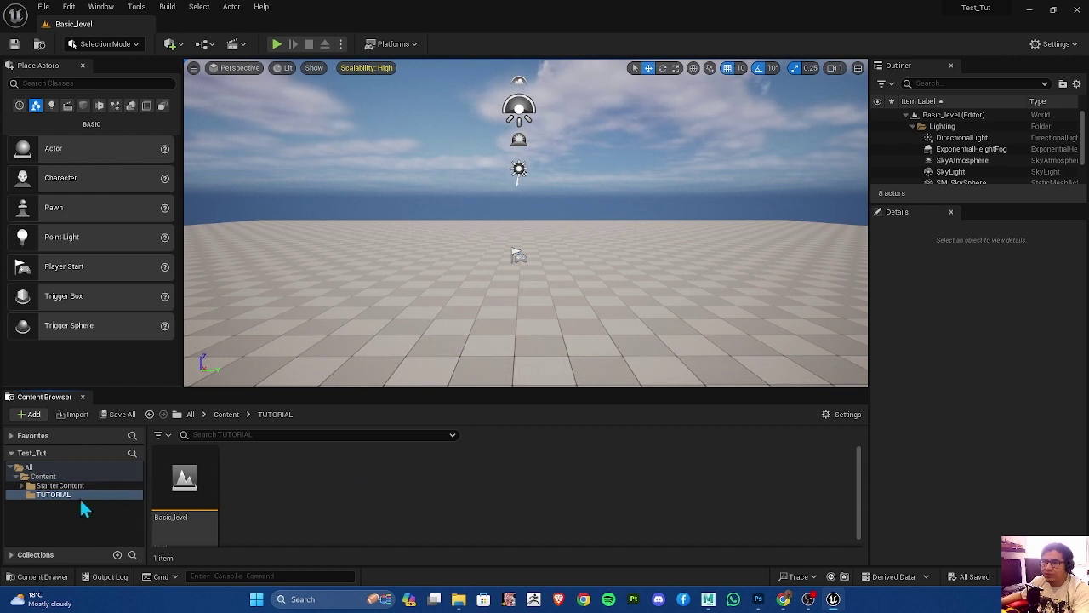
left_click(43, 477)
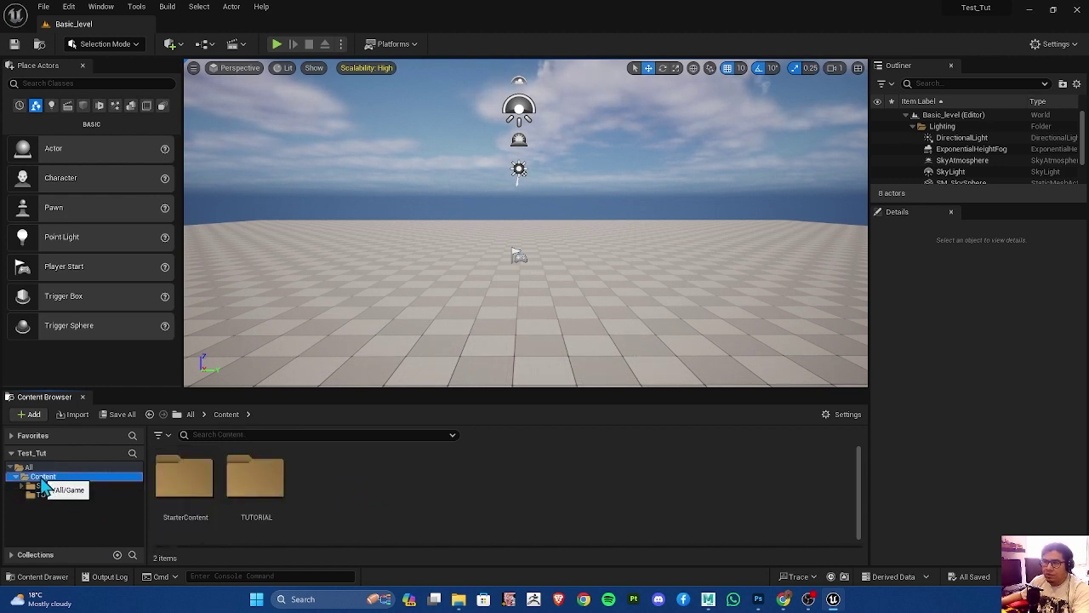
right_click(42, 481)
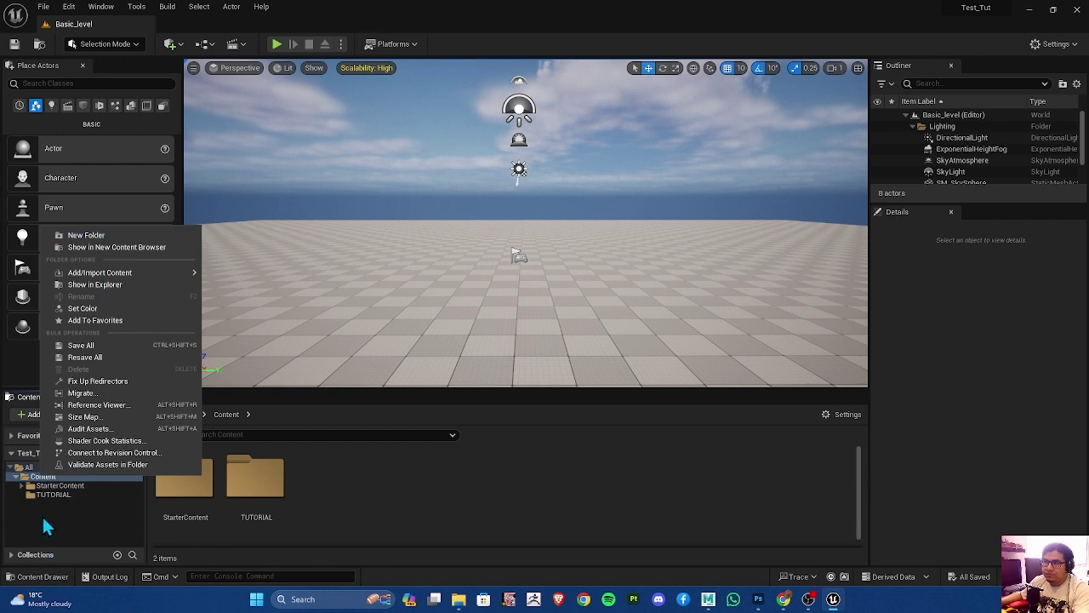
left_click(59, 485)
left_click(51, 494)
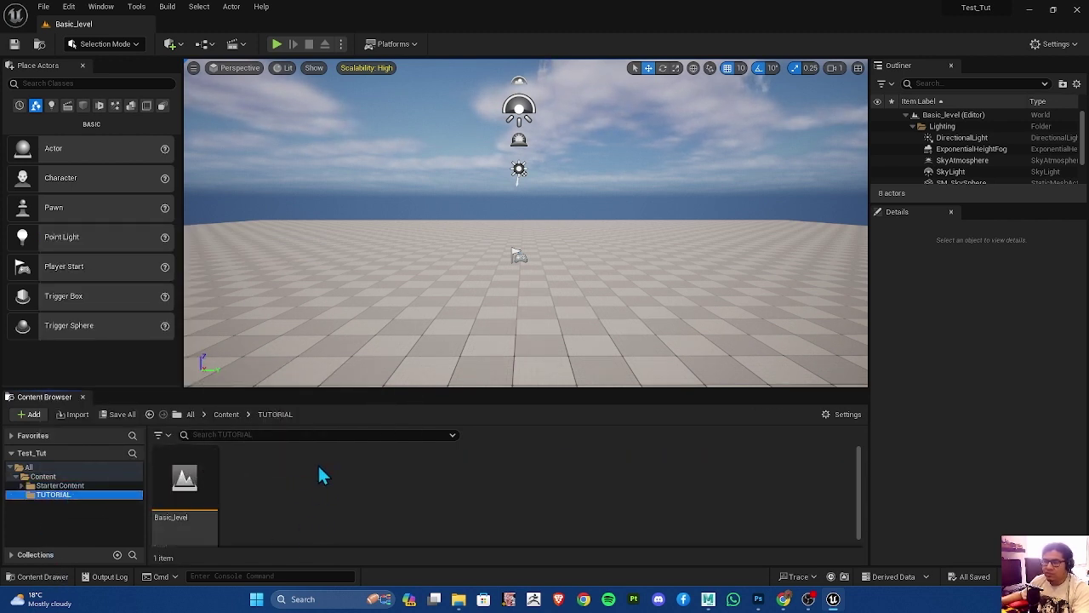
left_click(43, 6)
mouse_move(82, 64)
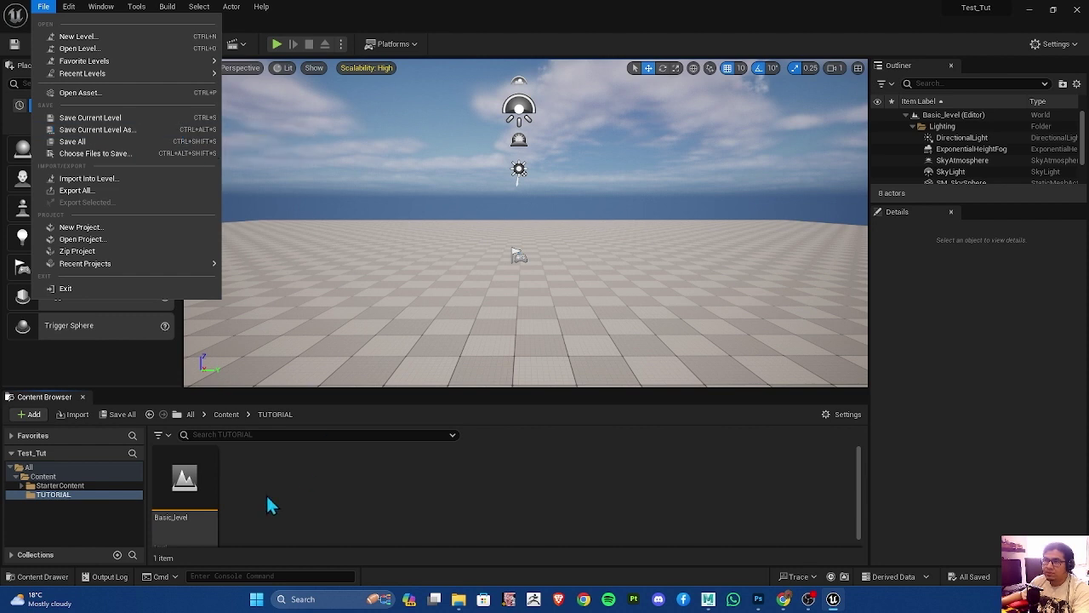
left_click(75, 497)
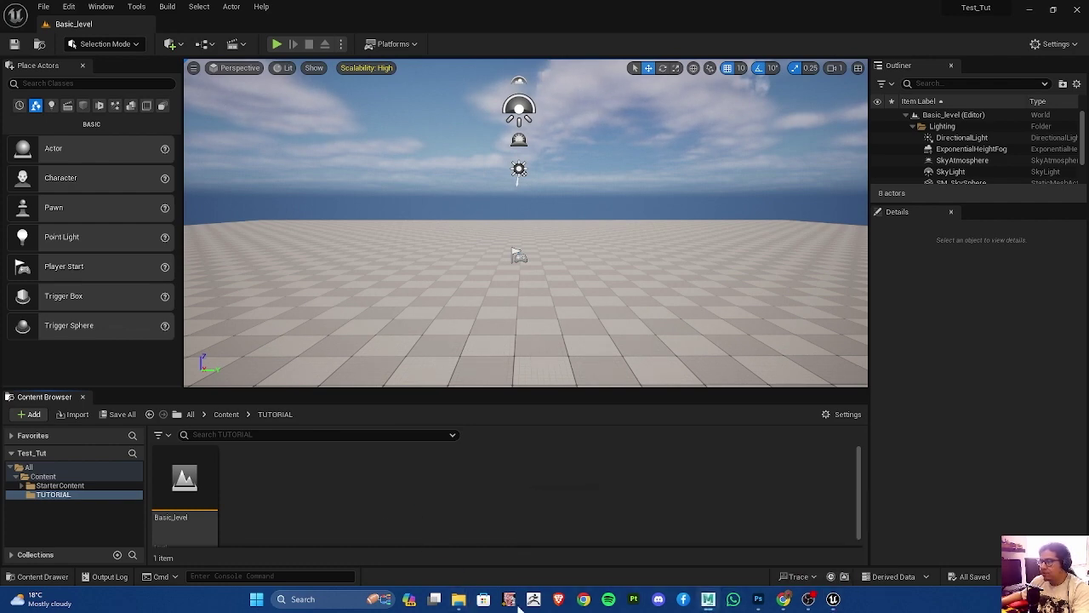
In Maya, select the clavos_low, bloque_low and soporte_low shield meshes in the Outliner
left_click(708, 598)
left_click_drag(436, 243, 487, 9)
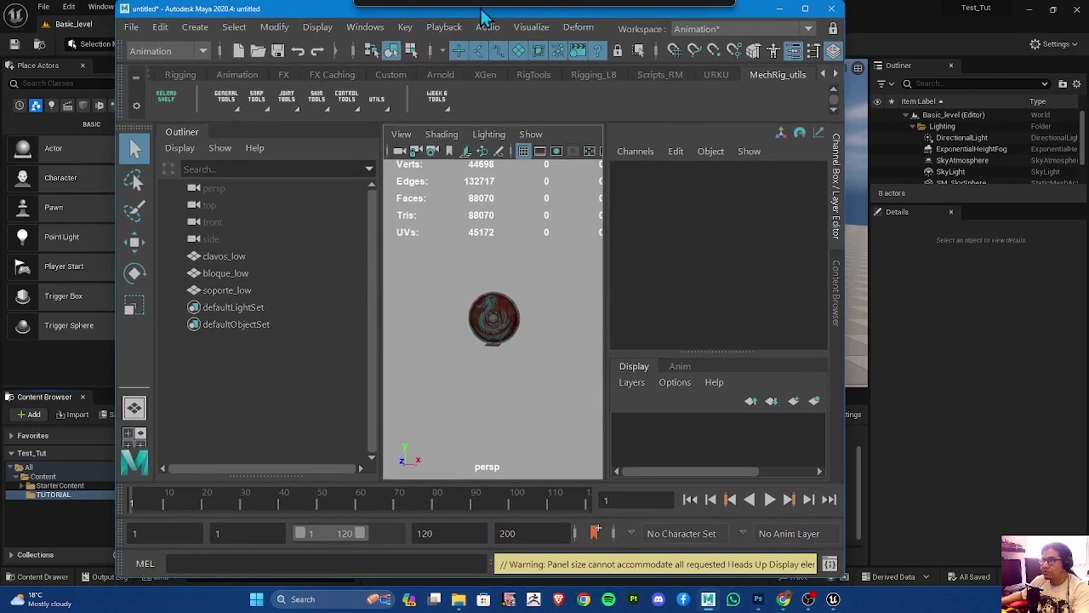
left_click(244, 254)
left_click_drag(244, 253, 235, 291)
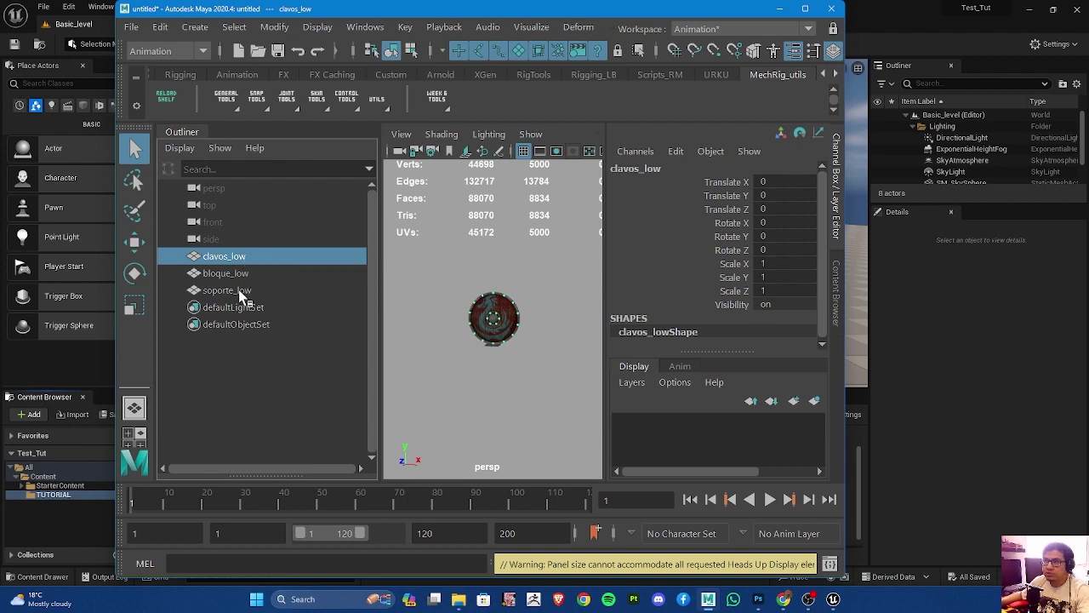
left_click(235, 291)
key("Up")
key("Up")
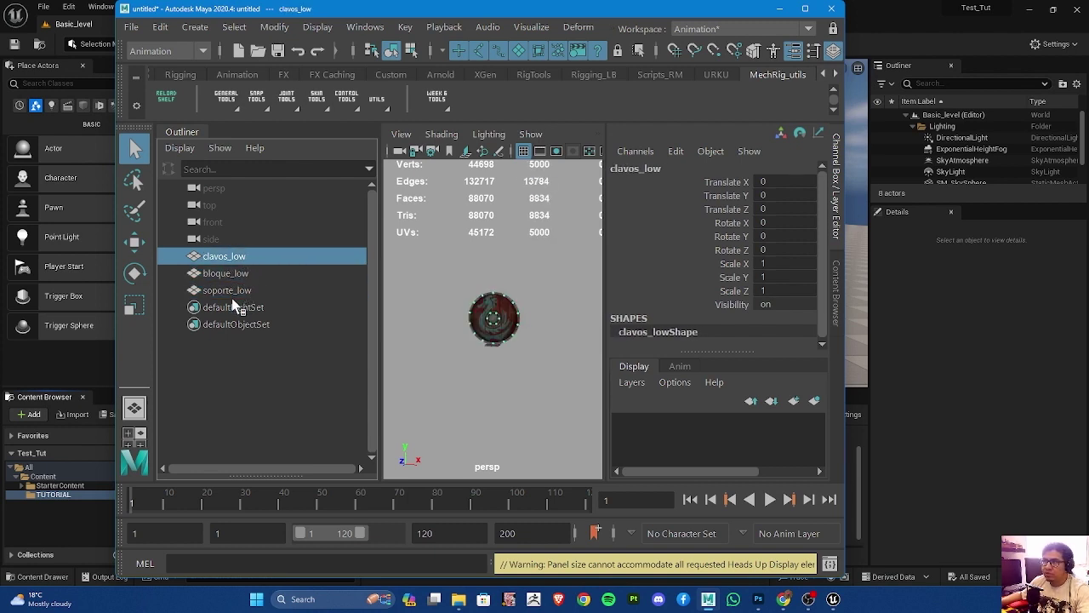
left_click(230, 290, "shift")
Export the selection as Shield.fbx, overwriting the existing file
left_click(132, 27)
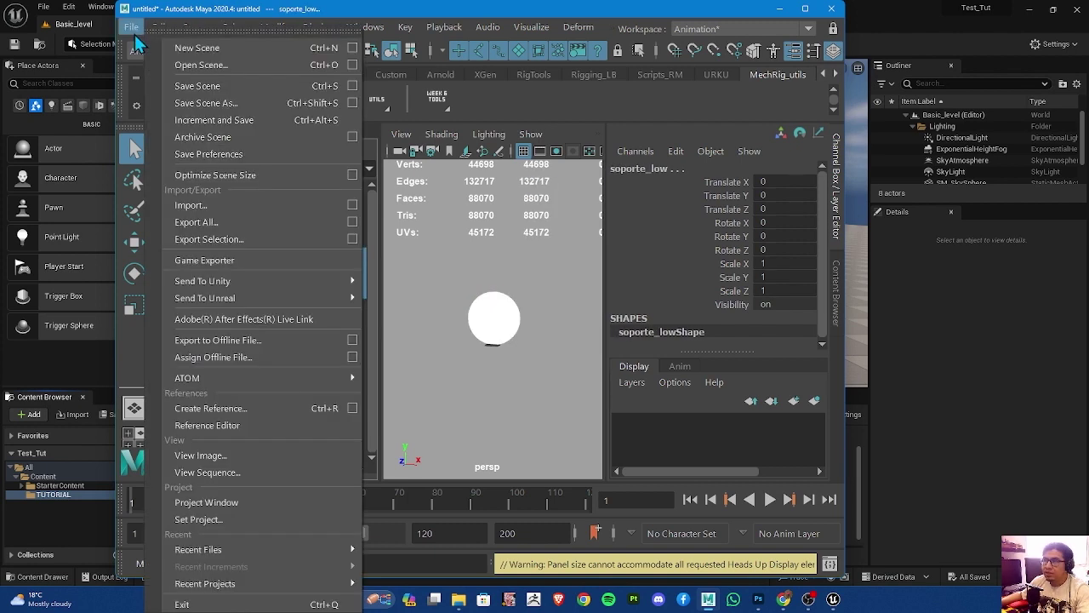
left_click(232, 238)
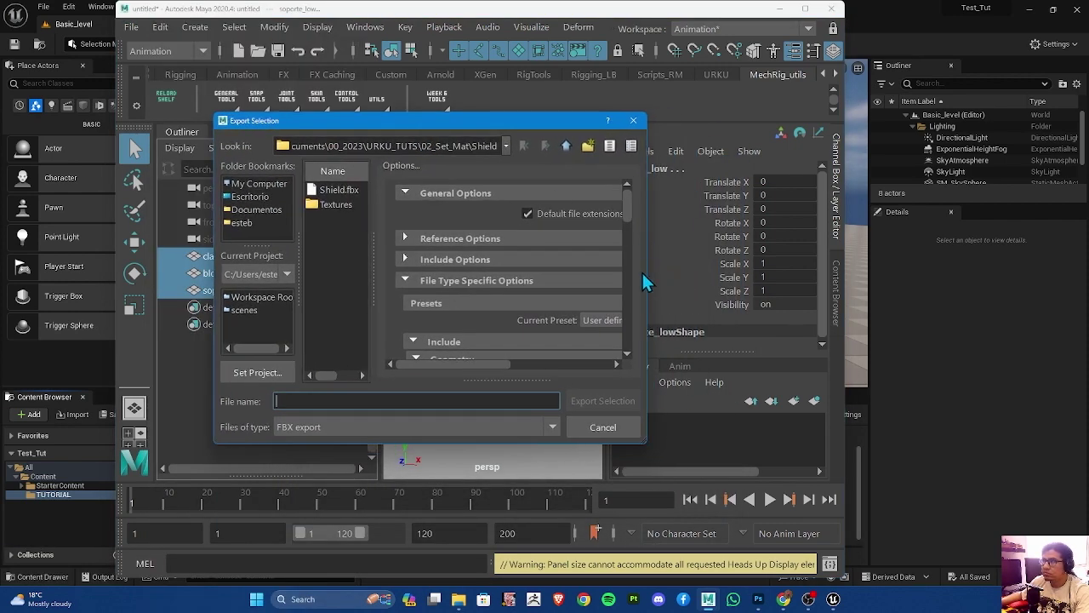
left_click_drag(646, 268, 929, 255)
left_click(338, 189)
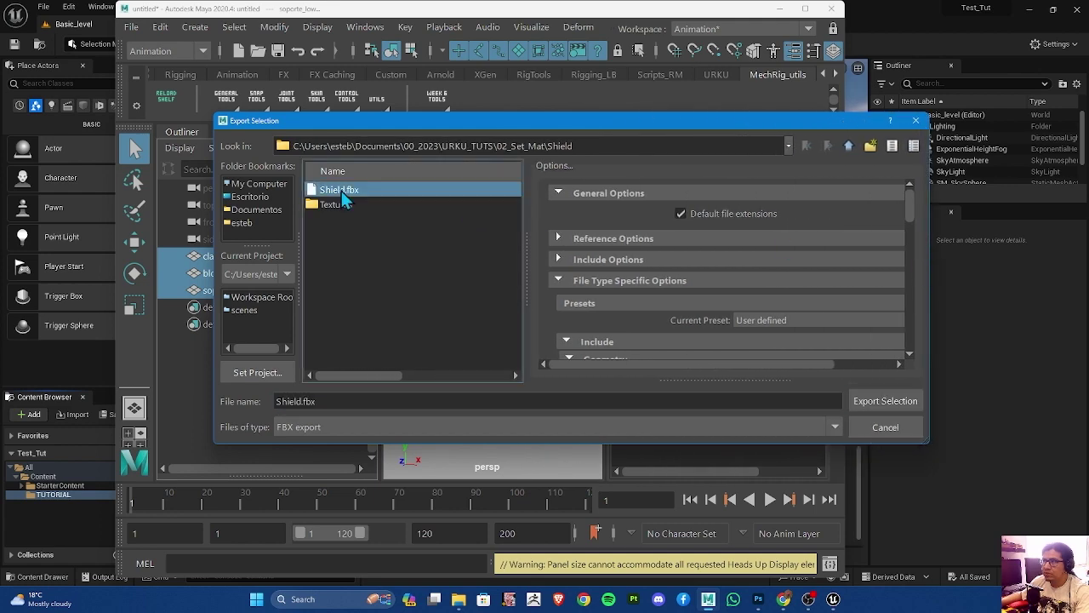
scroll(659, 268, "down", 2)
scroll(660, 268, "down", 1)
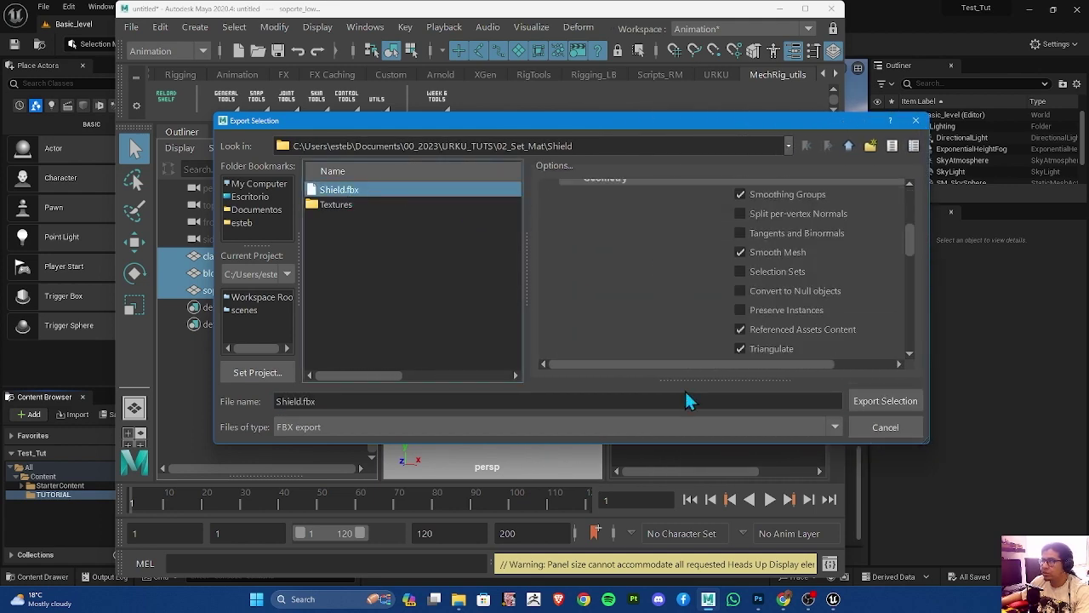
left_click_drag(670, 444, 660, 565)
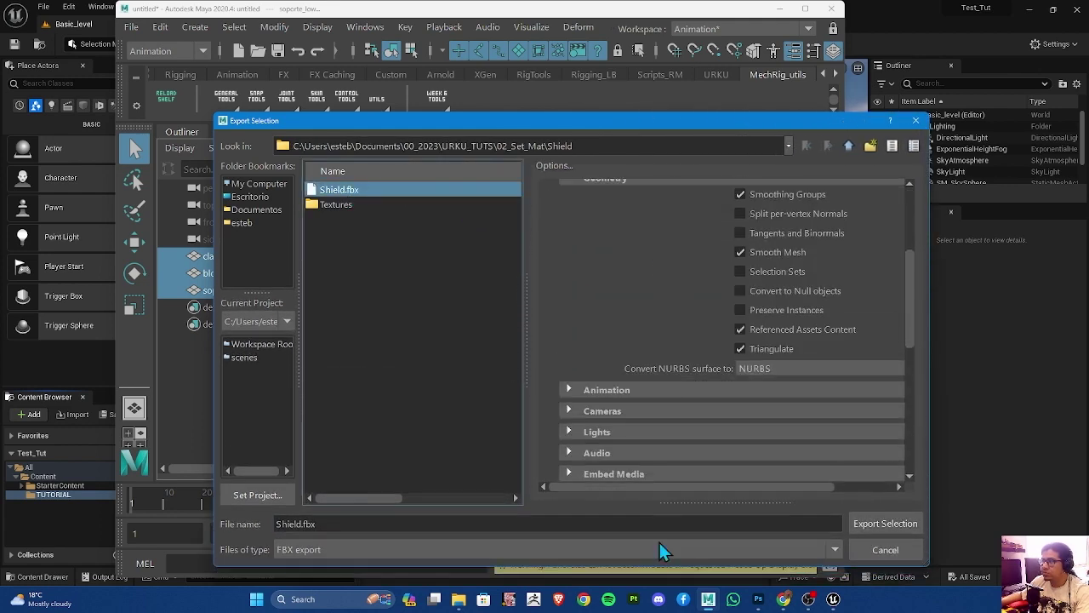
scroll(751, 406, "down", 4)
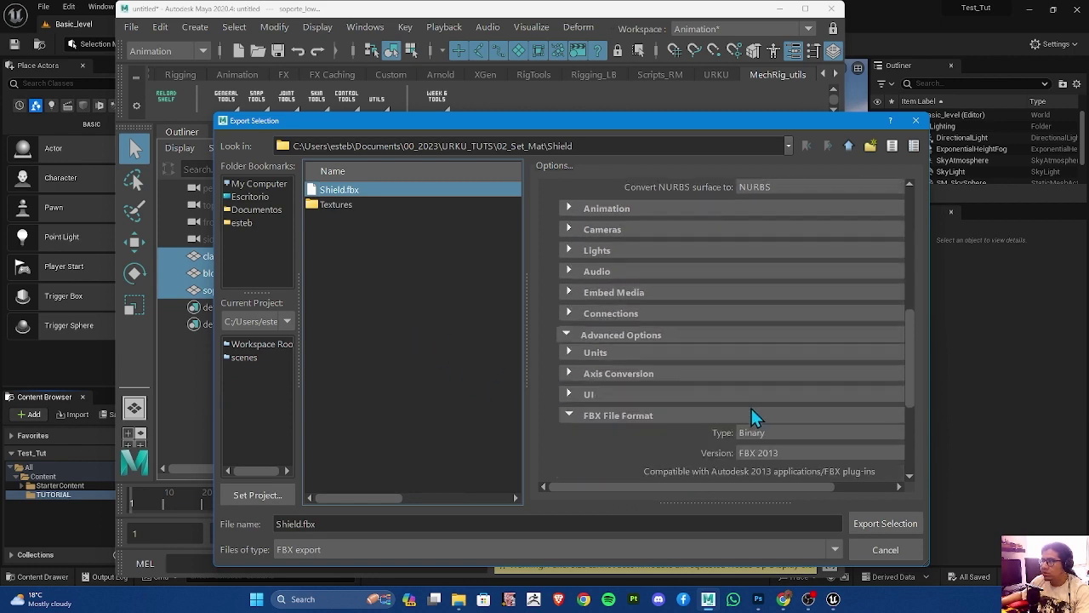
scroll(752, 408, "down", 1)
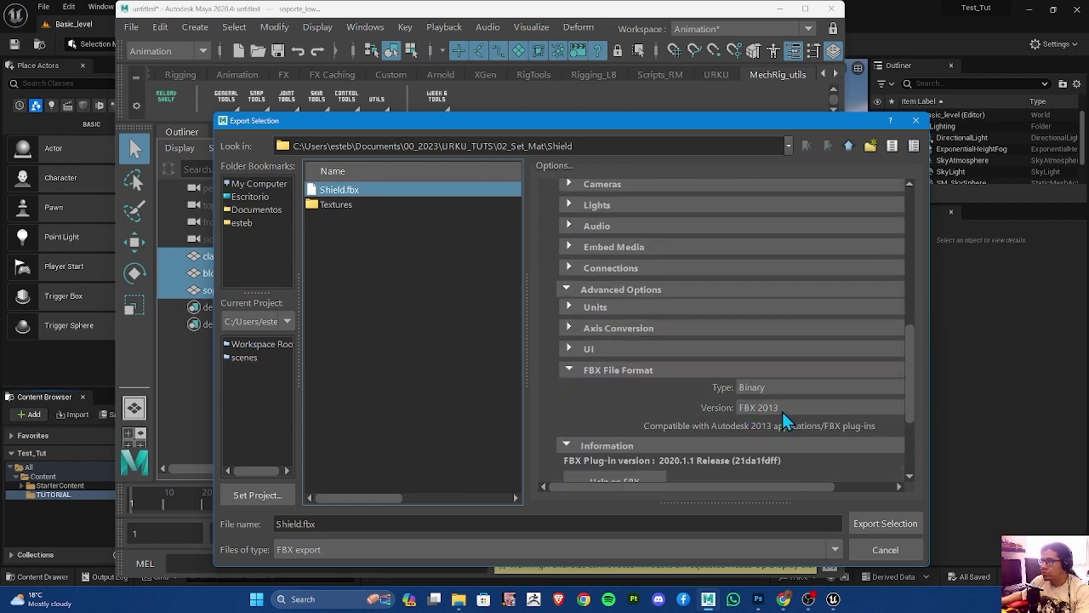
left_click(893, 525)
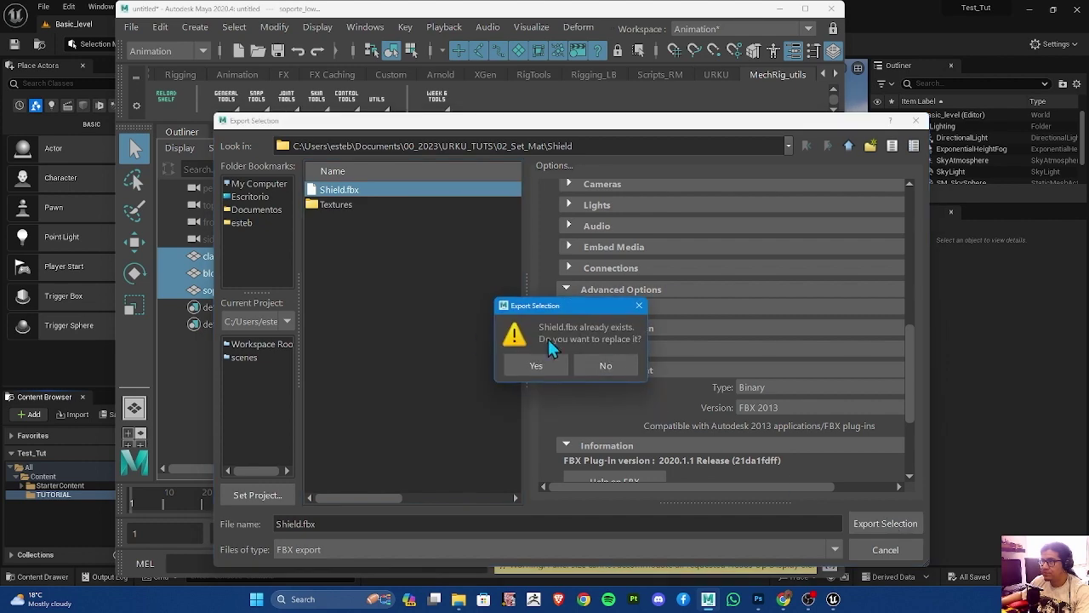
left_click(532, 365)
Bring Shield.fbx into the TUTORIAL folder, reset import options to defaults and disable Generate Missing Collision
left_click(833, 599)
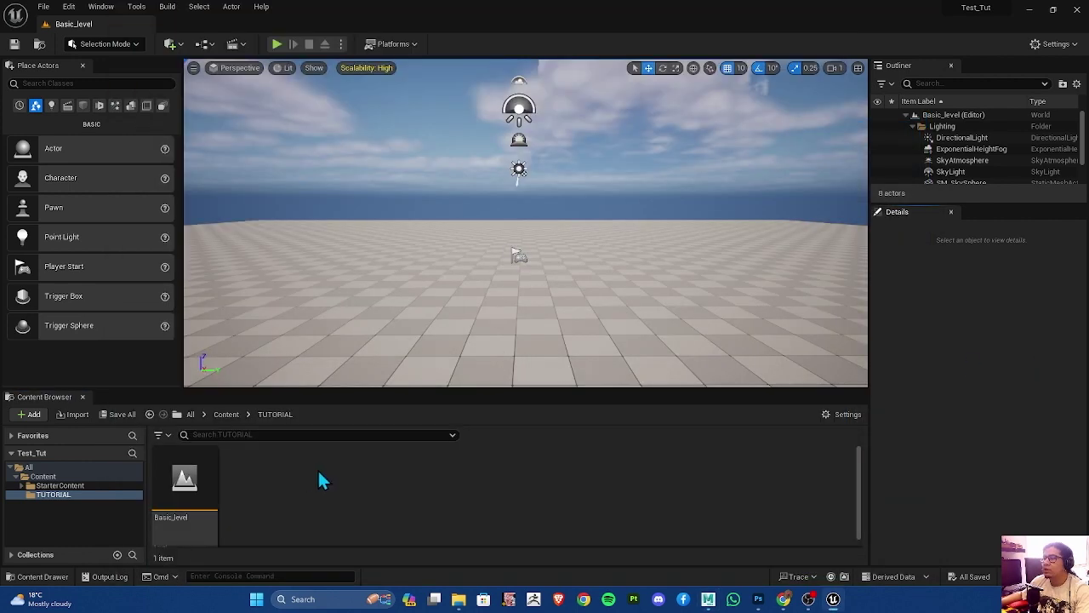
mouse_move(458, 601)
left_click(412, 542)
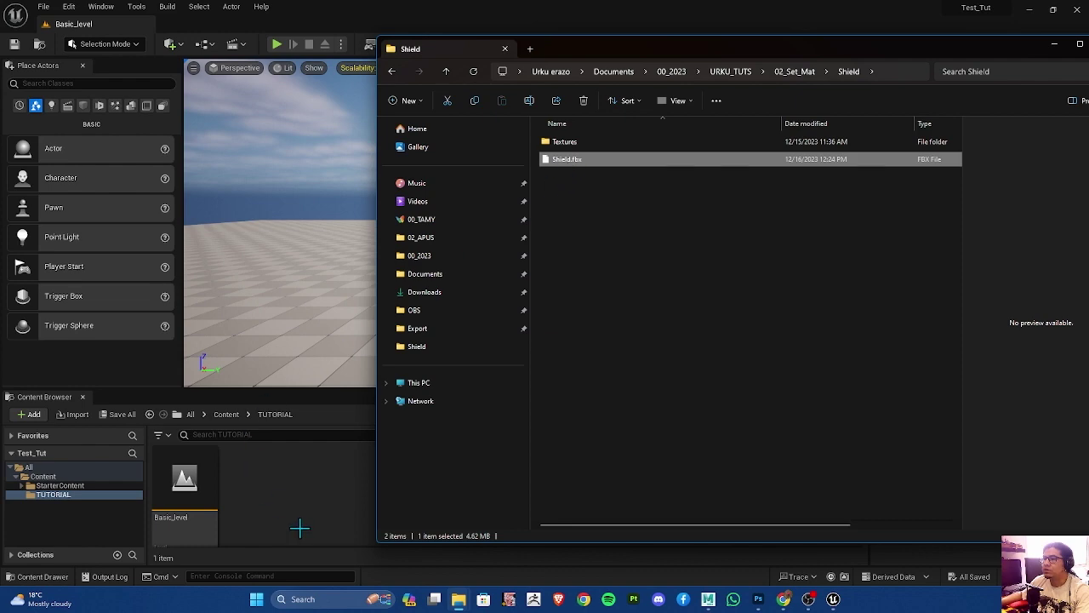
left_click_drag(568, 164, 299, 523)
left_click(78, 415)
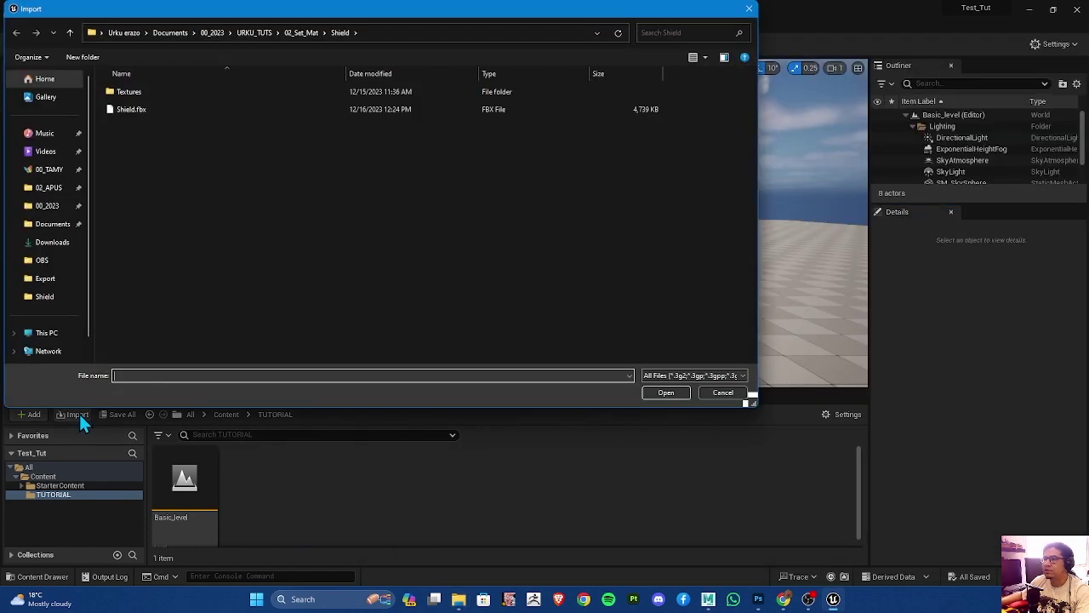
double_click(140, 111)
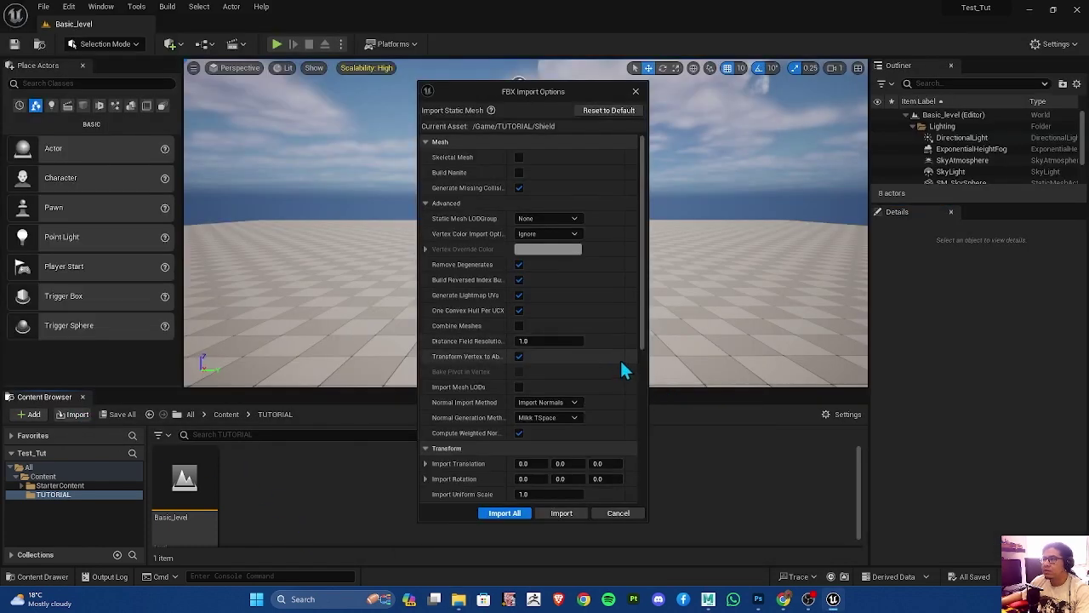
left_click(606, 119)
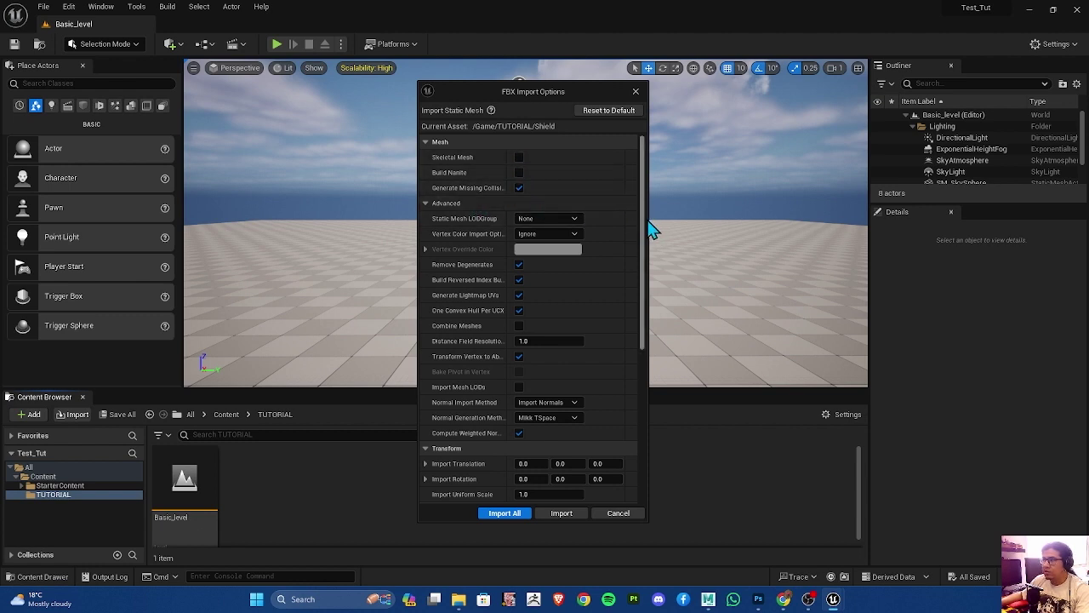
left_click(520, 188)
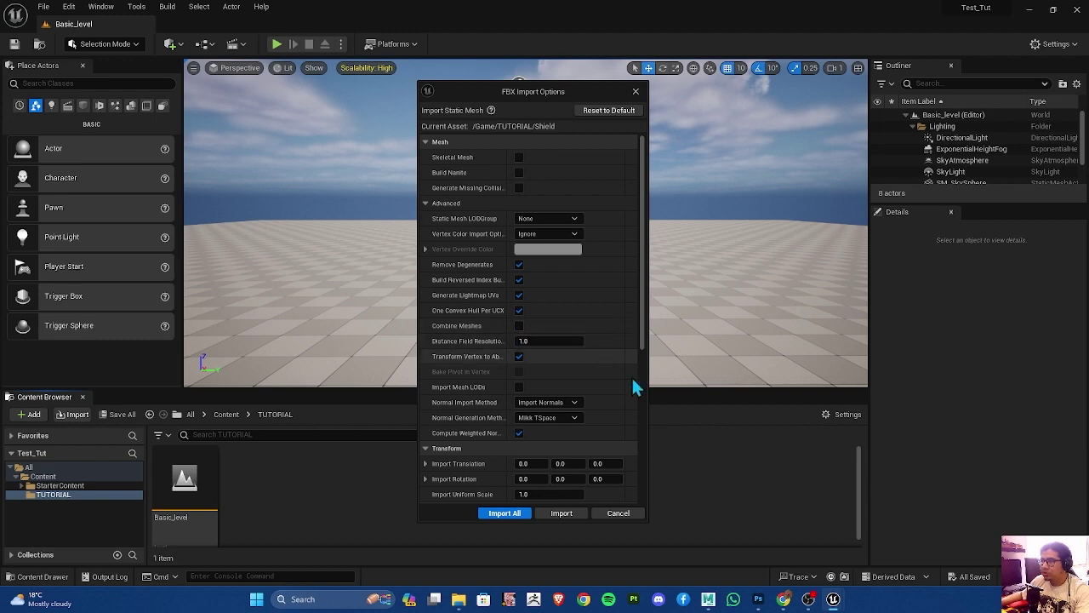
Check the clavos_low, bloque_low and soporte_low meshes in the Maya scene
mouse_move(708, 598)
left_click(702, 540)
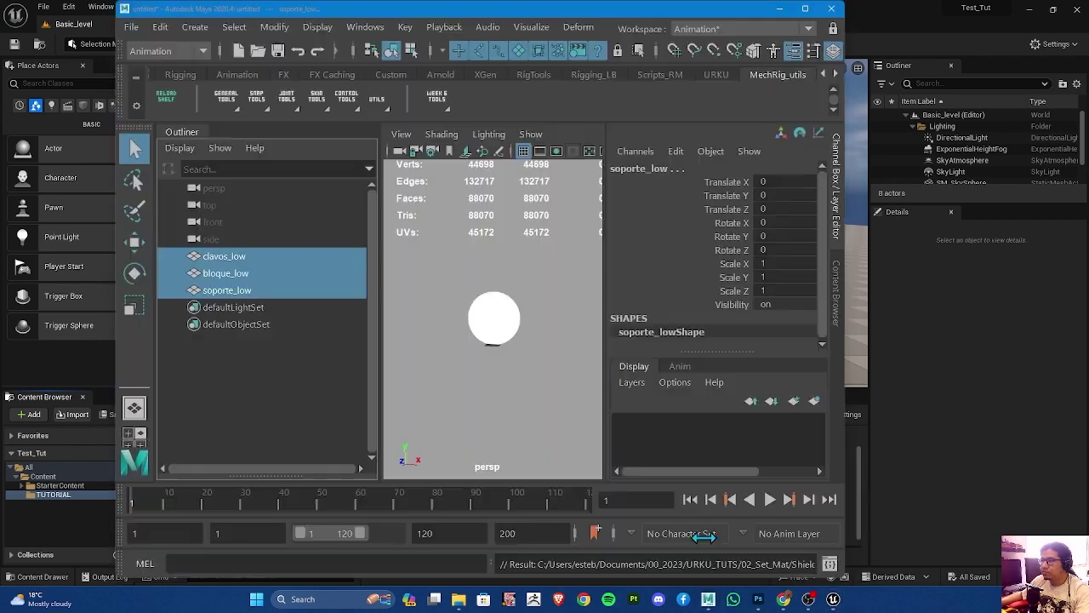
left_click(255, 256)
left_click(245, 272)
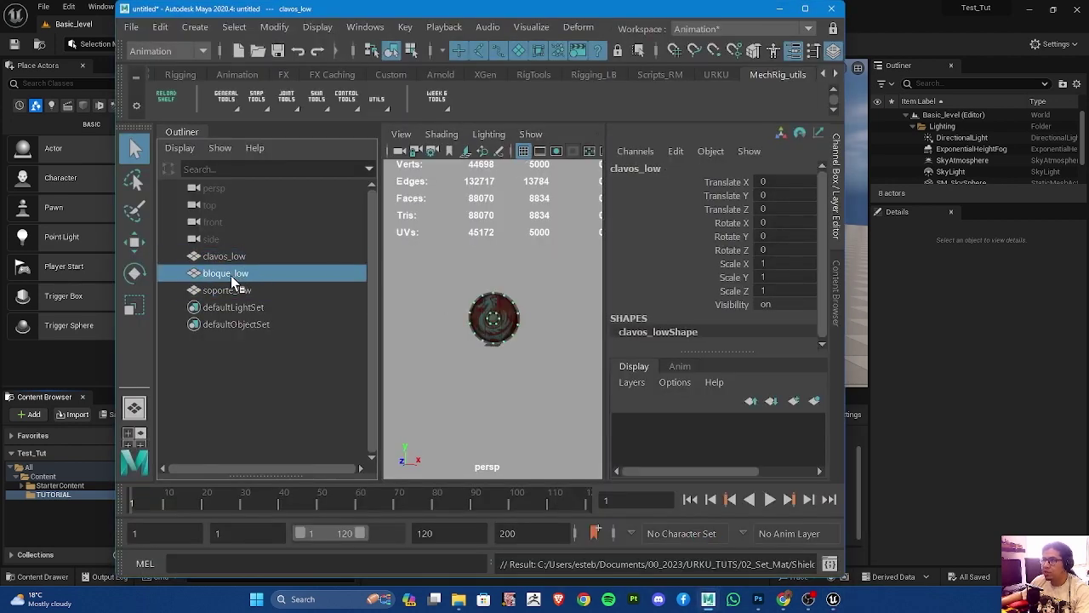
left_click(233, 289)
left_click(781, 10)
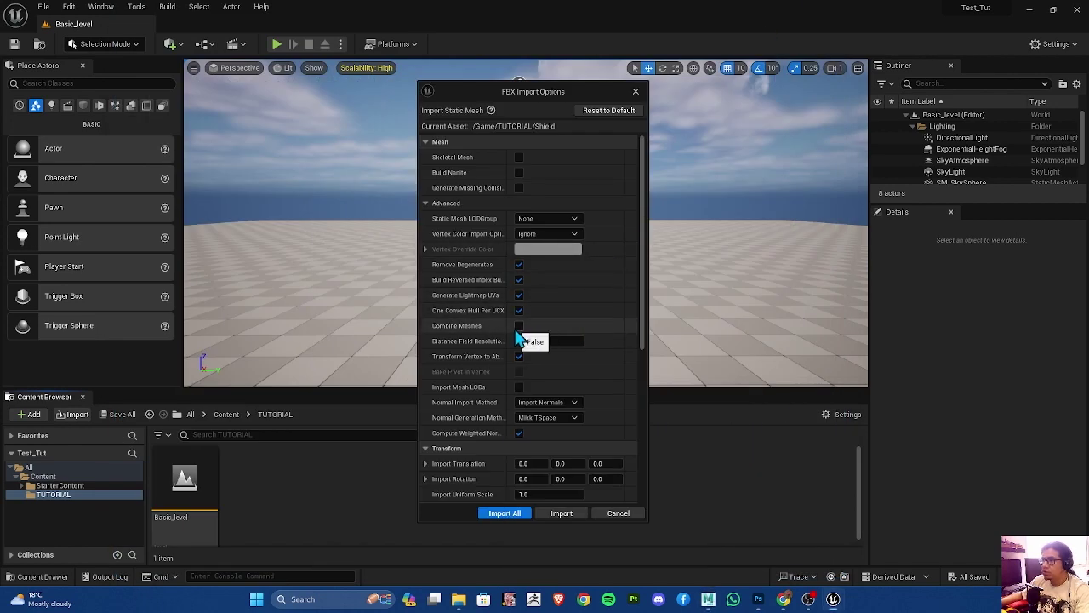
Enable Combine Meshes and import the shield into /Game/TUTORIAL
left_click(520, 326)
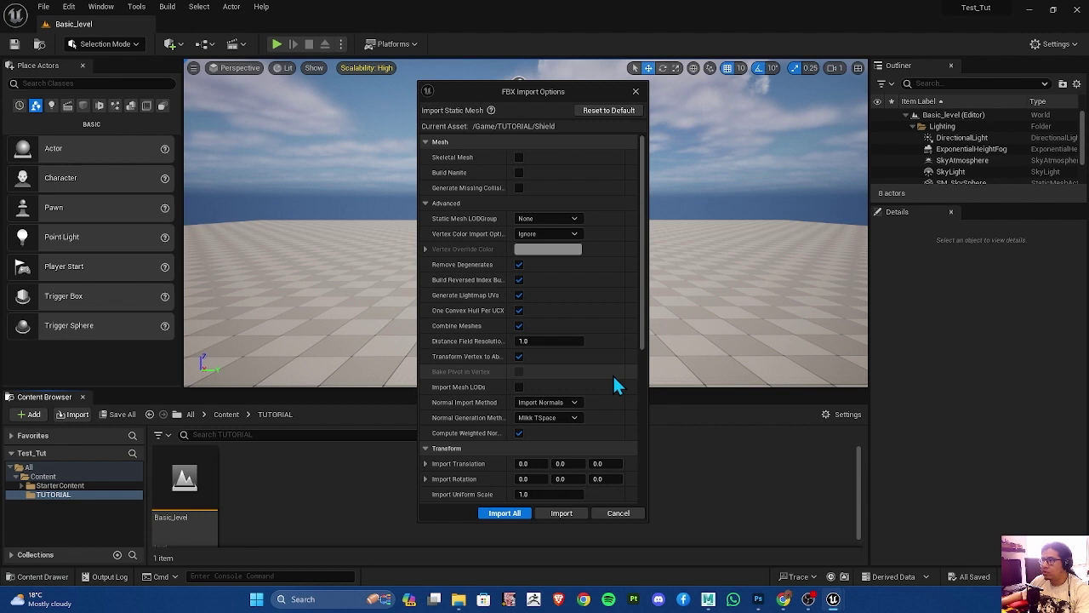
scroll(618, 386, "down", 1)
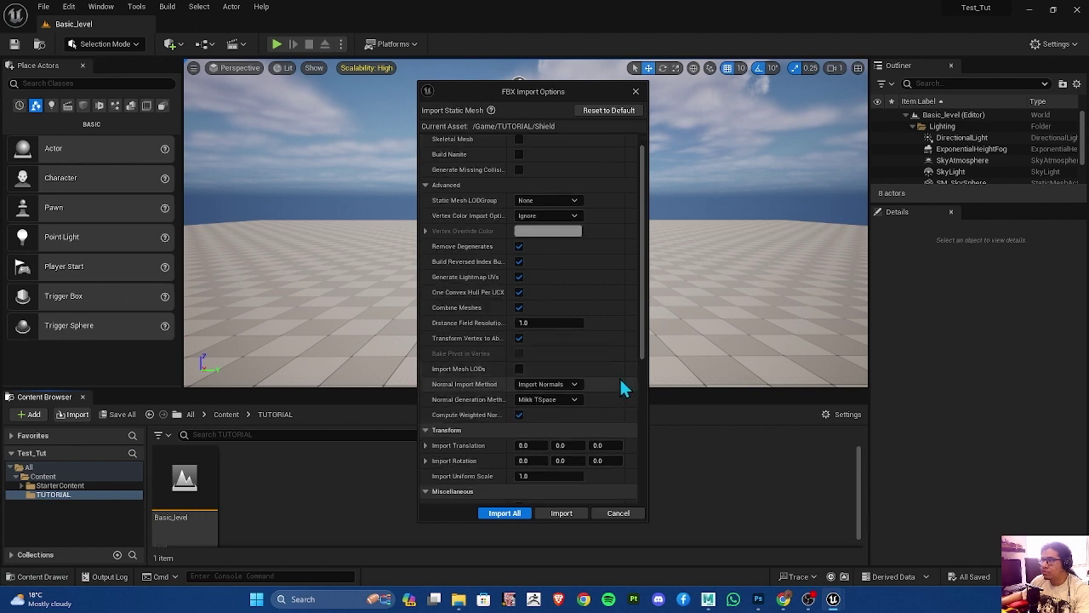
scroll(621, 388, "down", 1)
scroll(622, 388, "down", 1)
scroll(624, 383, "down", 2)
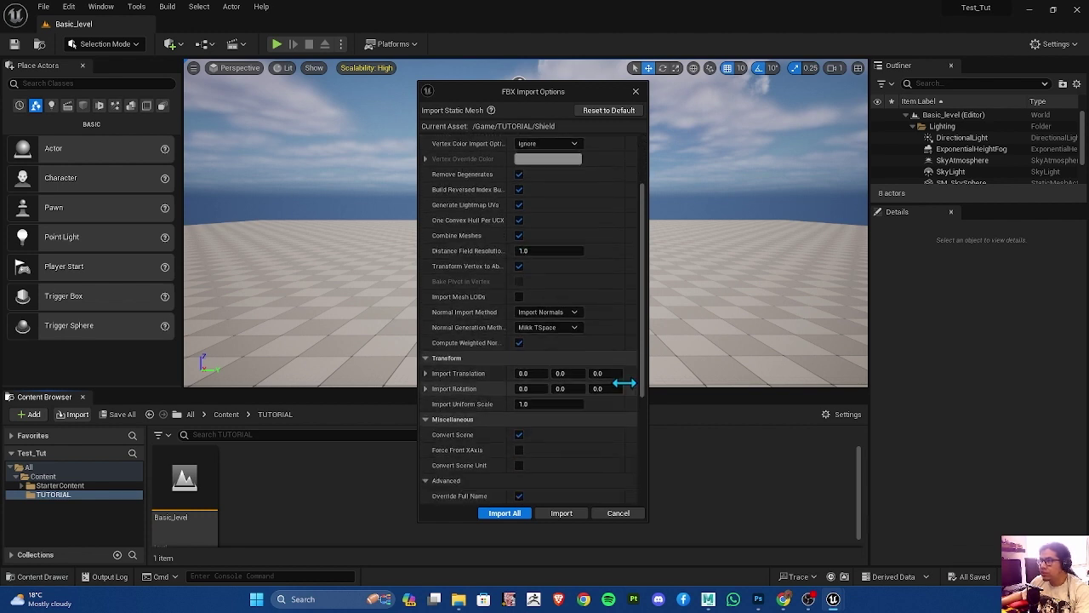
scroll(626, 387, "down", 2)
scroll(625, 387, "down", 3)
scroll(625, 387, "down", 1)
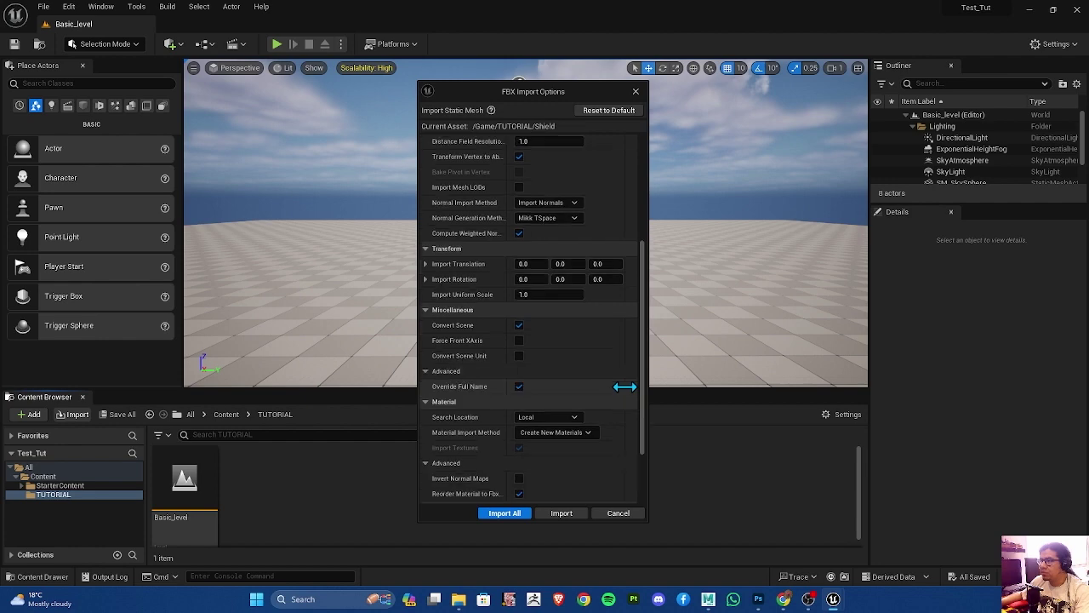
scroll(625, 391, "down", 2)
scroll(627, 395, "down", 3)
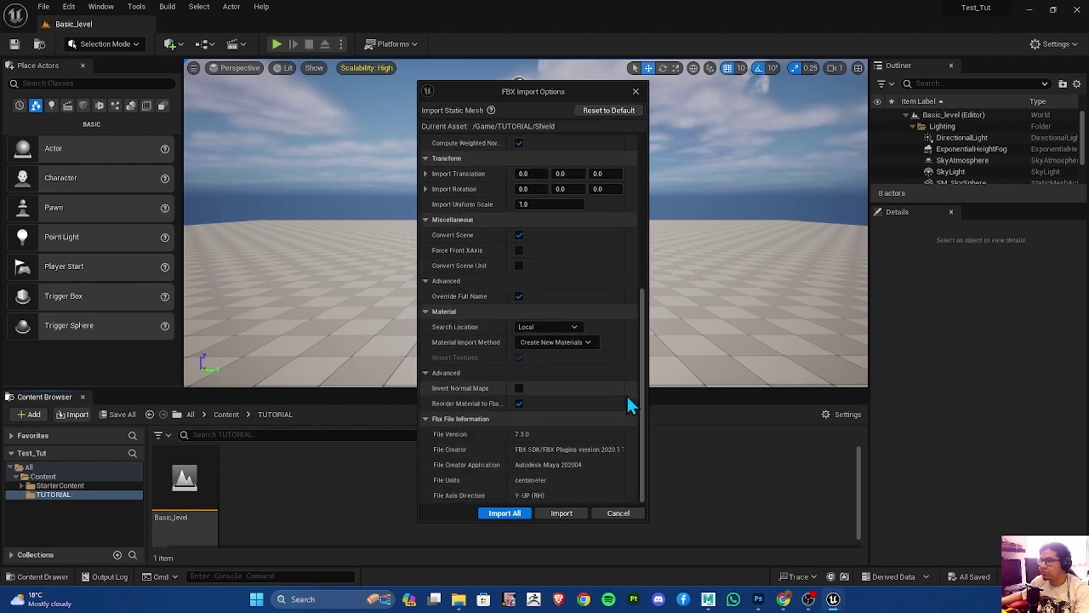
left_click(557, 513)
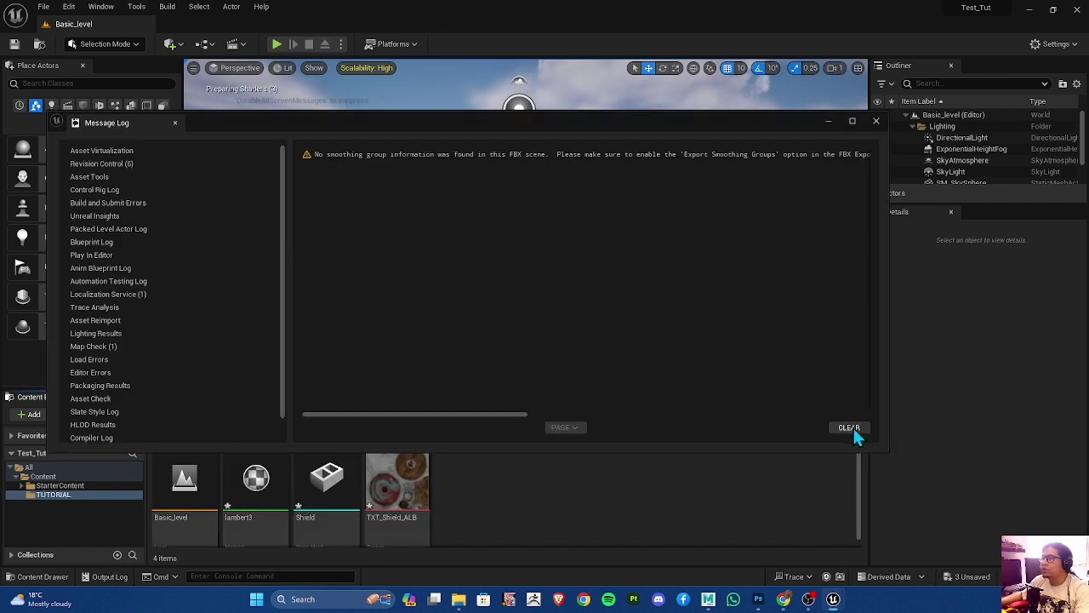
Clear and close the import Message Log, enlarge the Content Browser and select Shield and lambert3
left_click(846, 427)
left_click(467, 512)
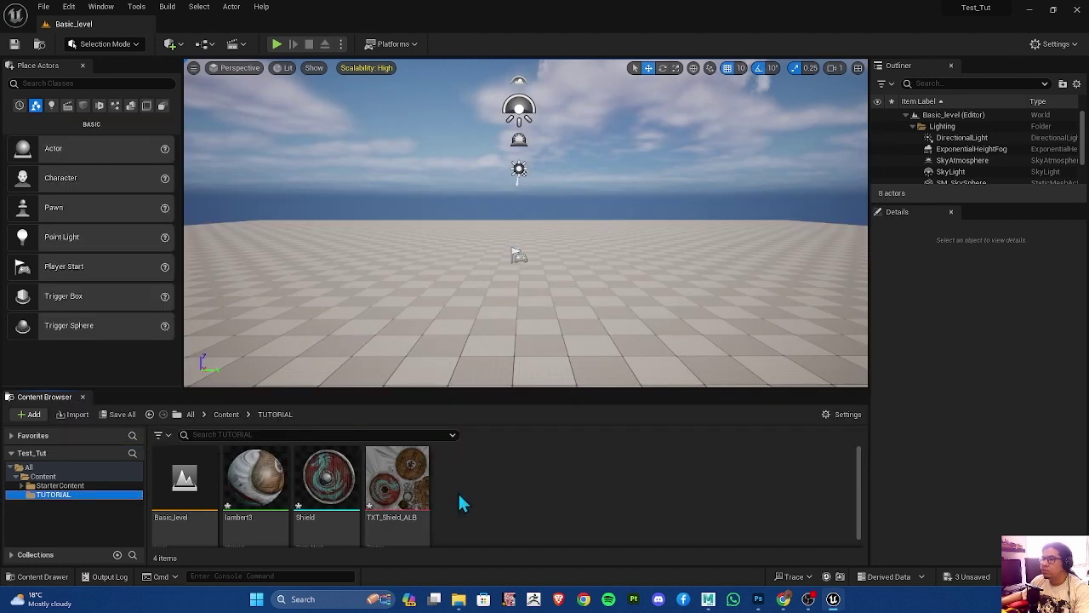
left_click_drag(380, 389, 377, 289)
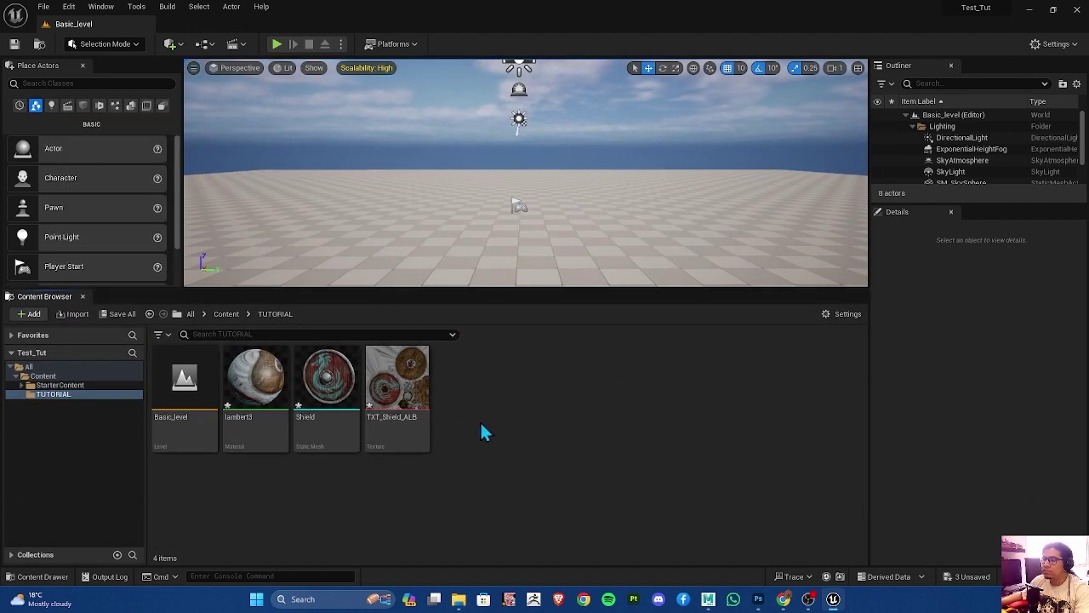
left_click(324, 383)
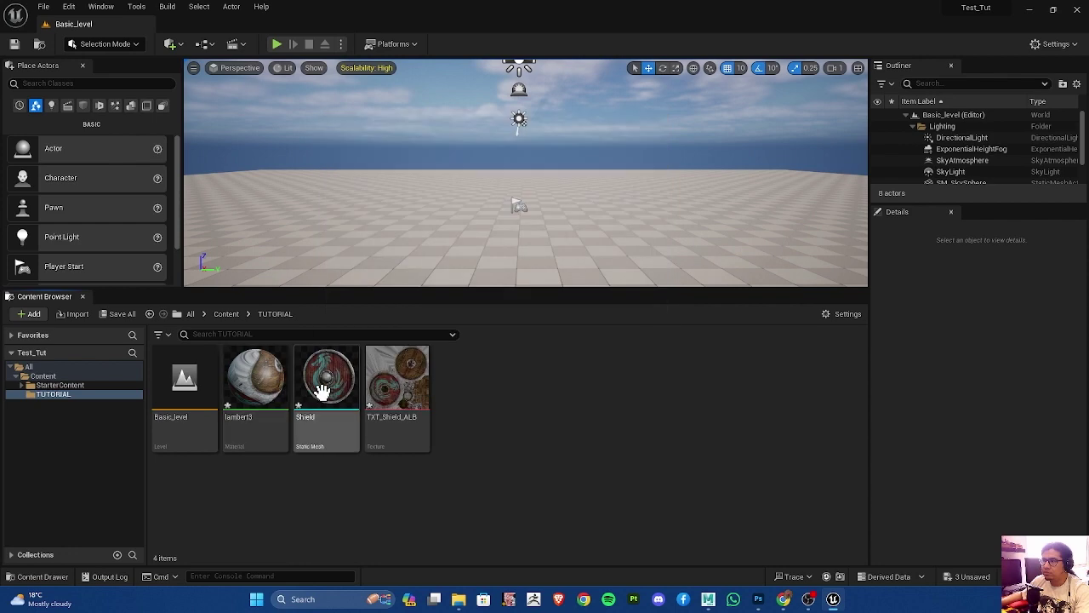
left_click(262, 390)
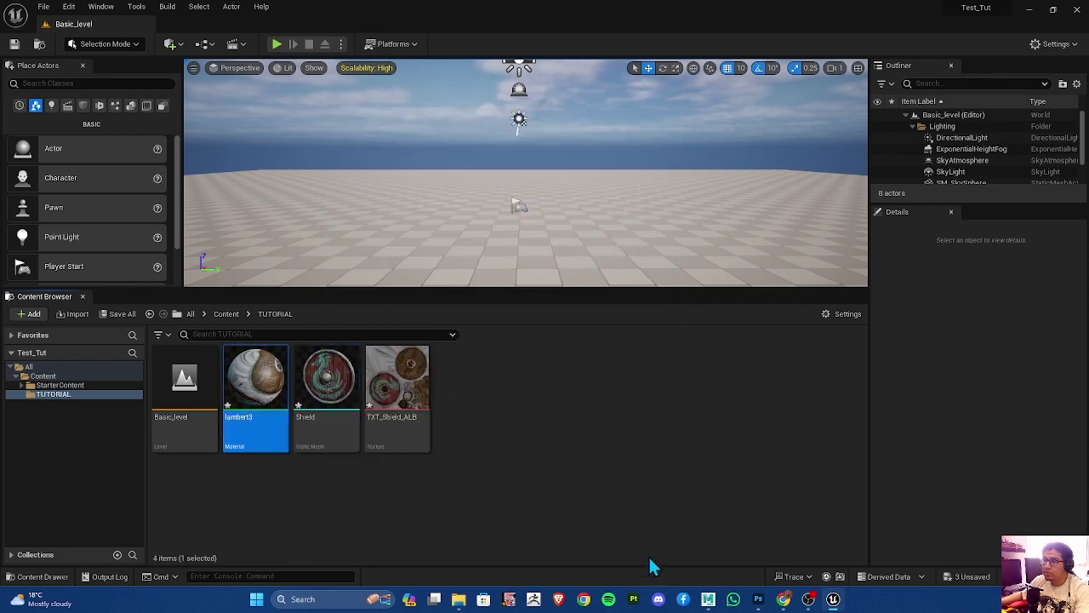
Inspect the TXT_Shield_ALB texture, then bring the Maya shield scene to the front
mouse_move(718, 601)
left_click(697, 549)
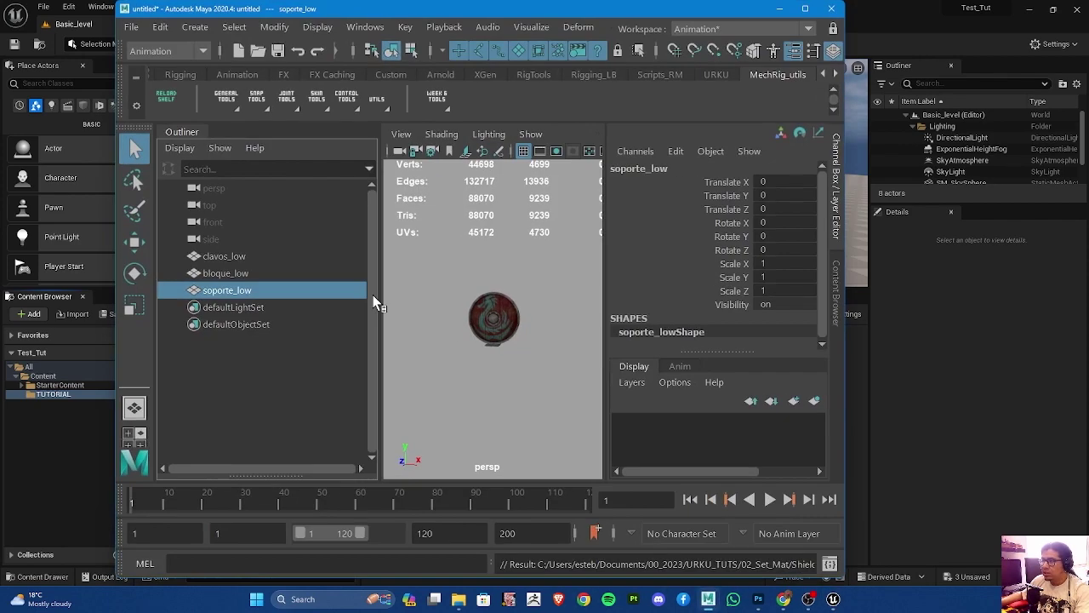
left_click(105, 464)
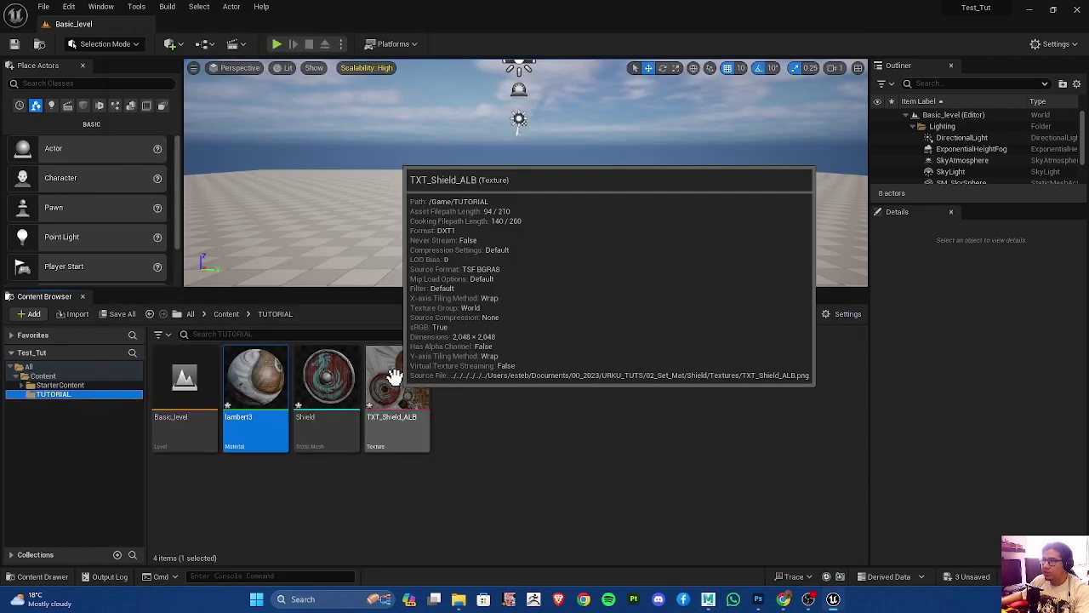
left_click(395, 375)
left_click(507, 511)
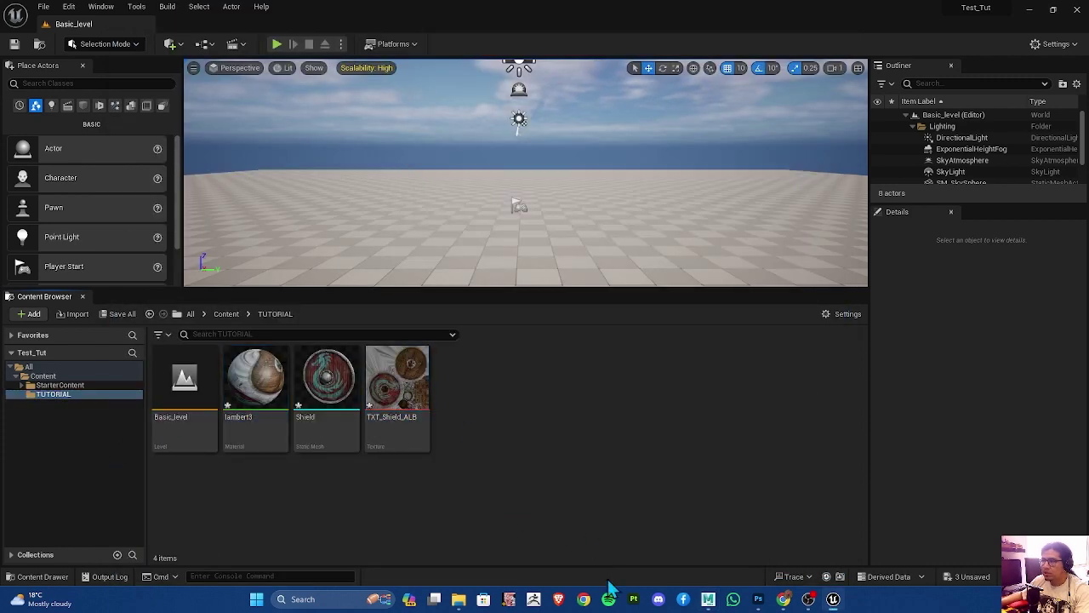
mouse_move(709, 601)
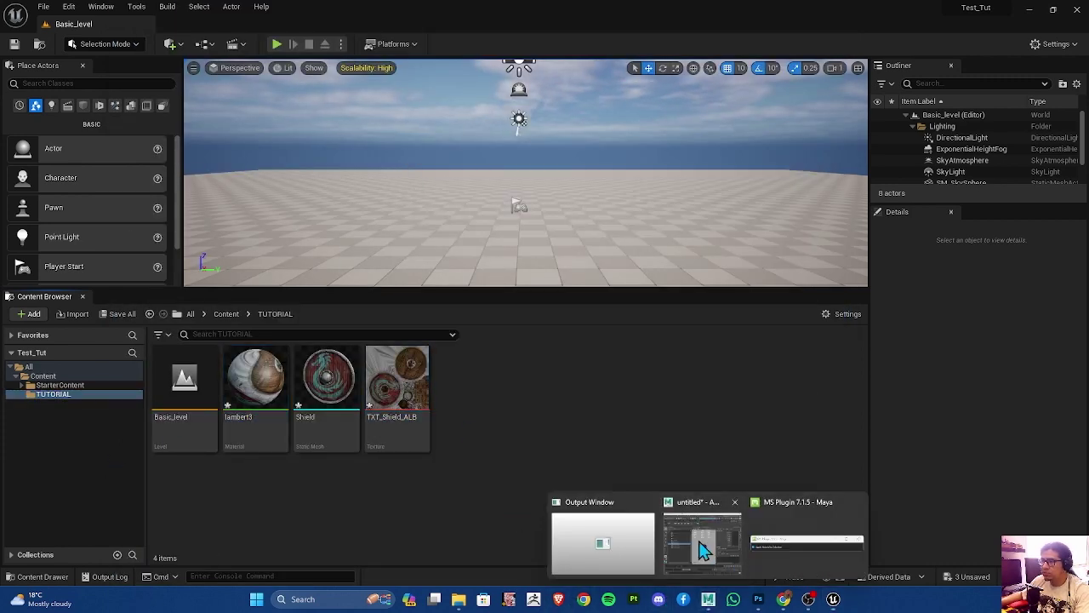
left_click(700, 547)
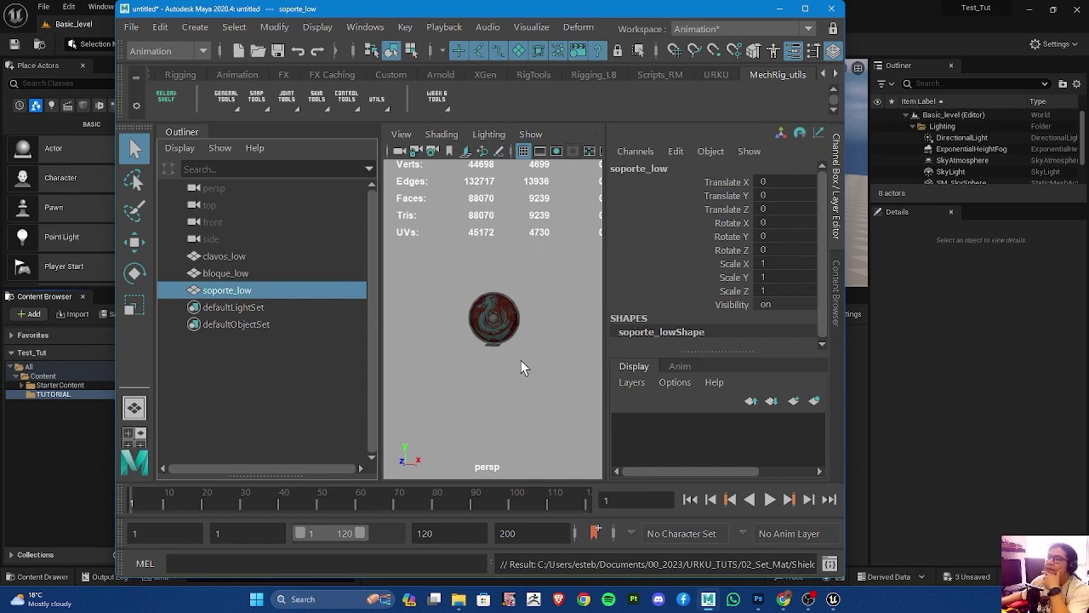
Frame the shield in Maya and view bloque_low's Material Attributes, then return to Unreal
left_click_drag(454, 263, 525, 317)
key("f")
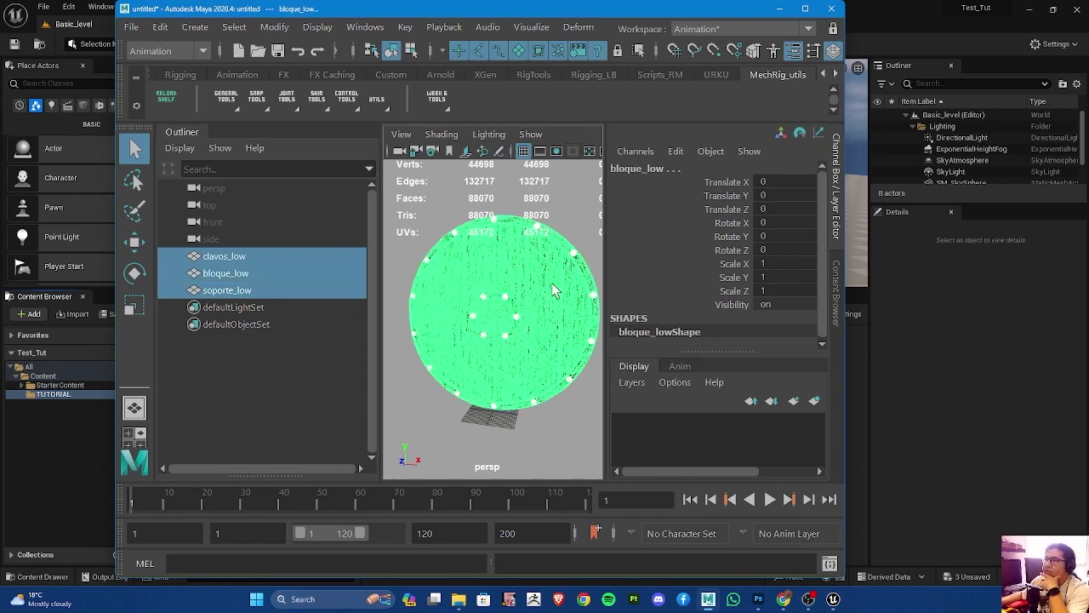
left_click(553, 291)
right_click(553, 290)
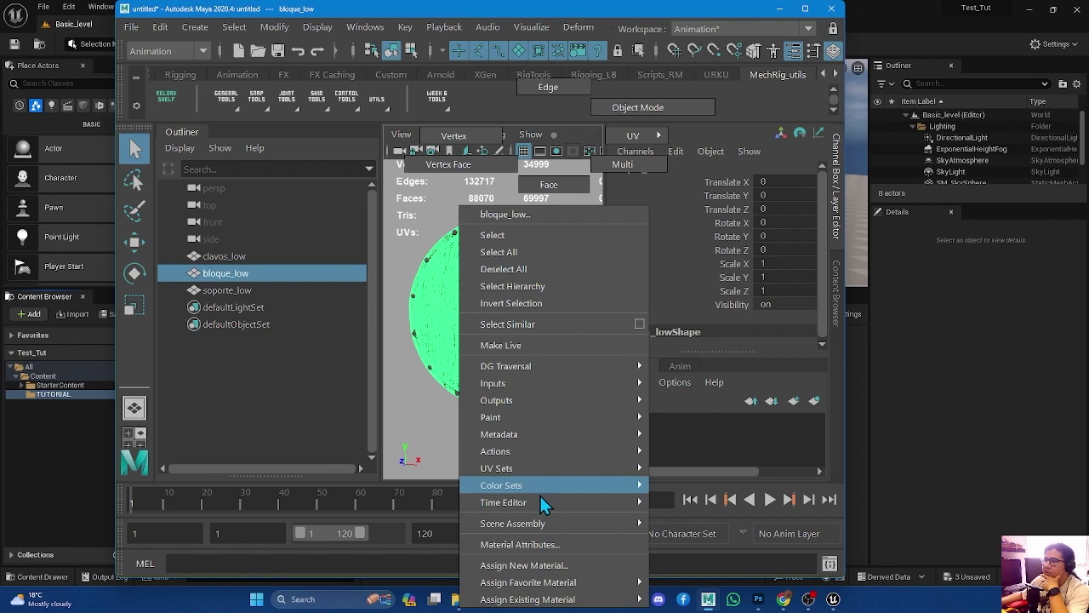
left_click(531, 544)
left_click(443, 431)
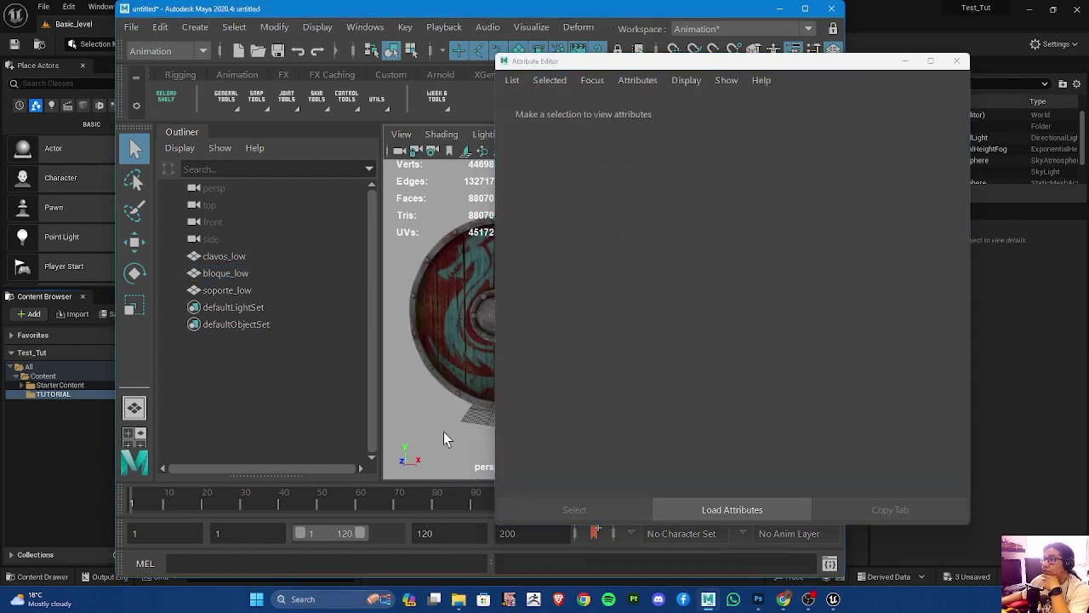
left_click(966, 526)
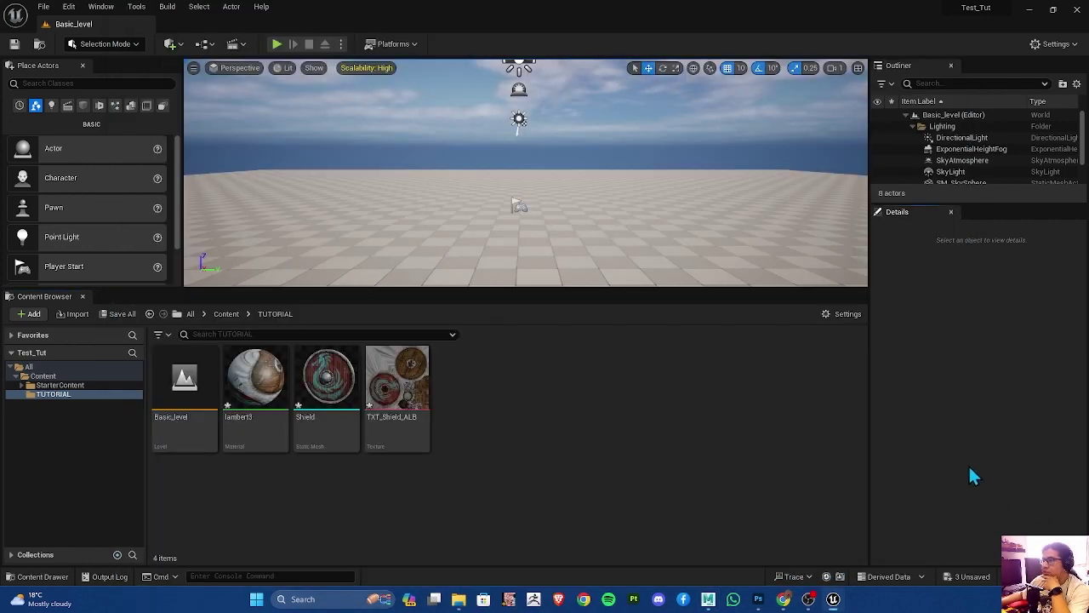
Drag the Shield static mesh into Basic_level, frame it, and select the lambert3 material
left_click(326, 379)
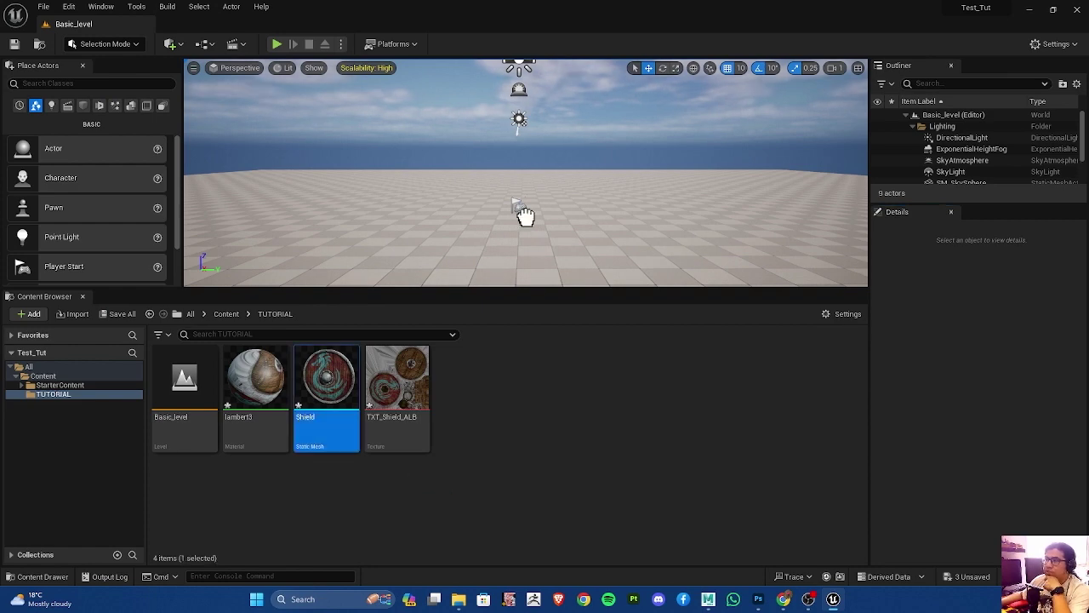
left_click_drag(535, 226, 776, 159)
key("f")
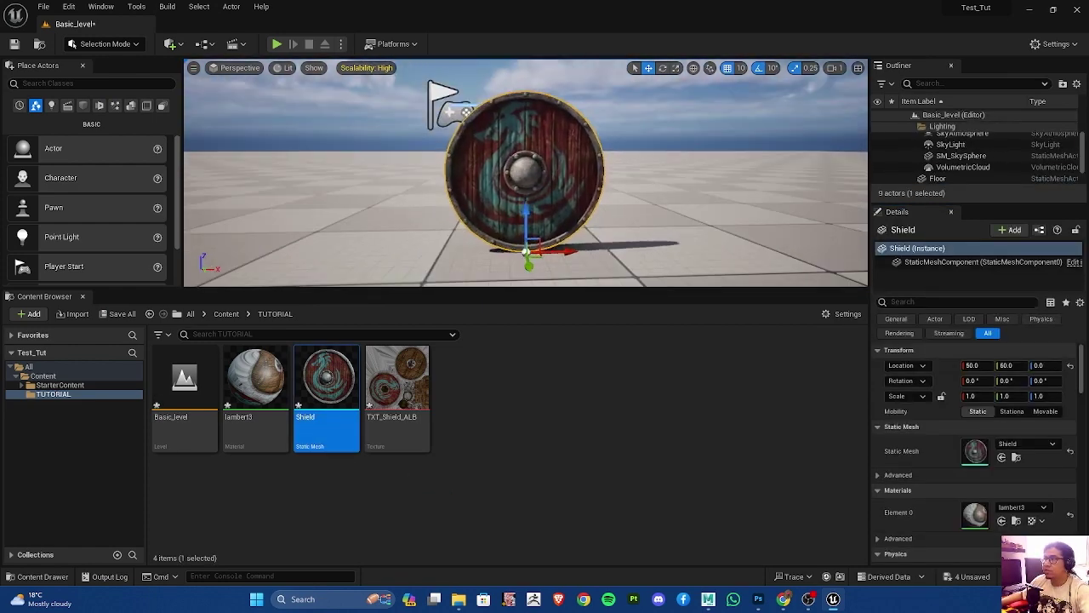
scroll(659, 202, "up", 3)
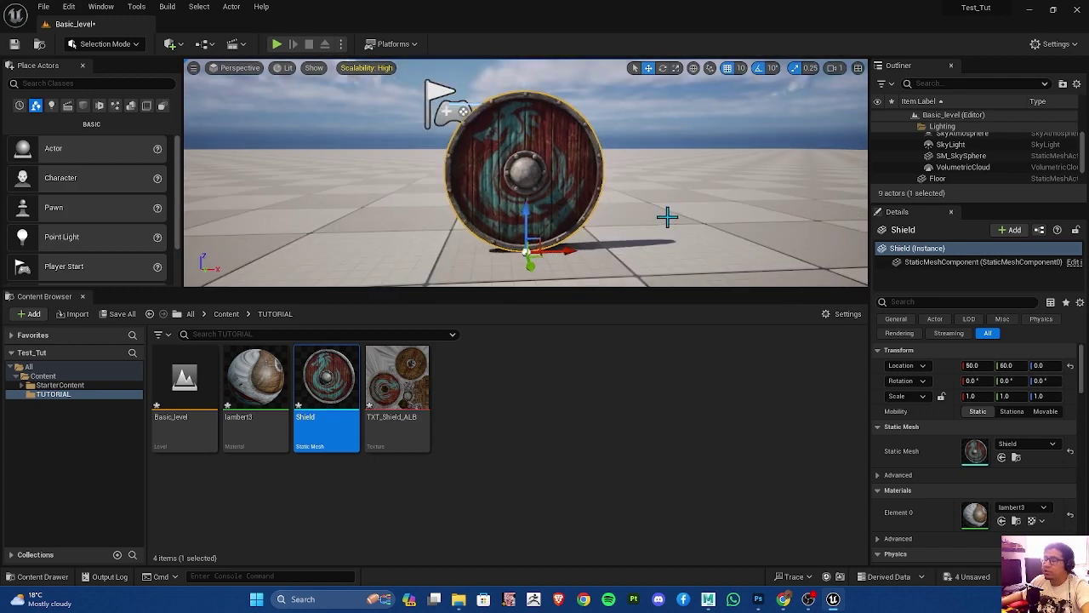
left_click(270, 380)
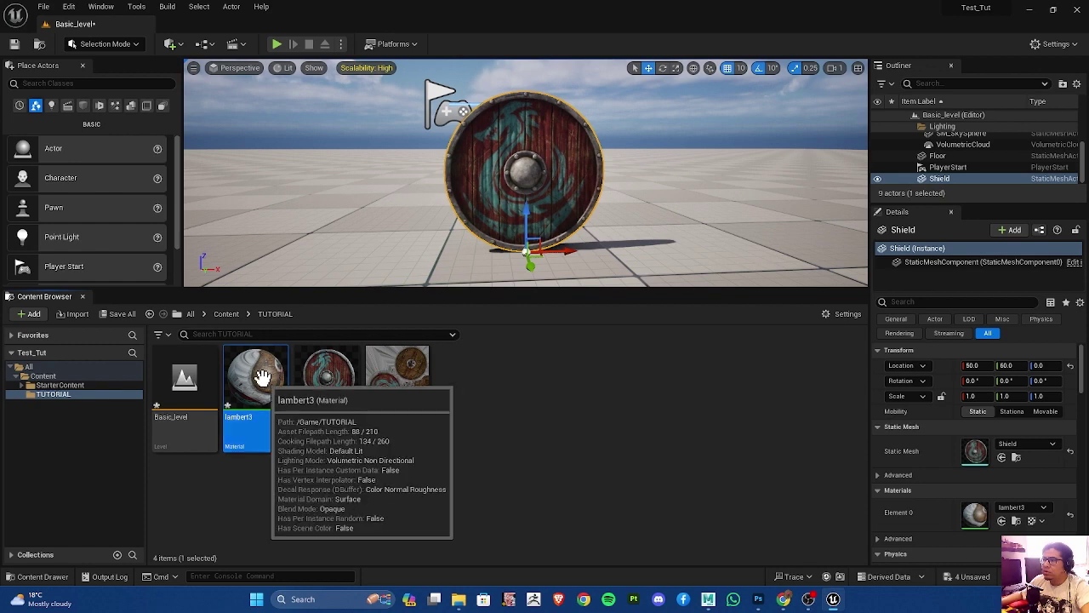
Open the lambert3 material and move its TXT_Shield_ALB Texture Sample node up and left
double_click(265, 381)
scroll(550, 263, "down", 2)
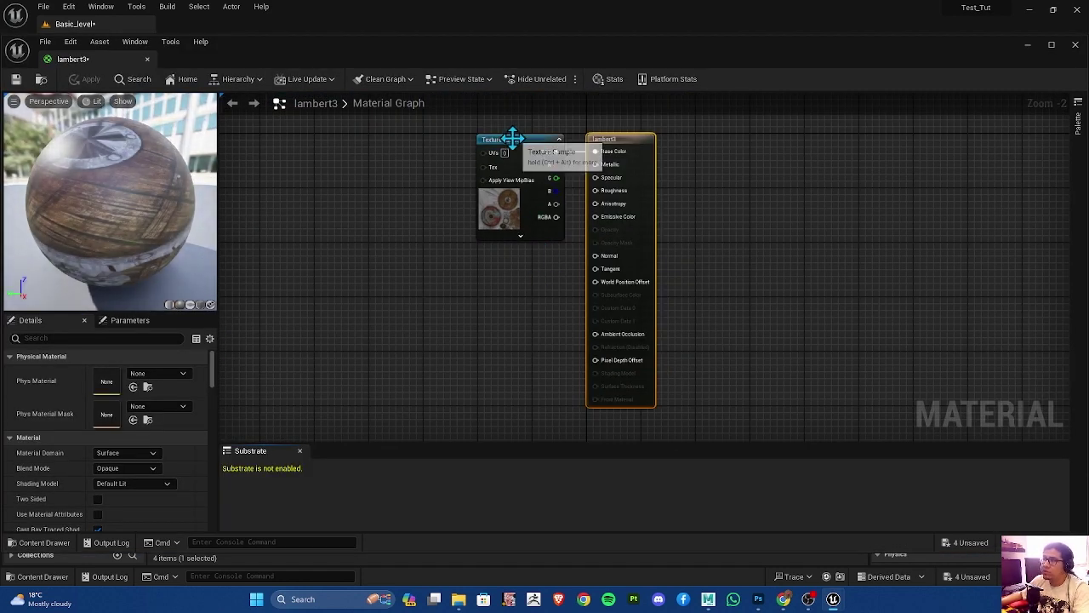
left_click_drag(521, 140, 401, 133)
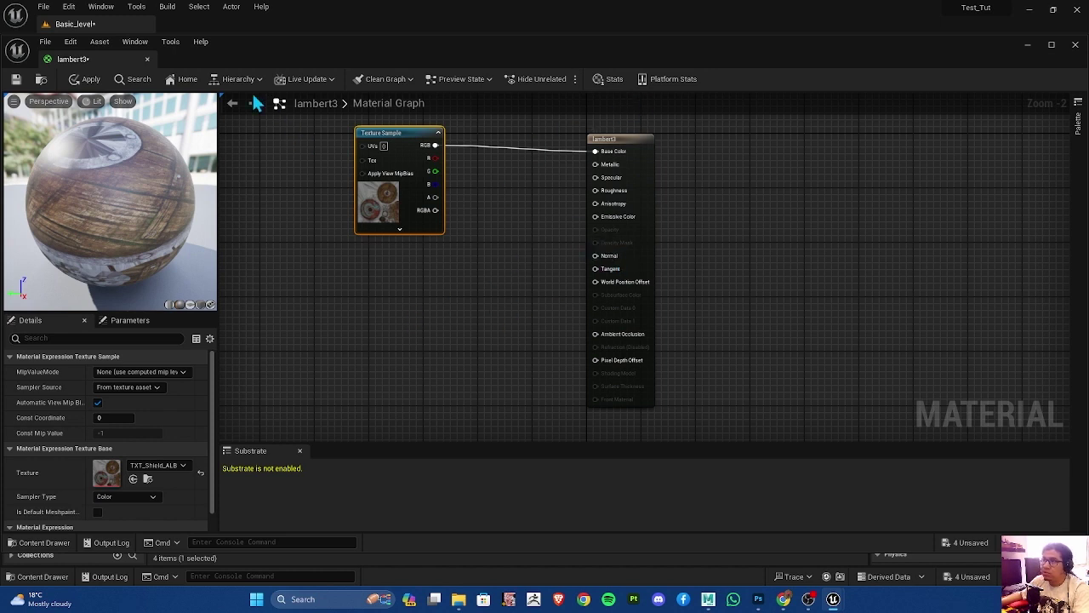
Dock the lambert3 material editor as a main-window tab and return to Basic_level
left_click(43, 542)
left_click_drag(72, 59, 109, 25)
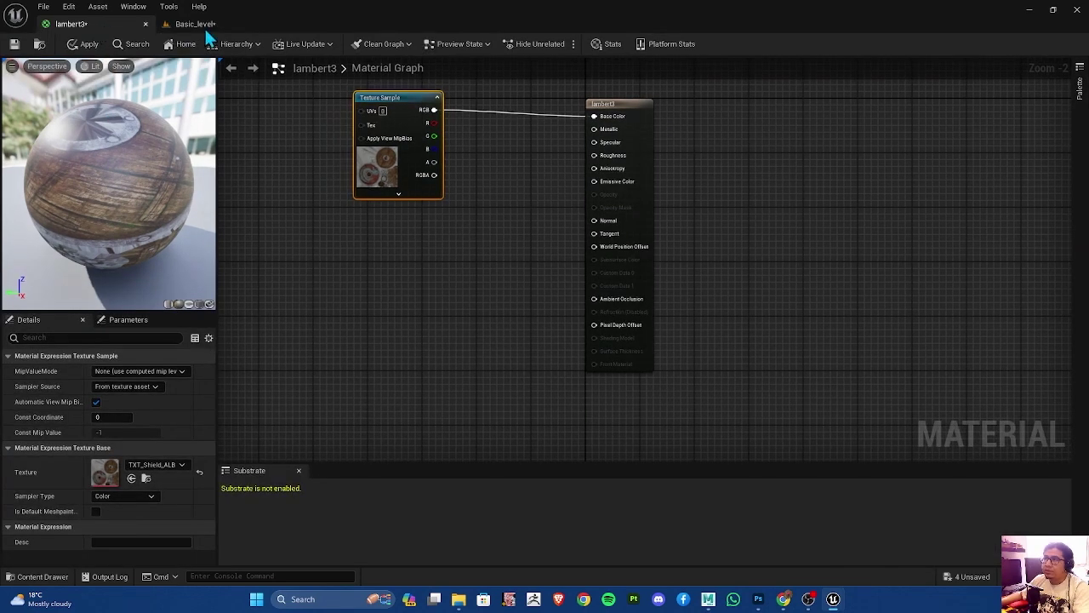
left_click(195, 24)
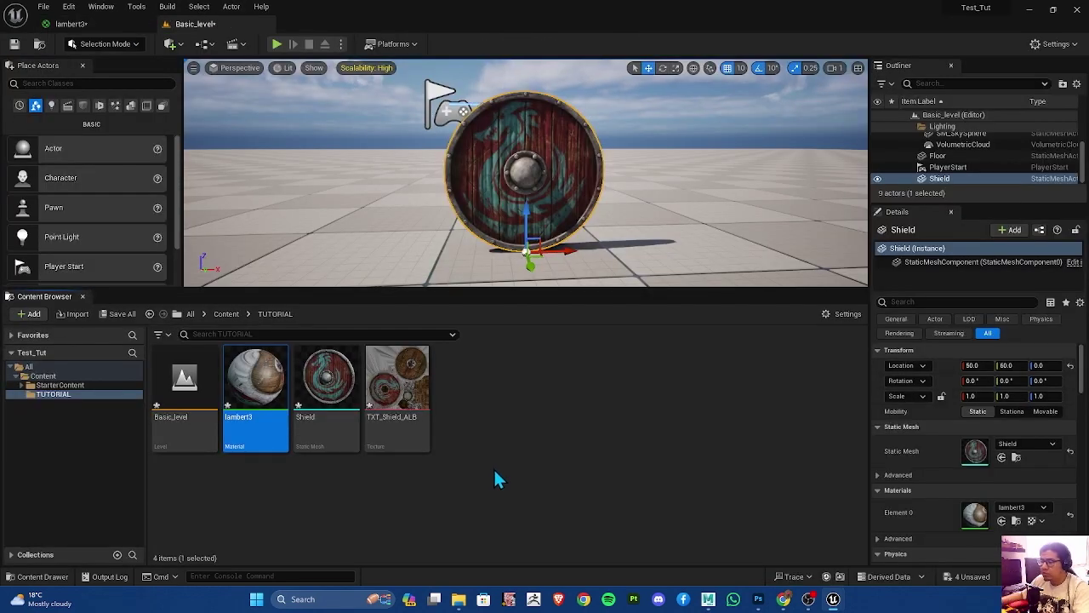
left_click(576, 504)
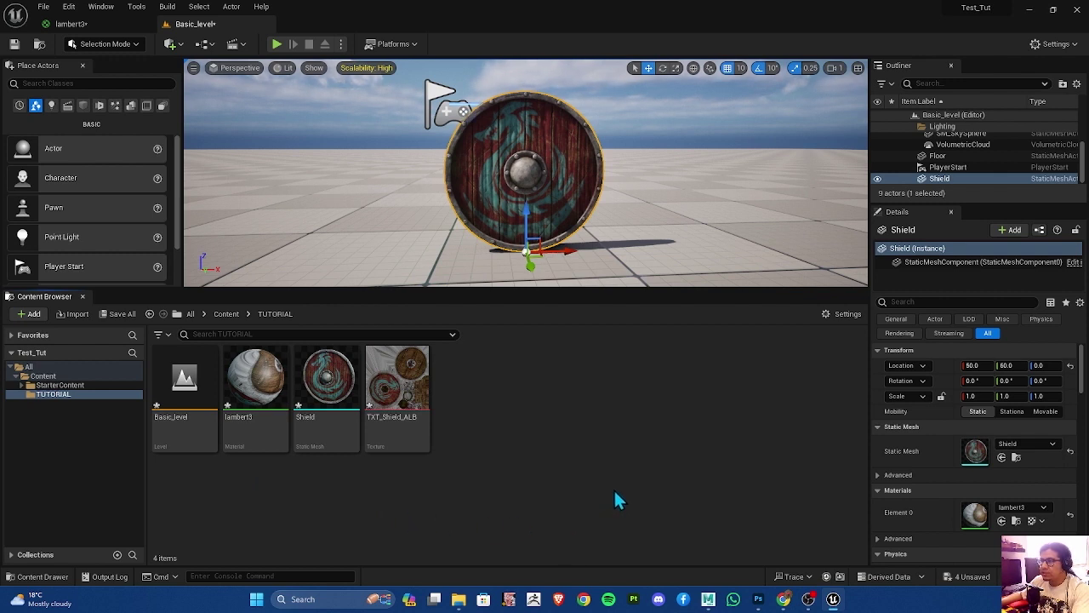
Drag TXT_Shield_NRM and TXT_Shield_RMA from the shield's Textures folder into the TUTORIAL Content Browser
mouse_move(458, 599)
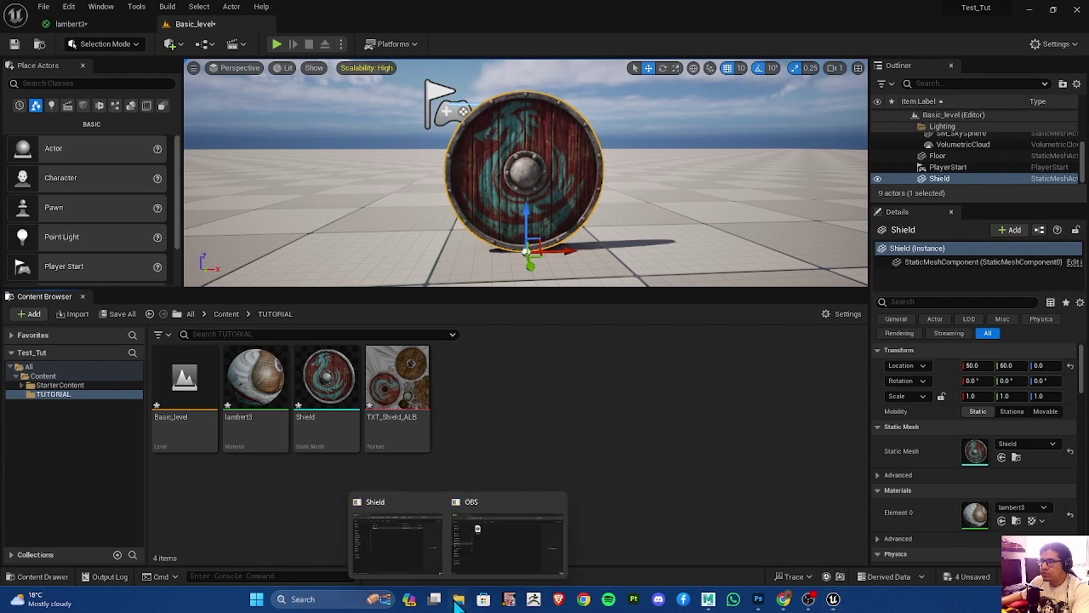
left_click(413, 551)
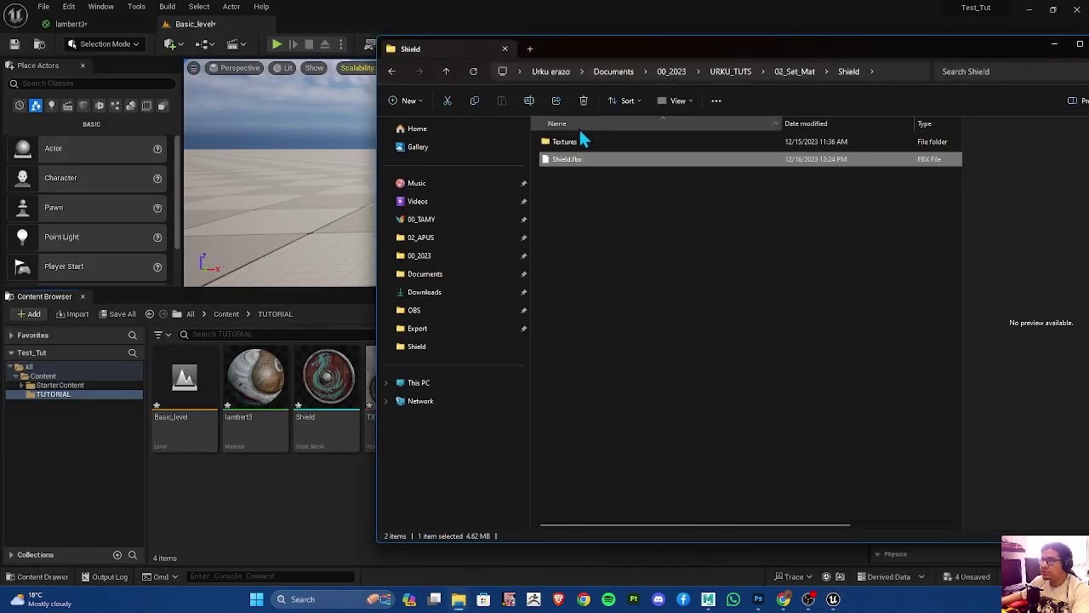
left_click(571, 143)
double_click(572, 142)
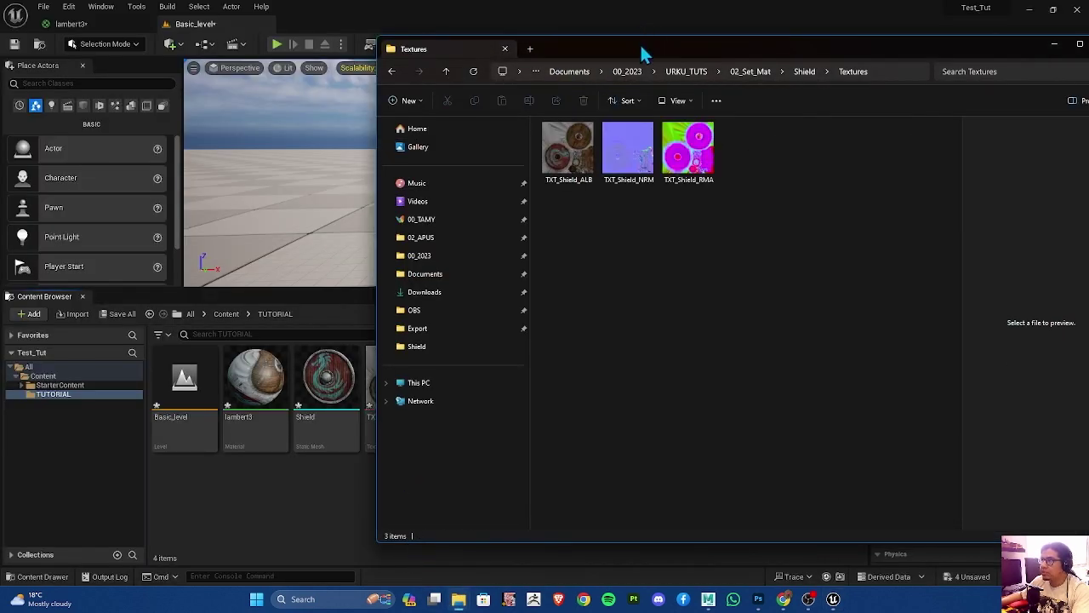
left_click_drag(642, 45, 769, 67)
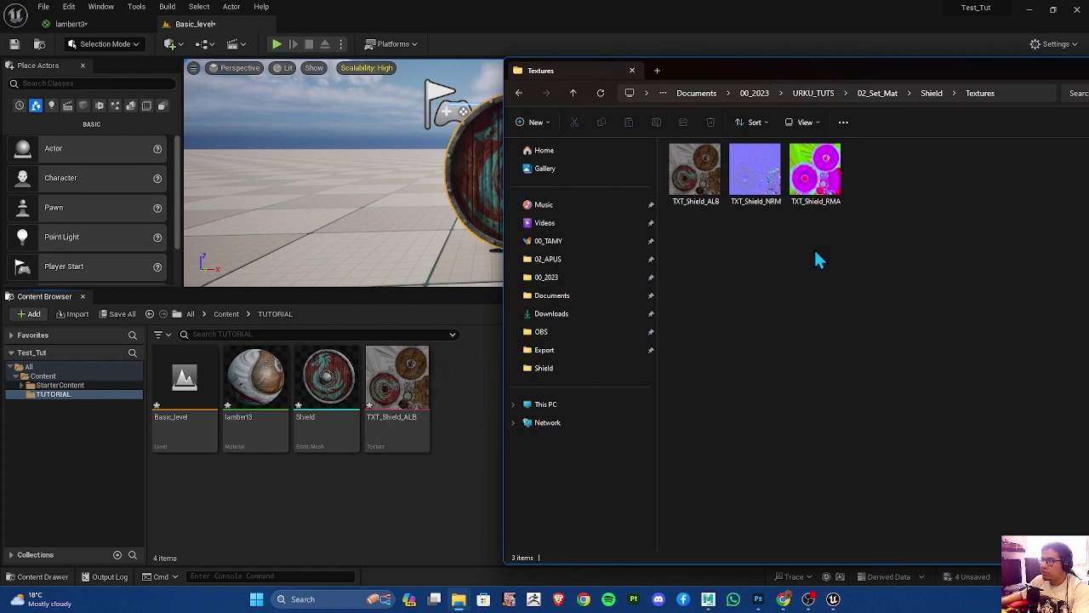
mouse_move(885, 270)
left_mouse_down()
mouse_move(770, 172)
mouse_move(478, 431)
mouse_move(448, 439)
left_mouse_up()
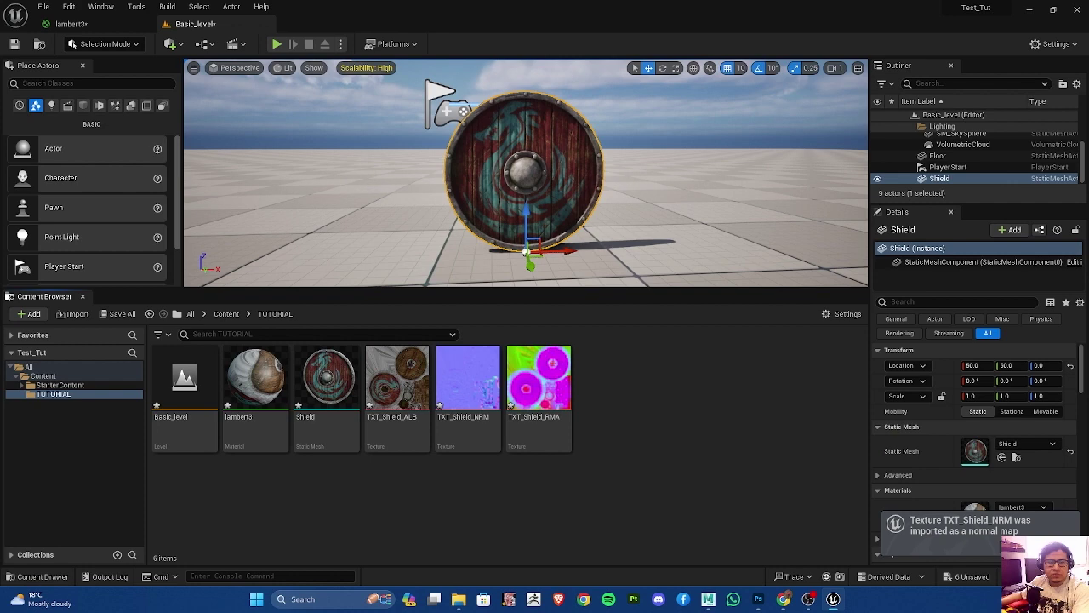
left_click(532, 392)
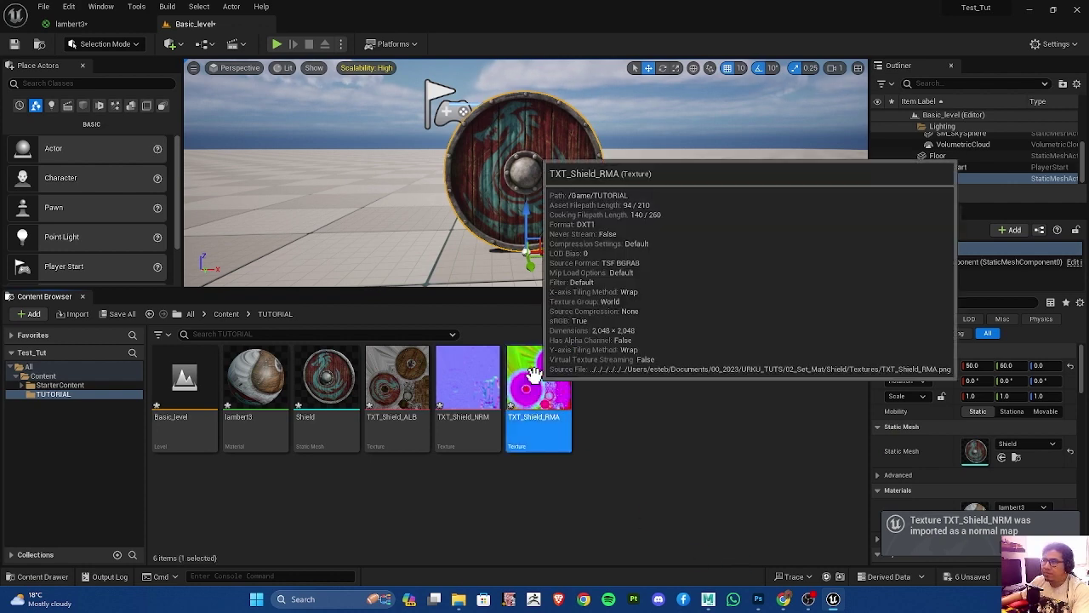
left_click(459, 374)
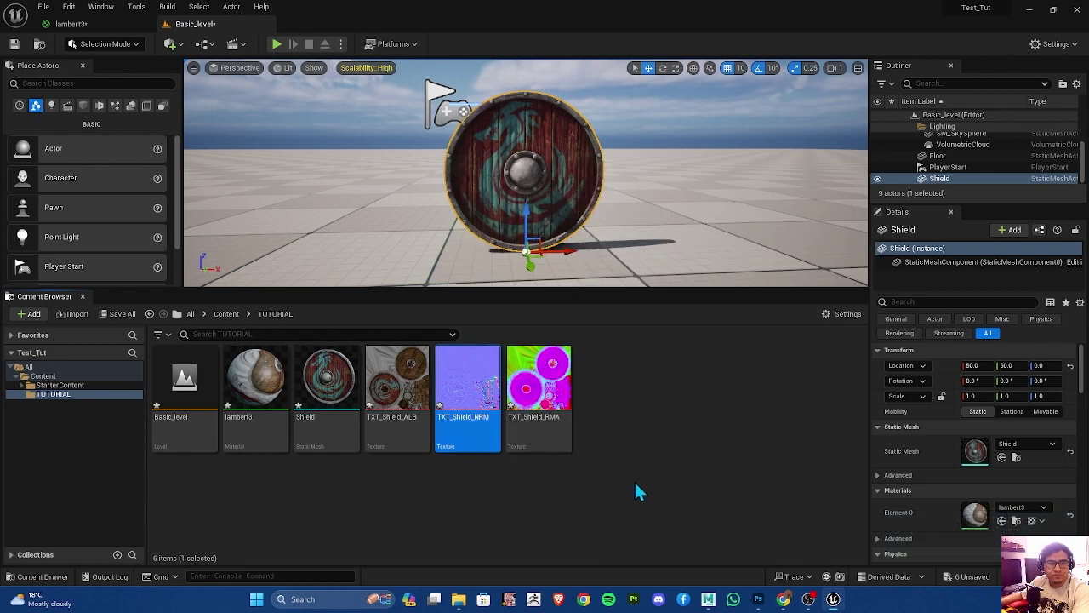
Open the TXT_Shield_NRM normal map and review its compression settings
double_click(470, 385)
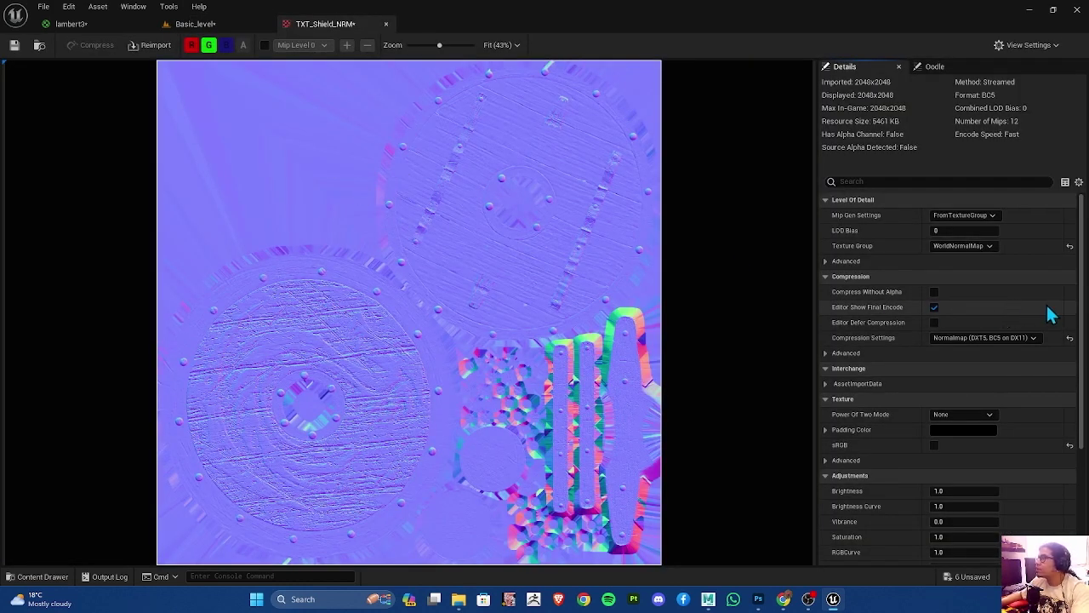
scroll(1000, 321, "down", 2)
scroll(1004, 316, "down", 3)
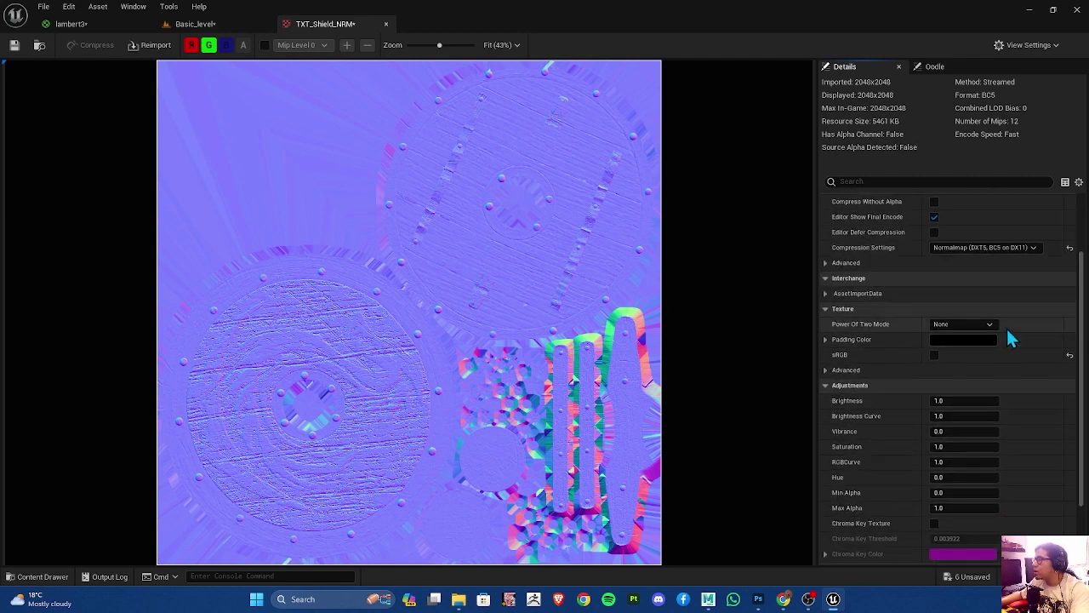
scroll(1017, 354, "up", 3)
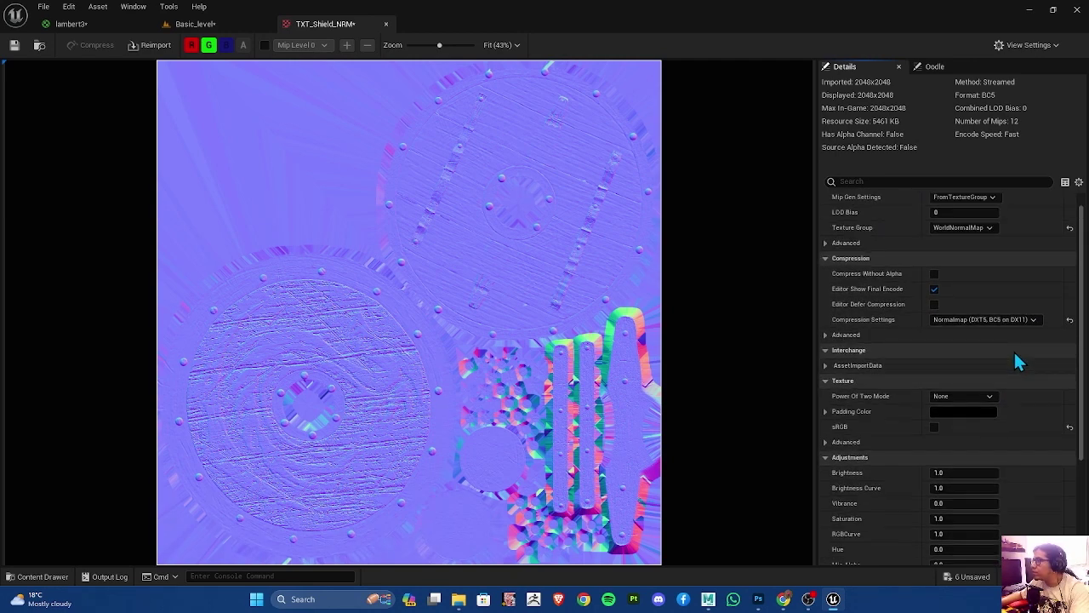
scroll(1017, 354, "up", 2)
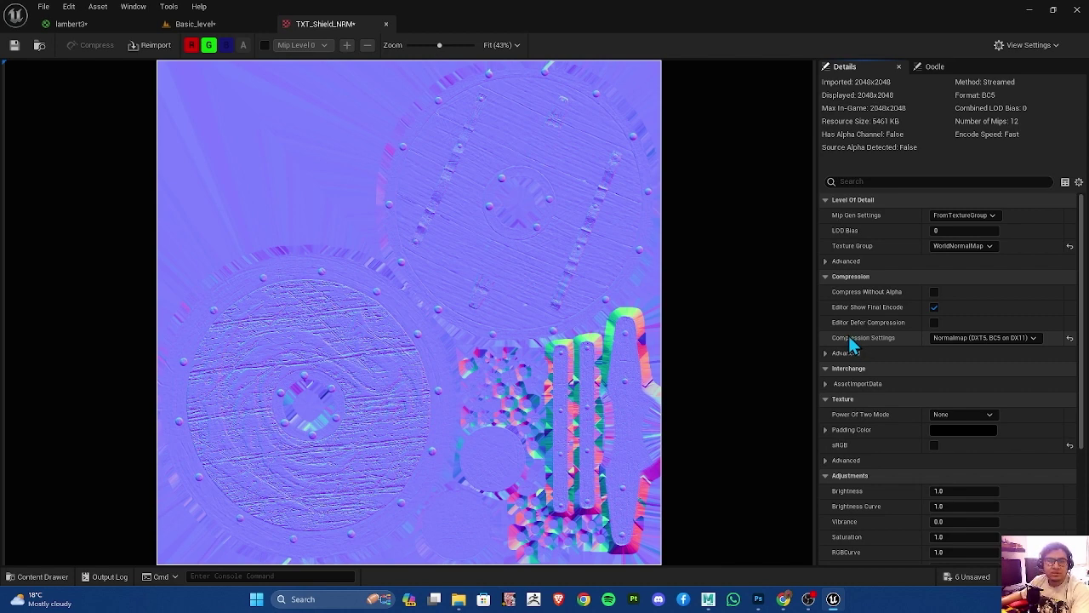
left_click(1004, 337)
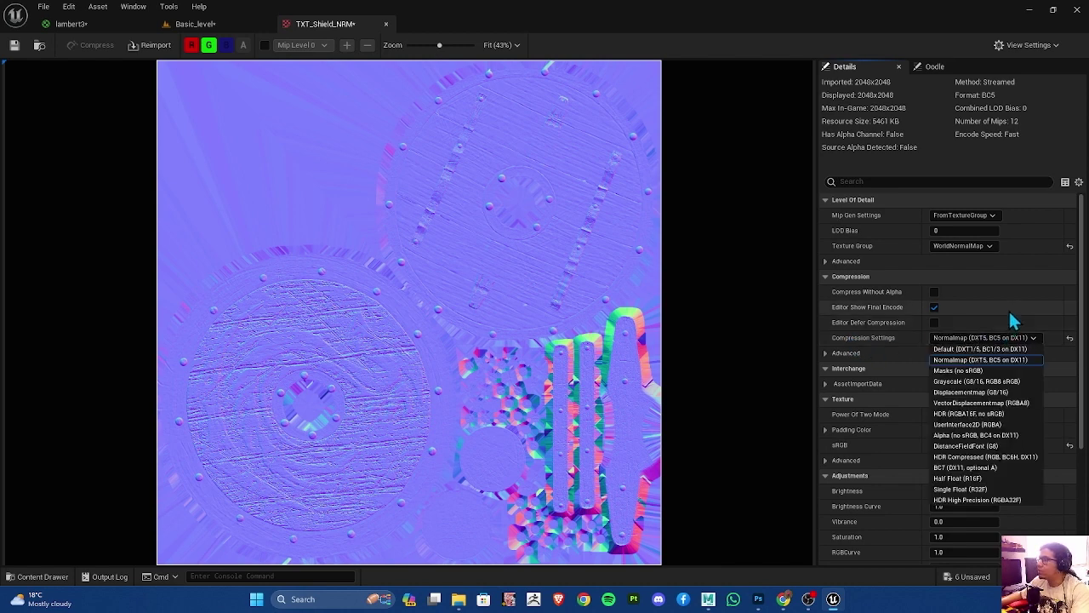
left_click(929, 352)
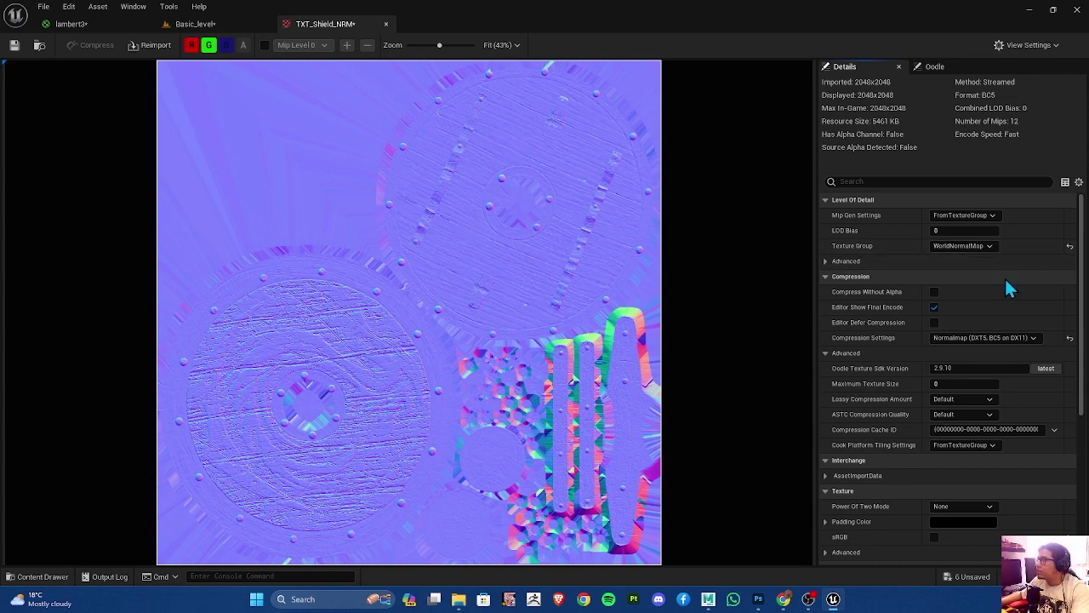
scroll(1008, 283, "down", 3)
scroll(1013, 294, "down", 1)
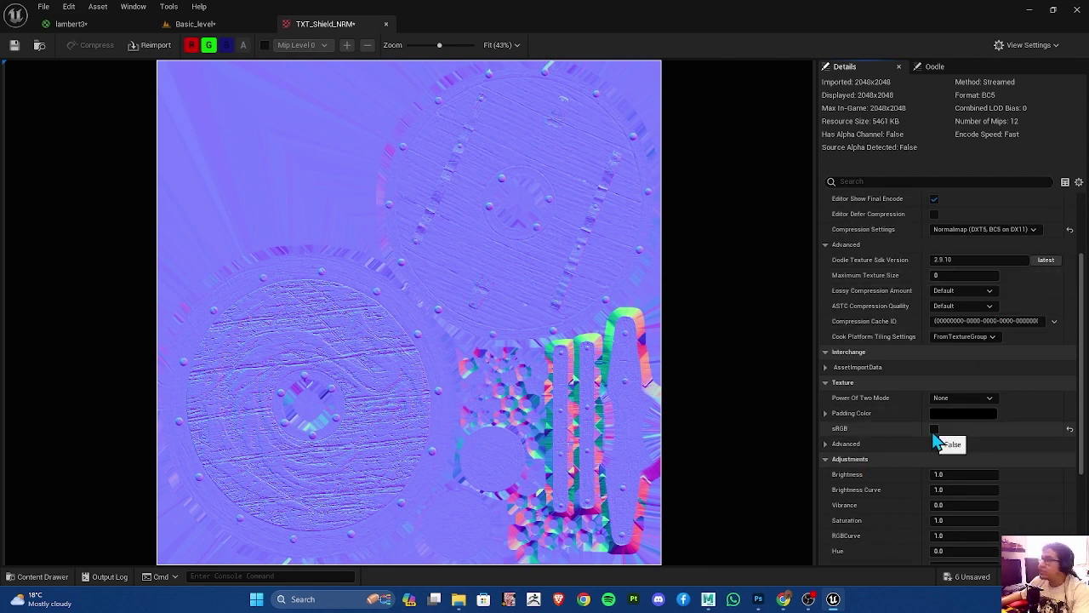
Enable Flip Green Channel under Texture > Advanced, save TXT_Shield_NRM, and return to Basic_level
left_click(1030, 443)
scroll(944, 401, "down", 4)
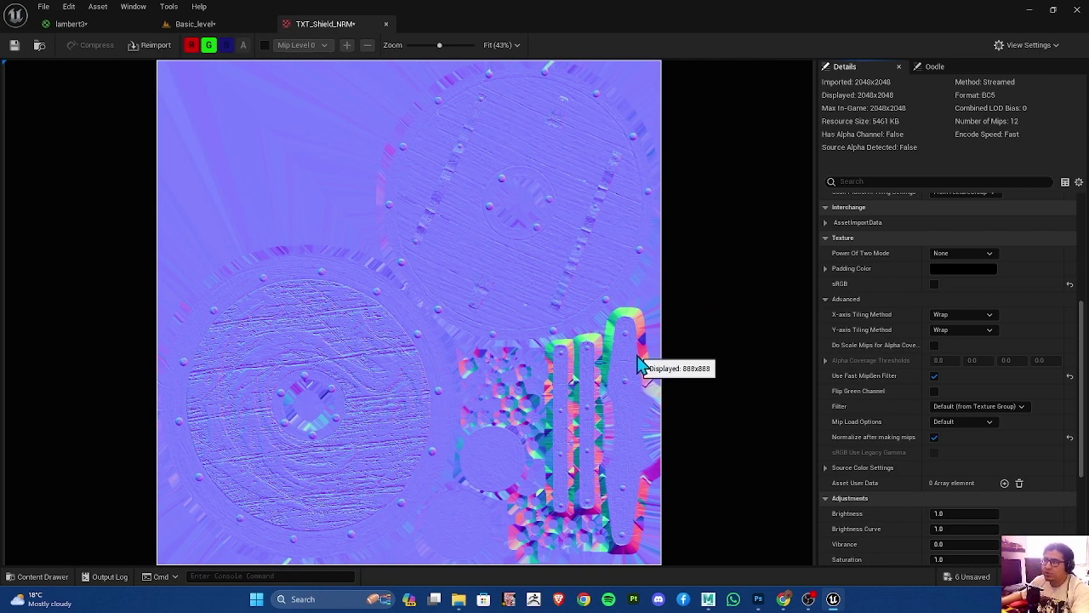
left_click(935, 391)
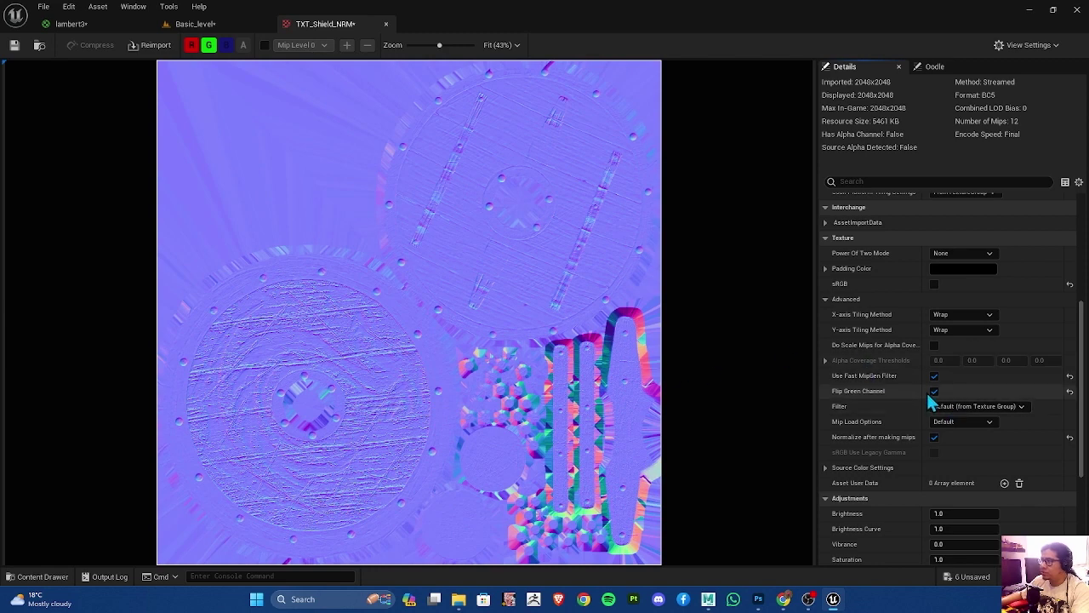
scroll(852, 374, "up", 3)
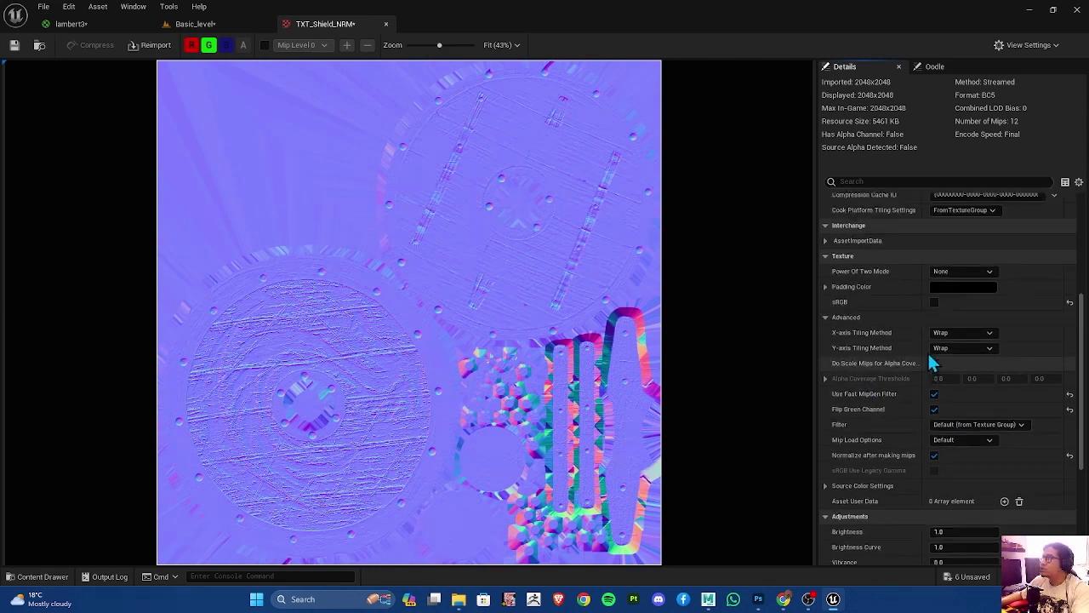
left_click(14, 46)
left_click(188, 23)
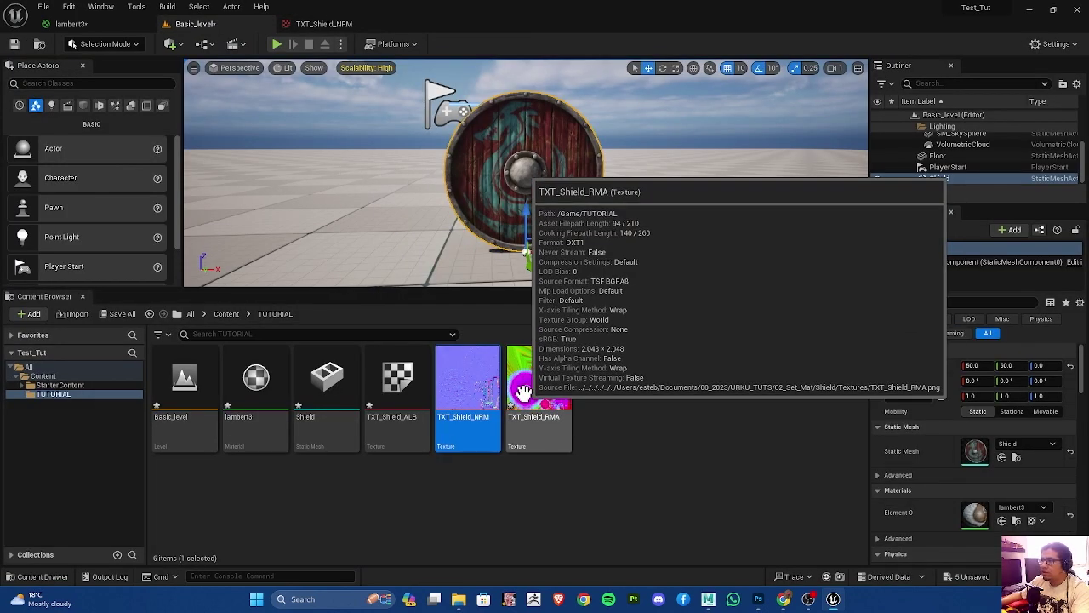
Set TXT_Shield_RMA's Compression Settings to Masks (no sRGB), then go back to Basic_level
double_click(522, 391)
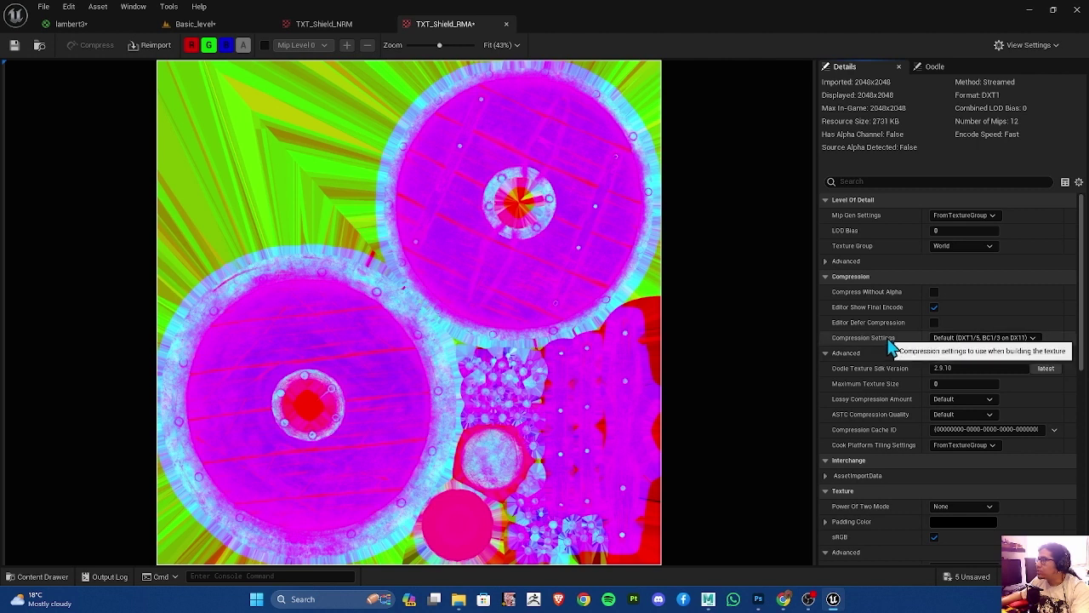
left_click(977, 340)
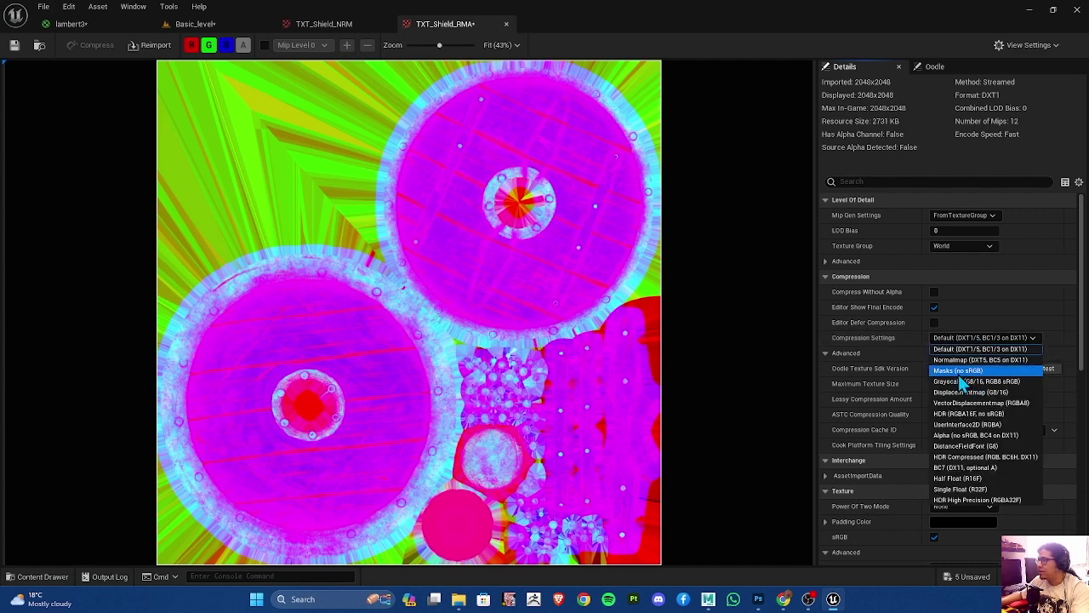
left_click(959, 375)
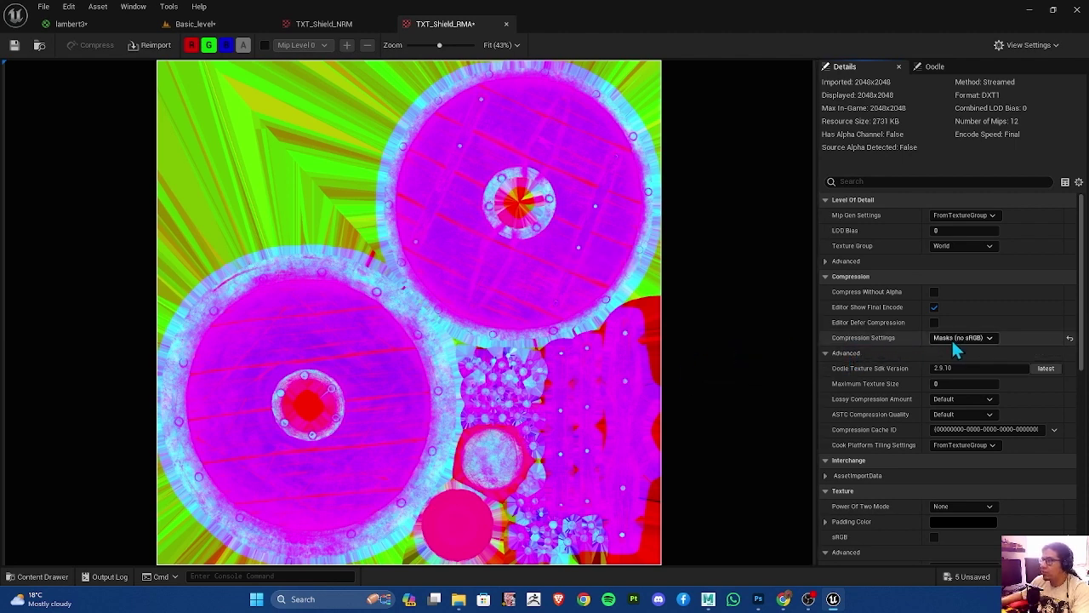
left_click(192, 24)
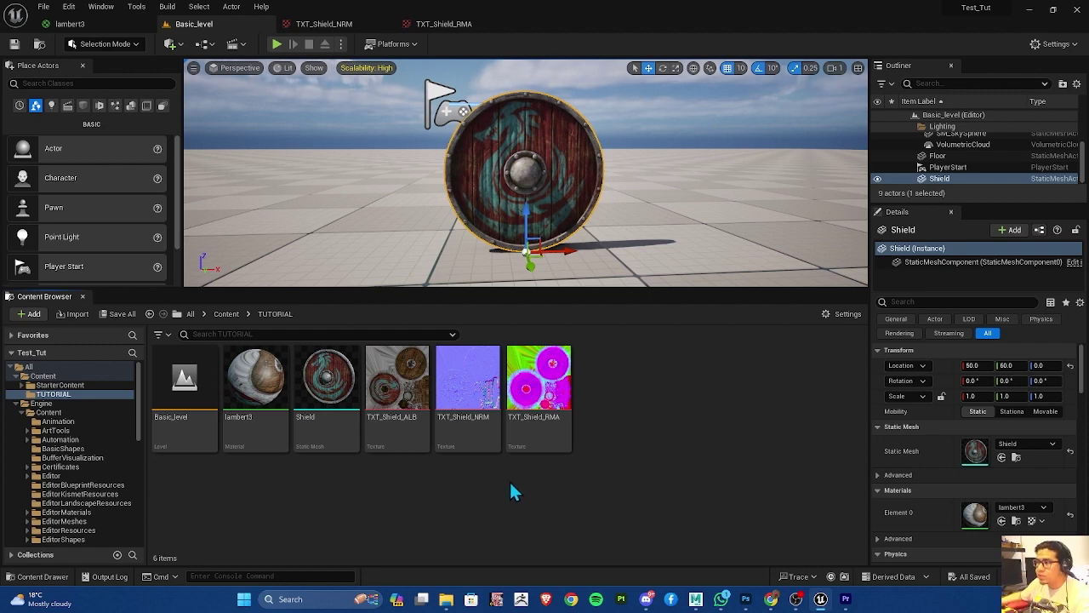
Turn on Show Engine Content in the Content Browser settings
left_click(59, 433)
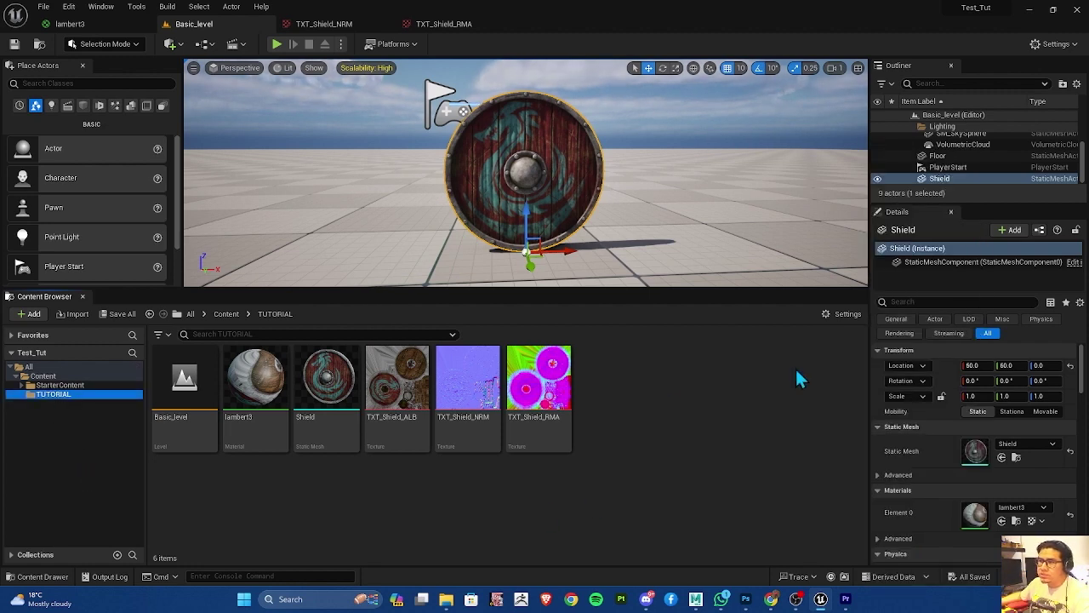
left_click(840, 314)
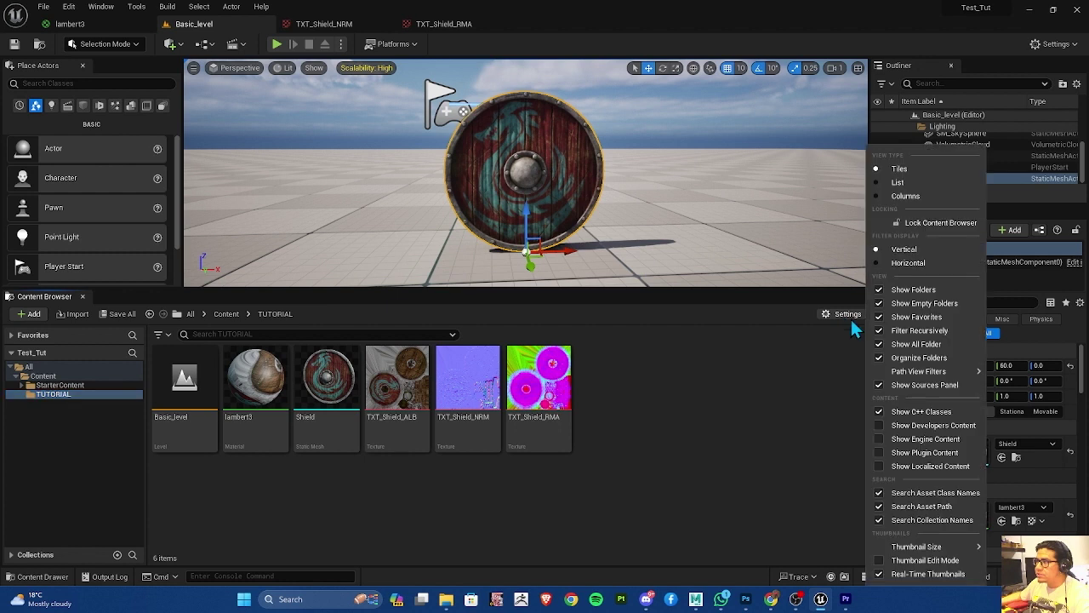
left_click(882, 450)
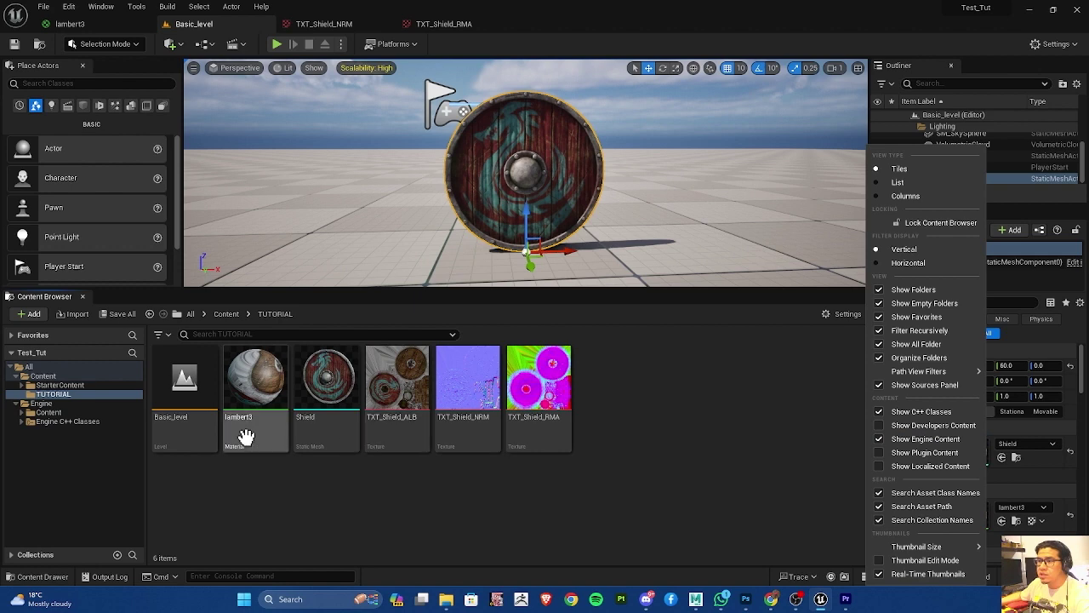
Browse to Engine > Content and search for 'Gray'
left_click(68, 405)
left_click(72, 412)
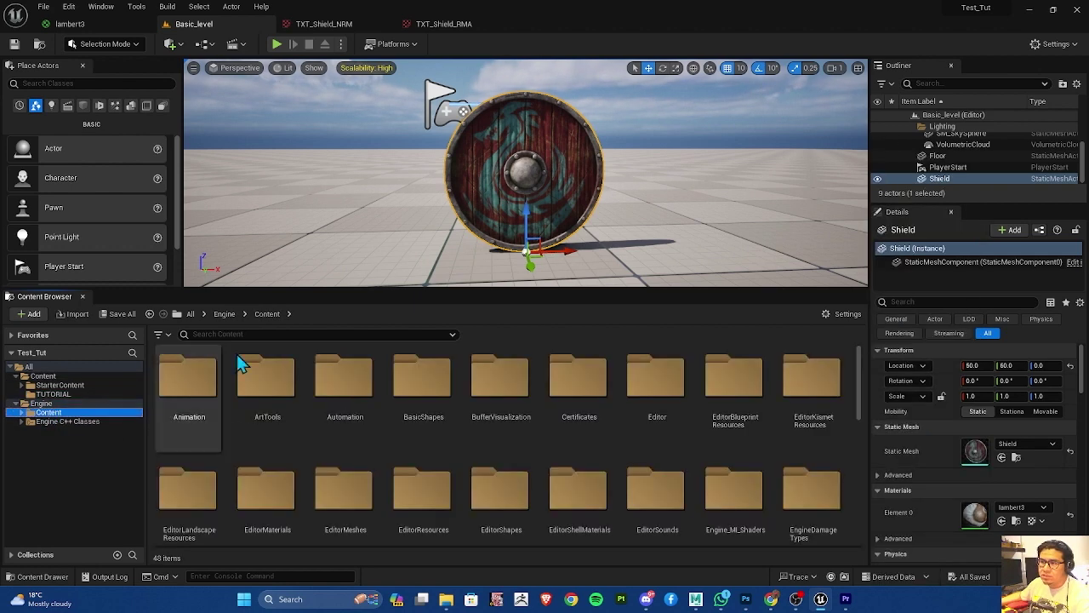
left_click(242, 334)
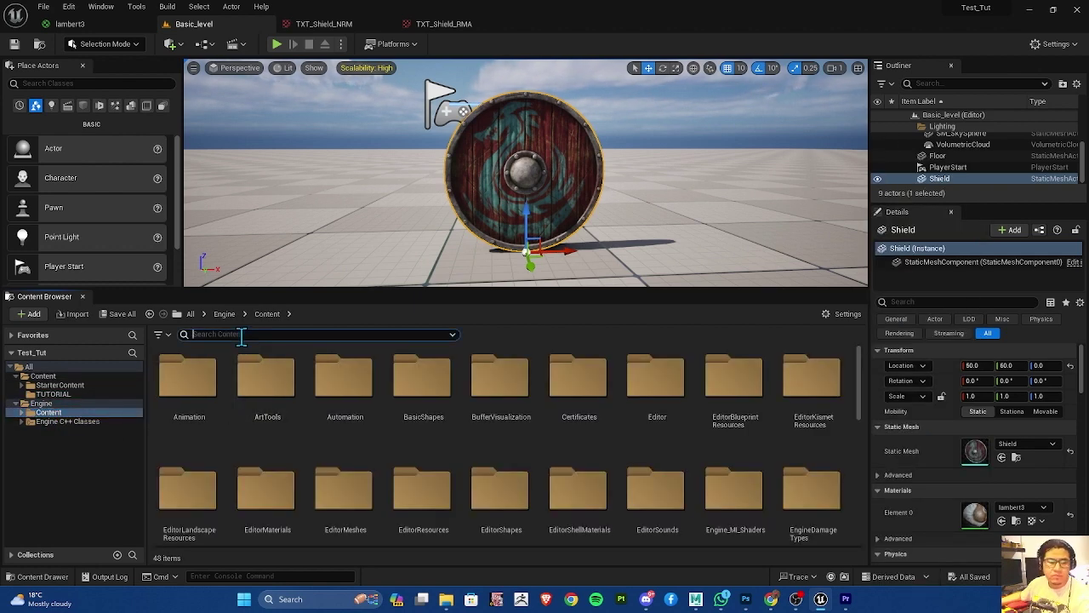
type("Gray")
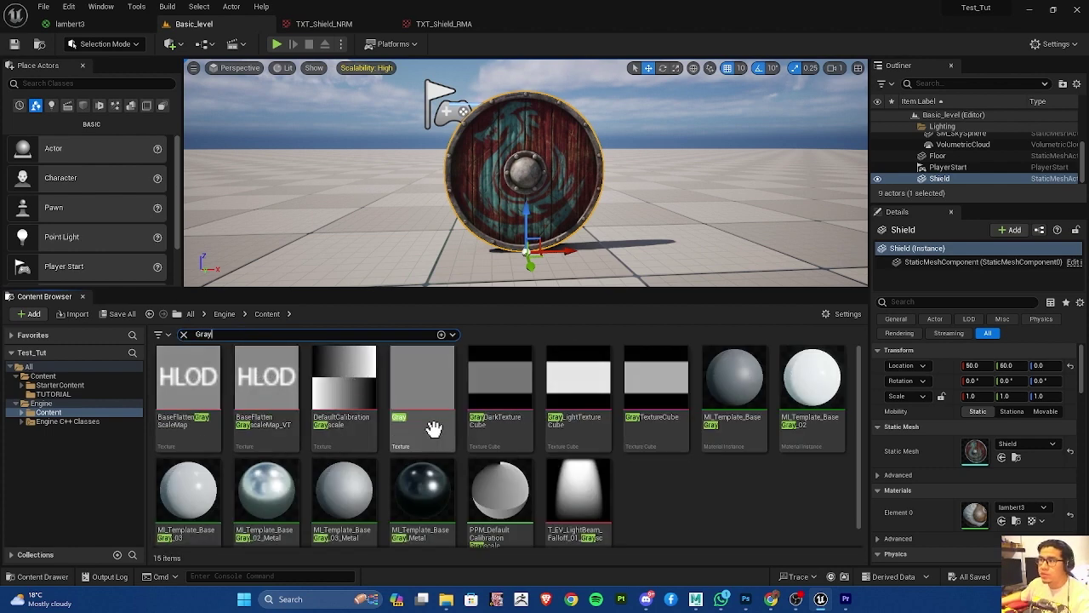
Duplicate the engine's Gray texture and give the copy a txt_ name
left_click(421, 387)
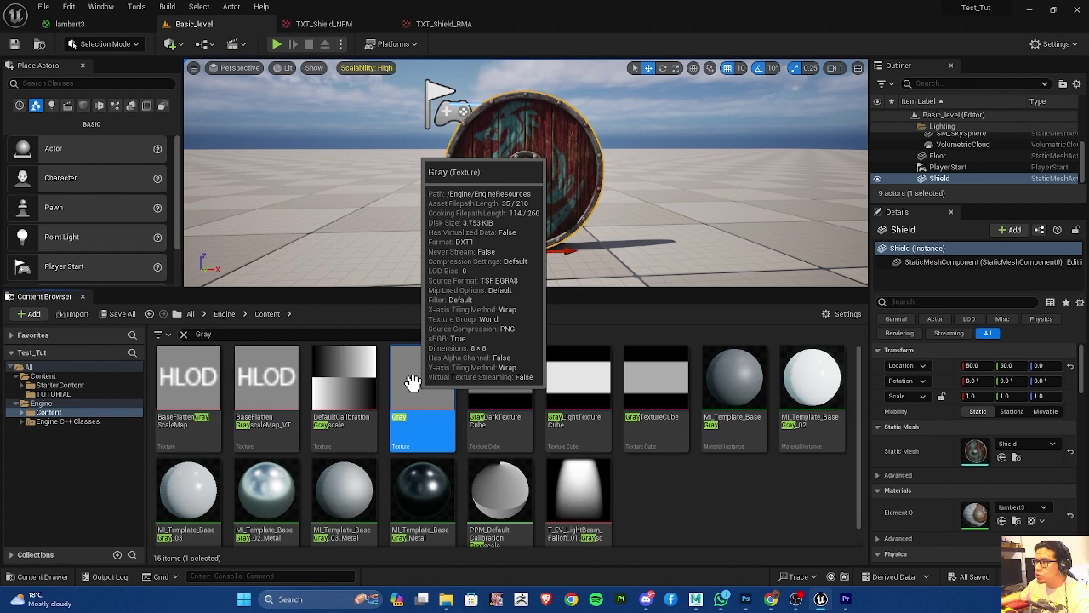
right_click(415, 393)
left_click(456, 394)
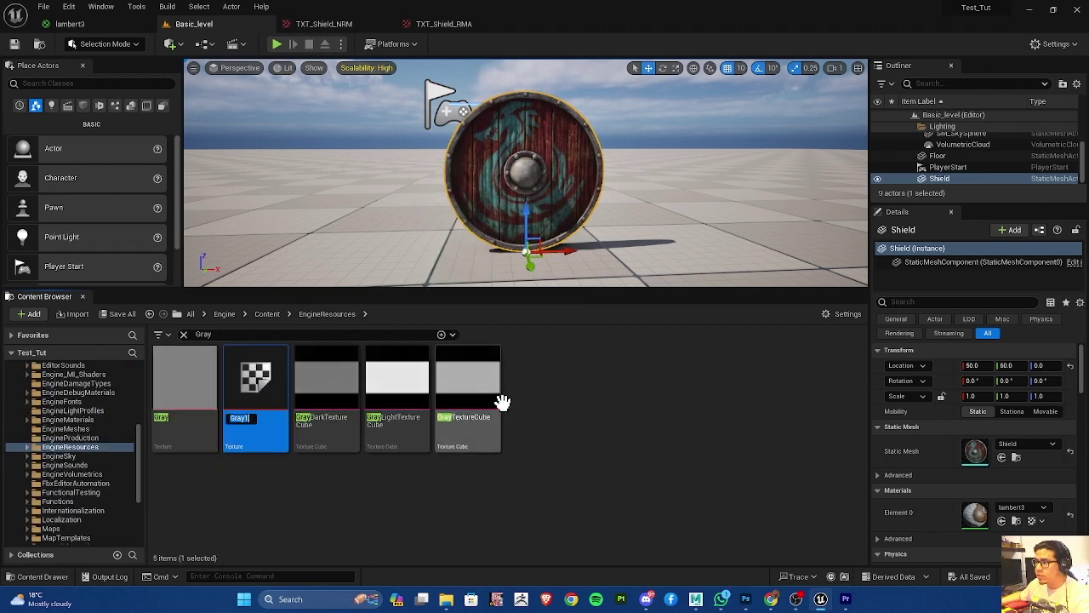
type("txt")
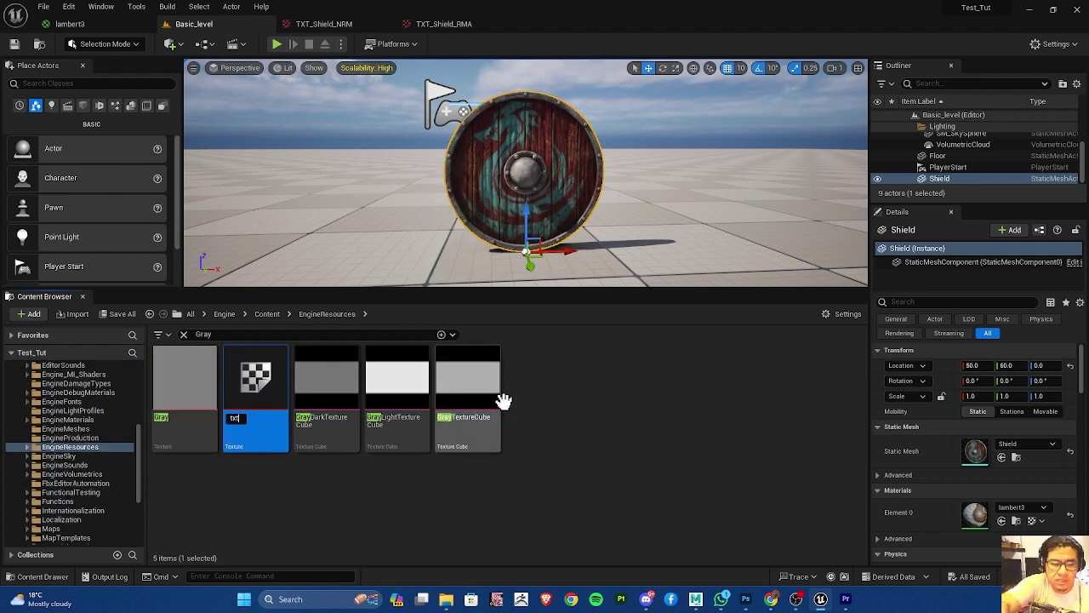
type("_")
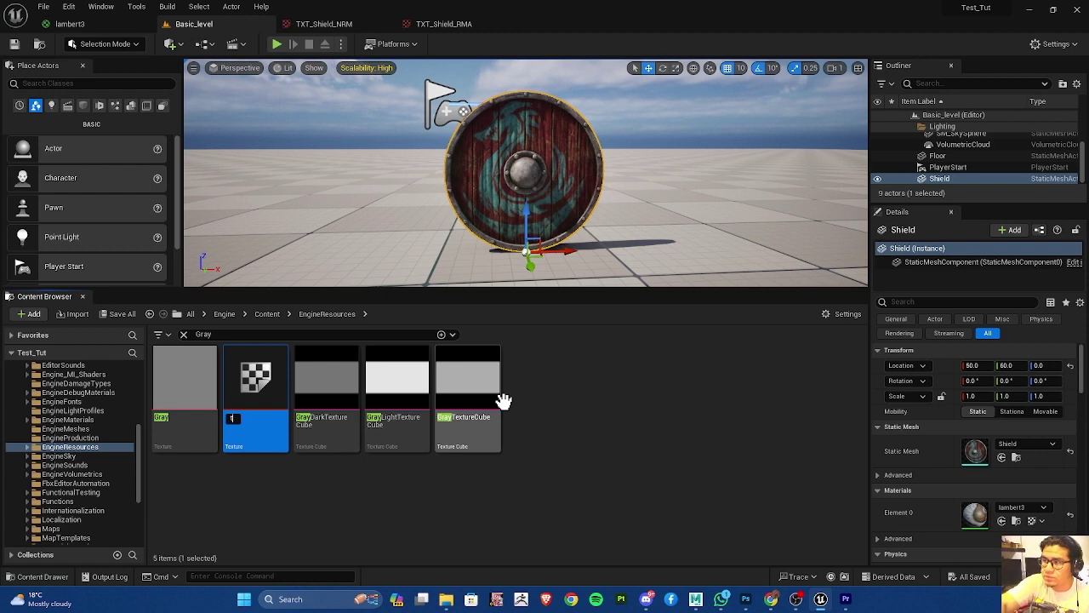
type("XT_Fil")
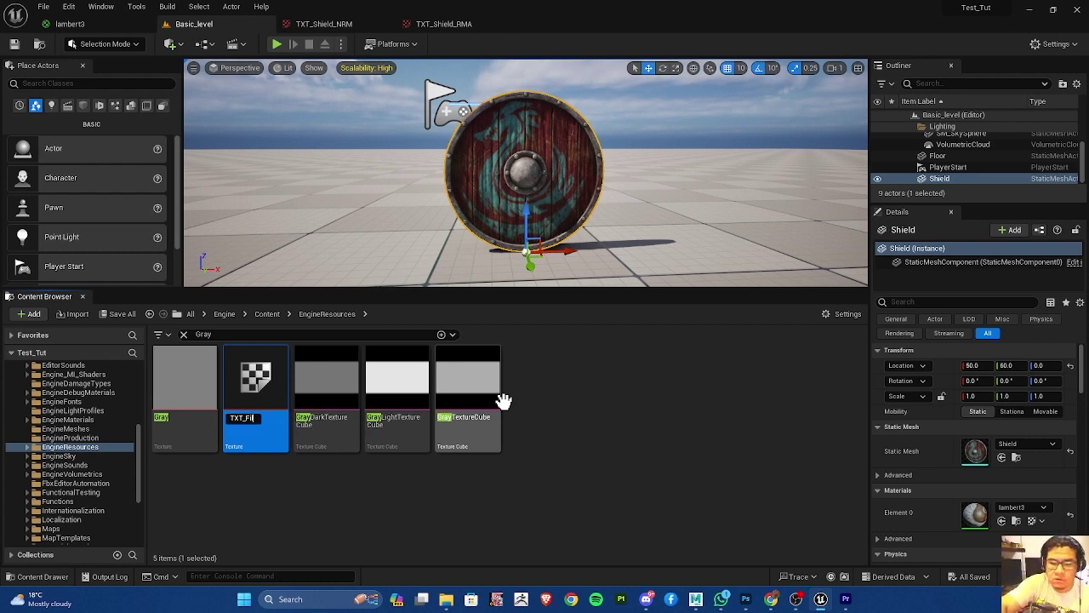
left_click(508, 414)
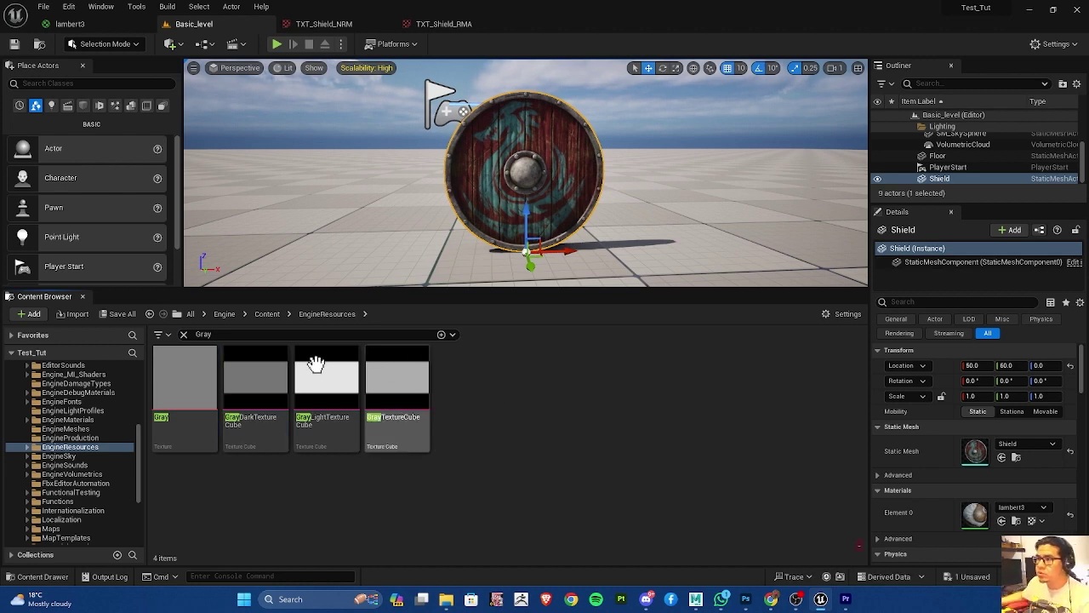
Filter assets by 'txt' and rename the TXT_Fill texture to TXT_Fill_ALB
left_click(203, 334)
type("txt")
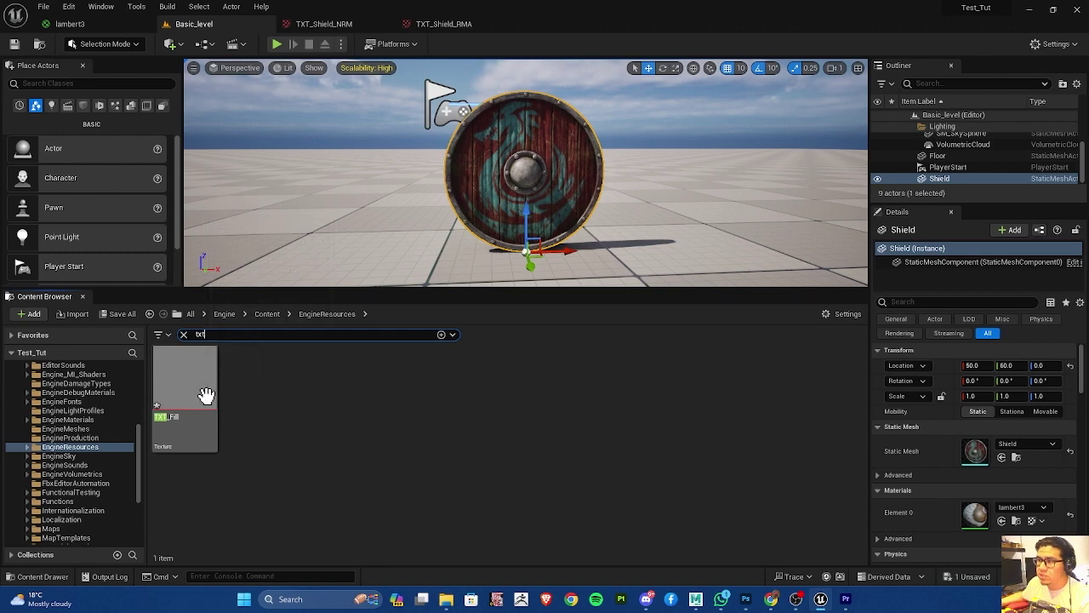
left_click(179, 421)
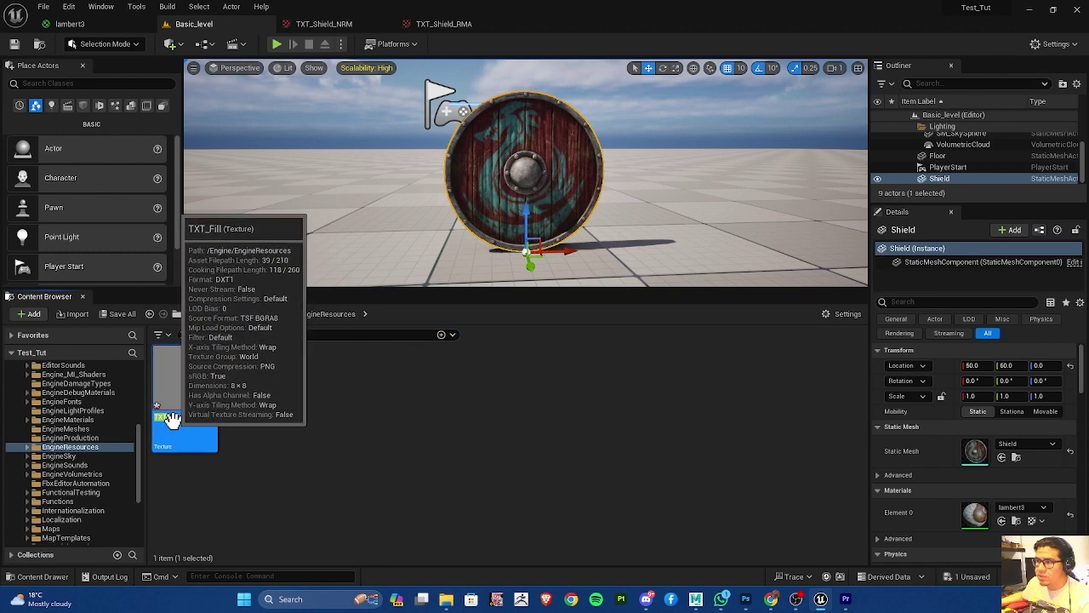
right_click(171, 419)
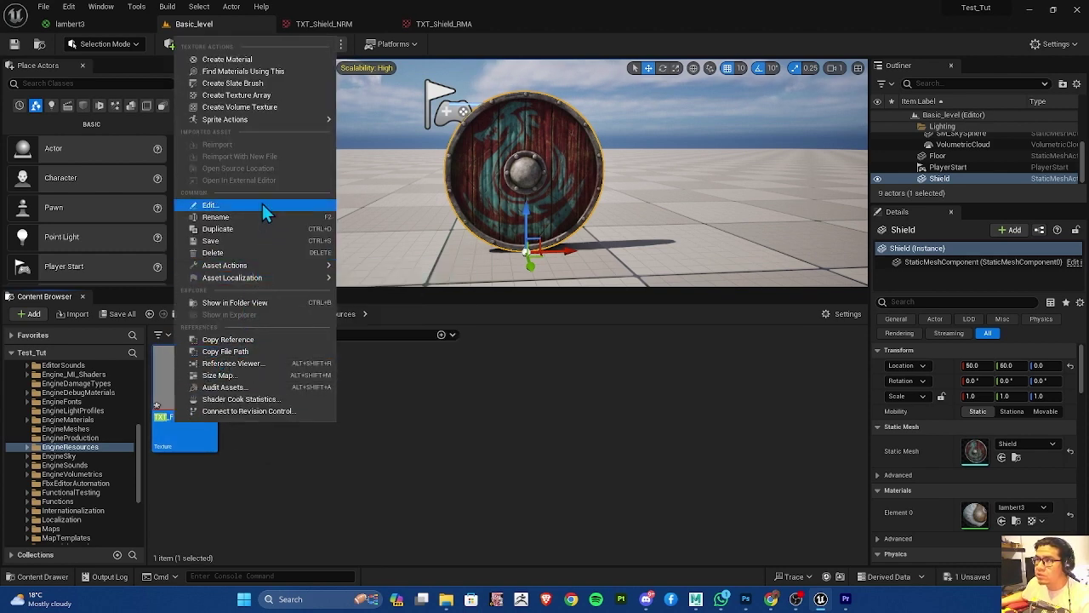
left_click(243, 217)
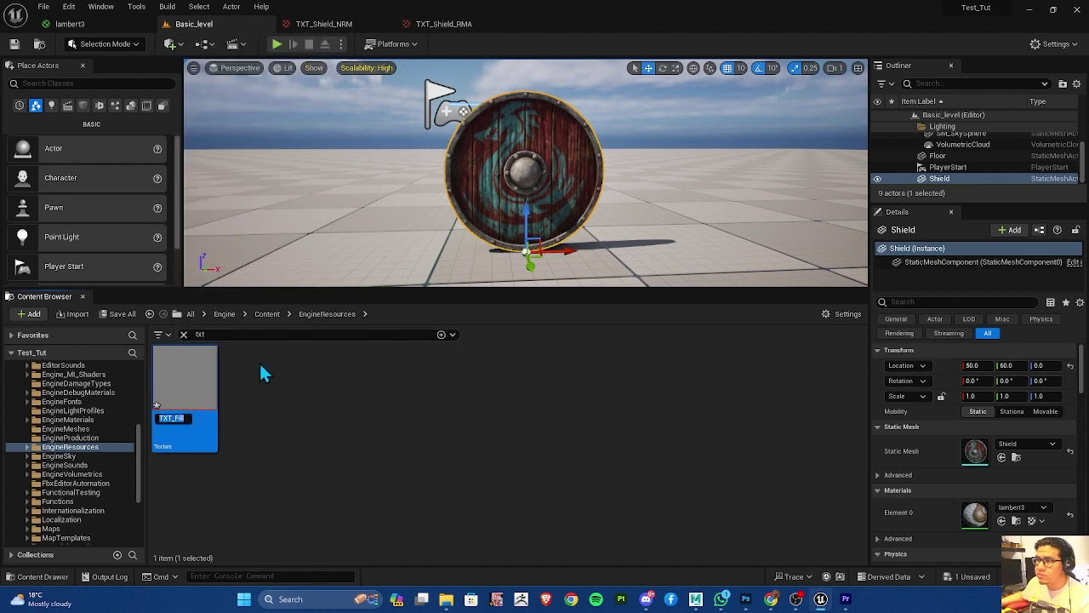
key("End")
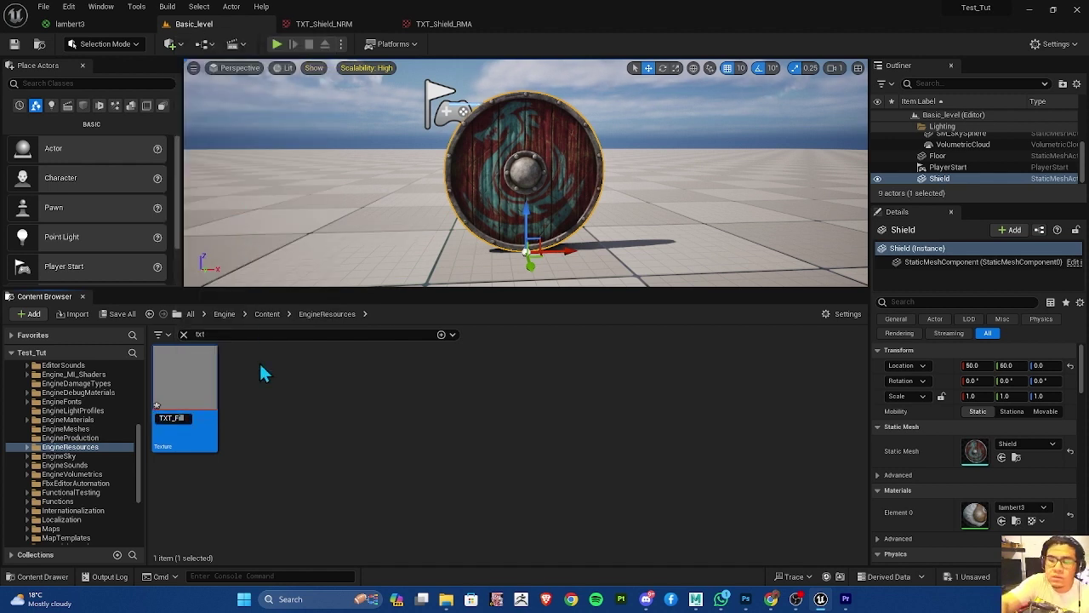
type("_")
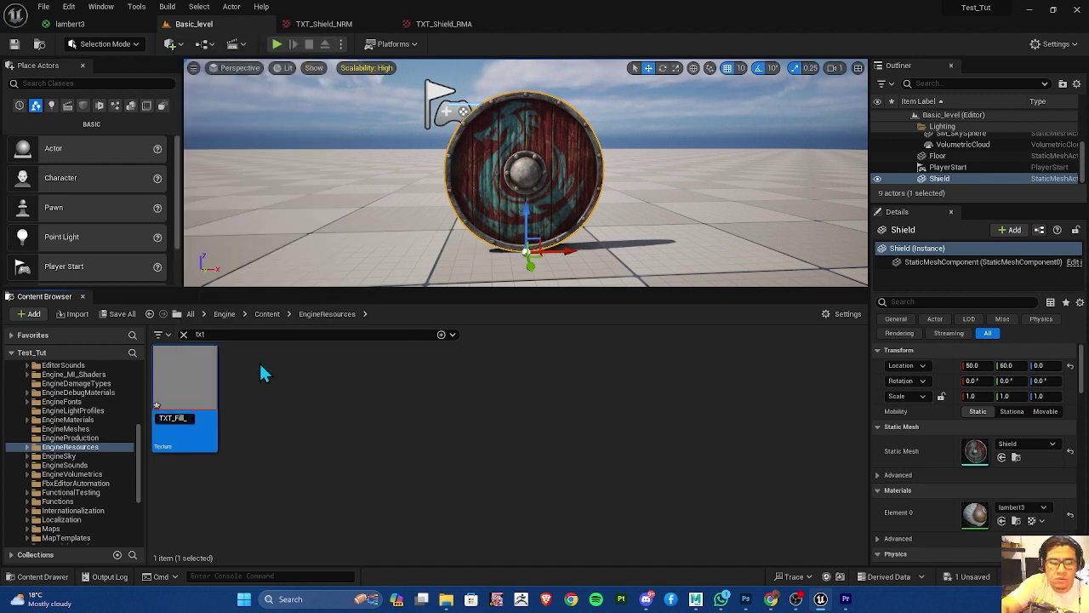
type("ALB")
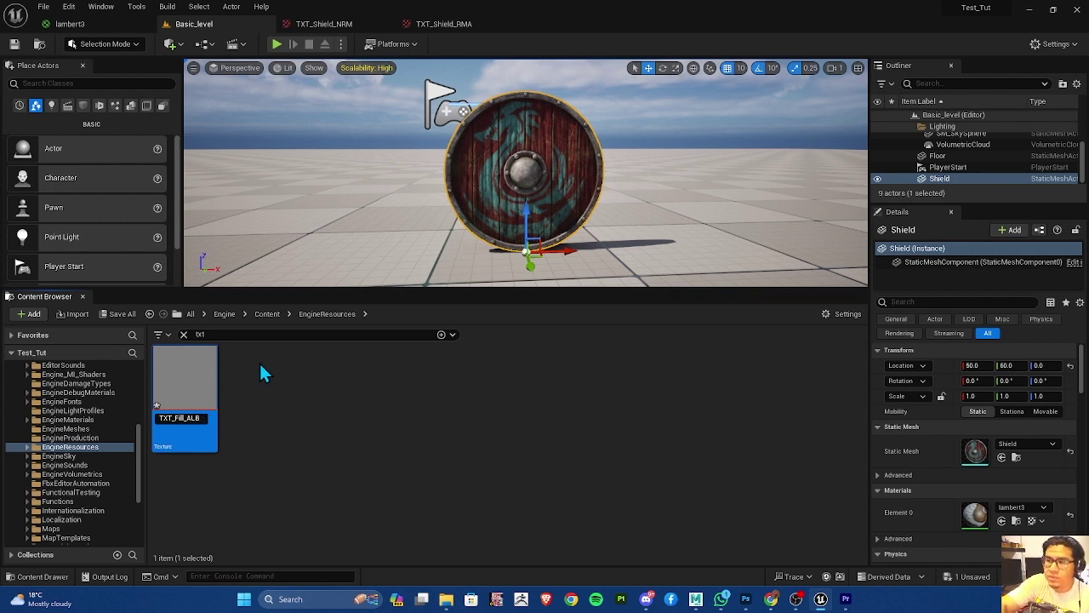
key("Return")
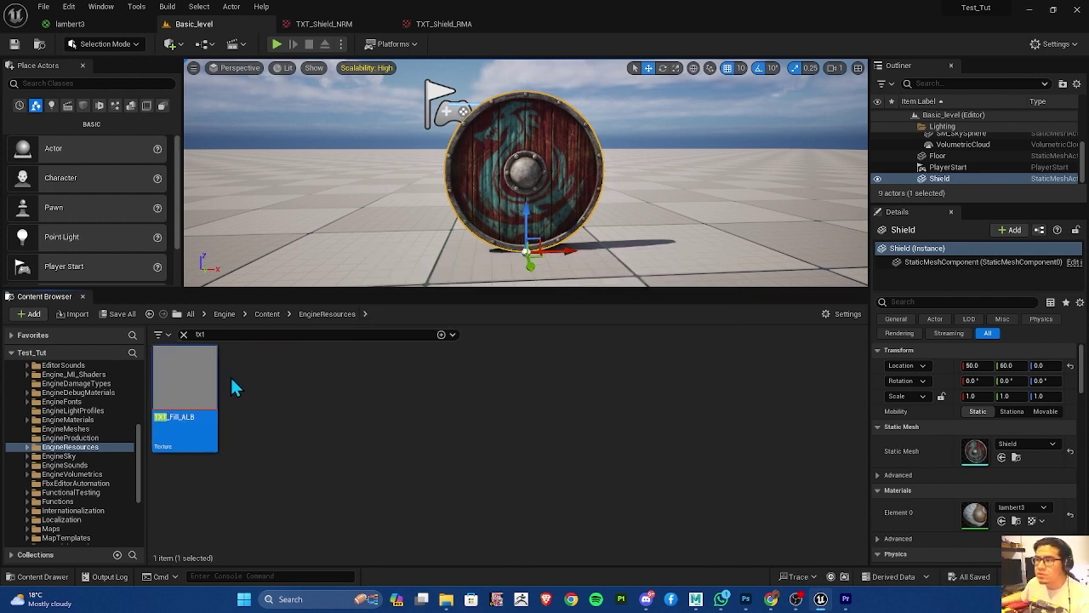
Search all engine content for 'normal' textures
left_click(189, 336)
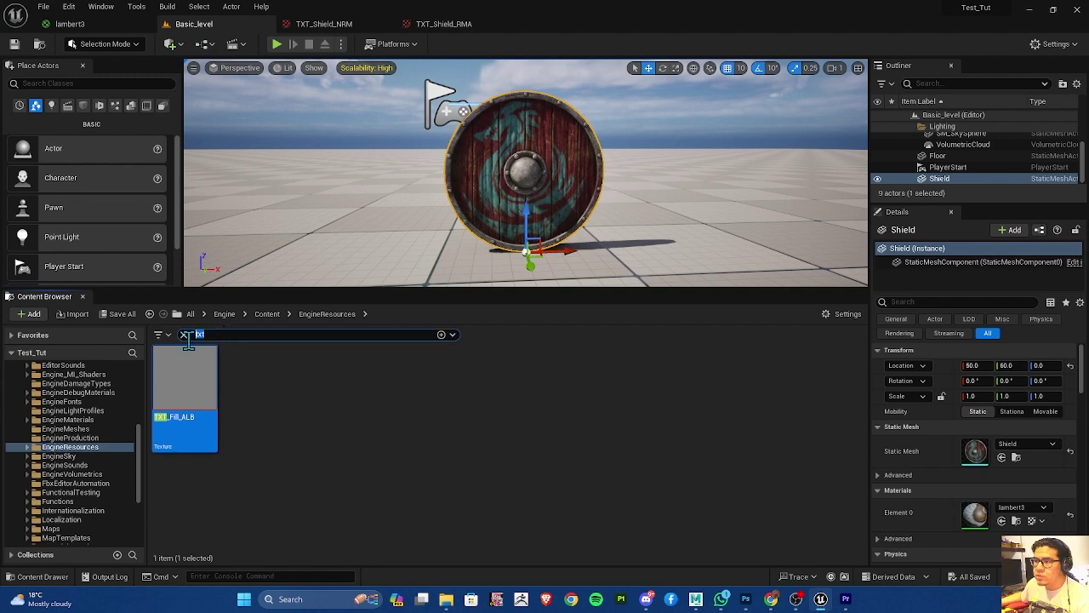
key("BackSpace")
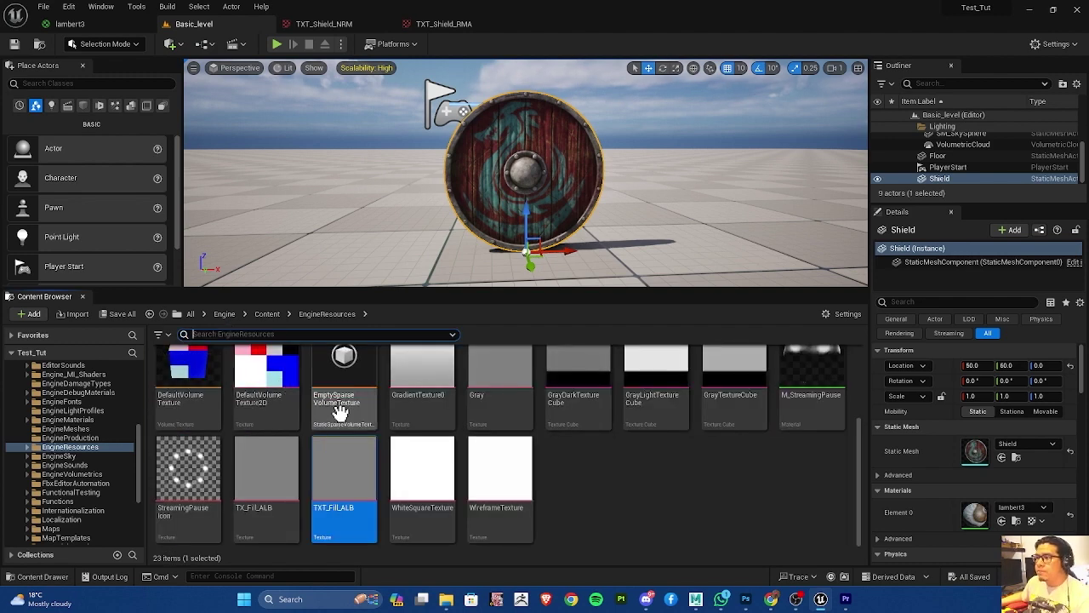
type("normal")
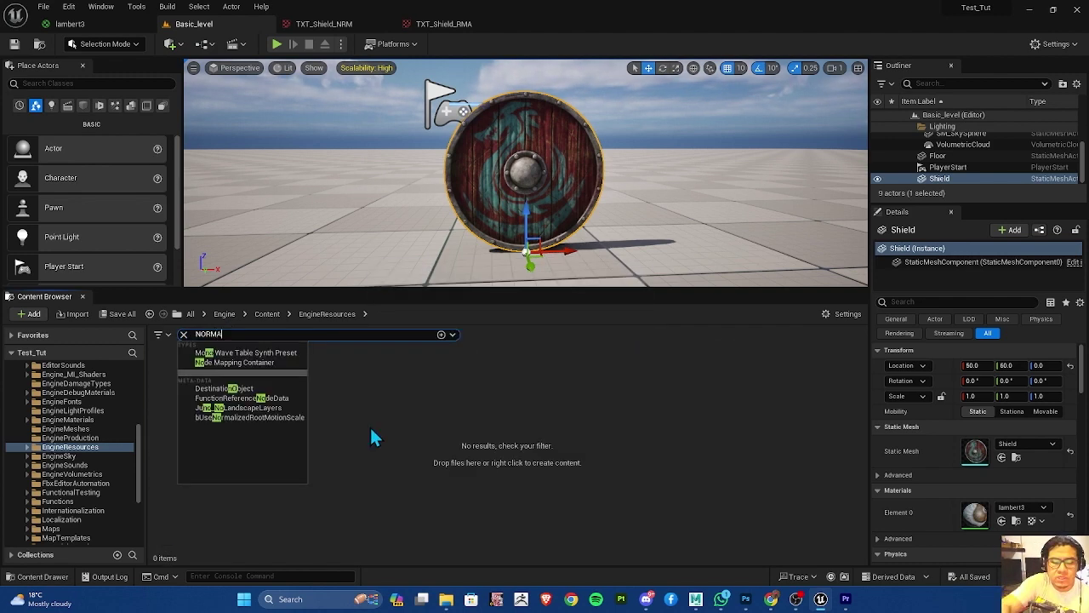
key("Return")
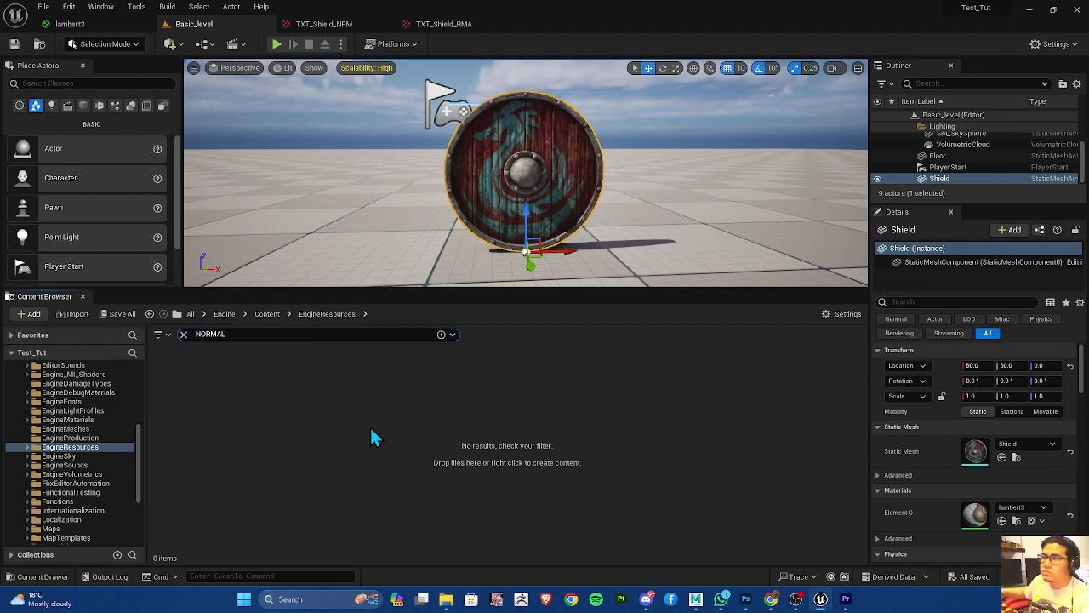
scroll(43, 460, "up", 3)
scroll(40, 460, "up", 4)
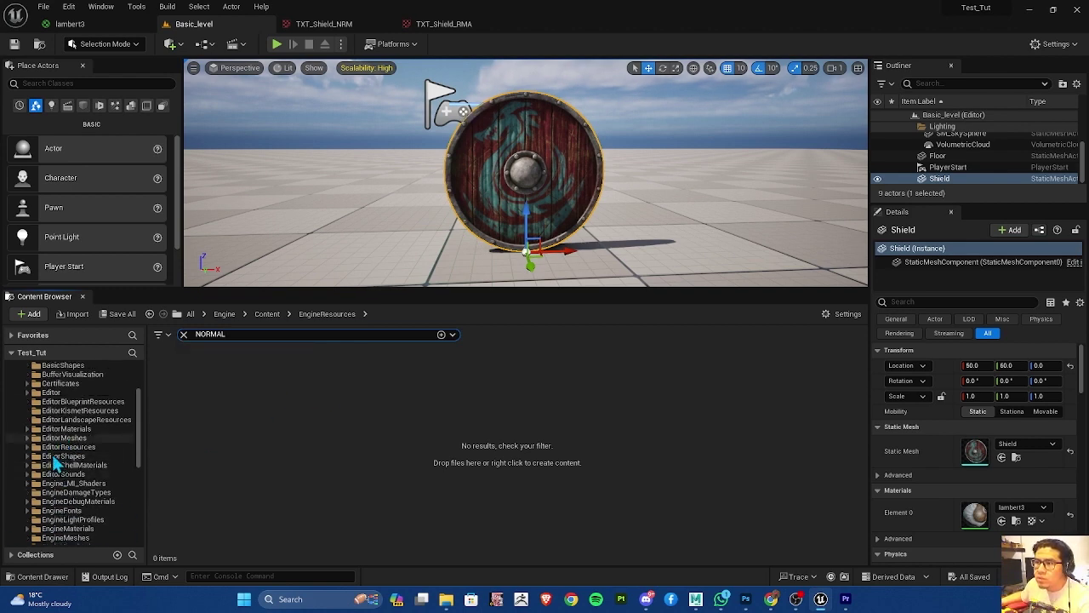
scroll(37, 456, "up", 3)
scroll(39, 442, "up", 1)
left_click(49, 401)
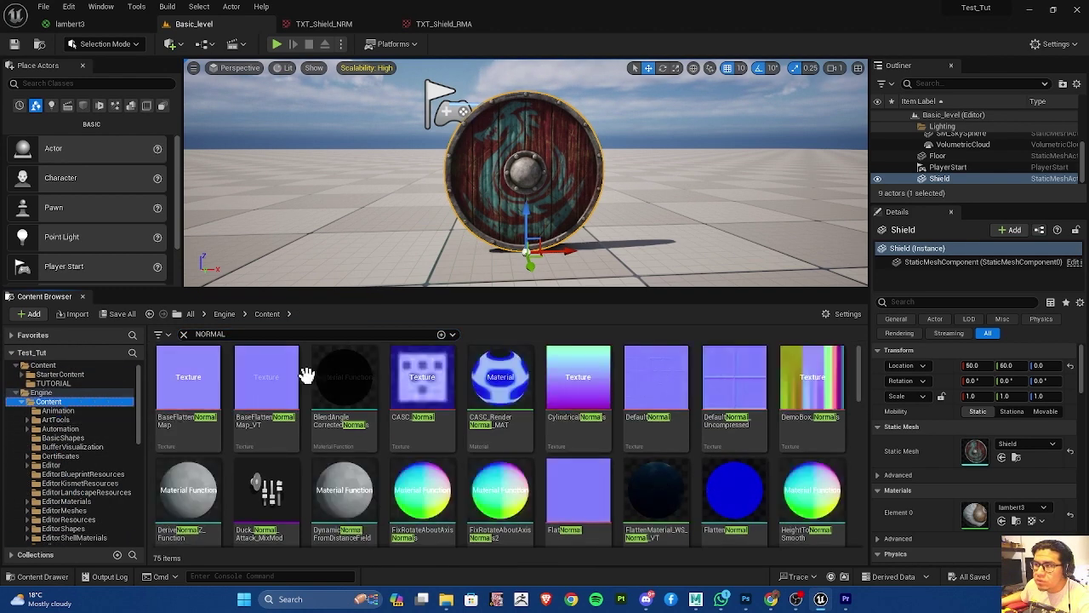
Duplicate the FlatNormal texture and name the copy TXT_Fill_NRM
right_click(584, 500)
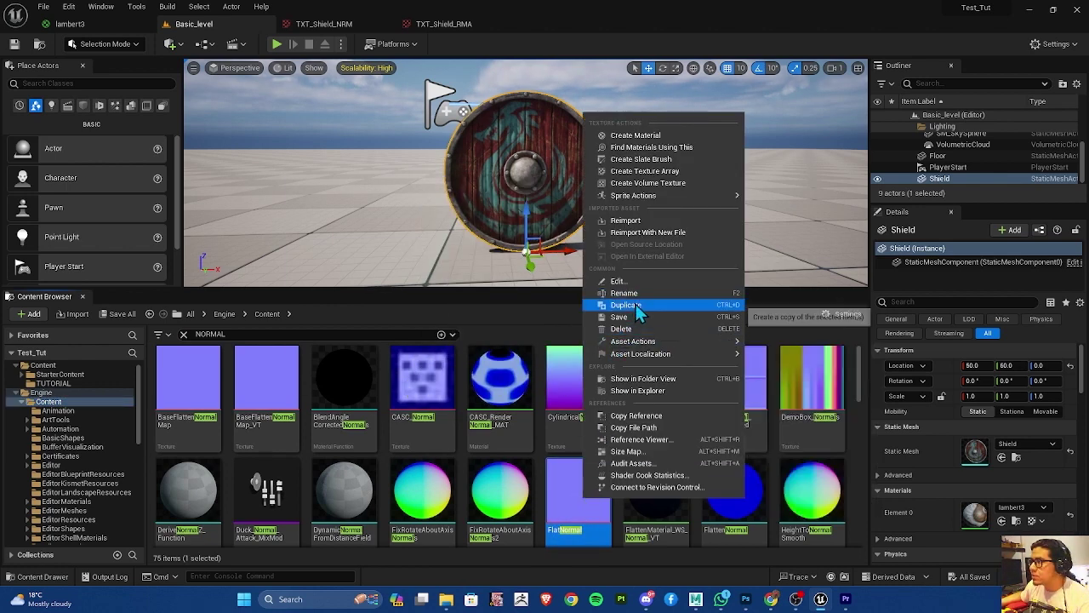
key("ctrl+b")
left_click(535, 417)
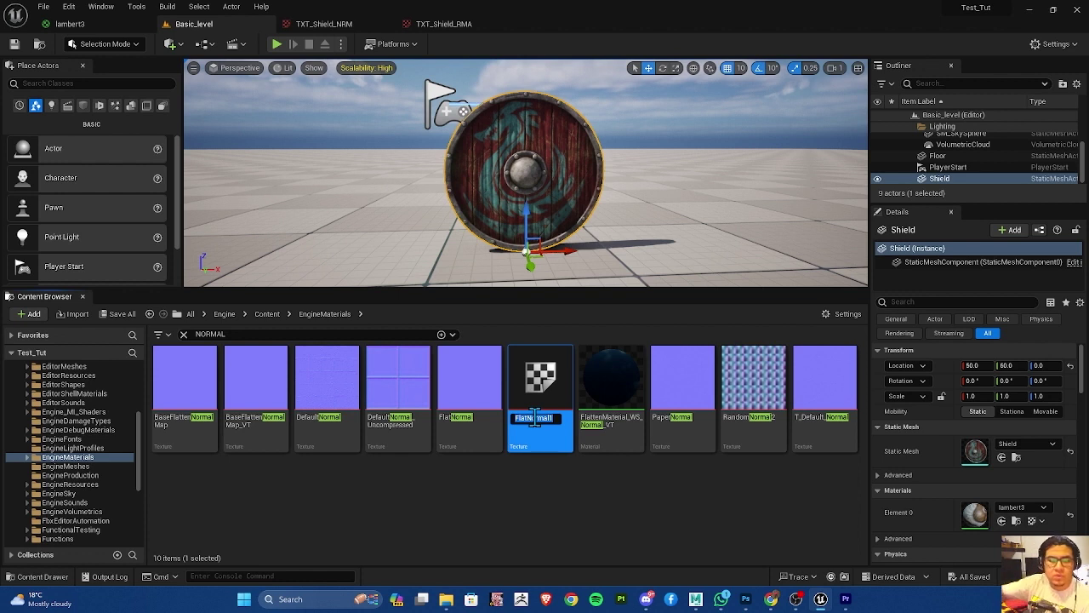
type("TXT_Fill_NRM")
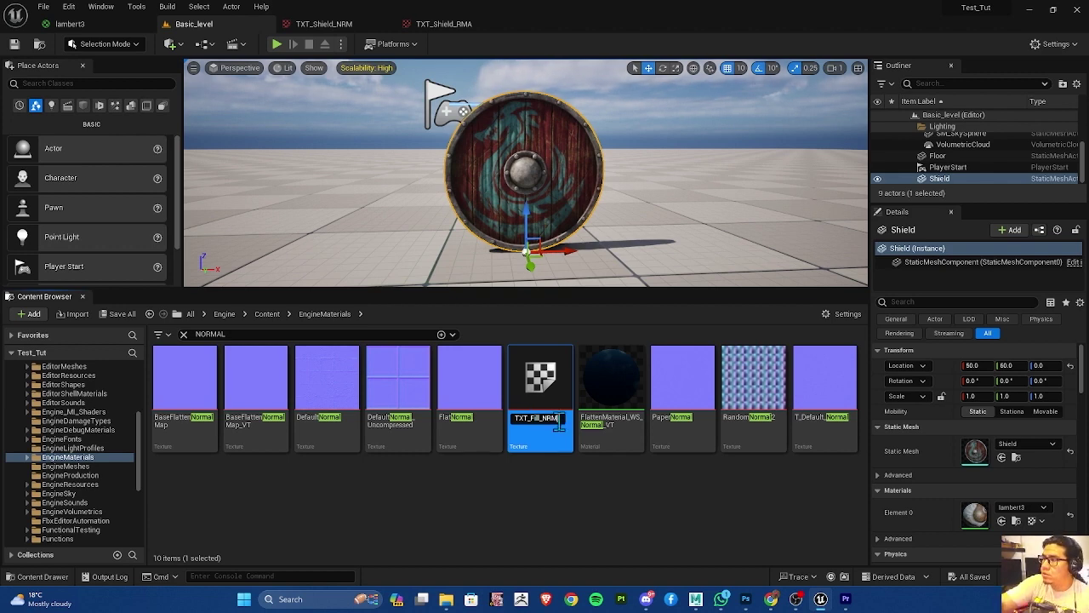
key("Return")
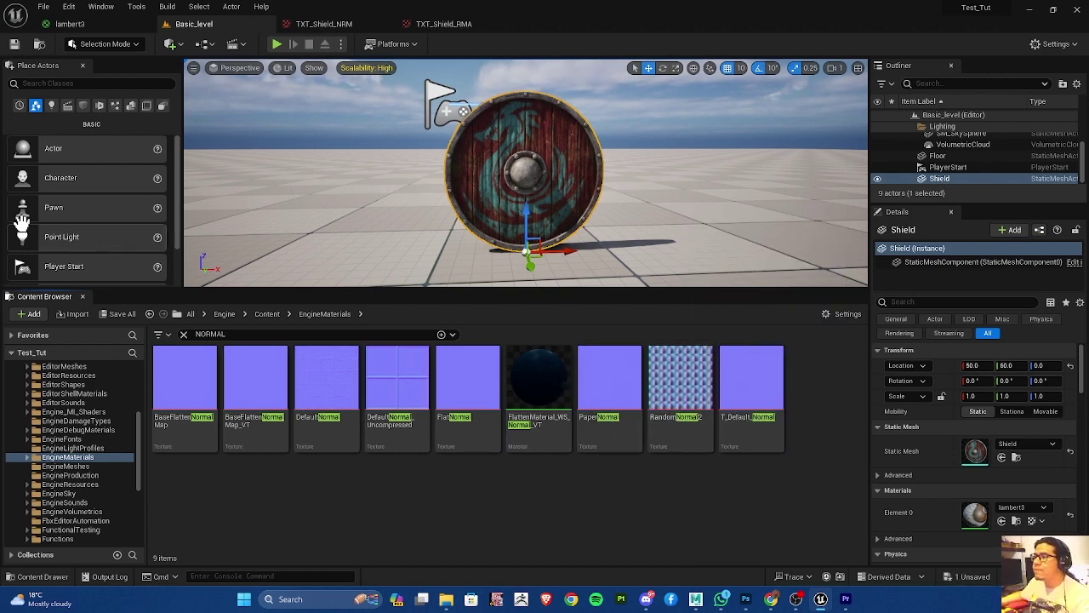
left_click(242, 335)
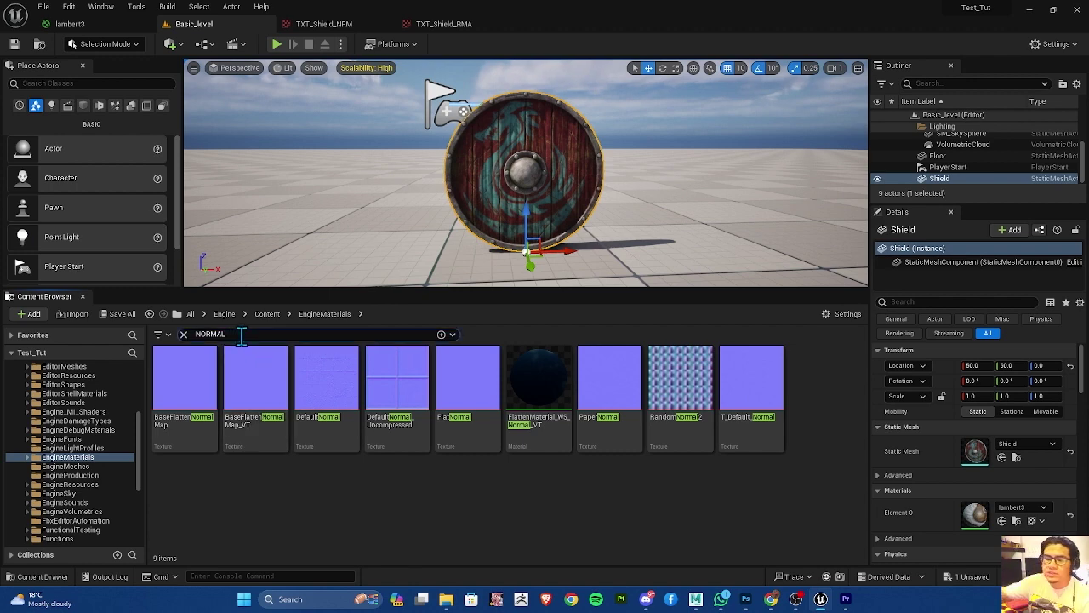
Search engine Content for 'TXT_' and move TXT_Fill_ALB and TXT_Fill_NRM into TUTORIAL
key("BackSpace")
key("BackSpace")
key("BackSpace")
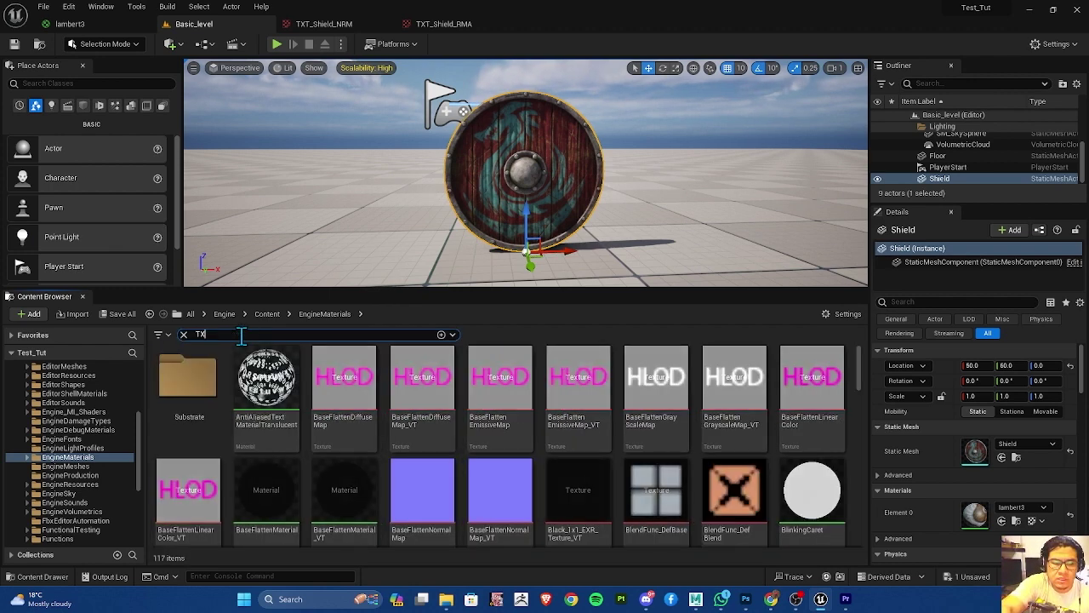
type("TXT_")
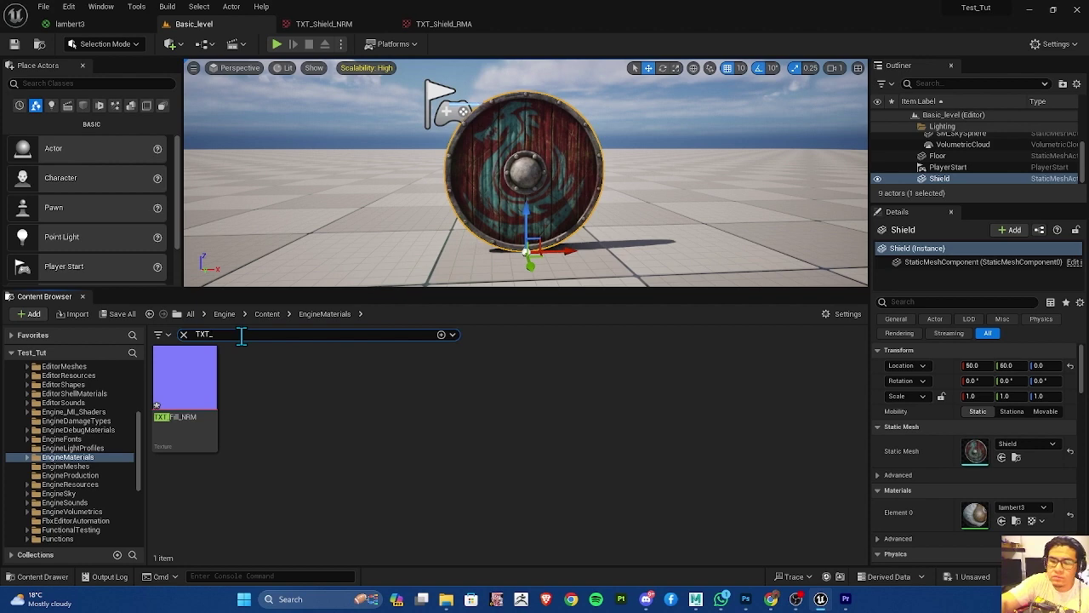
scroll(76, 439, "up", 1)
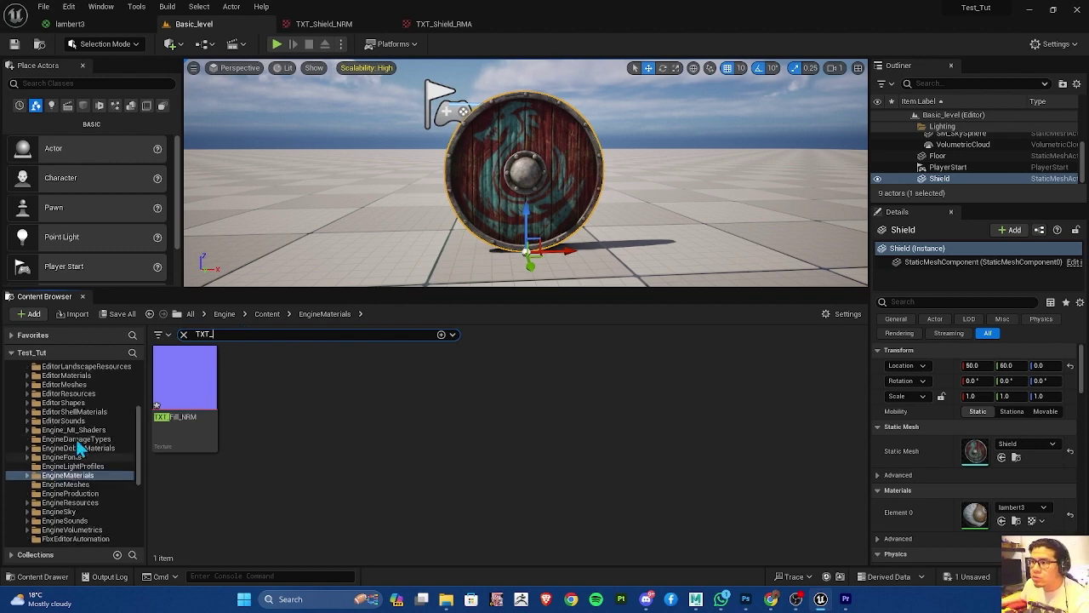
scroll(75, 440, "up", 5)
left_click(50, 384)
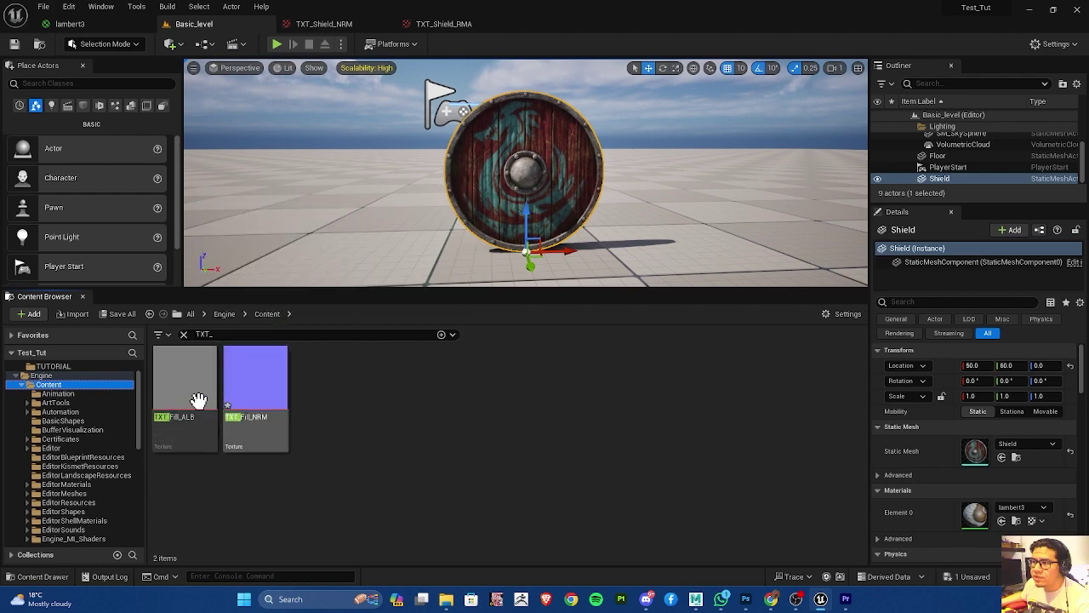
left_click(215, 376)
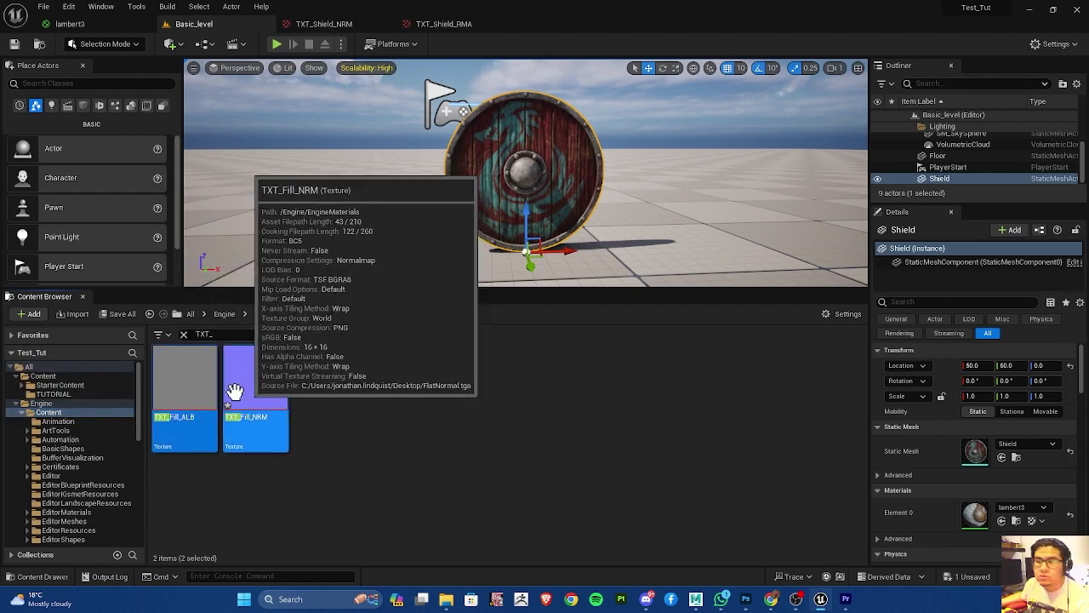
left_click(249, 366, "ctrl")
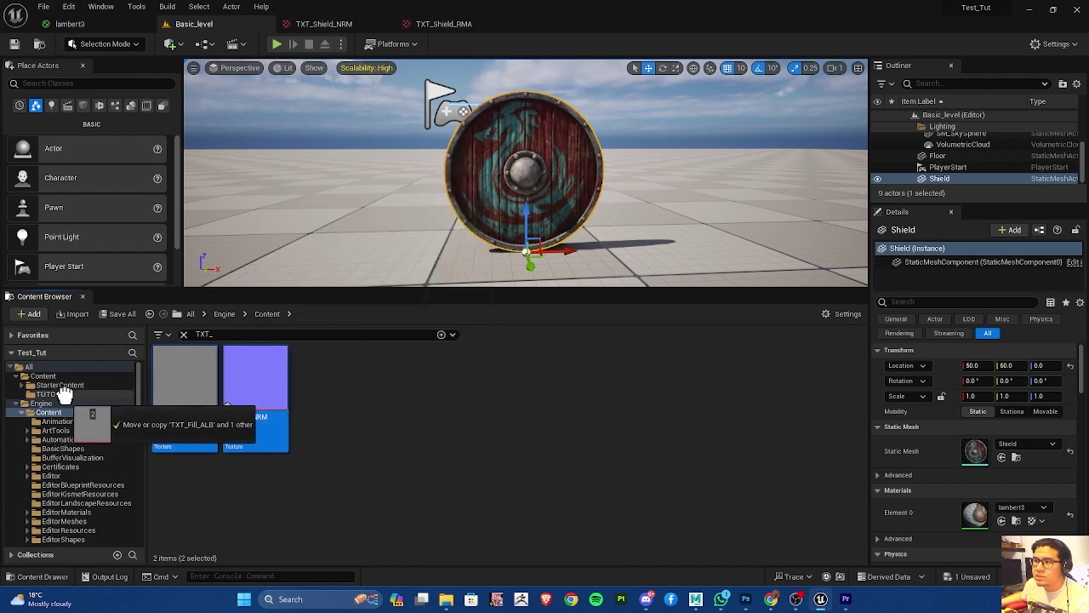
left_click_drag(249, 366, 64, 395)
left_click(102, 420)
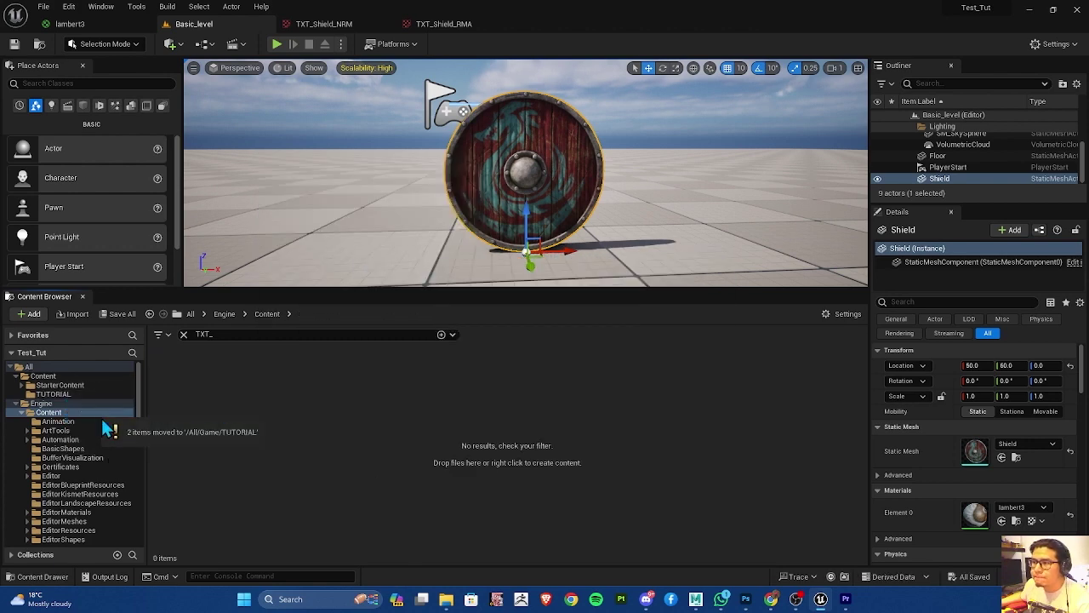
Open the TUTORIAL folder to check its textures, then start a new Photoshop document
left_click(183, 335)
left_click_drag(24, 409, 48, 394)
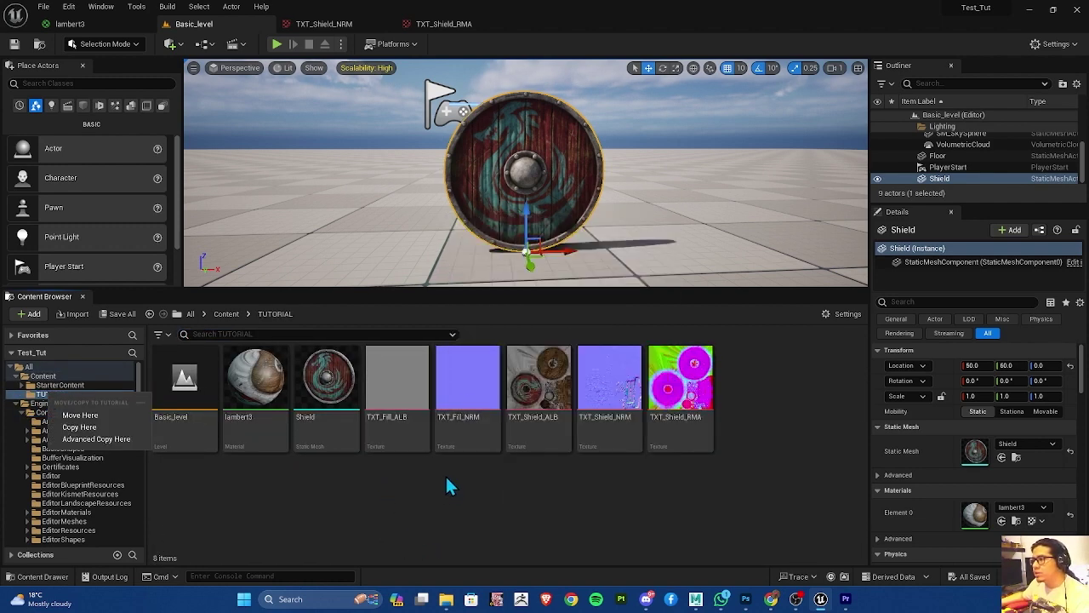
left_click(389, 396)
left_click(463, 409)
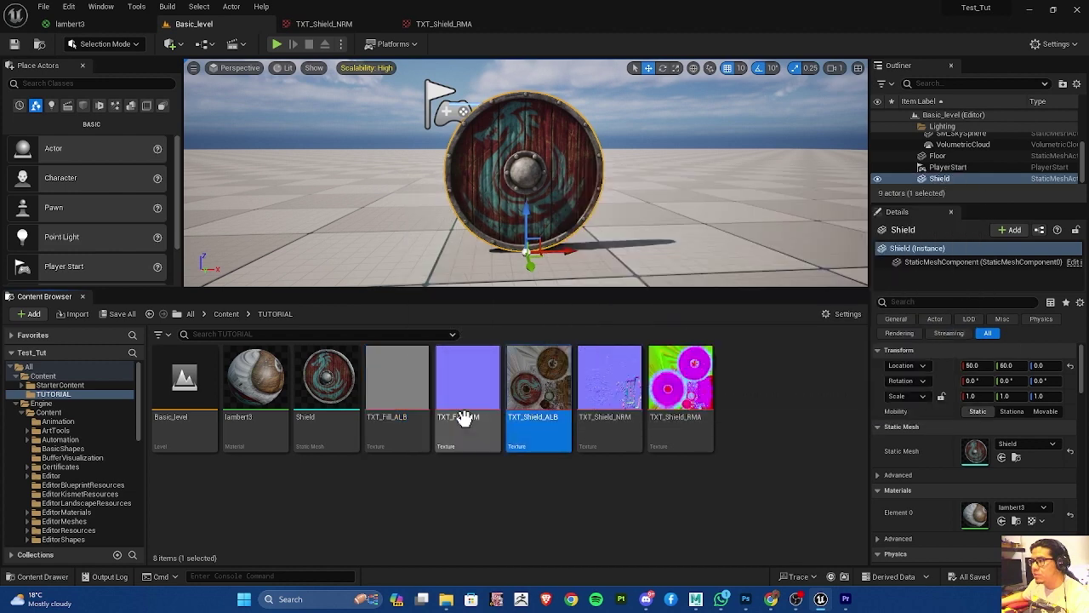
left_click(621, 397)
left_click(684, 396)
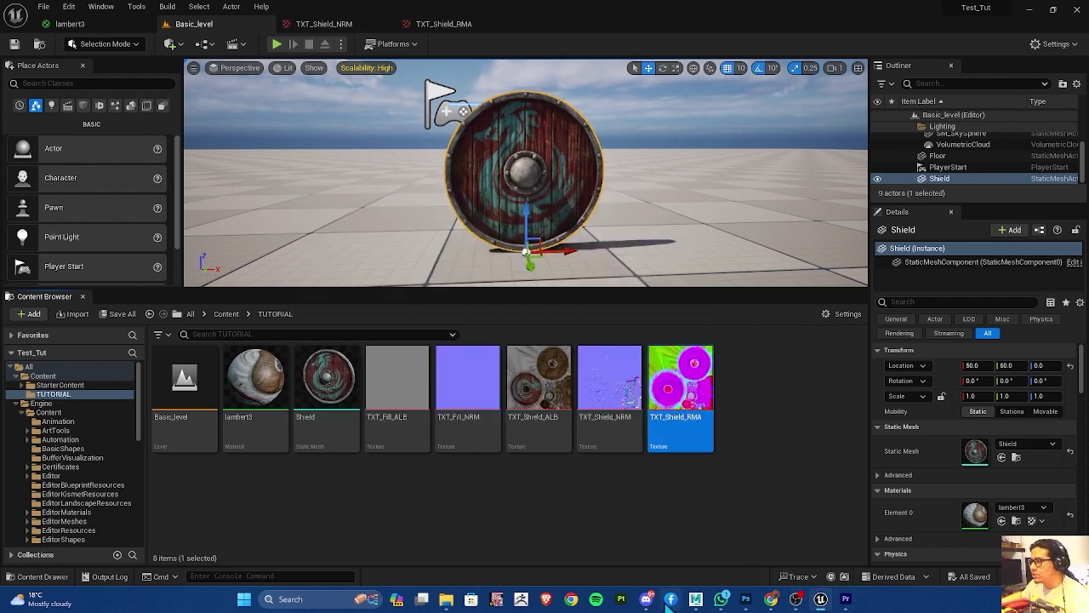
left_click(745, 601)
left_click(24, 6)
Create a new 4×4 pixel document from the custom preset
left_click(39, 19)
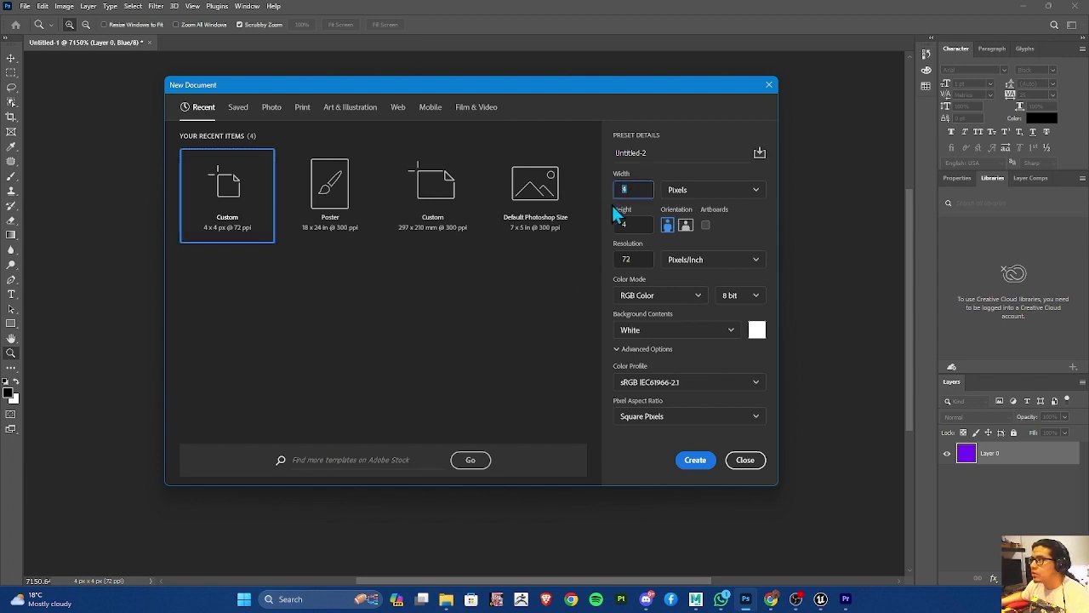
left_click(635, 259)
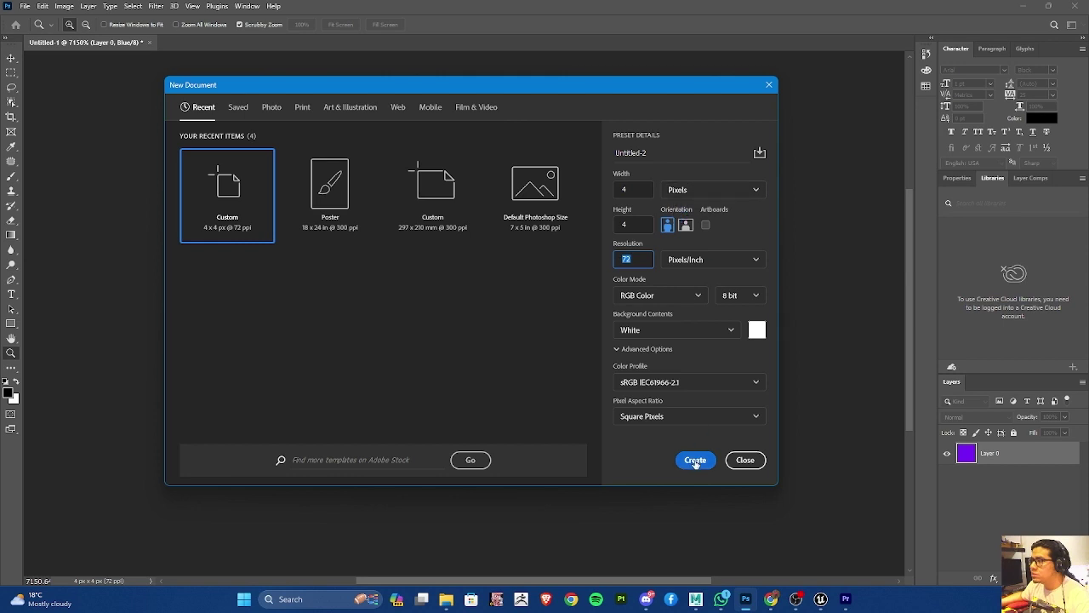
left_click(696, 460)
Zoom in and brush-paint the Red channel mid grey
left_click(644, 142)
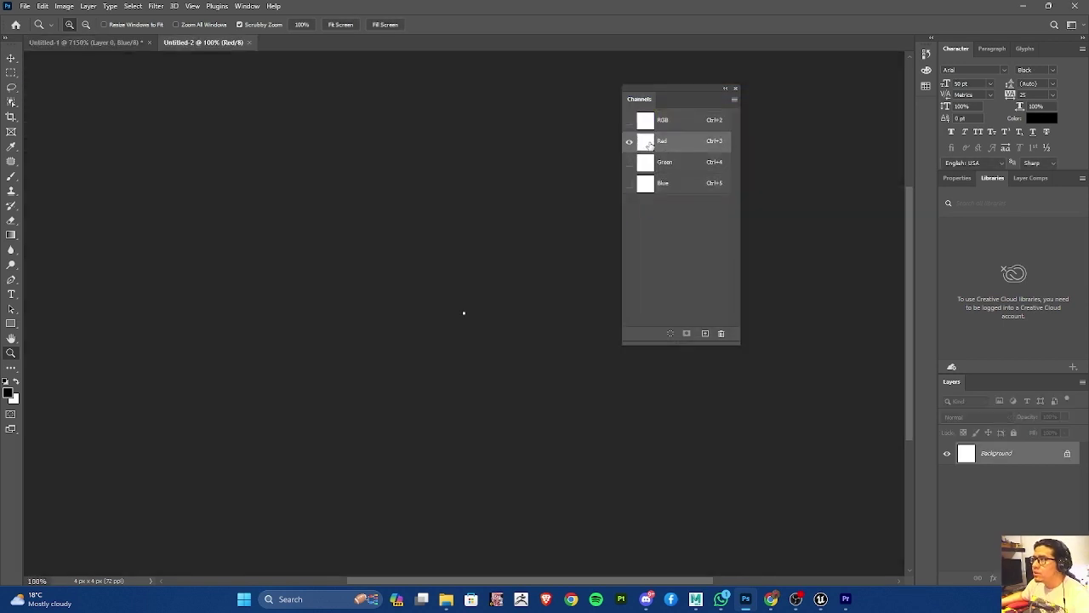
left_click(13, 178)
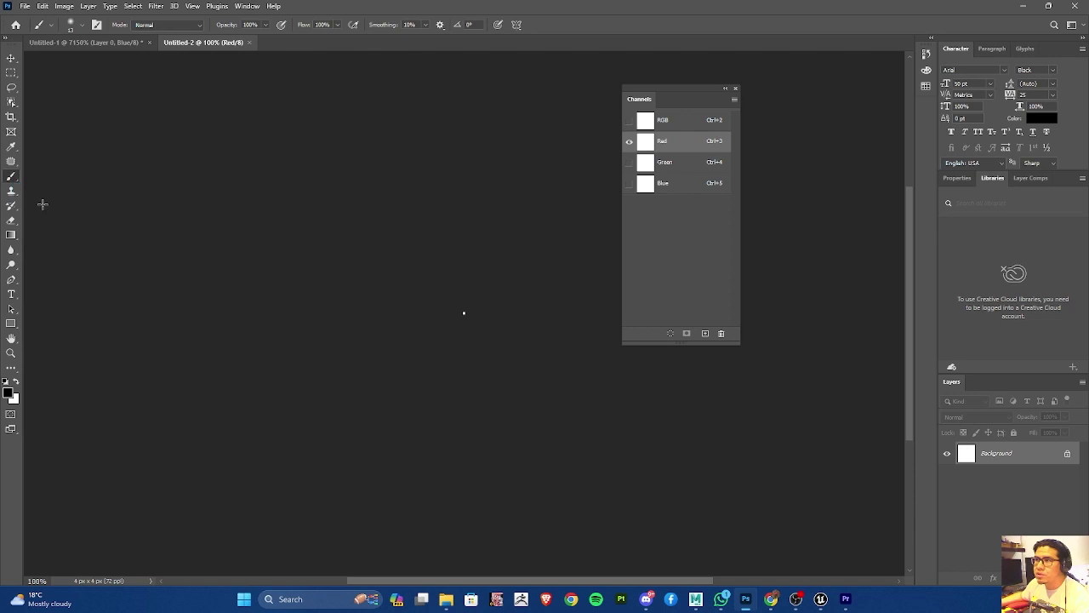
left_click(10, 392)
left_click_drag(629, 294, 603, 277)
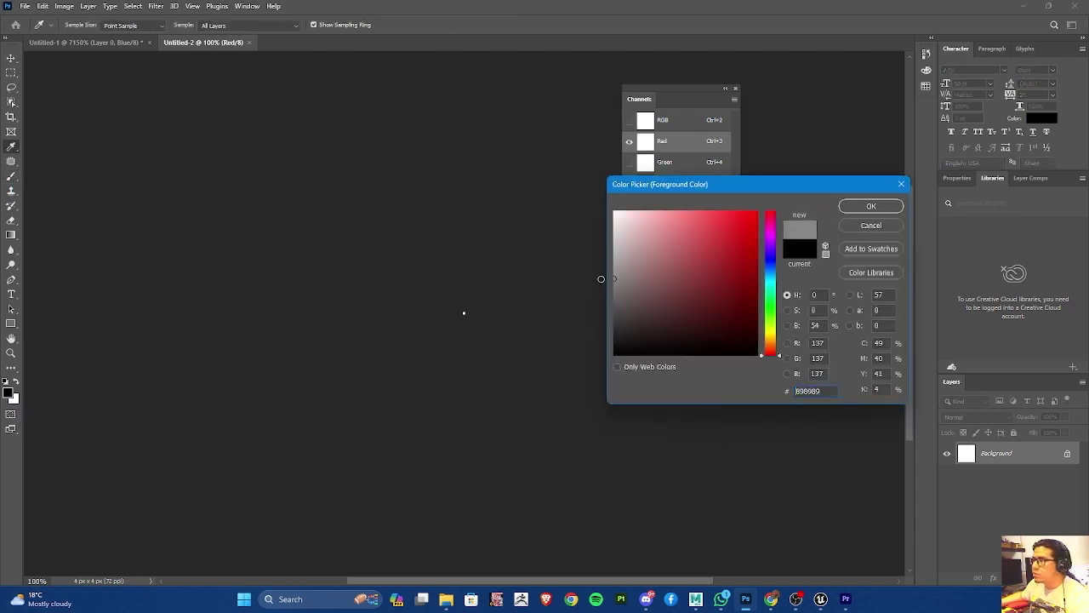
left_click(871, 207)
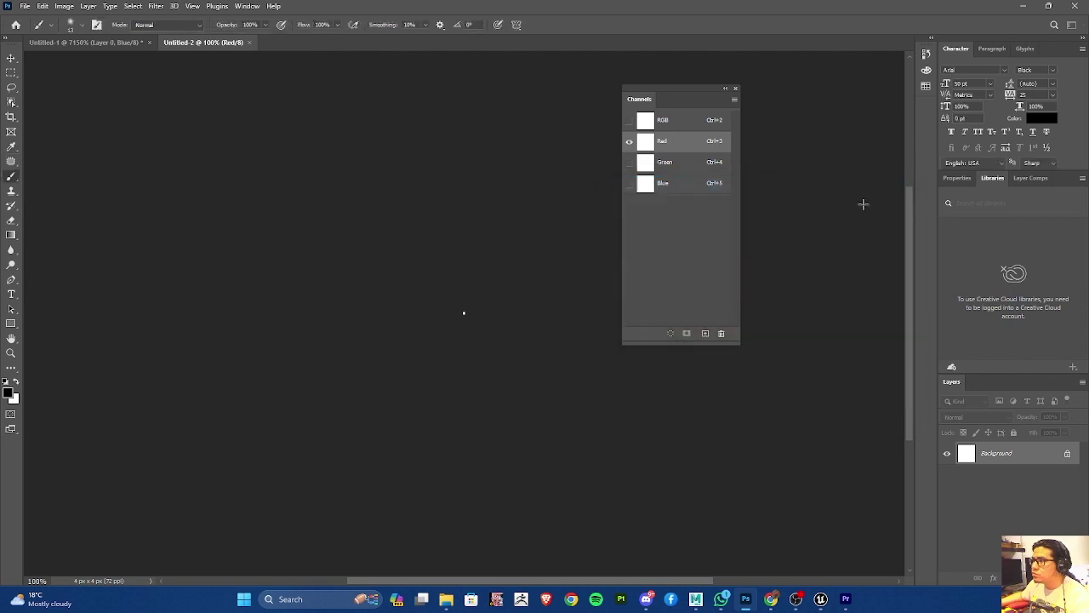
key("z")
left_click_drag(465, 324, 538, 351)
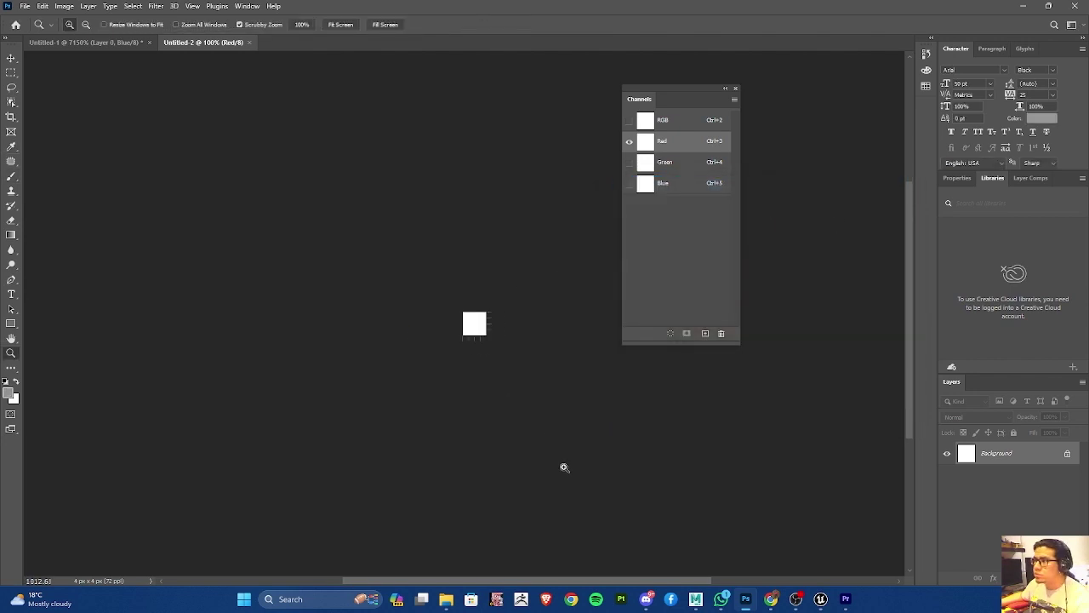
key("b")
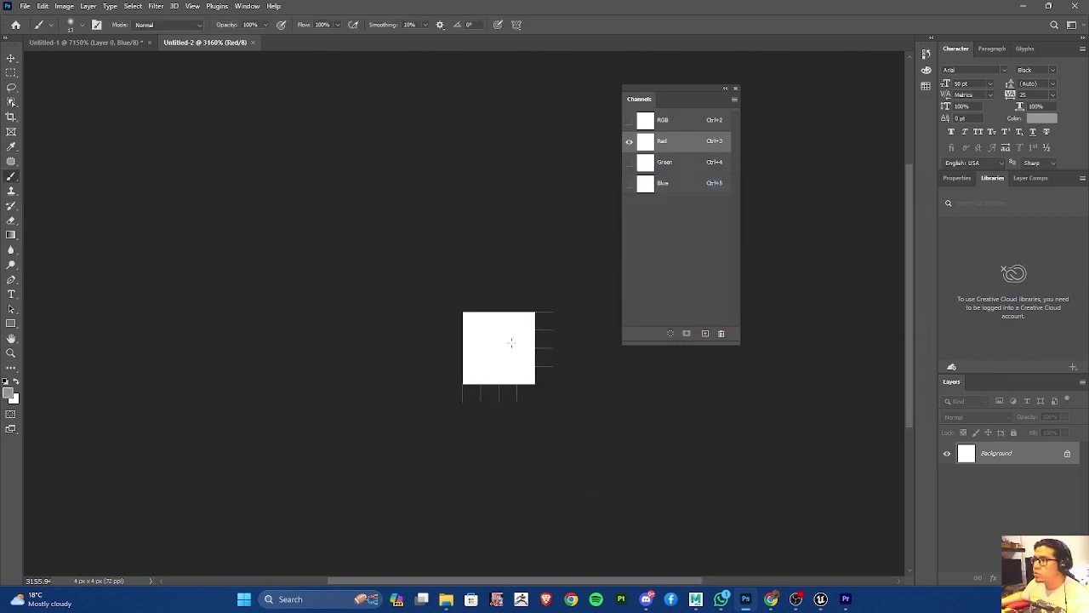
left_click_drag(504, 369, 526, 344)
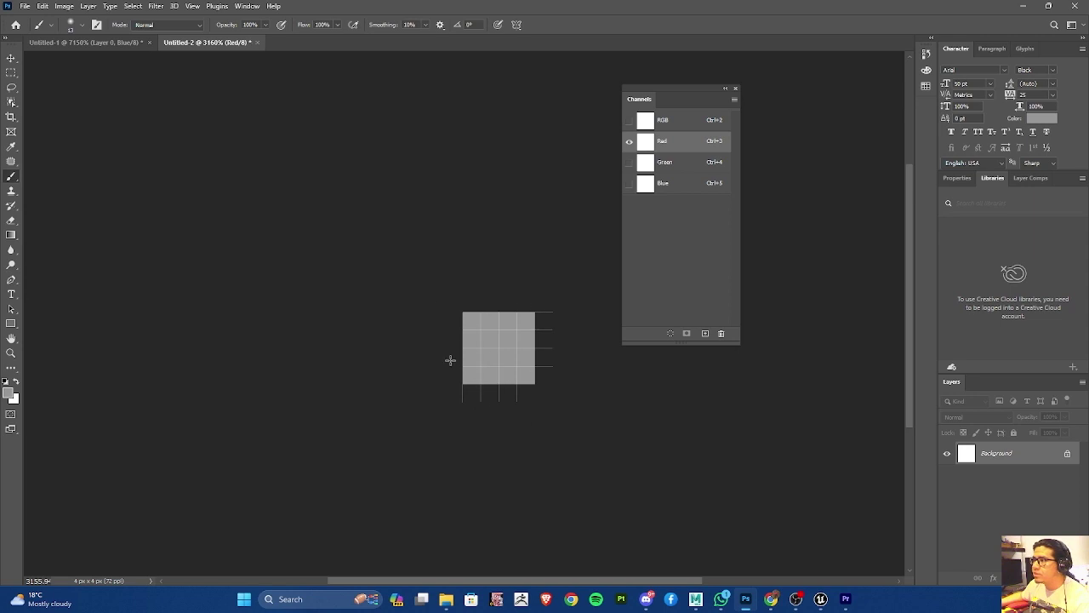
Paint the Green channel solid black
left_click(645, 166)
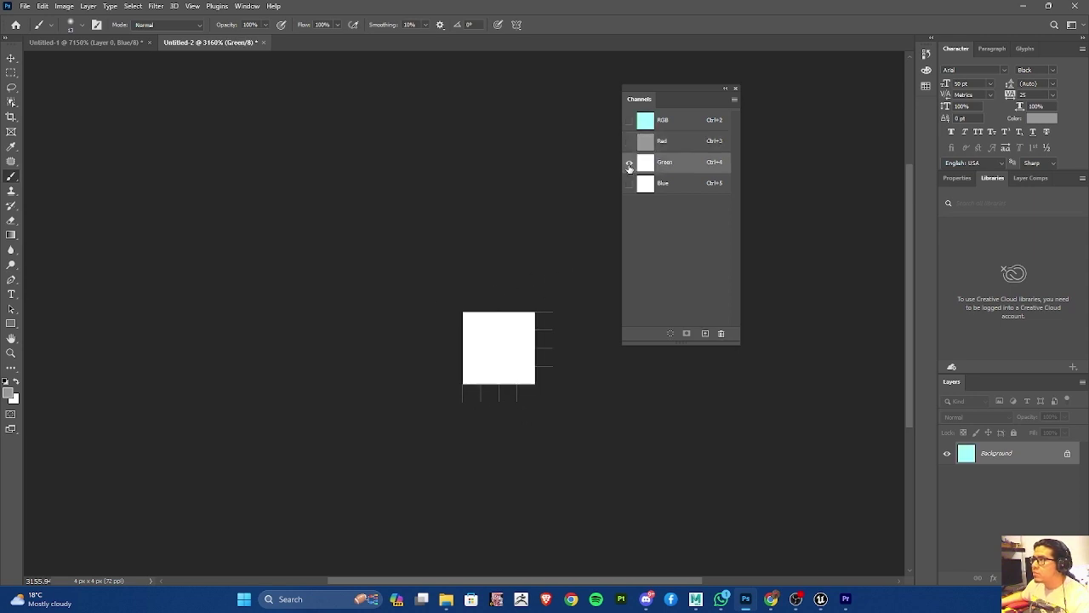
left_click(10, 396)
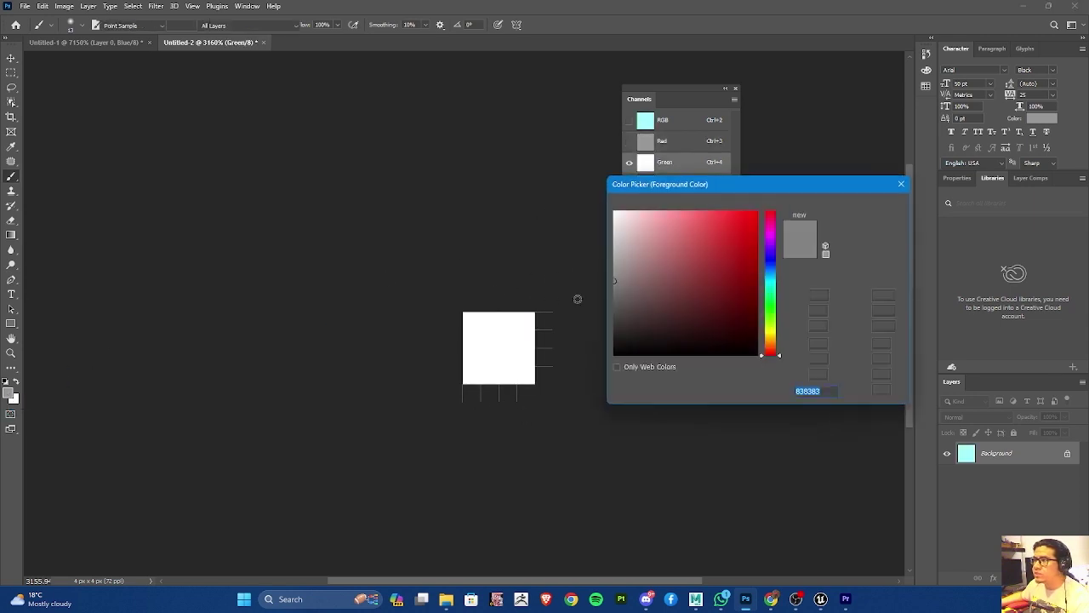
left_click(611, 355)
left_click(871, 206)
key("b")
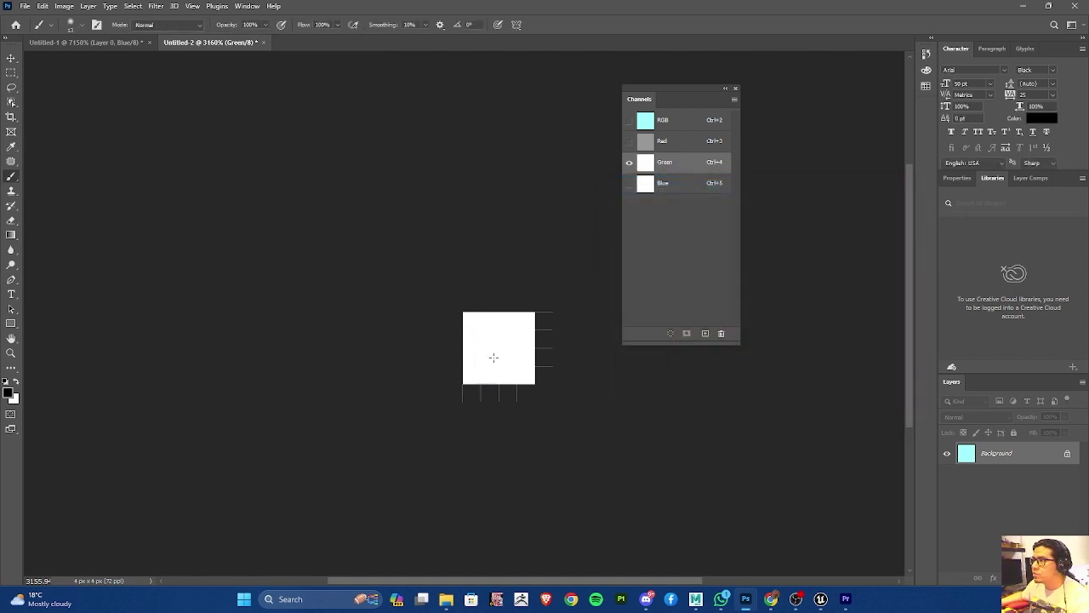
left_click_drag(494, 358, 523, 282)
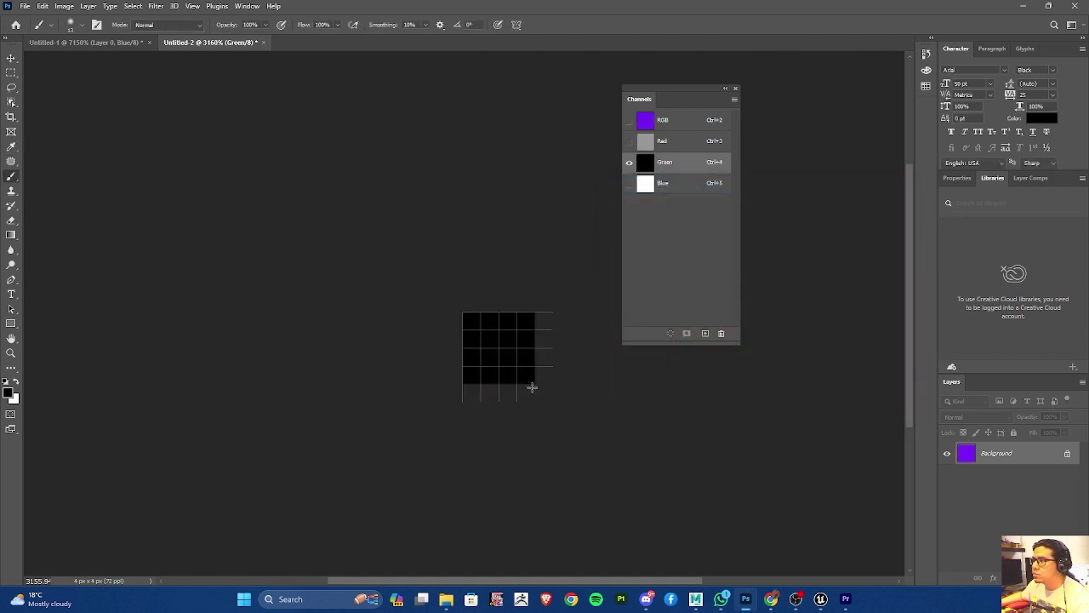
Turn on all channels to view the combined purple image
left_click(630, 186)
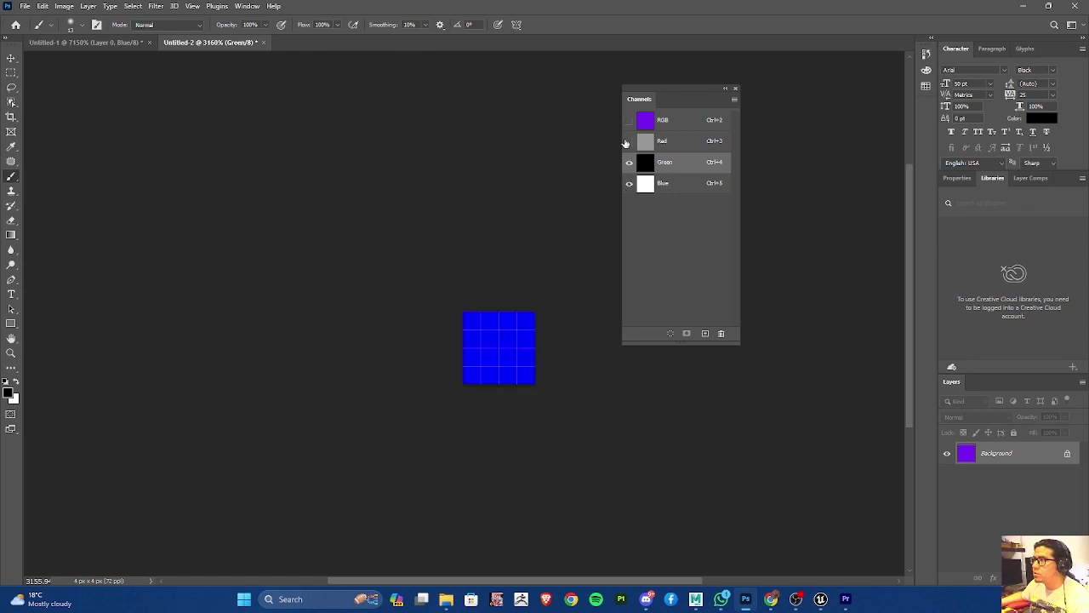
left_click(629, 141)
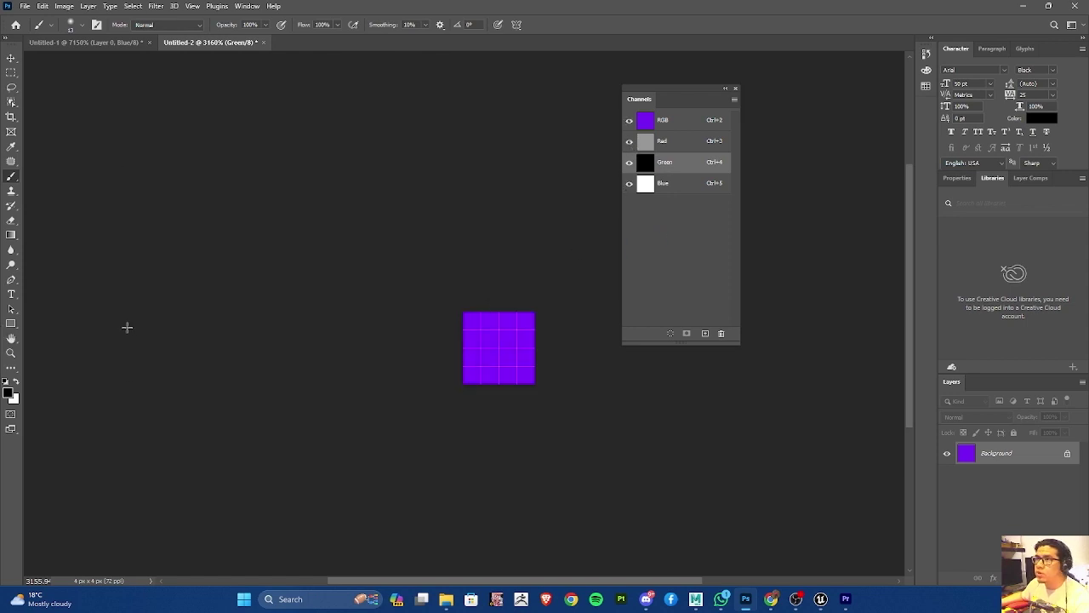
left_click(26, 7)
Quick-export the image as PNG over TXT_Fill_RMA in the Textures folder, replacing it
mouse_move(155, 177)
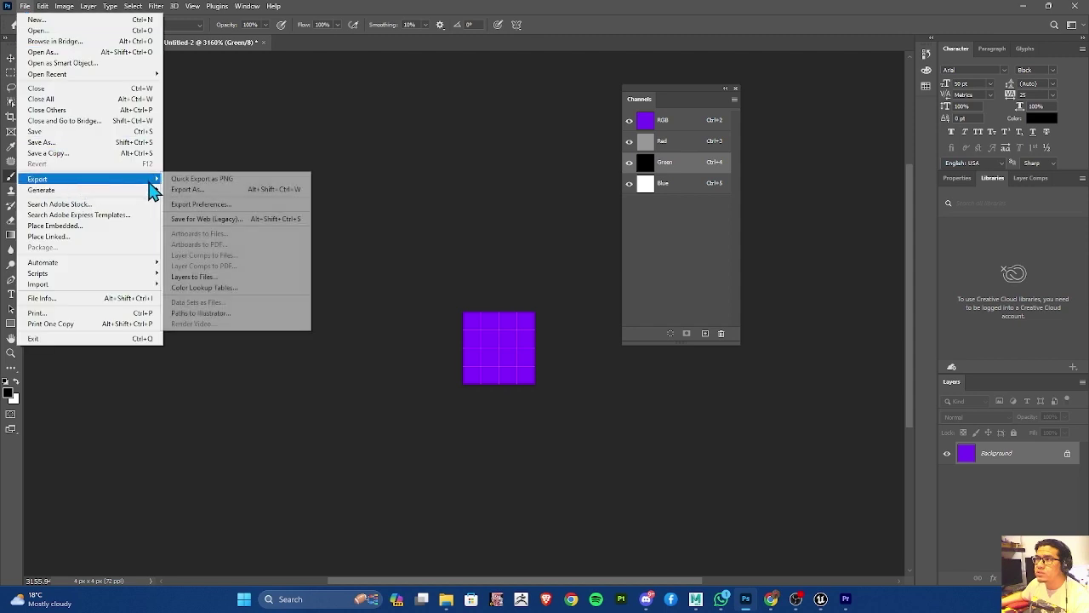
left_click(220, 180)
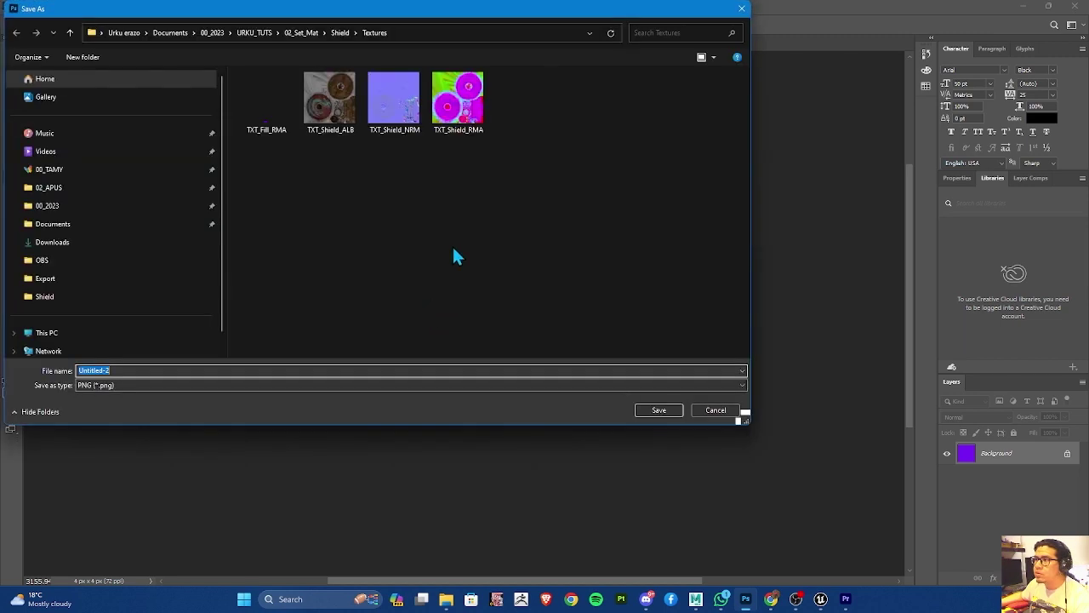
left_click(258, 121)
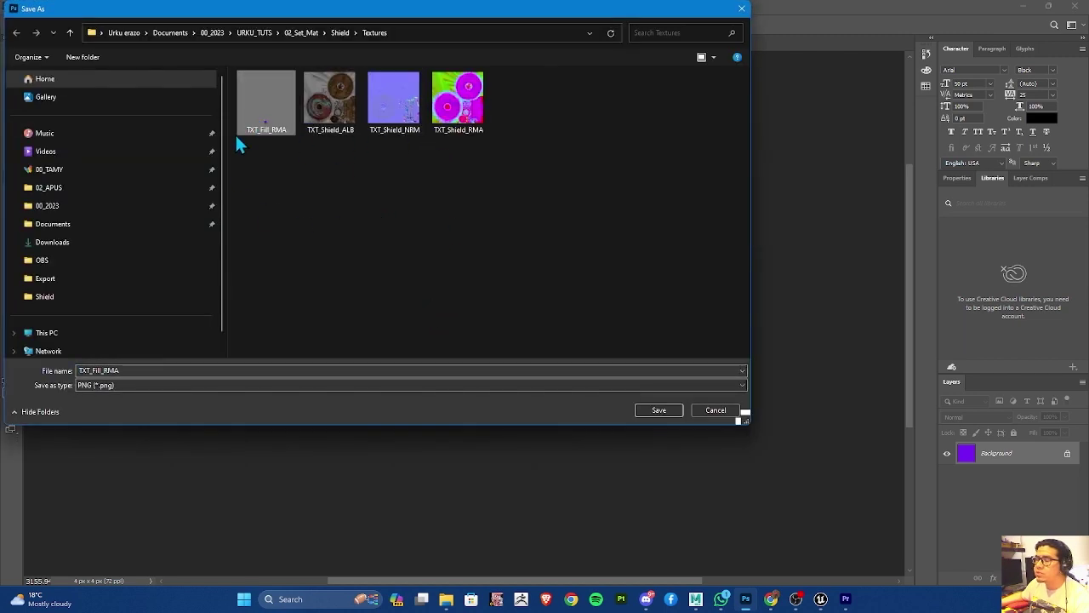
left_click(663, 411)
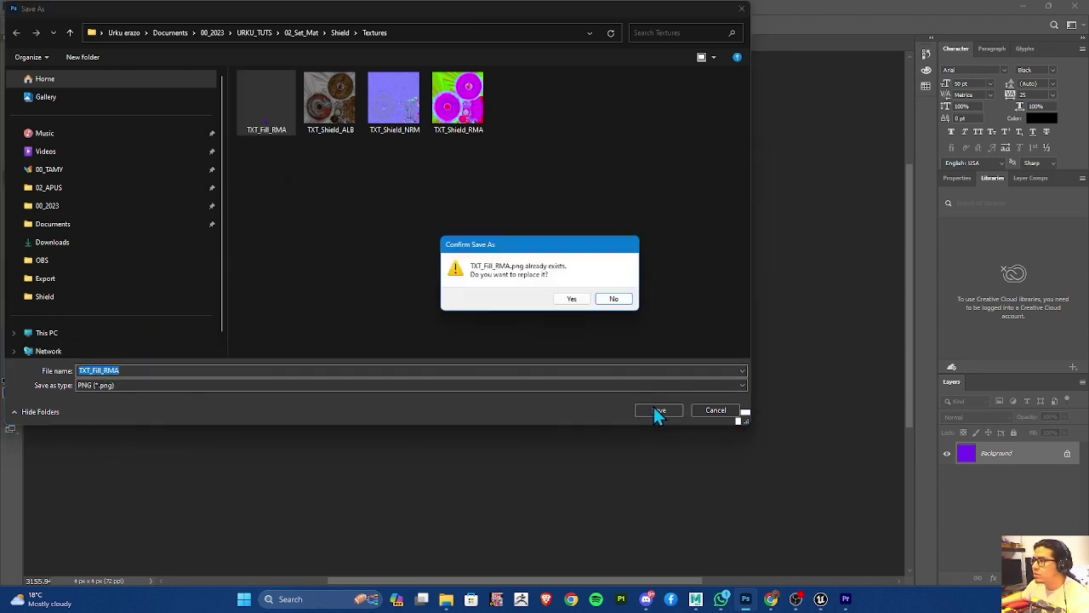
left_click(573, 301)
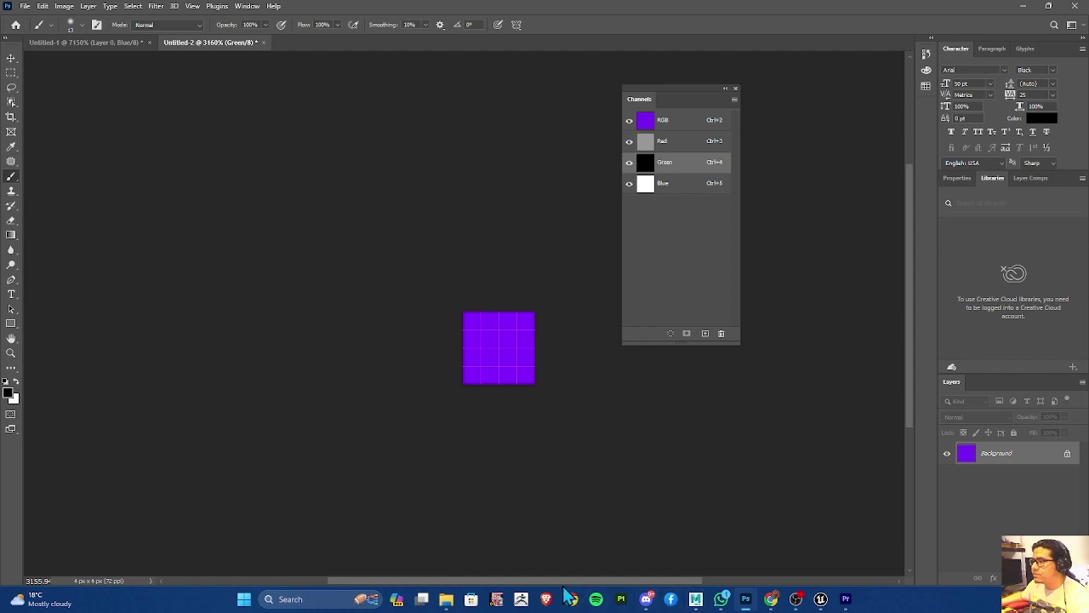
left_click(820, 599)
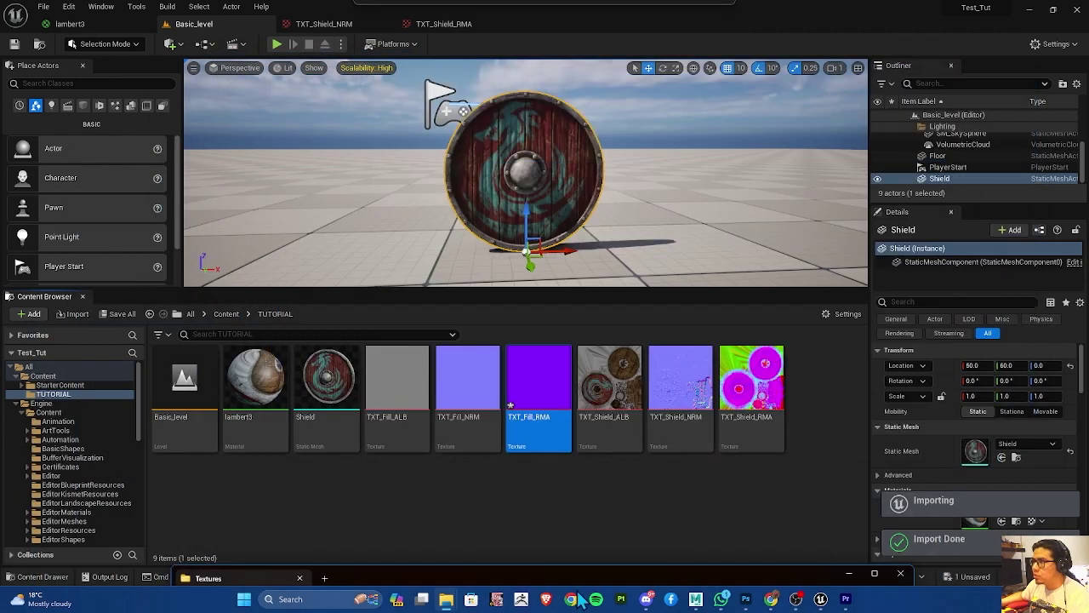
Navigate from Texturas back up to TUTORIAL and into the Materiales folder
left_click(491, 482)
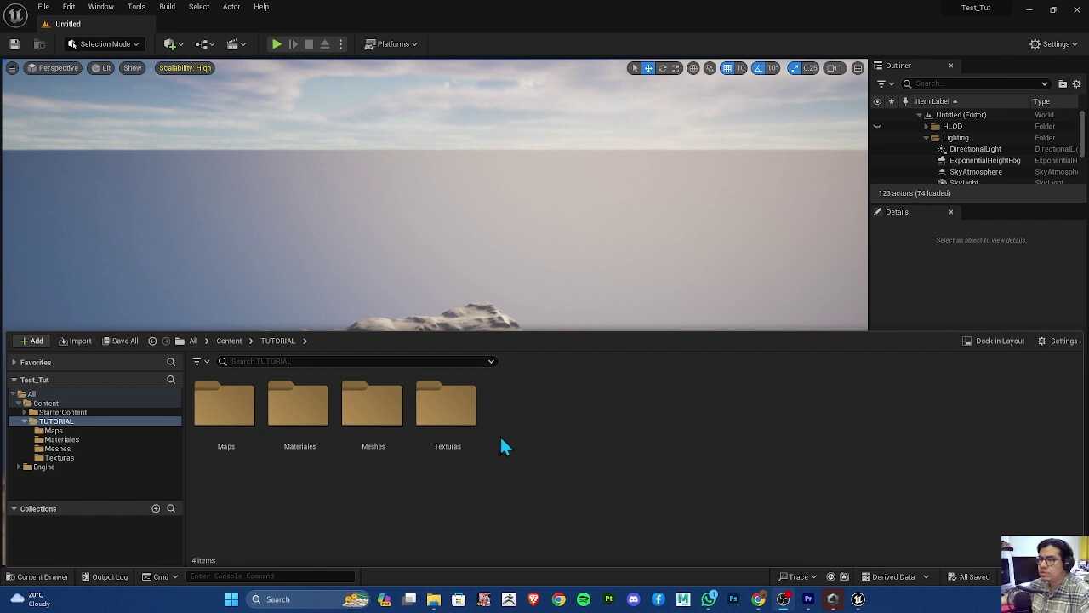
double_click(447, 400)
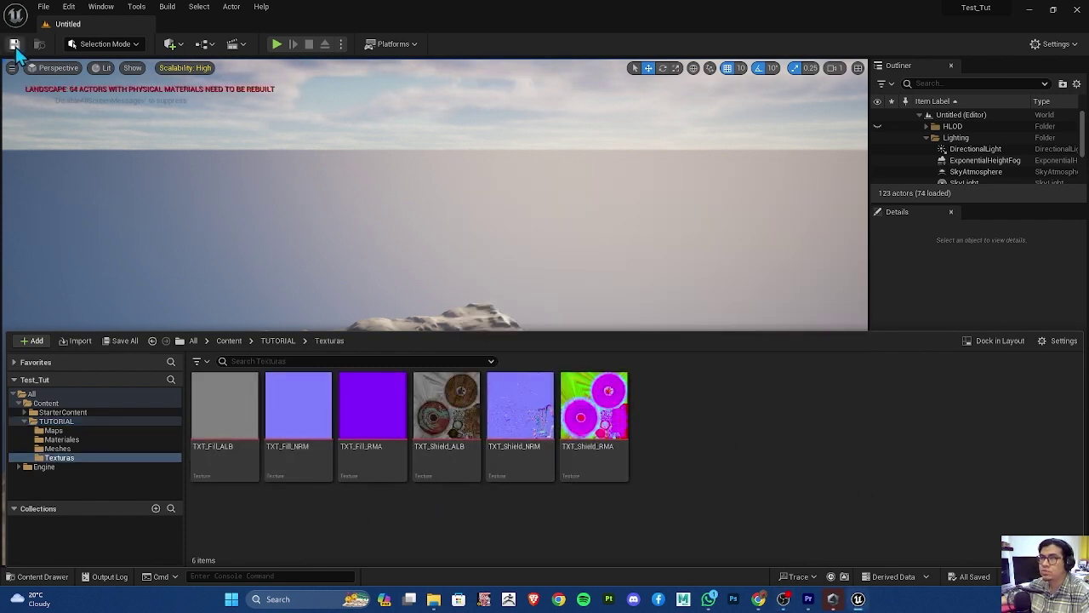
left_click(68, 421)
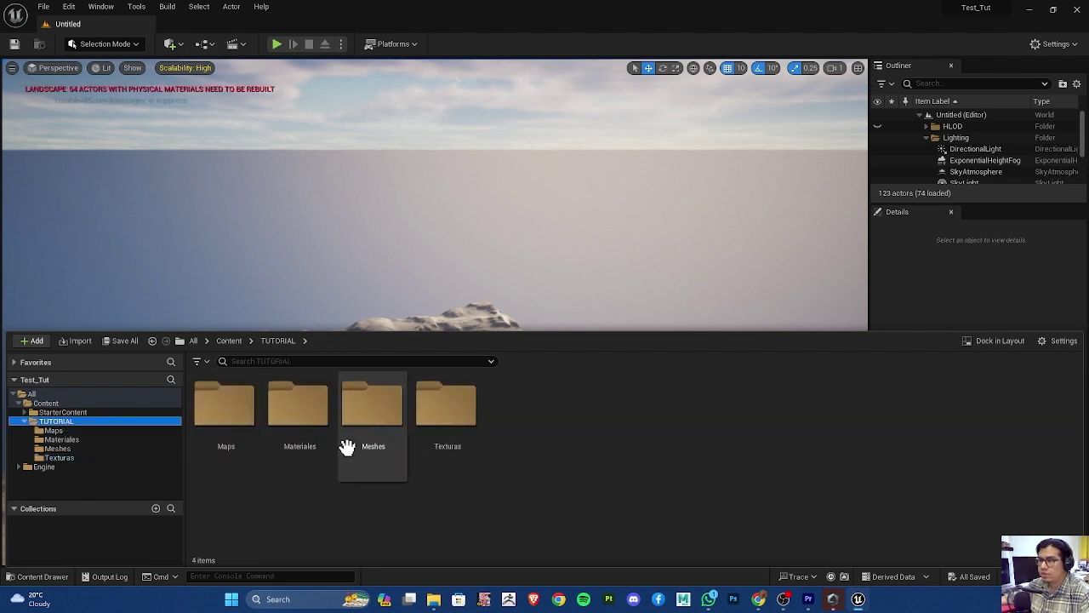
double_click(303, 417)
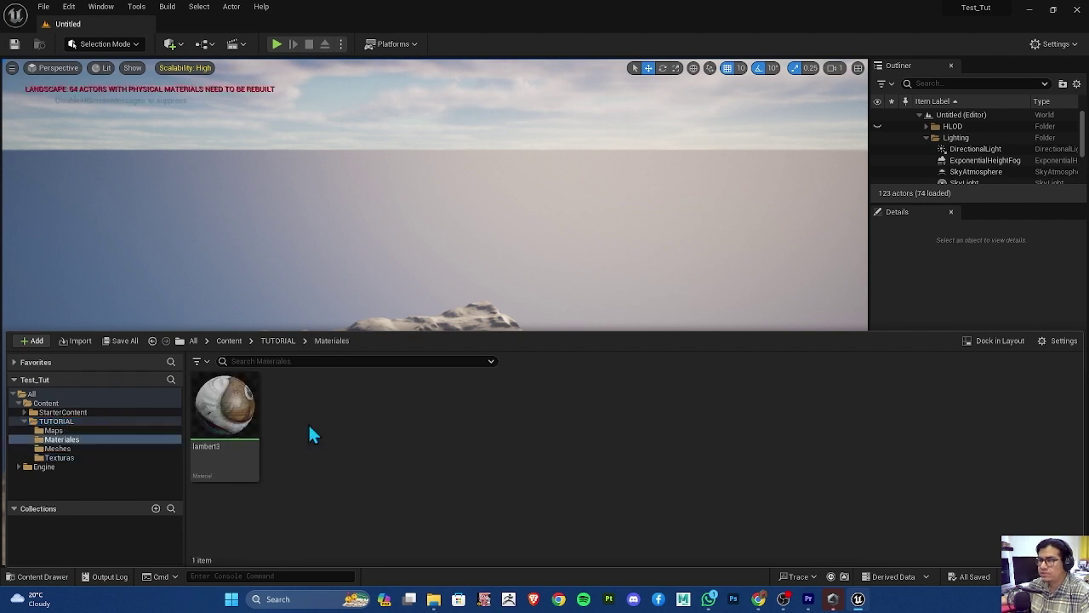
Add a Material asset named MM_Master_Basic_01 in Materiales and open it for editing
right_click(393, 469)
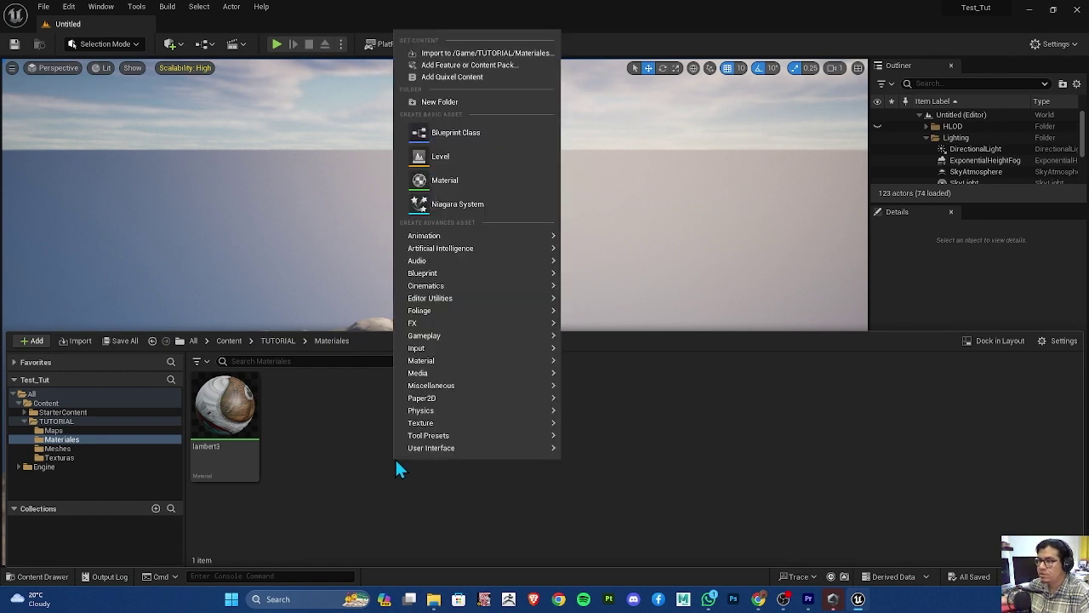
left_click(444, 180)
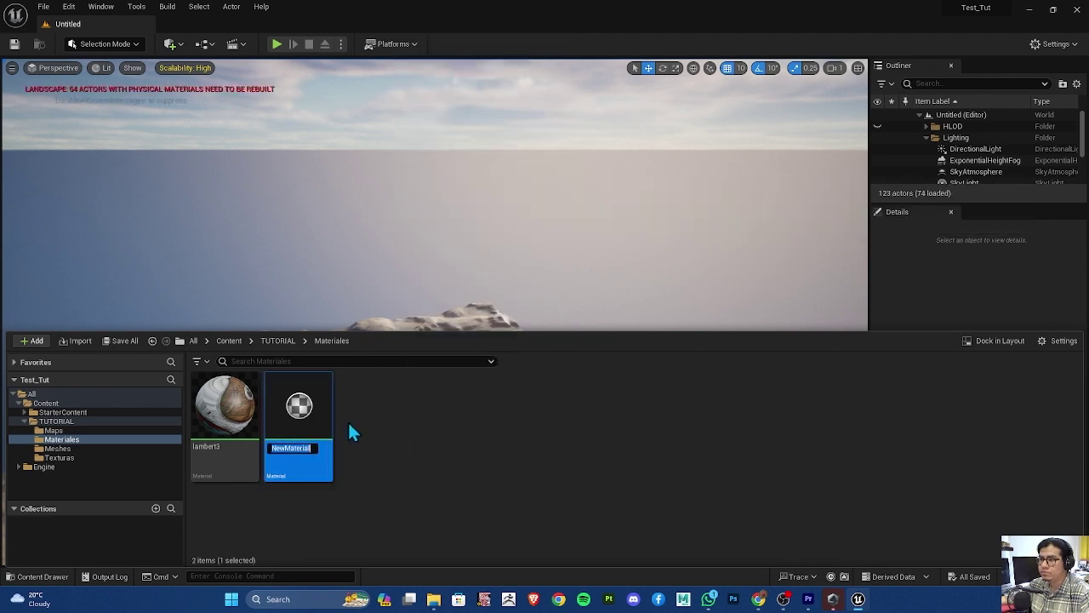
type("MM_Master_Basic_01")
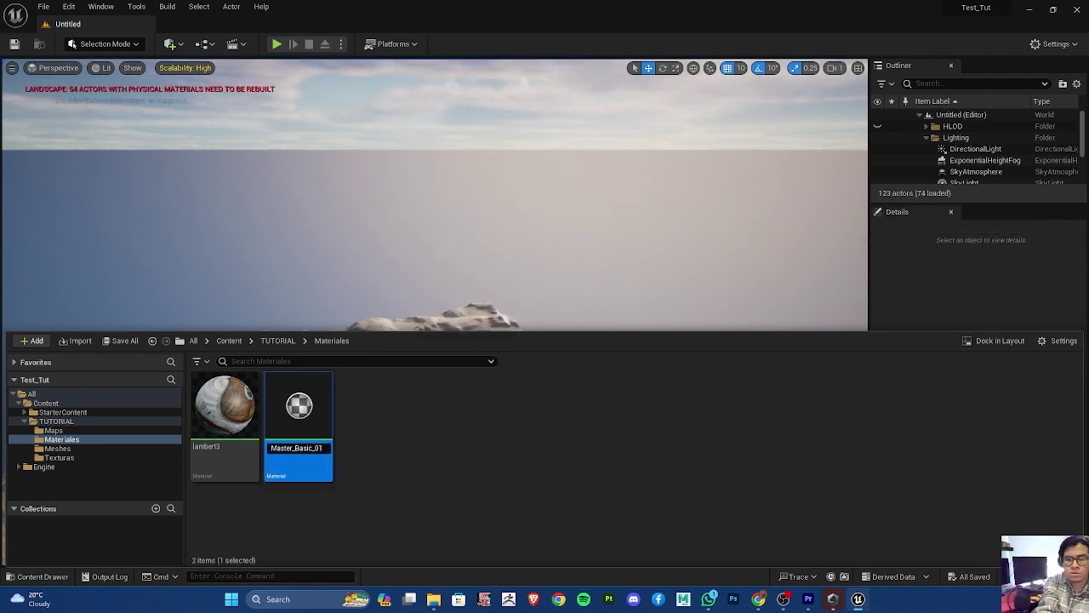
key("Return")
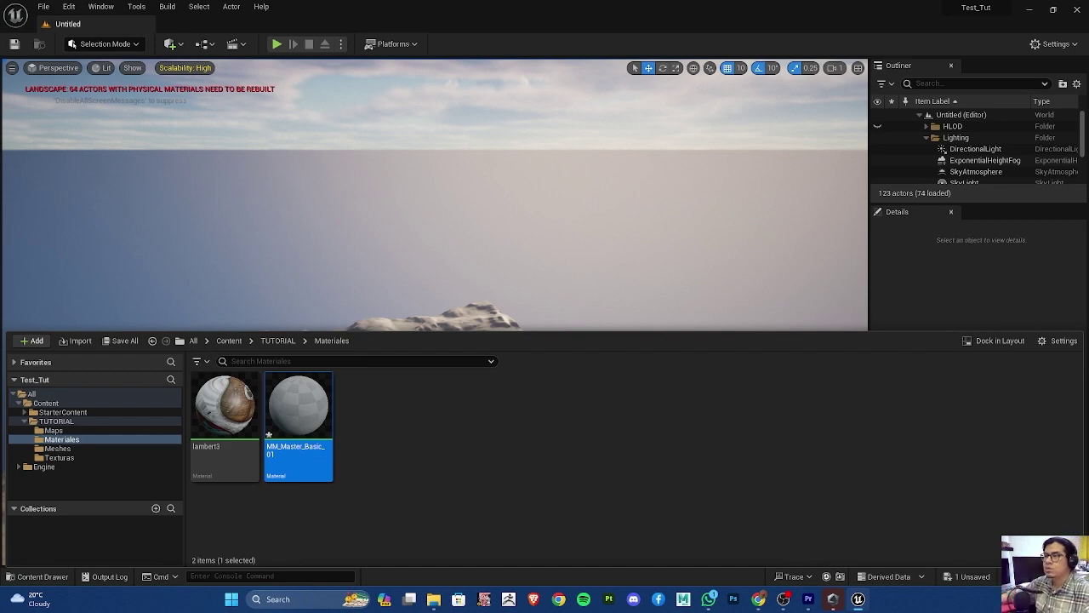
double_click(311, 409)
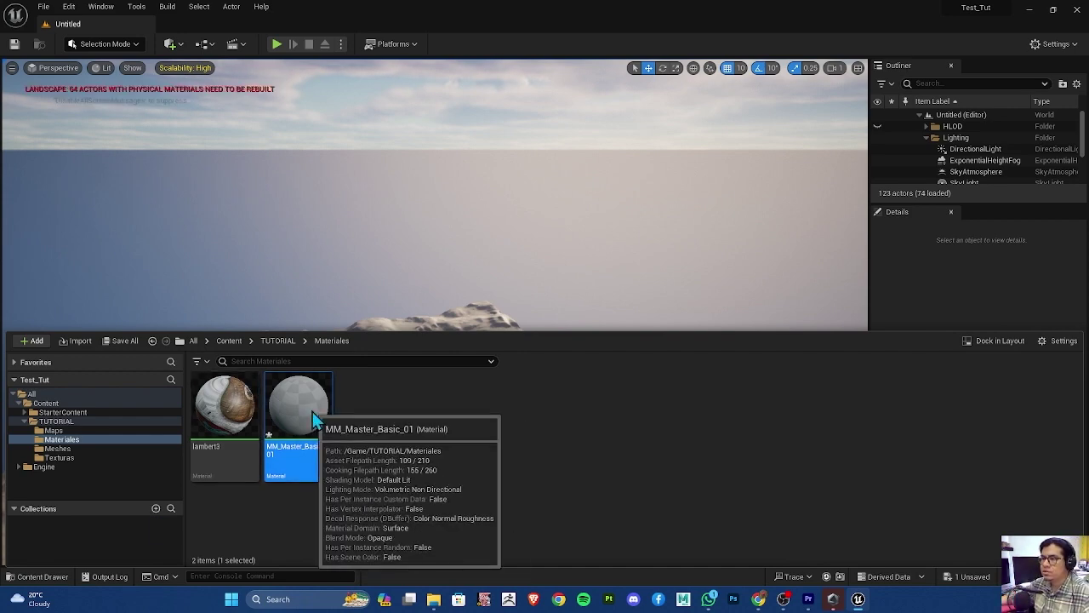
Maximize the material editor and drag TXT_Fill_RMA, TXT_Fill_ALB and TXT_Fill_NRM into the graph
scroll(461, 314, "down", 1)
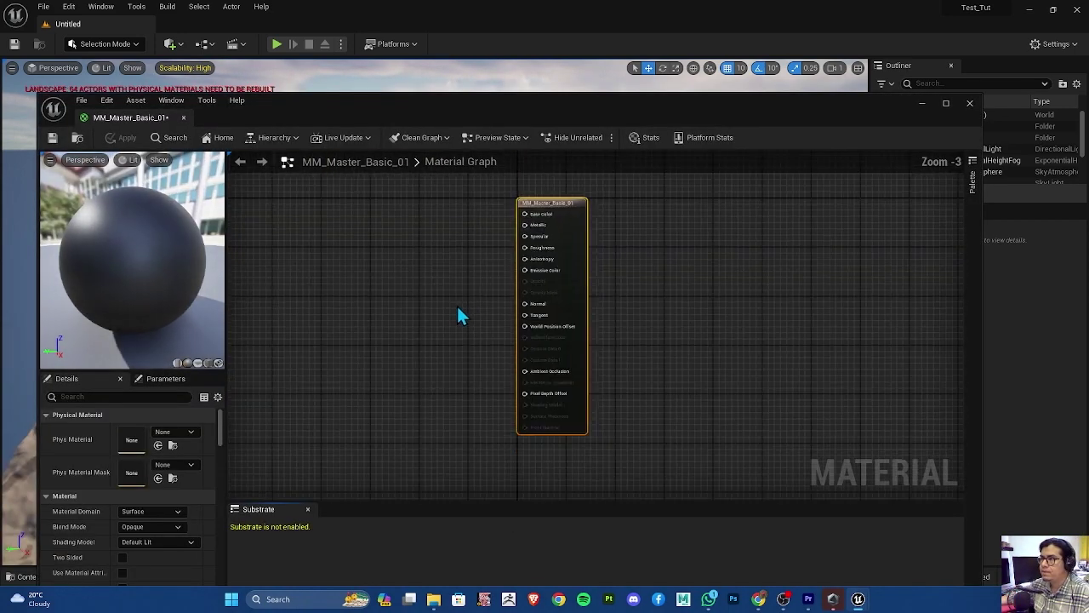
scroll(425, 308, "down", 1)
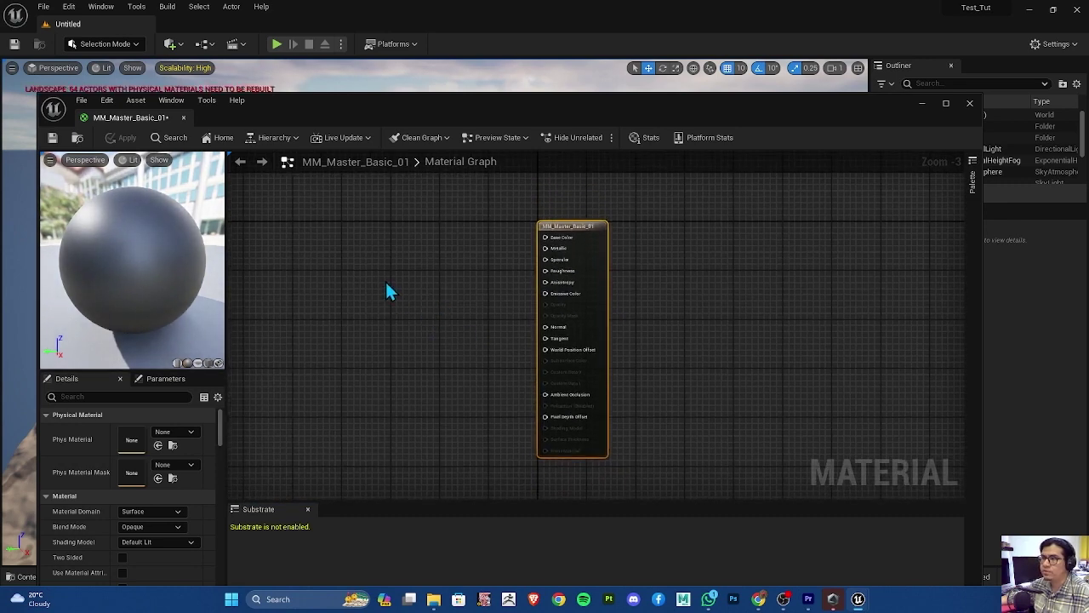
left_click_drag(384, 109, 375, 94)
double_click(375, 93)
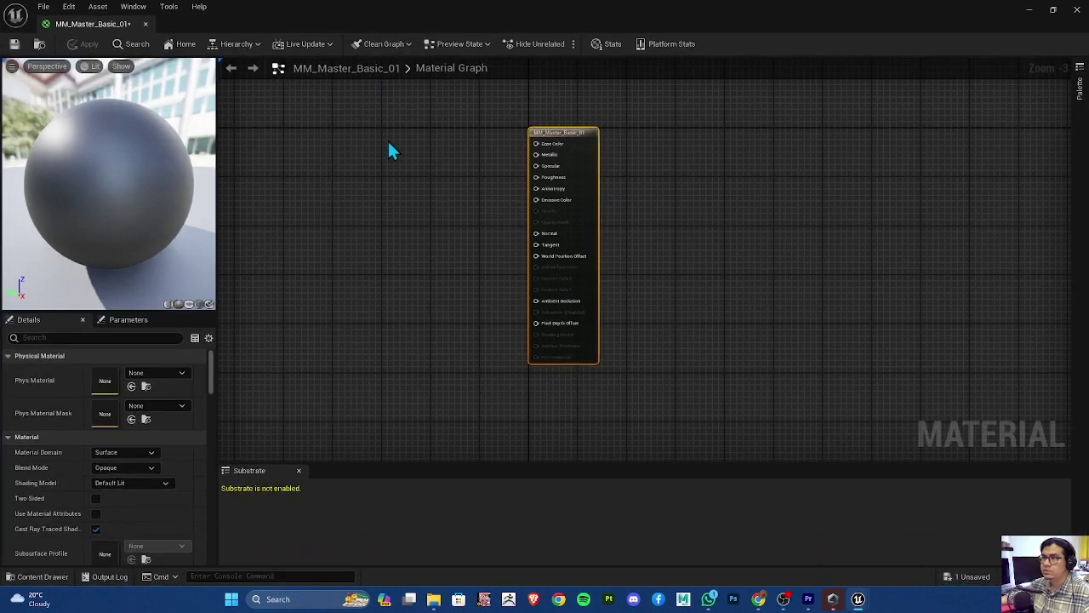
left_click(36, 576)
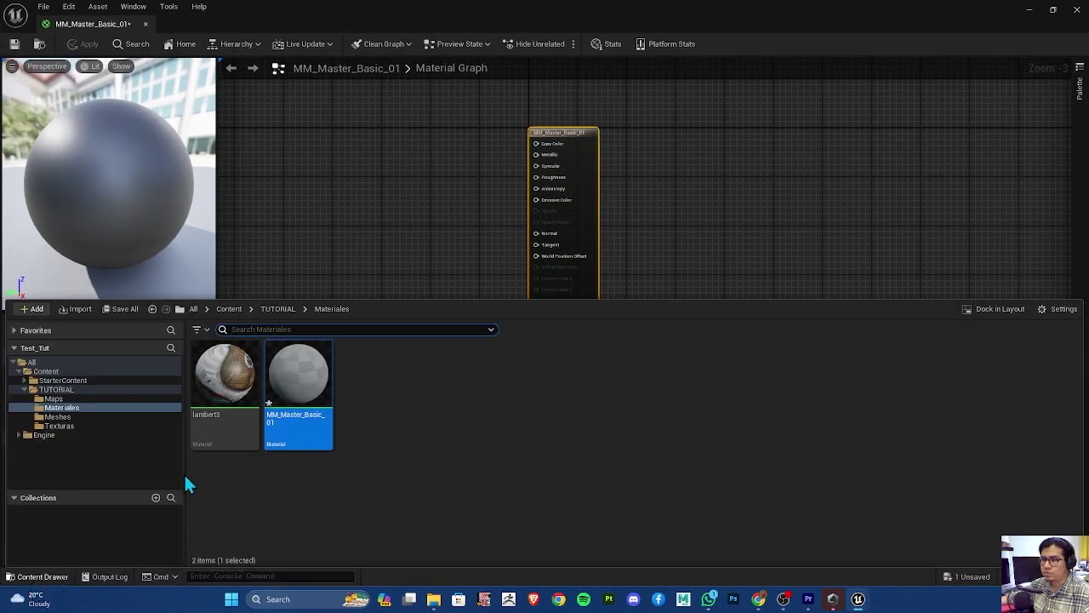
left_click(281, 309)
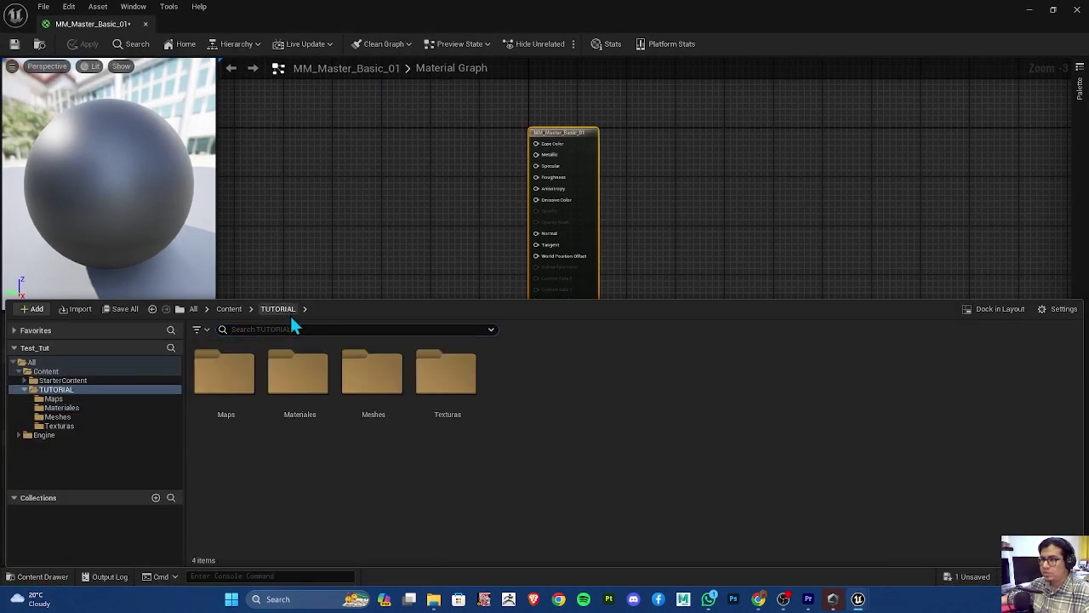
double_click(441, 384)
left_click(361, 373)
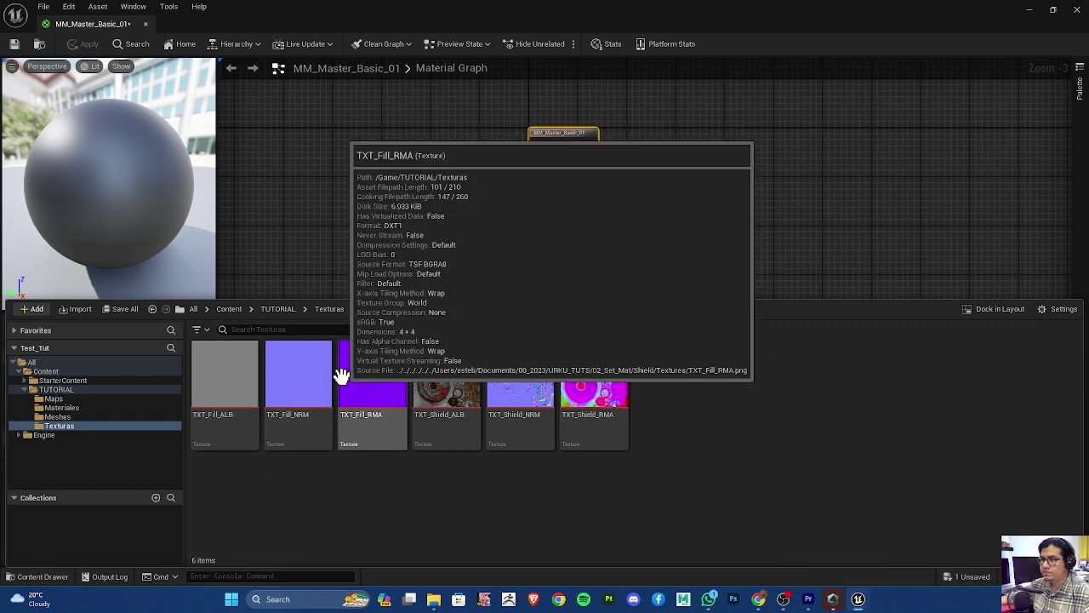
left_click(239, 391, "shift")
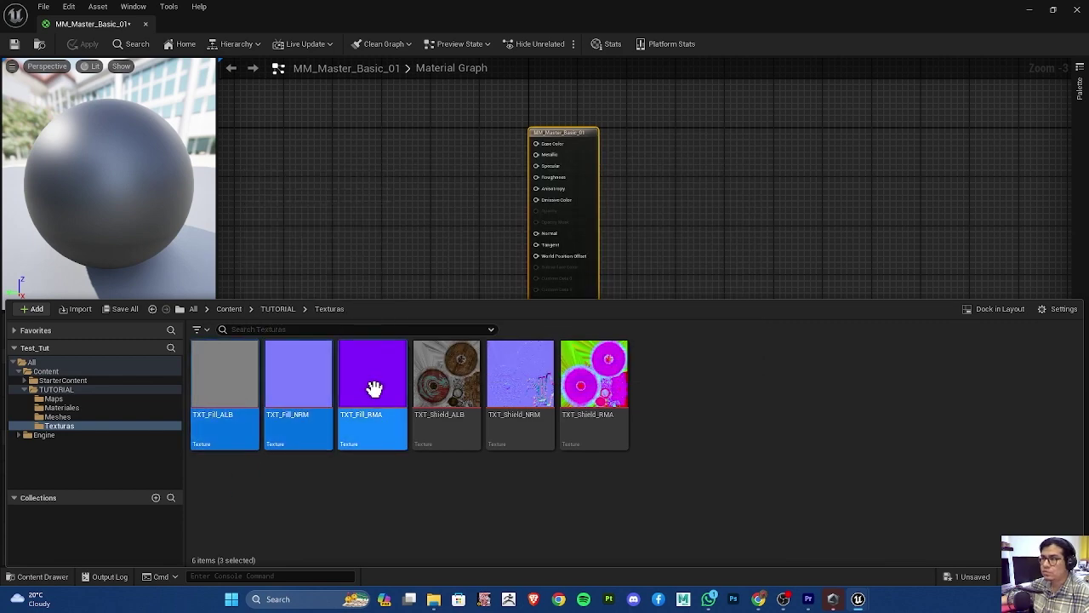
left_click_drag(374, 389, 323, 166)
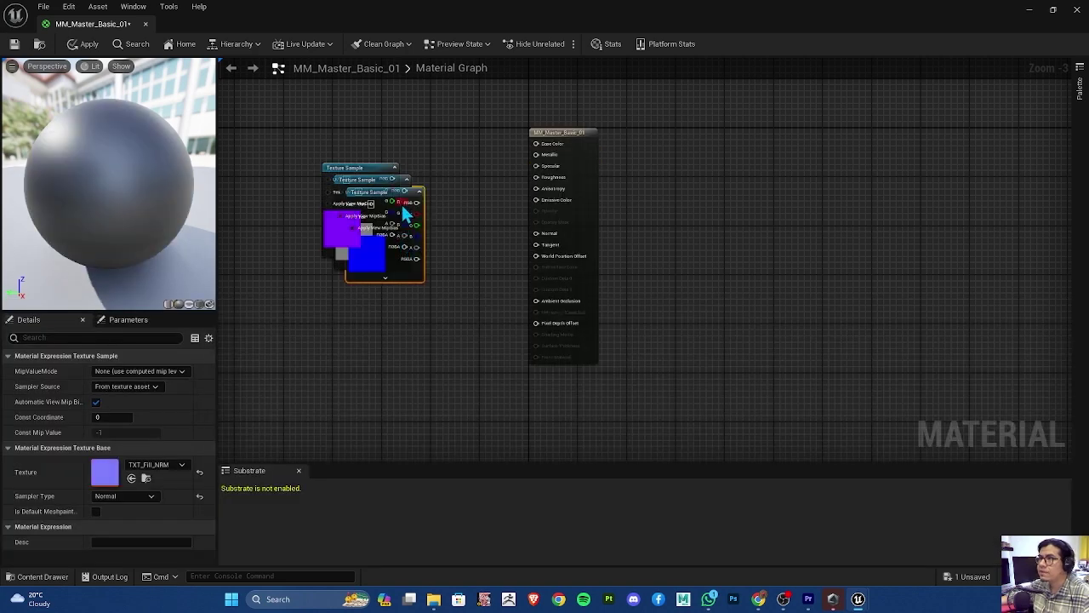
Separate the stacked RMA, albedo and normal texture samples and frame them with the result node
left_click(451, 402)
mouse_move(372, 199)
left_mouse_down()
mouse_move(330, 195)
mouse_move(326, 385)
left_mouse_up()
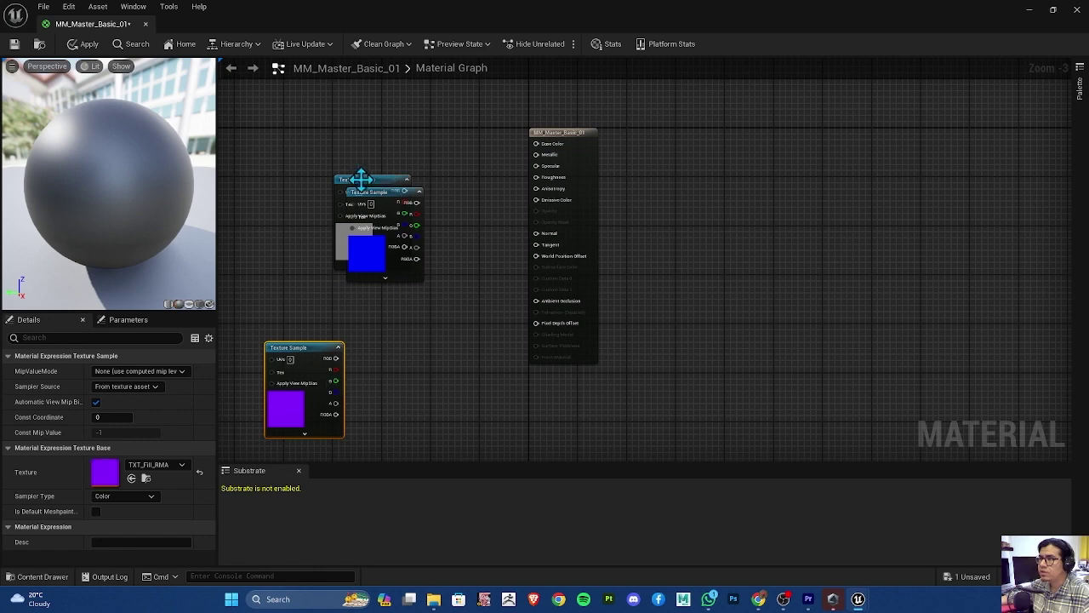
left_click_drag(362, 179, 348, 83)
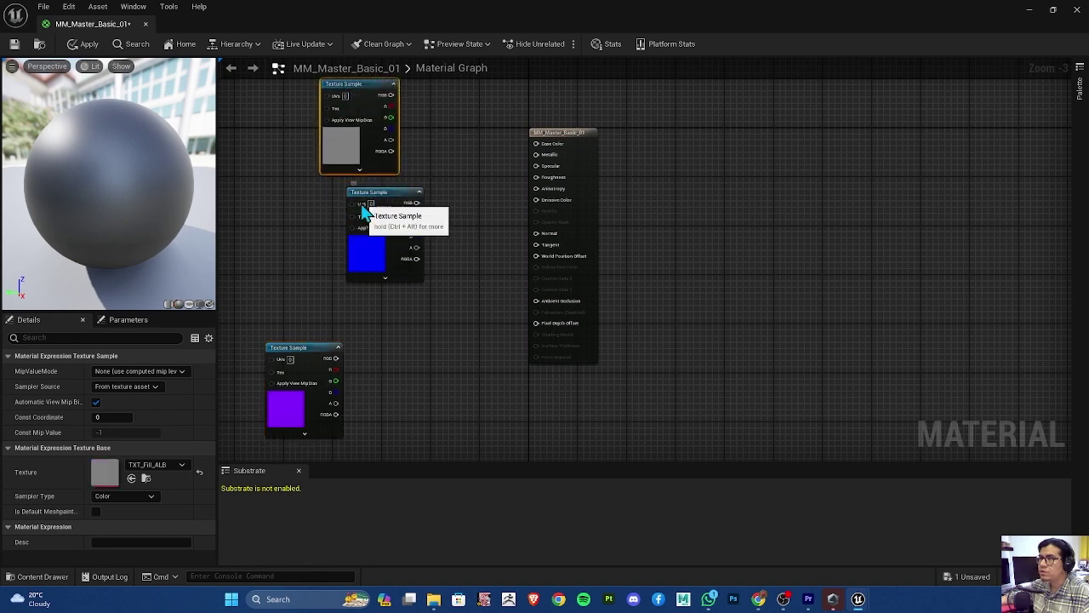
left_click_drag(364, 212, 305, 227)
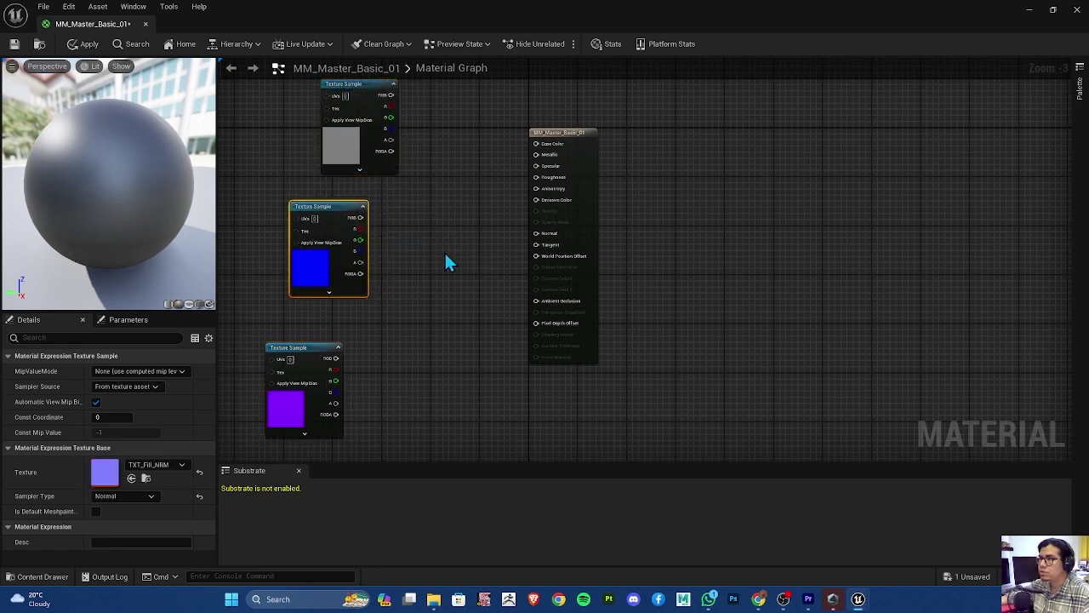
scroll(444, 255, "down", 1)
right_click_drag(435, 246, 479, 280)
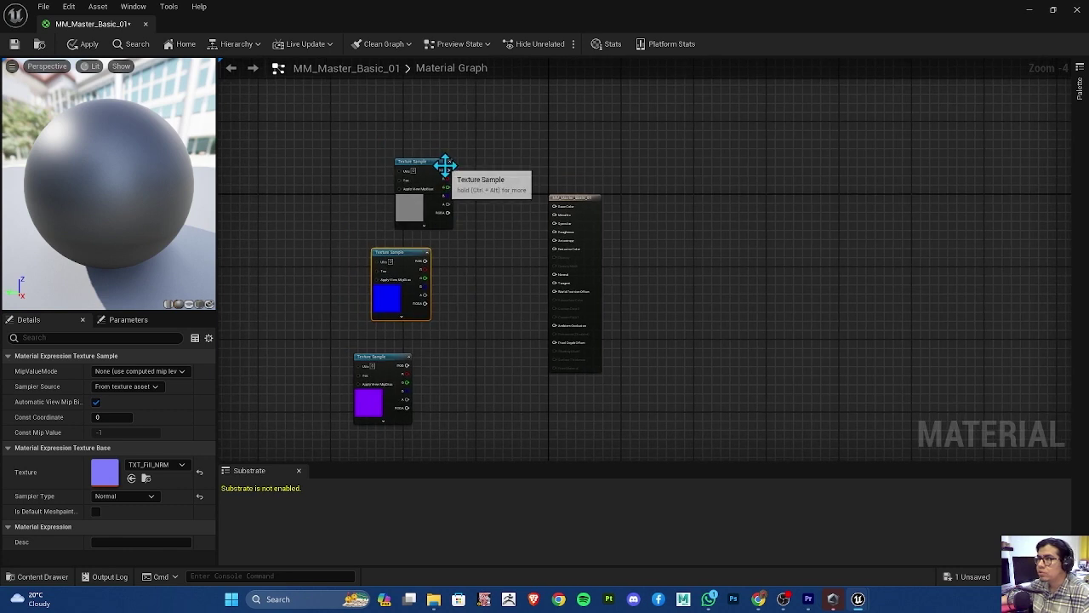
Wire albedo RGB to Base Color, normal RGB to Normal, and RMA red to Roughness
mouse_move(447, 170)
left_mouse_down()
mouse_move(446, 187)
mouse_move(558, 207)
left_mouse_up()
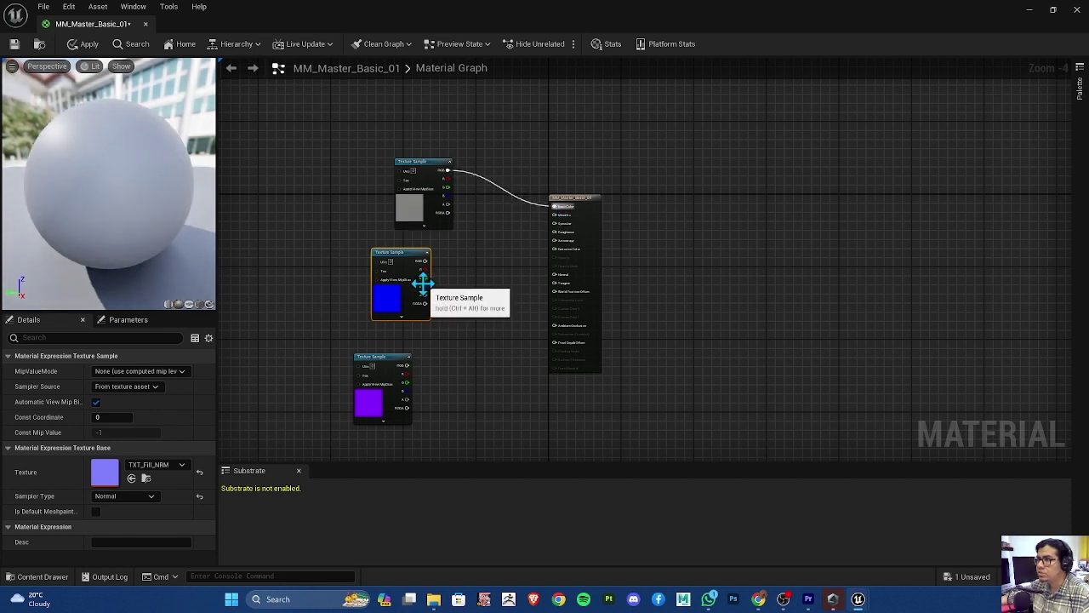
left_click_drag(426, 261, 558, 277)
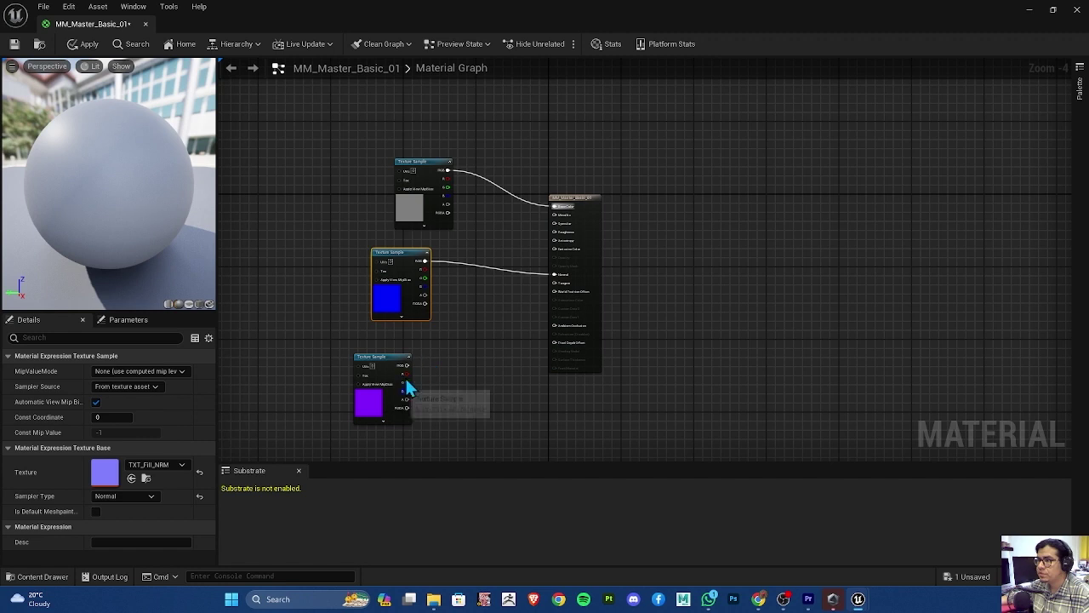
mouse_move(407, 374)
left_mouse_down()
mouse_move(428, 385)
mouse_move(555, 232)
left_mouse_up()
scroll(523, 266, "up", 2)
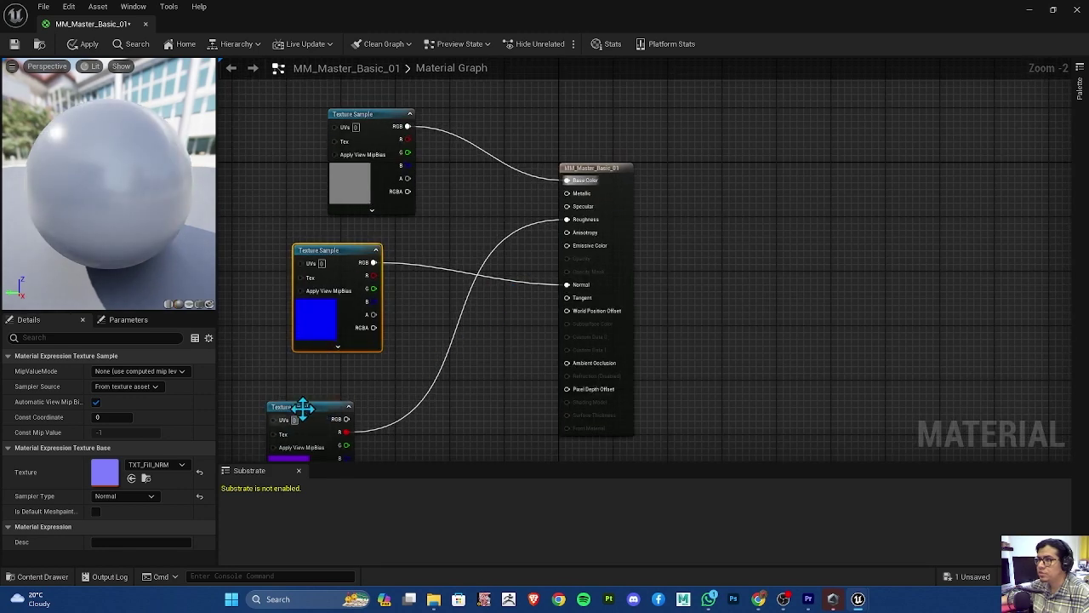
left_click_drag(307, 407, 415, 278)
scroll(524, 346, "up", 1)
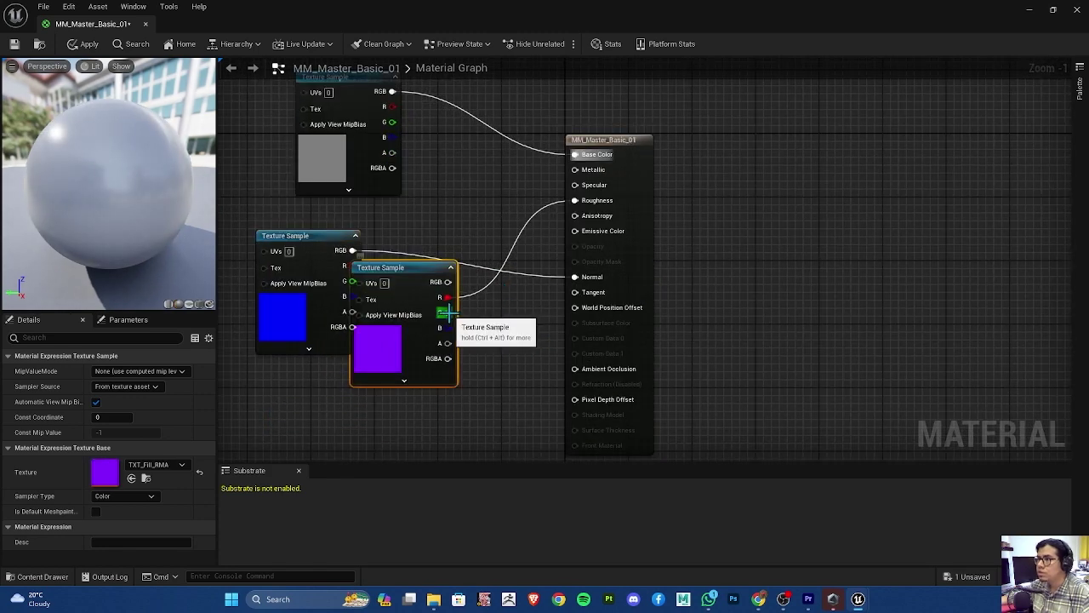
left_click_drag(450, 312, 569, 278)
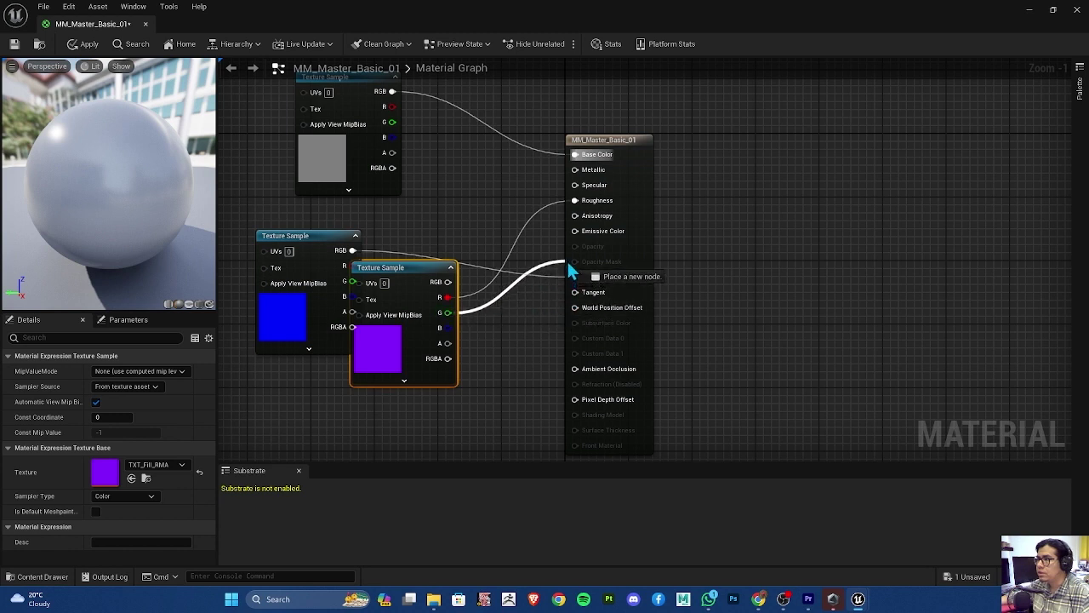
Wire the RMA green pin to Metallic and blue pin to Ambient Occlusion, then recenter the graph
left_click_drag(568, 276, 577, 170)
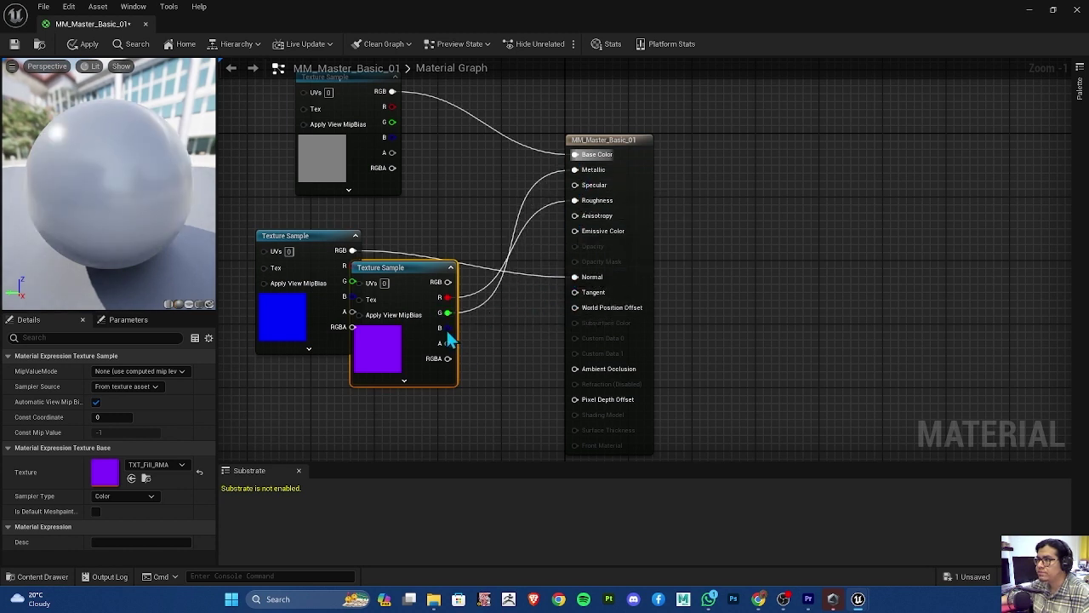
left_click_drag(447, 328, 576, 371)
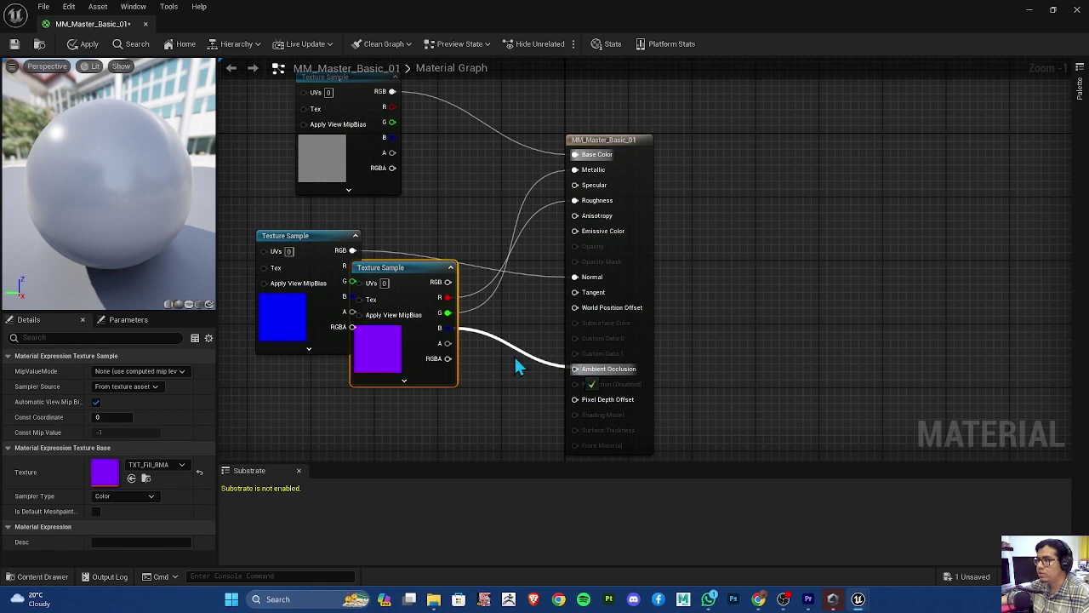
left_click_drag(398, 269, 286, 388)
scroll(352, 367, "down", 1)
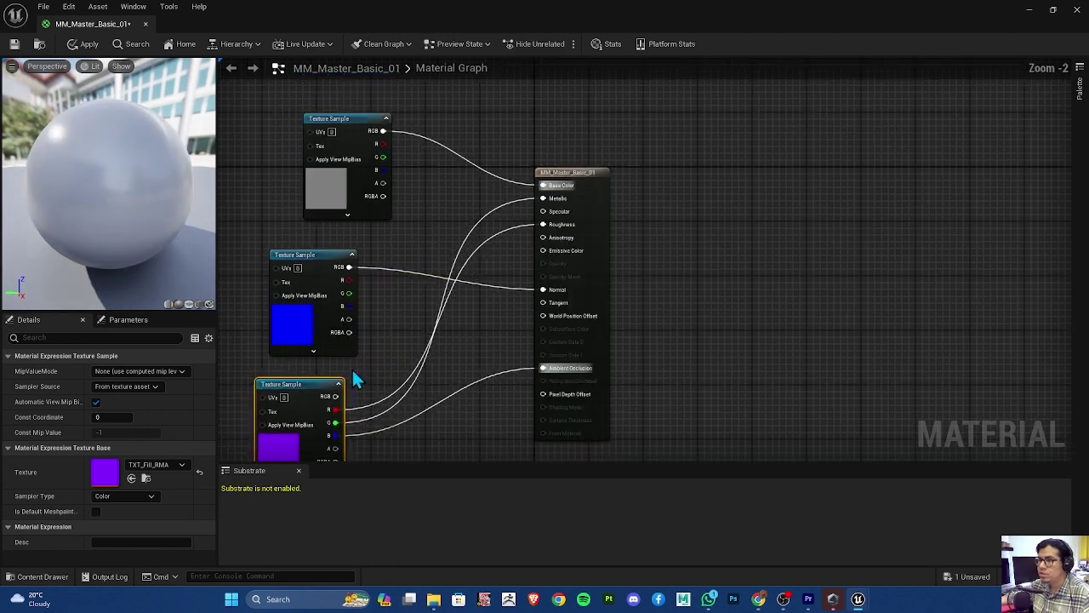
scroll(388, 367, "down", 1)
right_click_drag(388, 367, 631, 390)
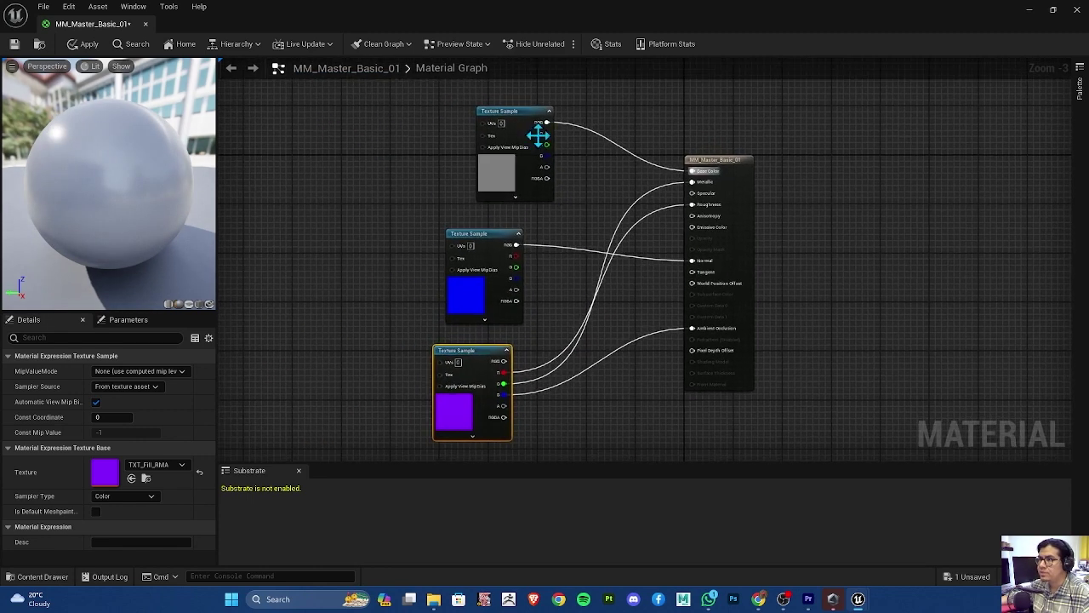
left_click(510, 111)
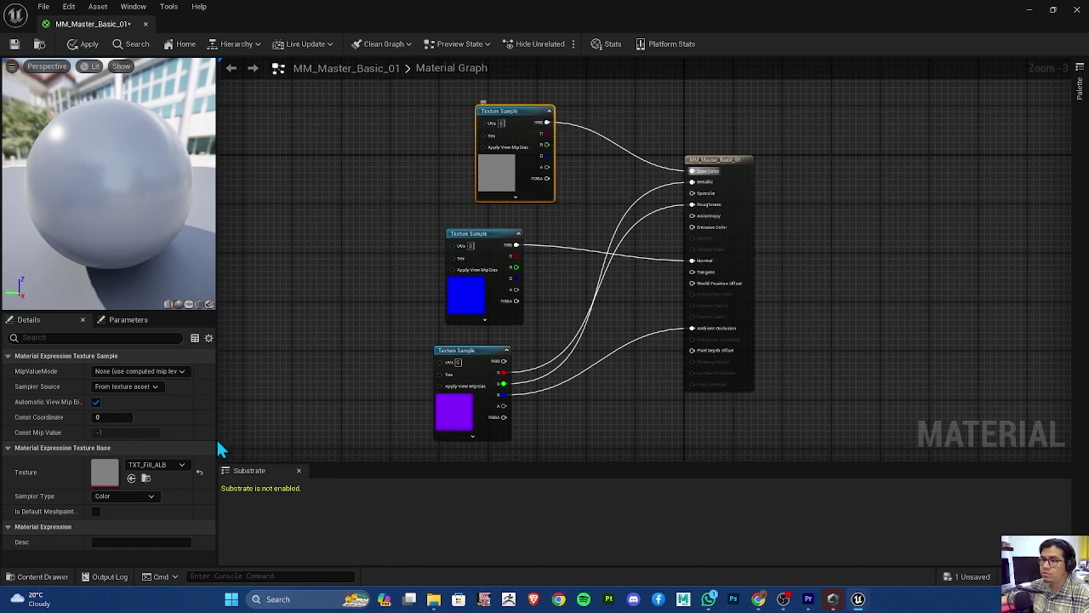
Set the RMA Texture Sample's Sampler Type to Masks and save MM_Master_Basic_01
left_click(484, 232)
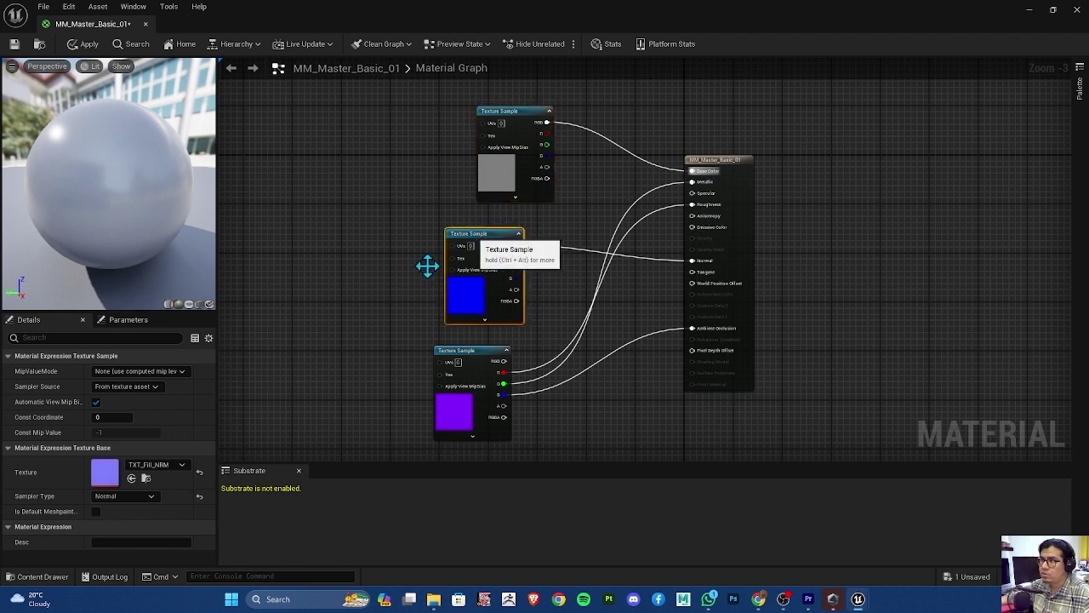
left_click(475, 355)
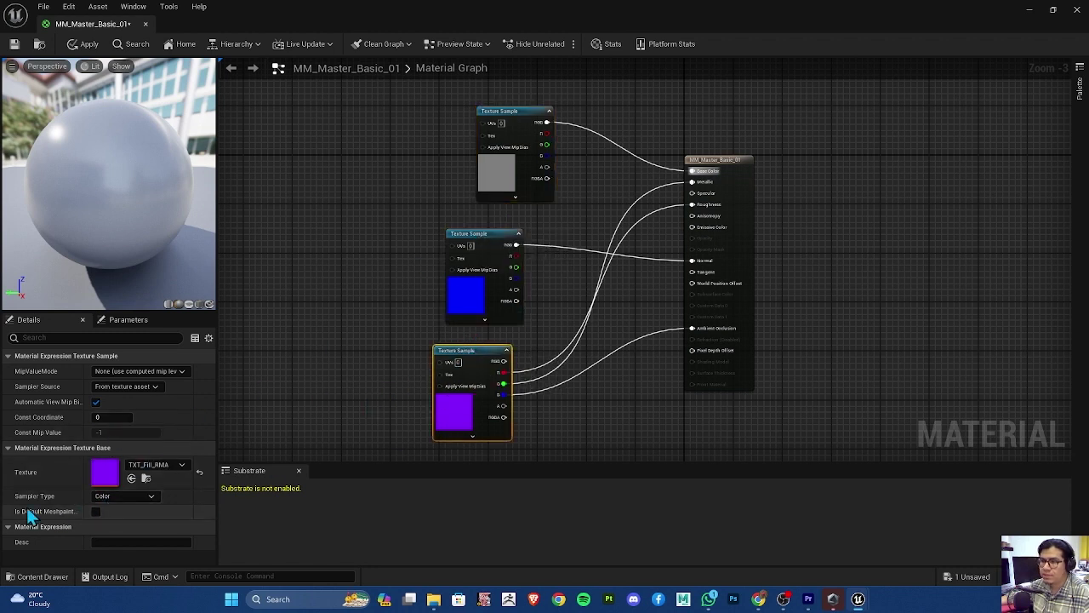
left_click(148, 498)
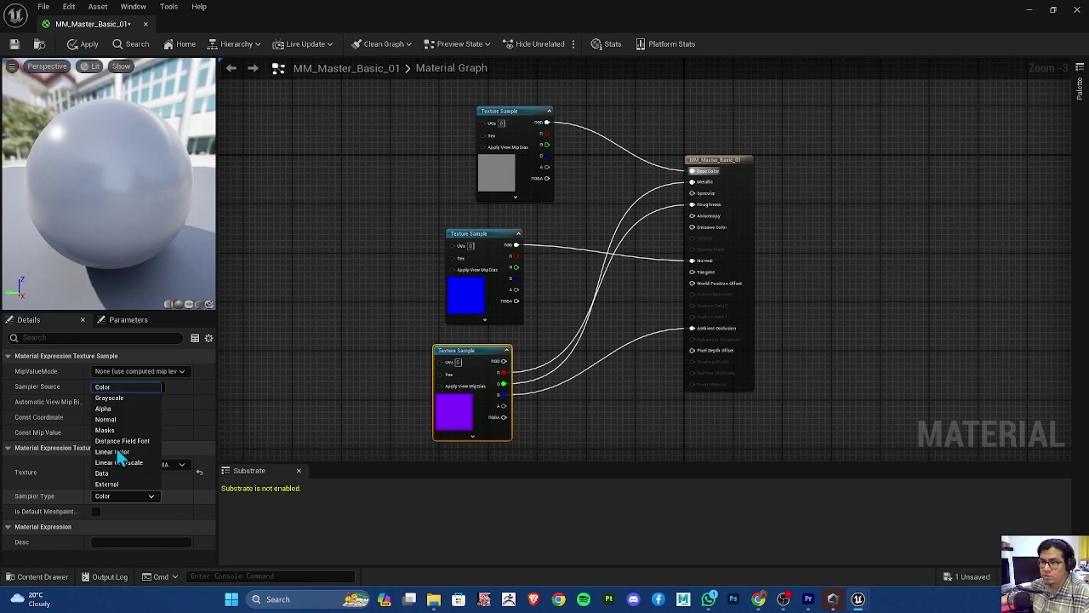
left_click(109, 428)
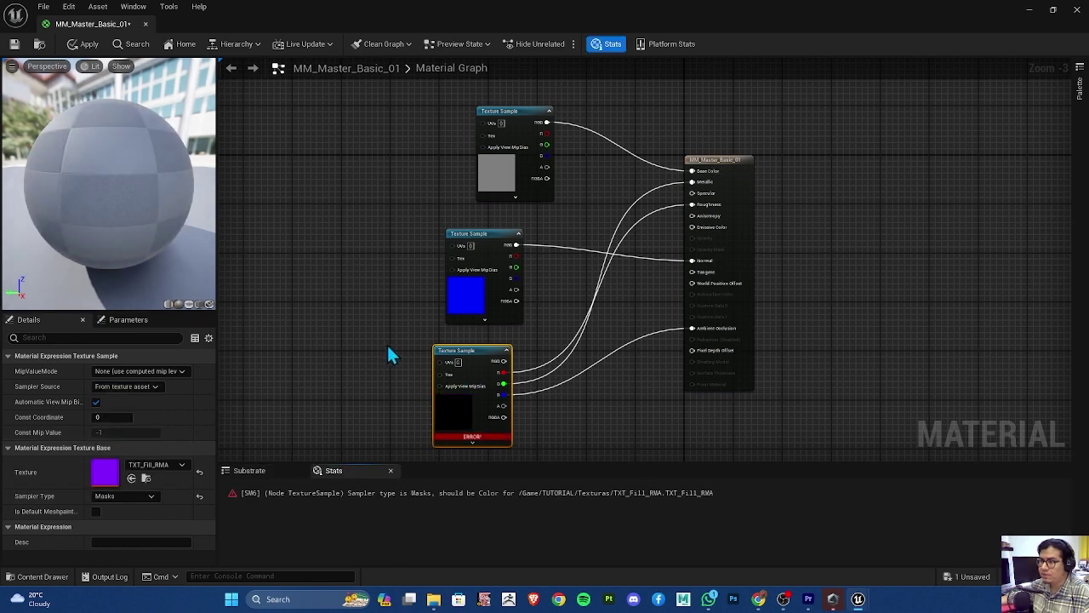
right_click_drag(389, 333, 336, 290)
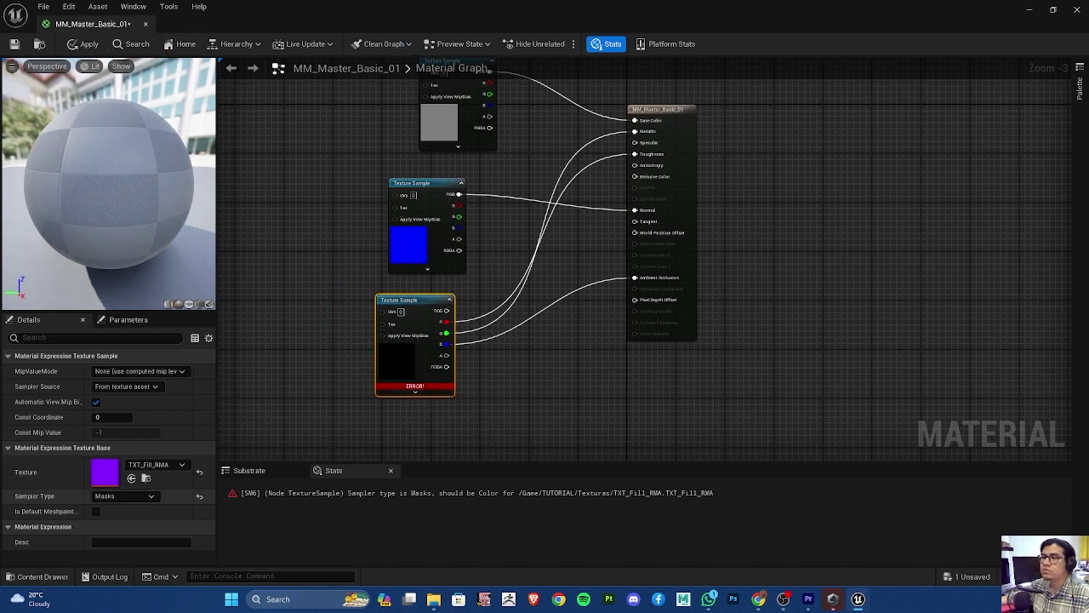
left_click(14, 43)
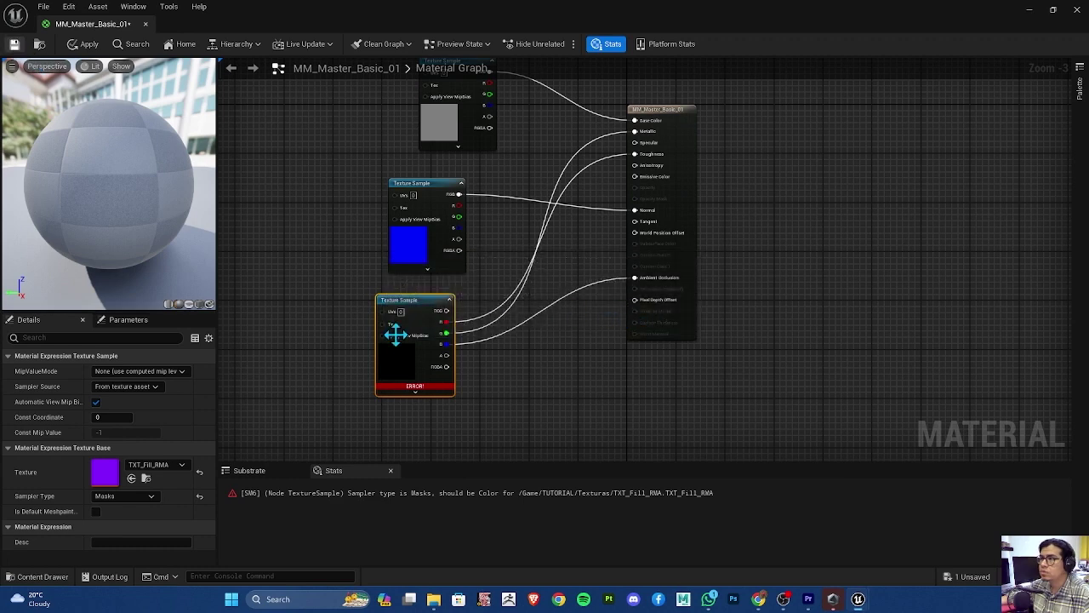
left_click(47, 577)
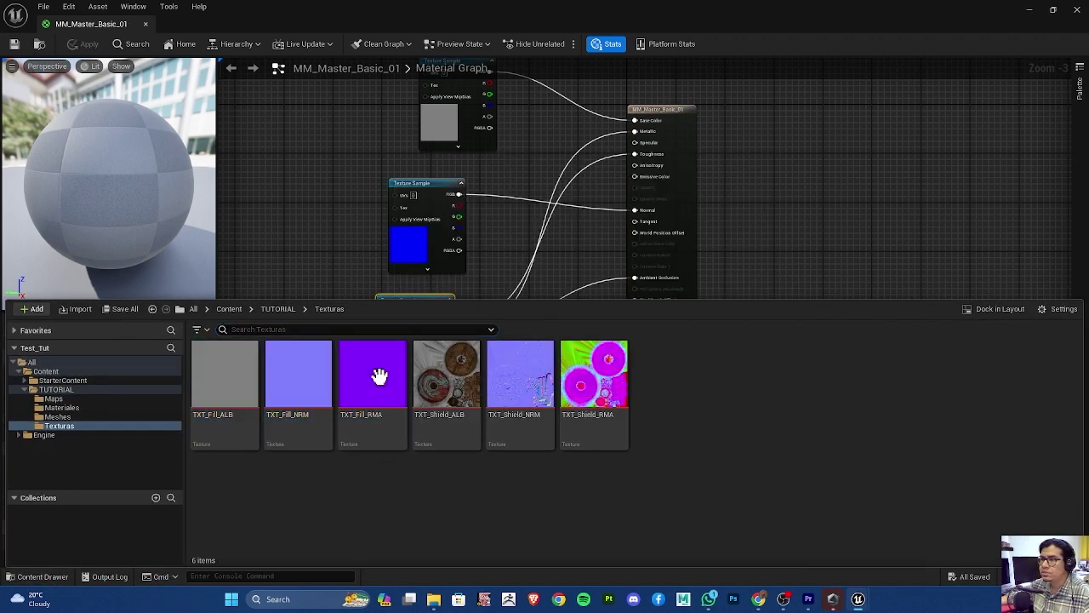
Set TXT_Fill_RMA compression to Masks (no sRGB), save it, and go back to MM_Master_Basic_01
double_click(379, 376)
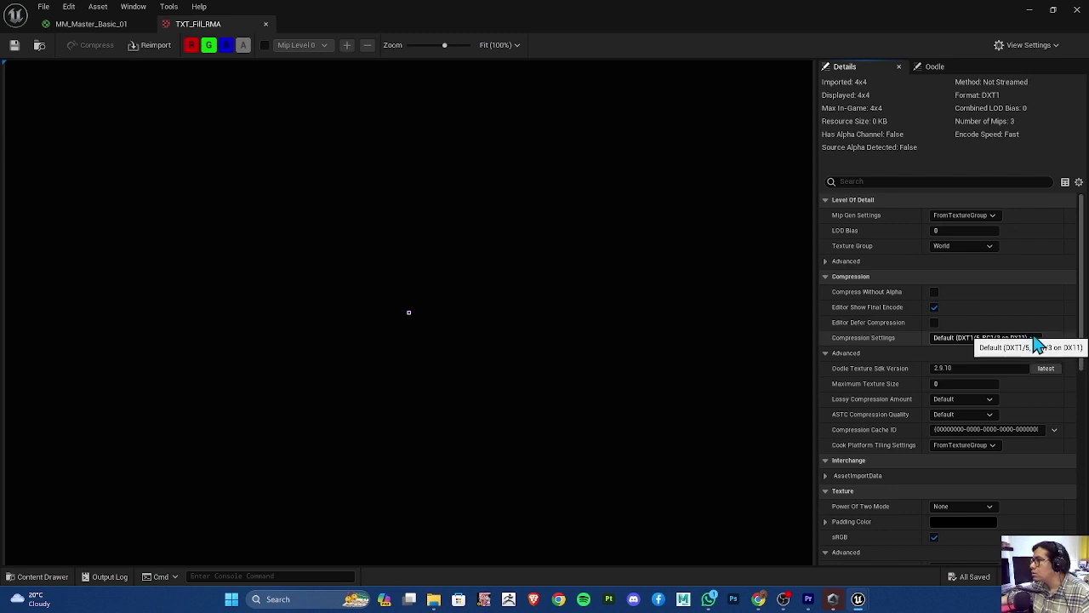
left_click(1028, 340)
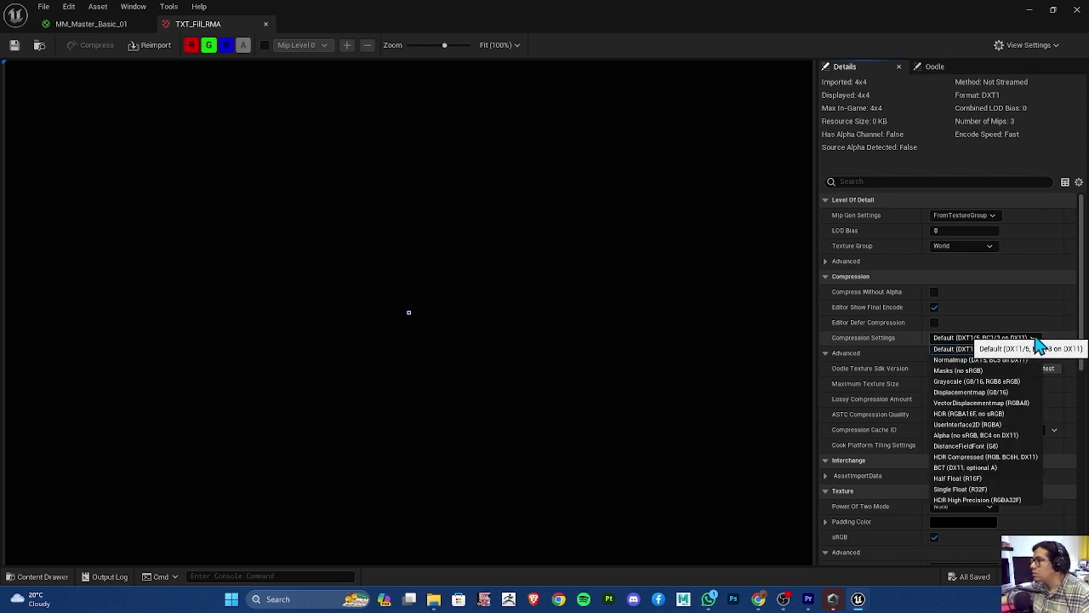
left_click(944, 372)
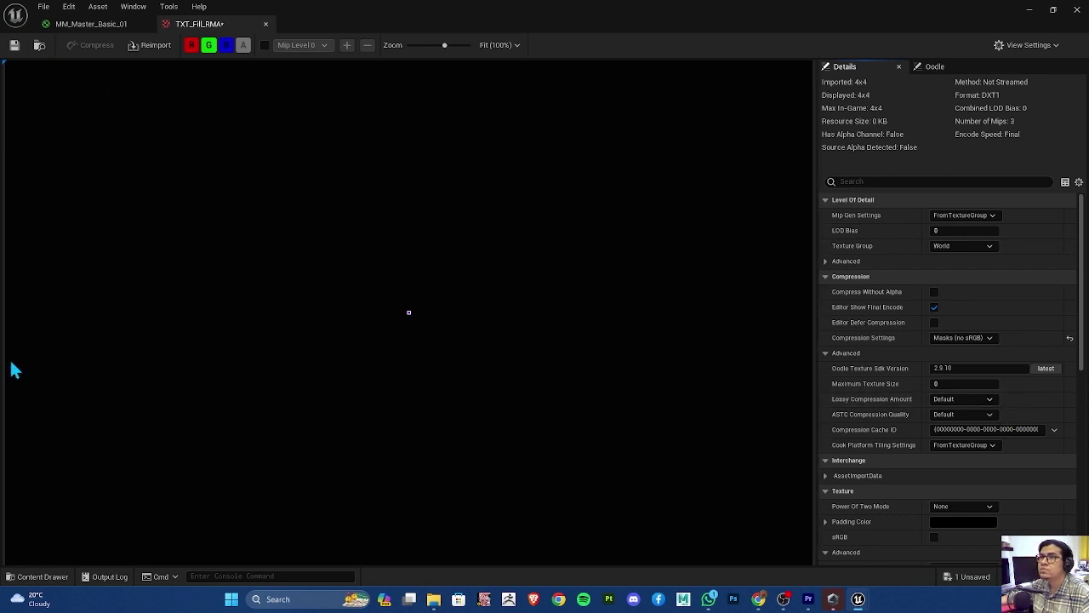
left_click(13, 47)
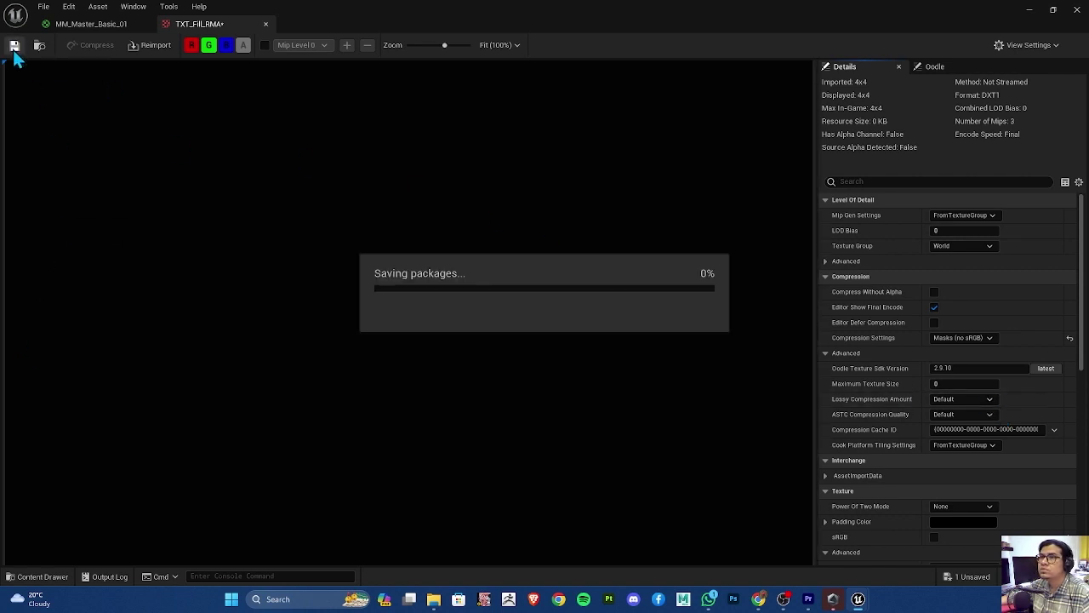
left_click(96, 25)
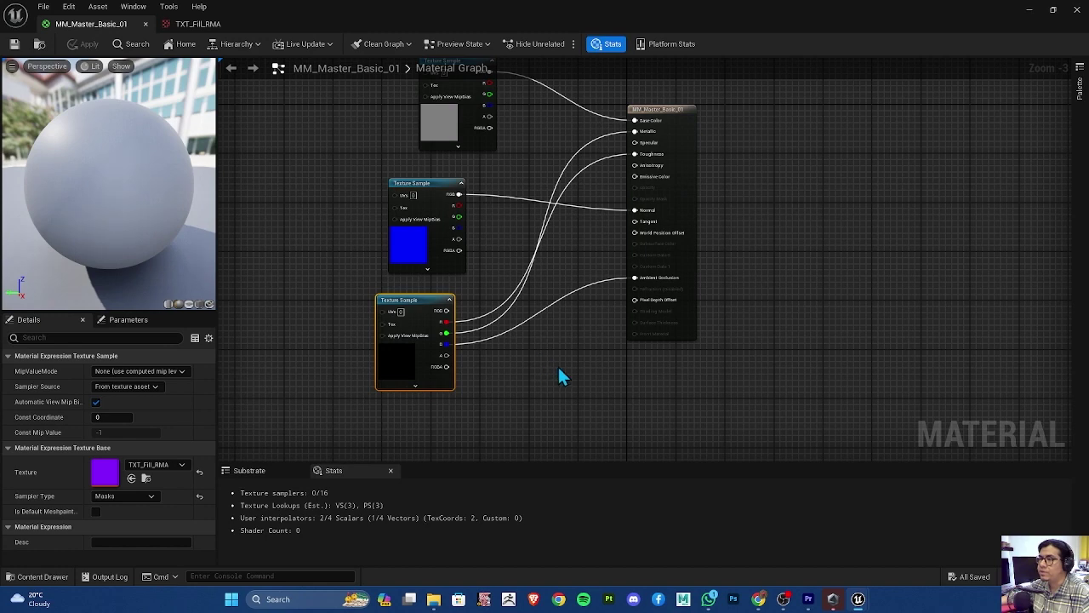
scroll(566, 380, "down", 1)
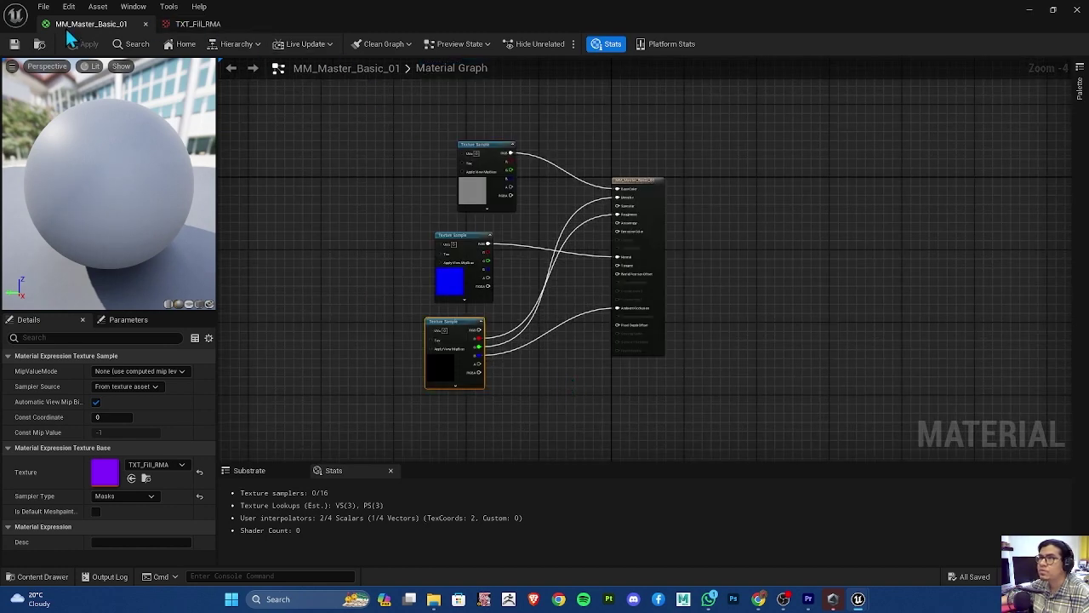
left_click(15, 45)
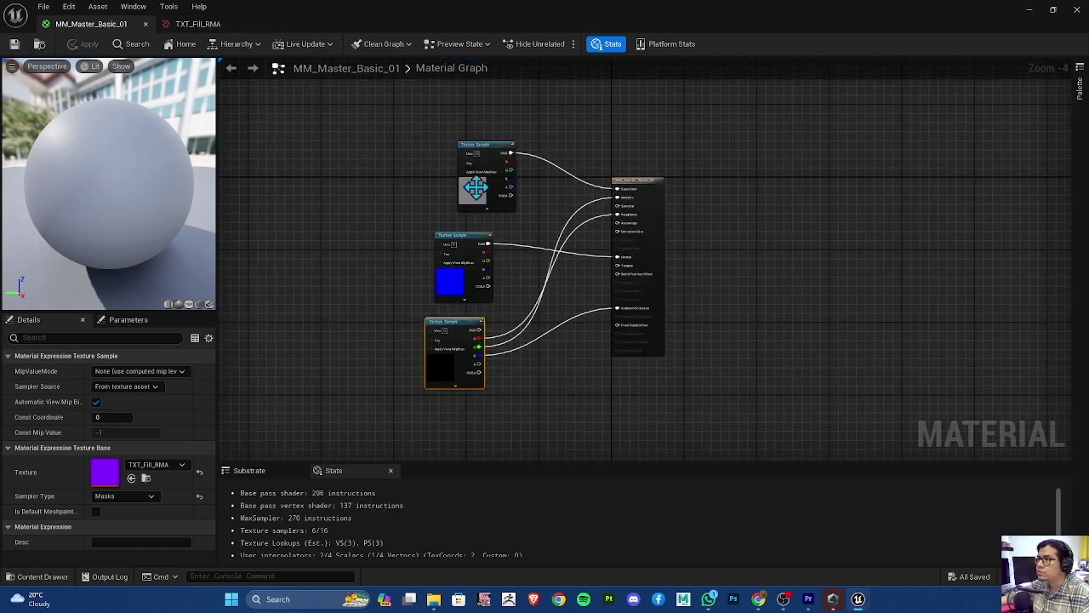
left_click_drag(485, 146, 458, 140)
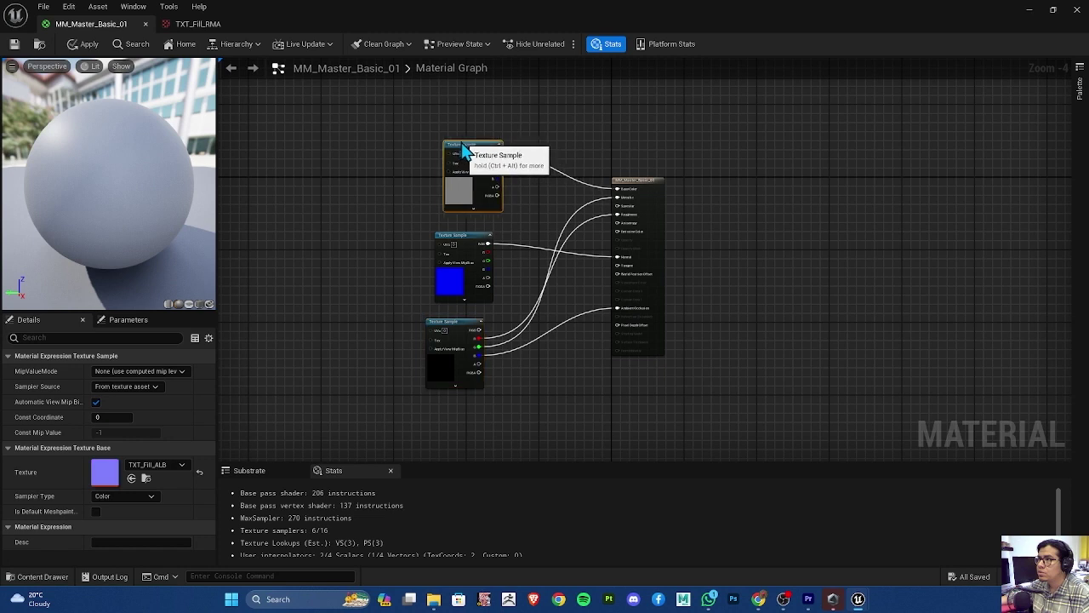
left_click(460, 244)
left_click_drag(459, 244, 464, 244)
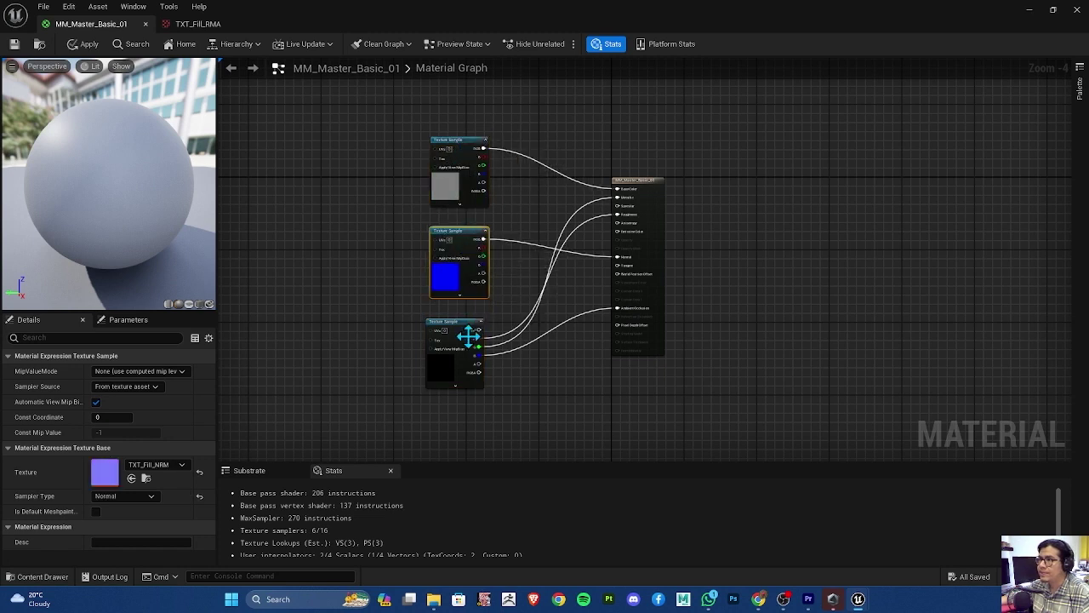
left_click_drag(460, 320, 460, 337)
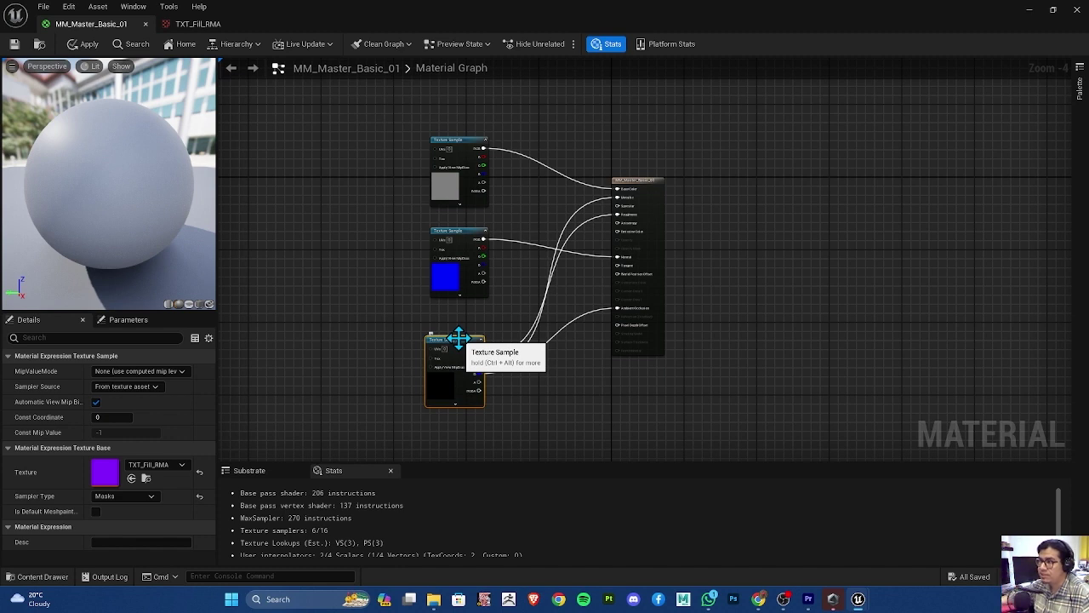
left_click(460, 243)
left_click_drag(396, 100, 504, 218)
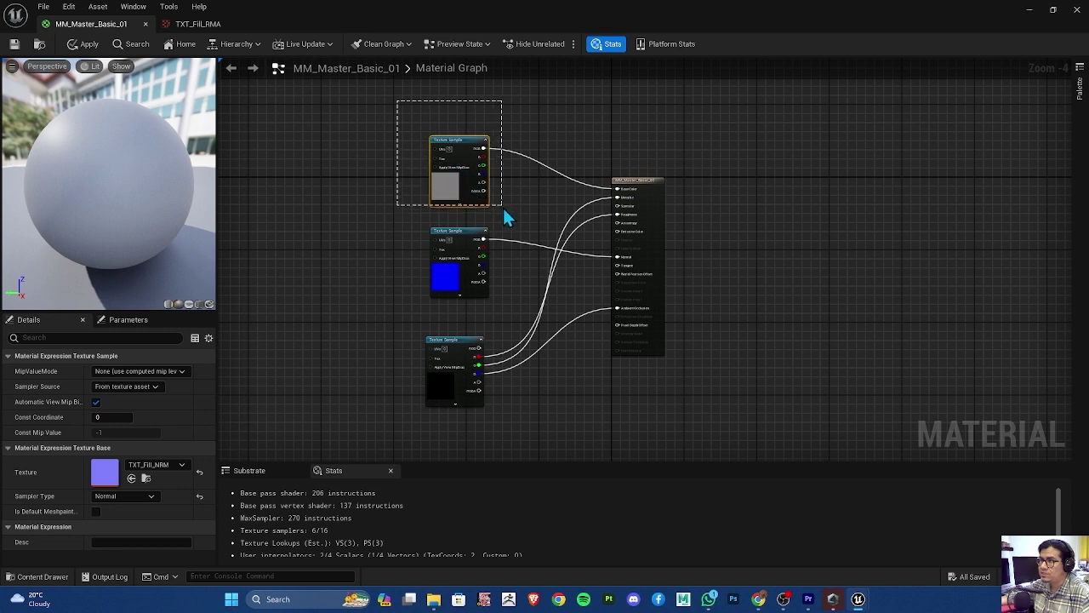
left_click_drag(397, 225, 488, 407)
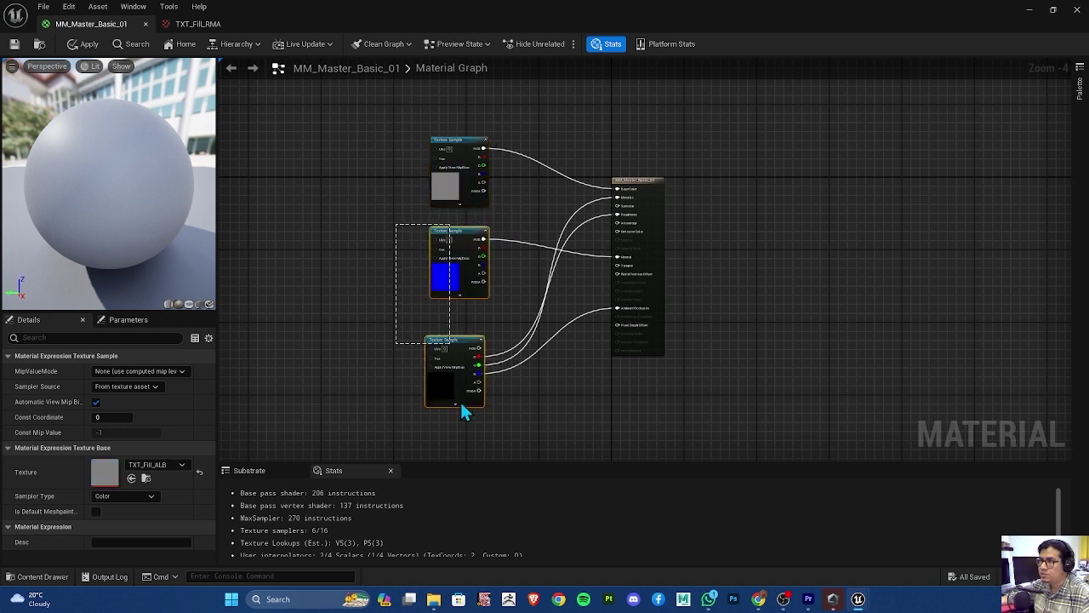
left_click_drag(401, 103, 479, 228)
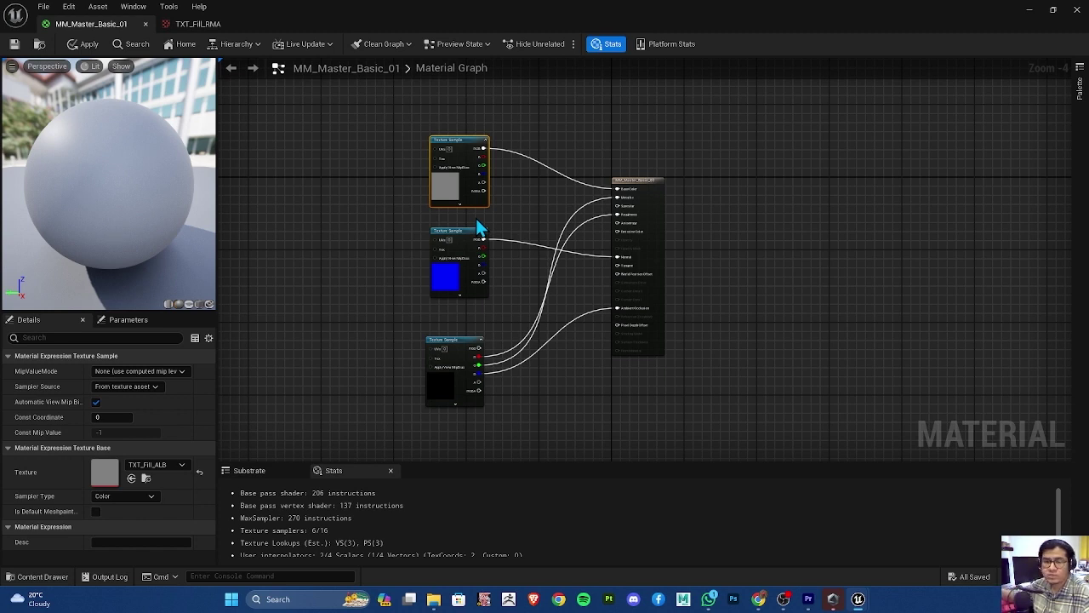
left_click(374, 199)
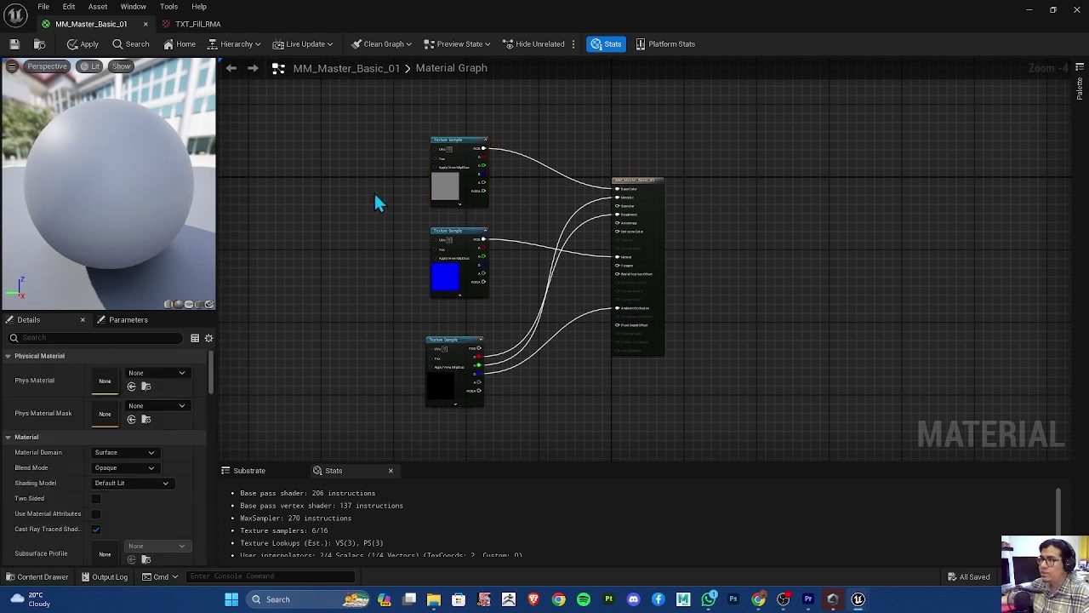
left_click(462, 140)
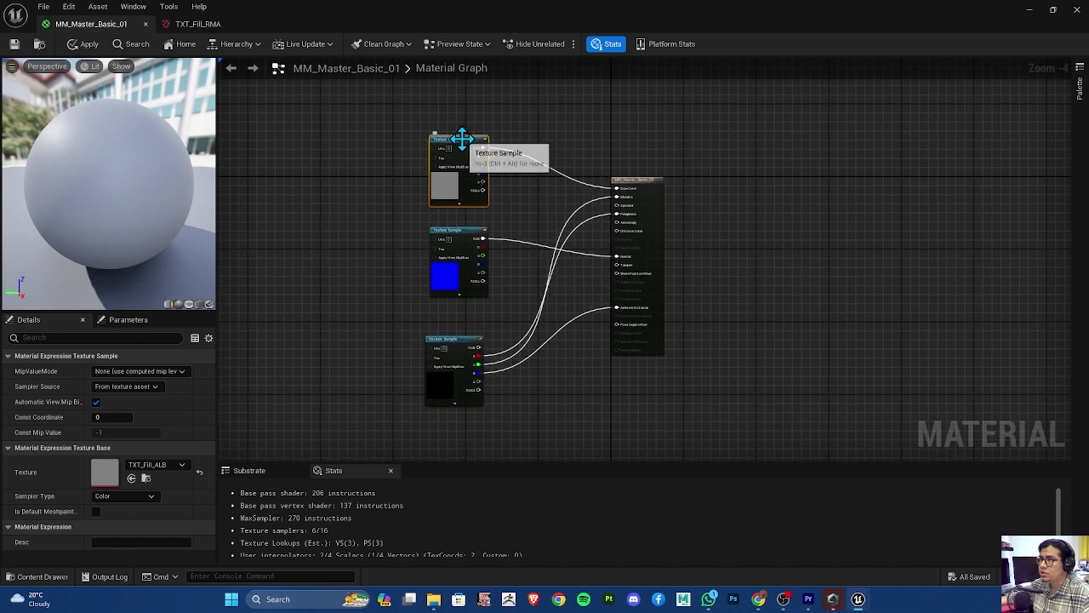
Convert the top and middle texture samples into parameters
right_click(462, 140)
left_click(462, 140)
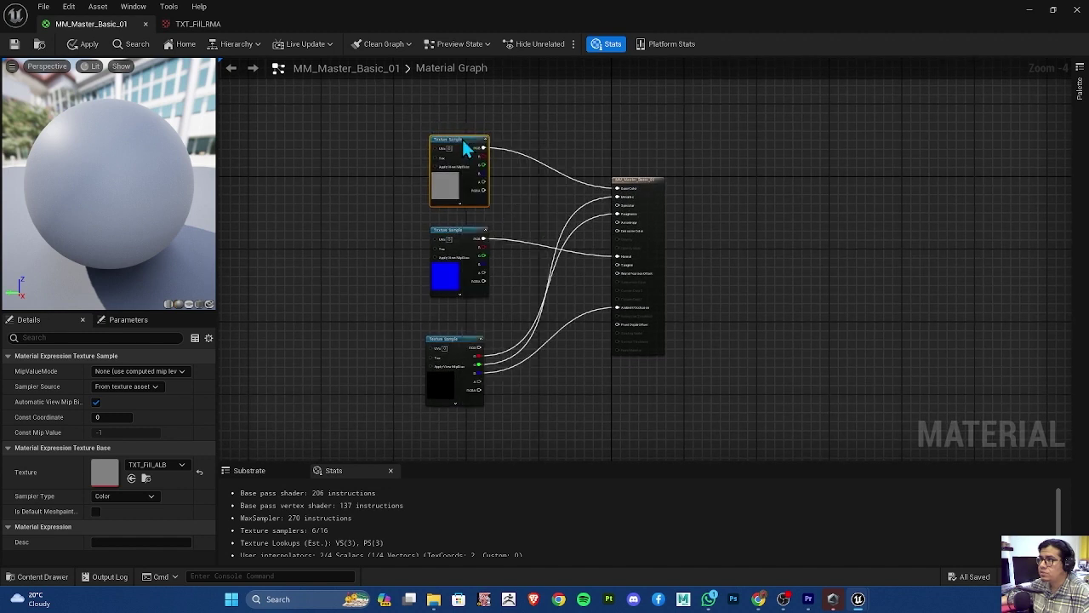
right_click(462, 140)
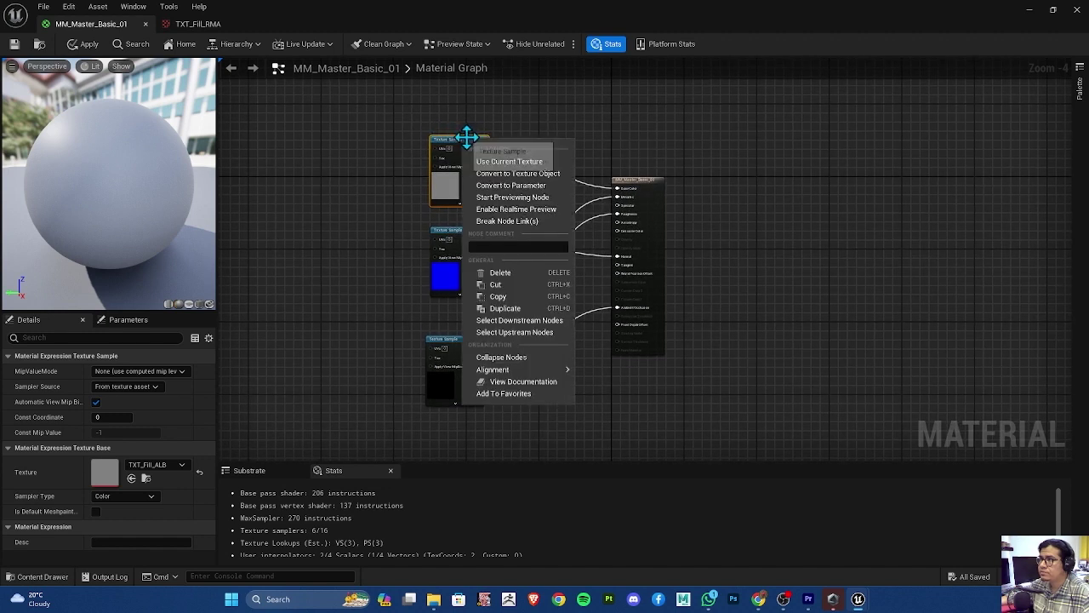
left_click(519, 185)
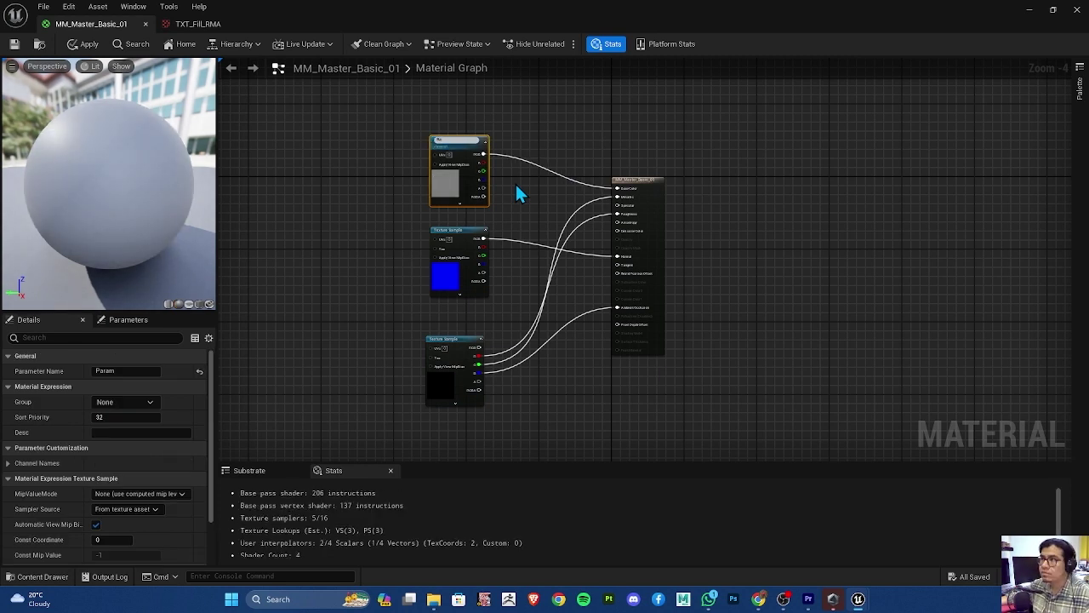
left_click(459, 232)
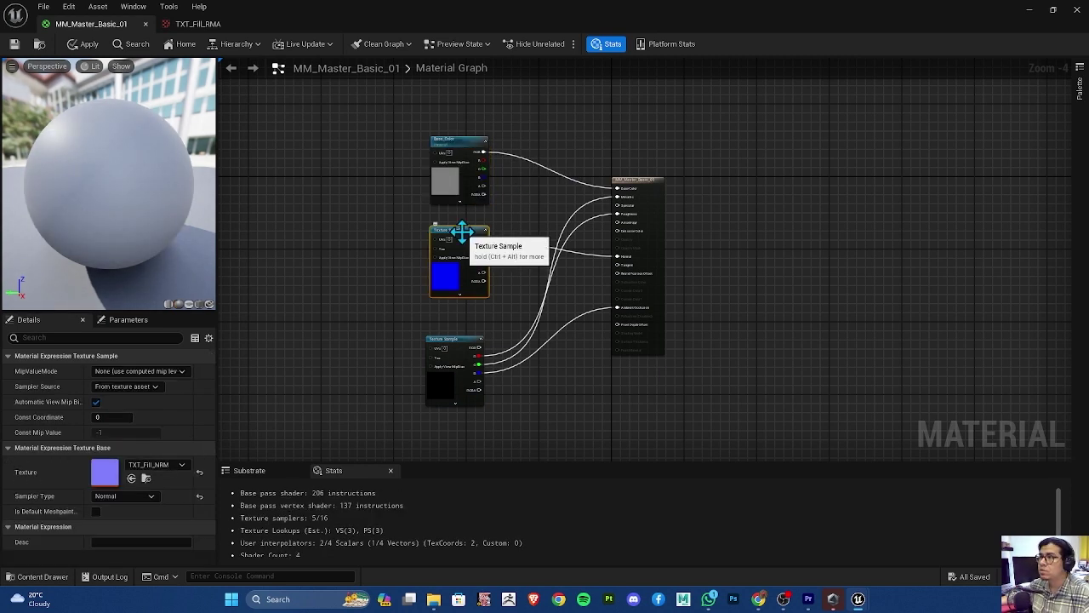
right_click(463, 237)
left_click(514, 283)
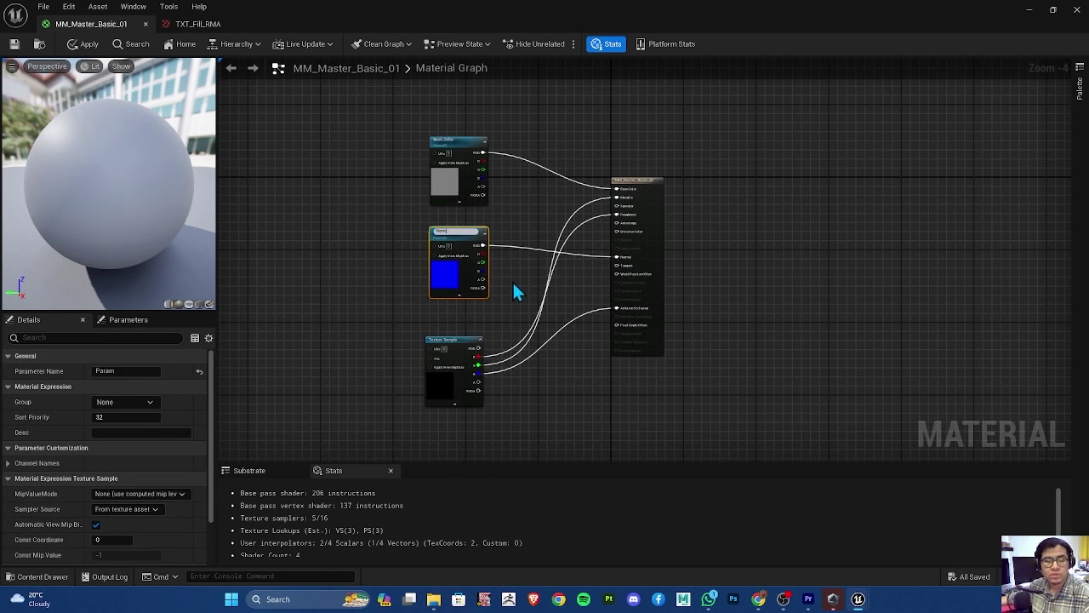
Convert the bottom texture sample into a parameter and type its RMA name
left_click(455, 358)
right_click(456, 366)
left_click(502, 330)
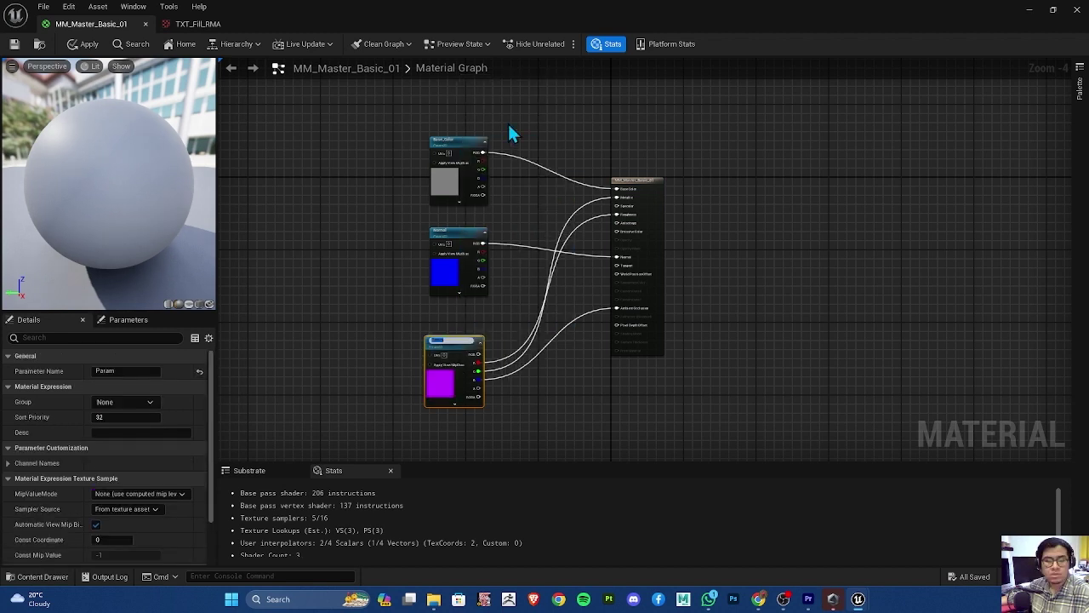
type("RMA_0")
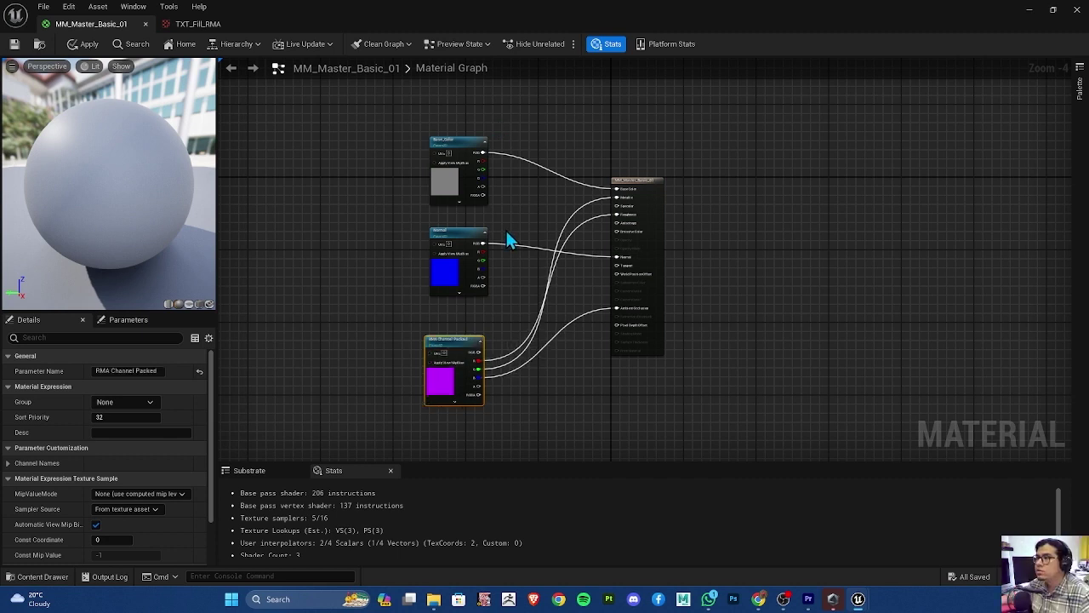
scroll(503, 243, "up", 1)
Apply the master material changes and close the TXT_Fill_RMA texture tab
left_click(14, 44)
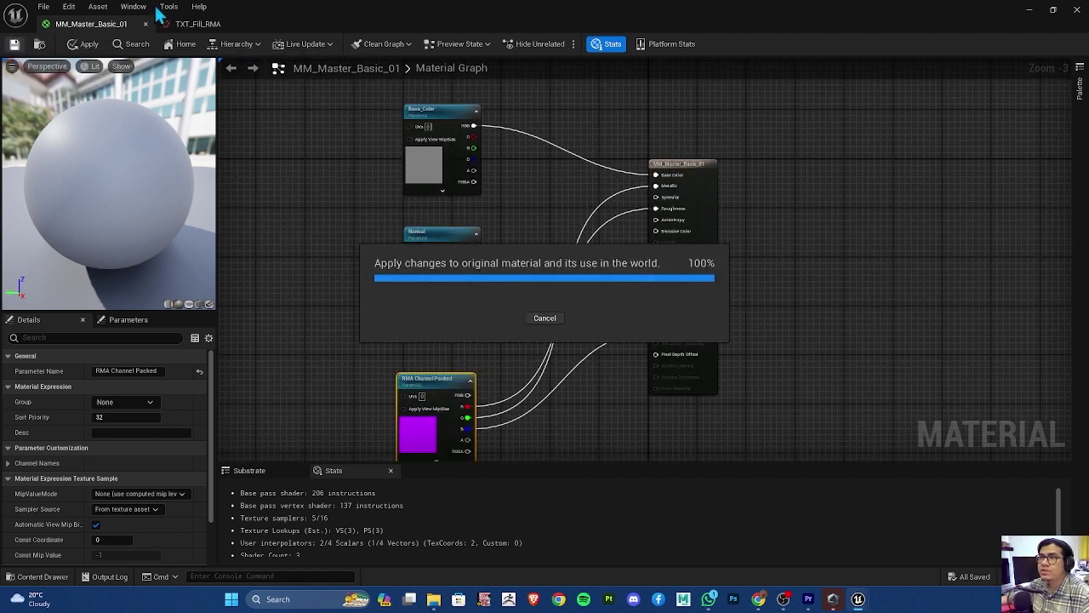
left_click(183, 25)
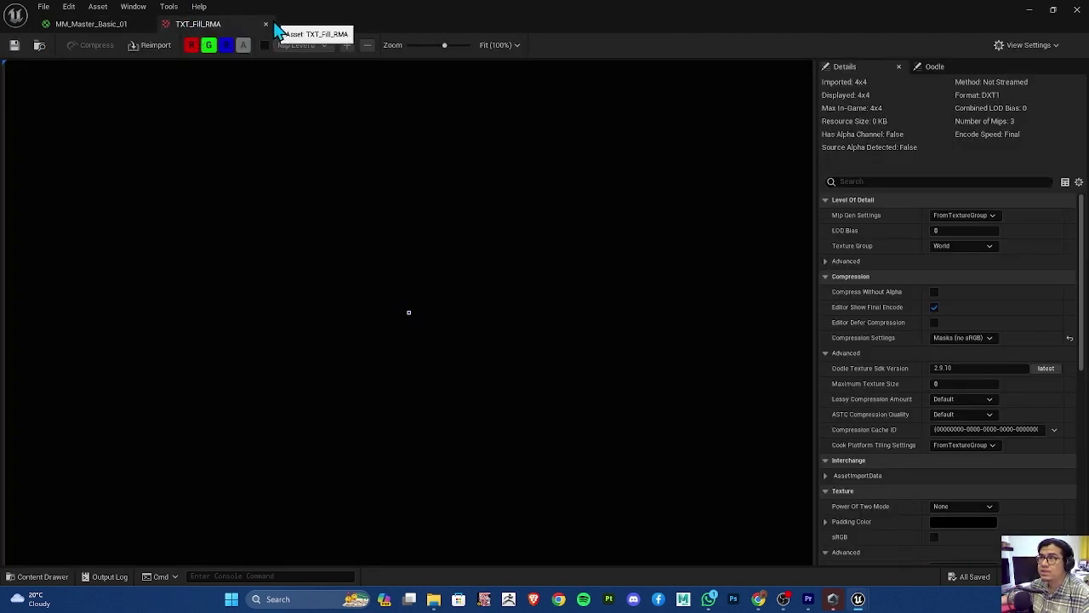
left_click(260, 24)
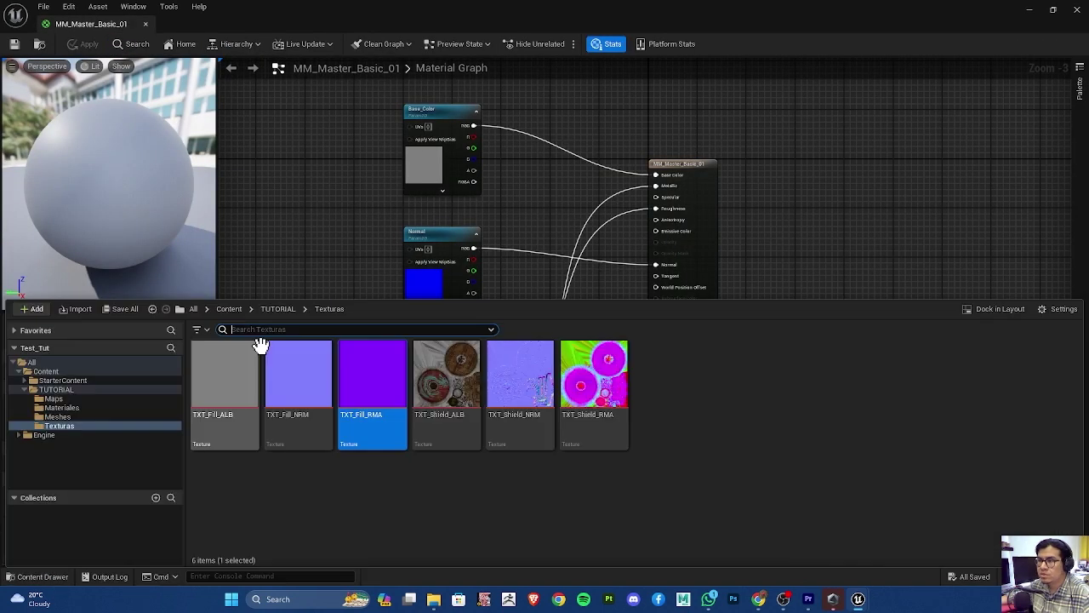
Browse from TUTORIAL into Materiales and bring up MM_Master_Basic_01's context menu
left_click(36, 576)
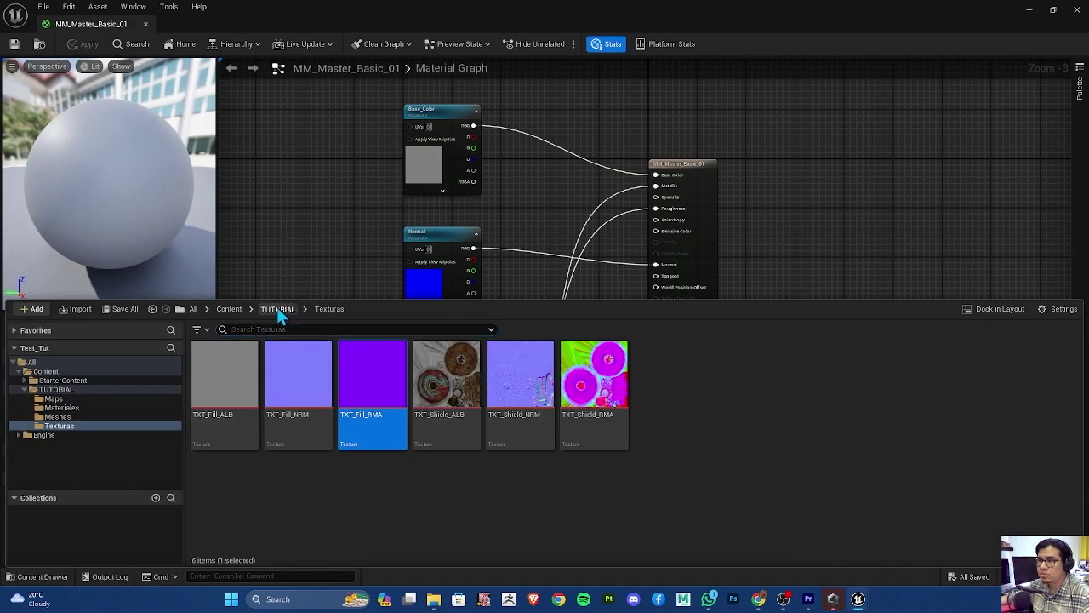
left_click(278, 309)
left_click(281, 388)
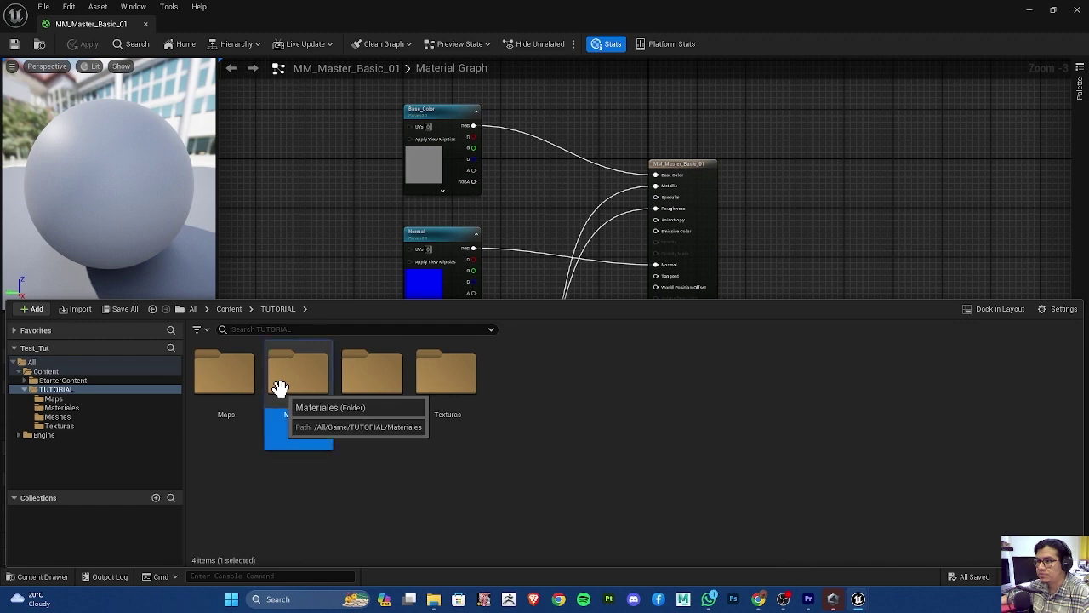
double_click(281, 388)
left_click(298, 377)
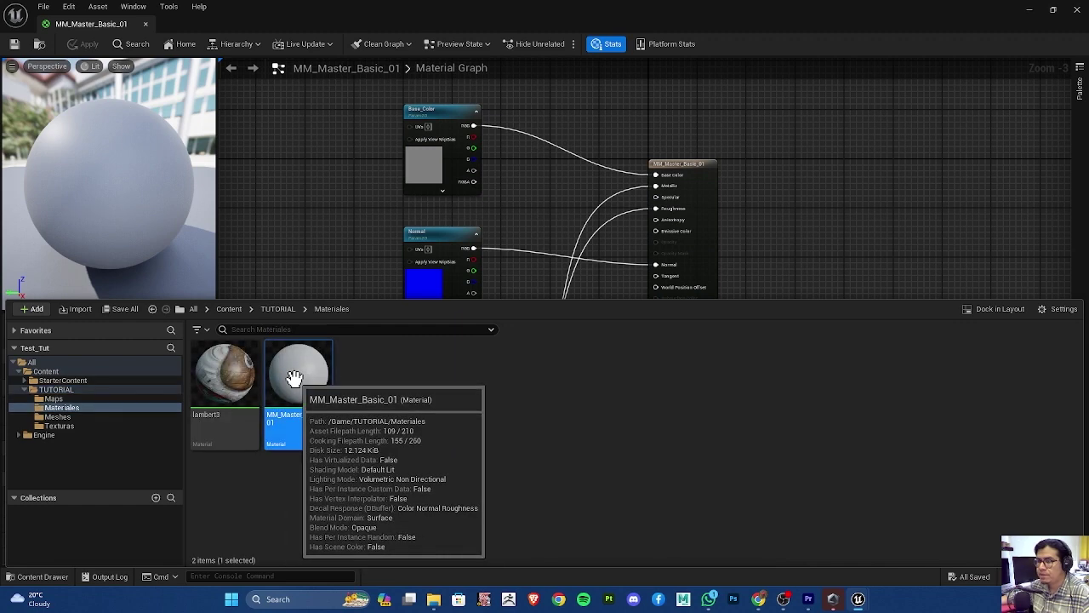
right_click(295, 378)
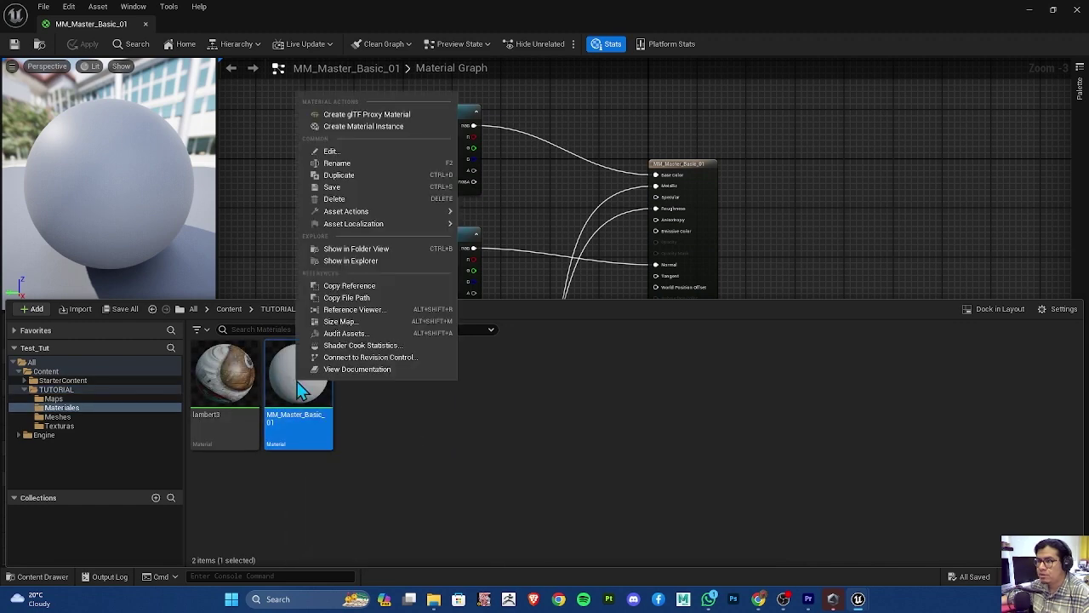
Create a material instance from MM_Master_Basic_01 and name it MI_Shield_Basic_01
left_click(366, 130)
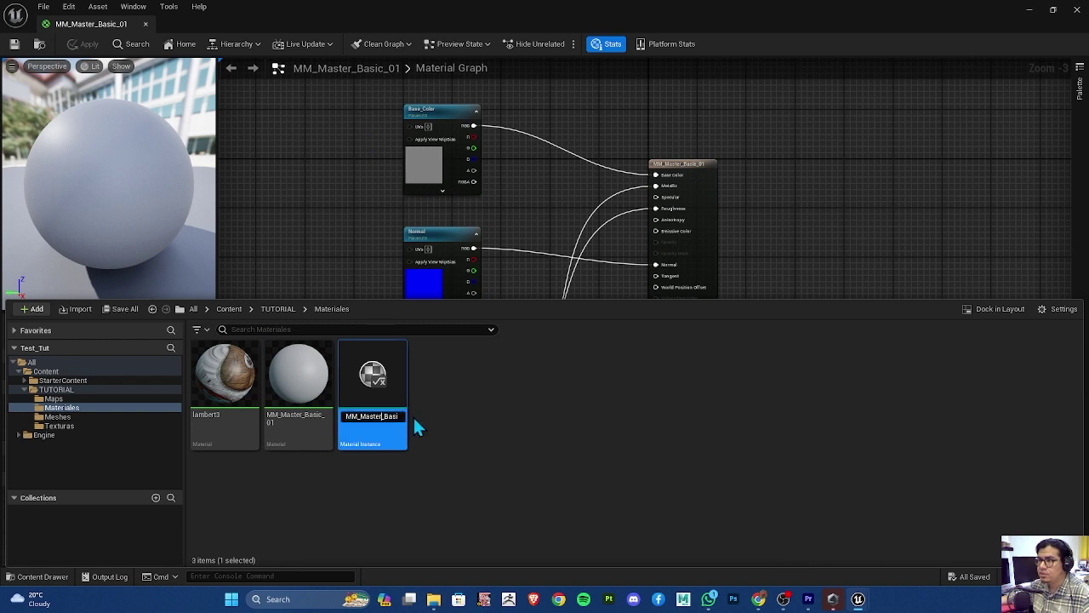
key("BackSpace")
key("BackSpace")
key("BackSpace")
key("BackSpace")
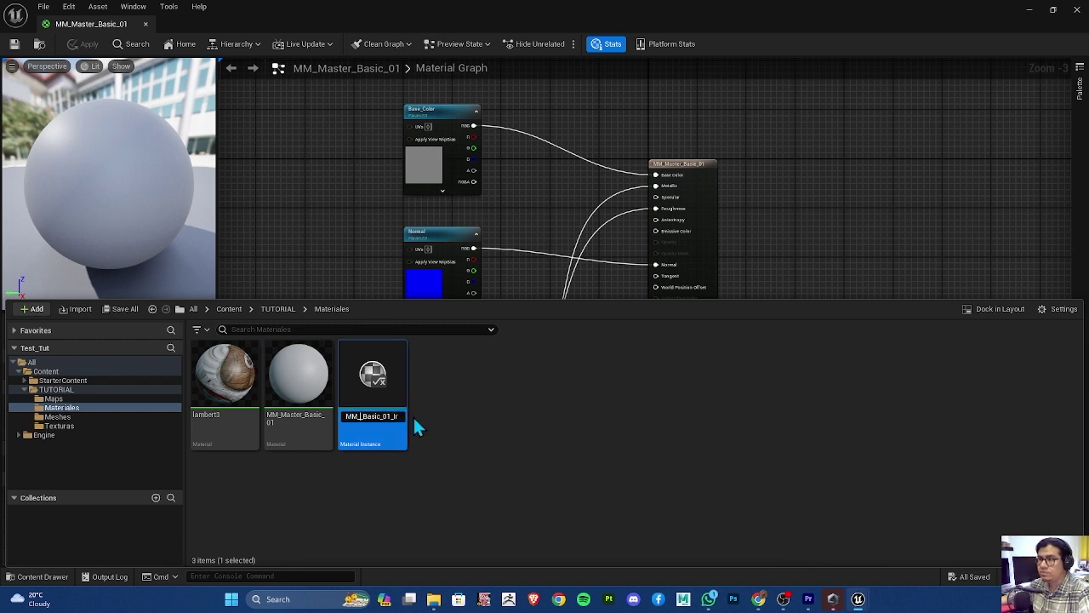
key("BackSpace")
key("BackSpace")
type("I_Shield_")
key("Return")
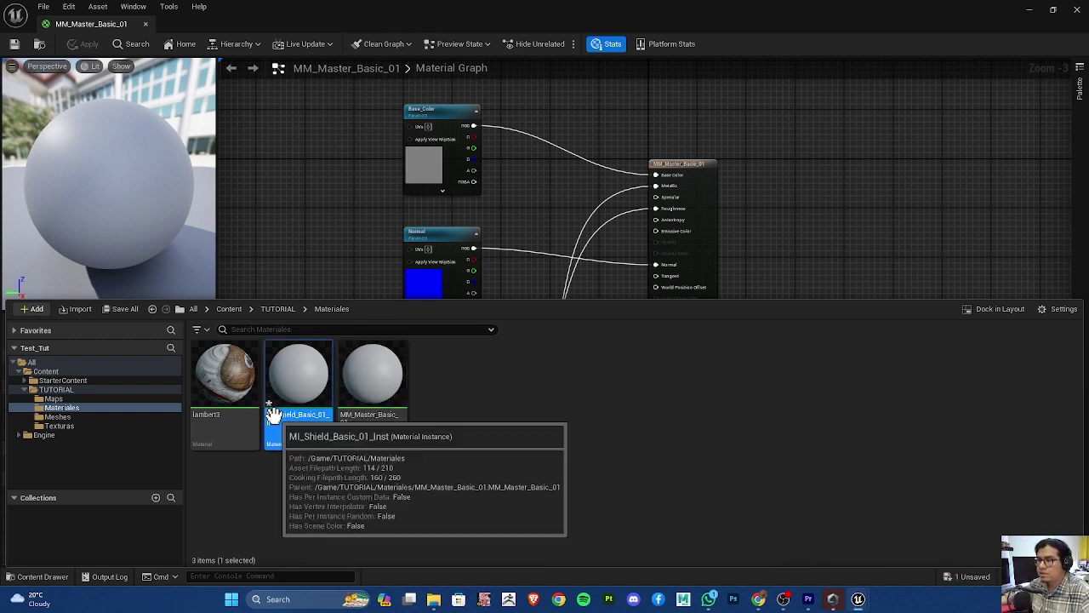
right_click(283, 425)
left_click(339, 210)
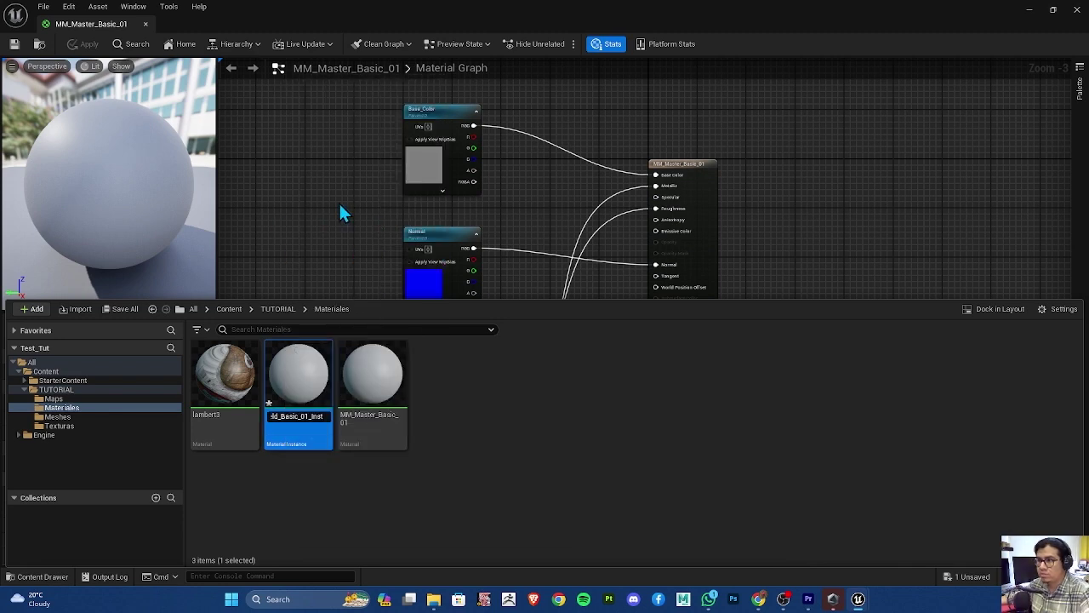
key("BackSpace")
key("BackSpace")
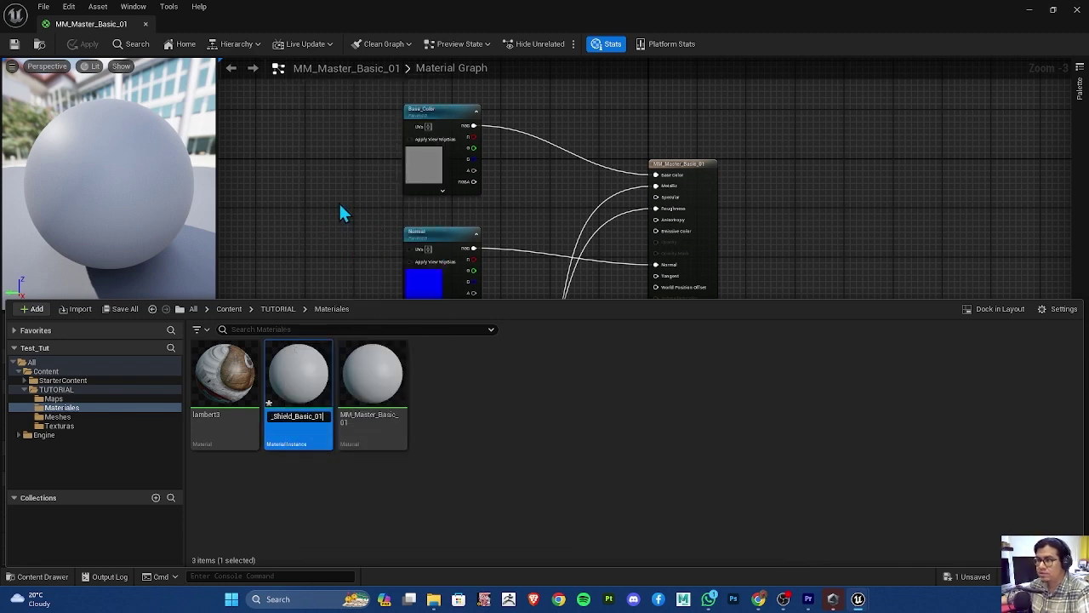
key("Return")
Select MM_Master_Basic_01 and MI_Shield_Basic_01 in turn to check them, then clear the selection
left_click(571, 449)
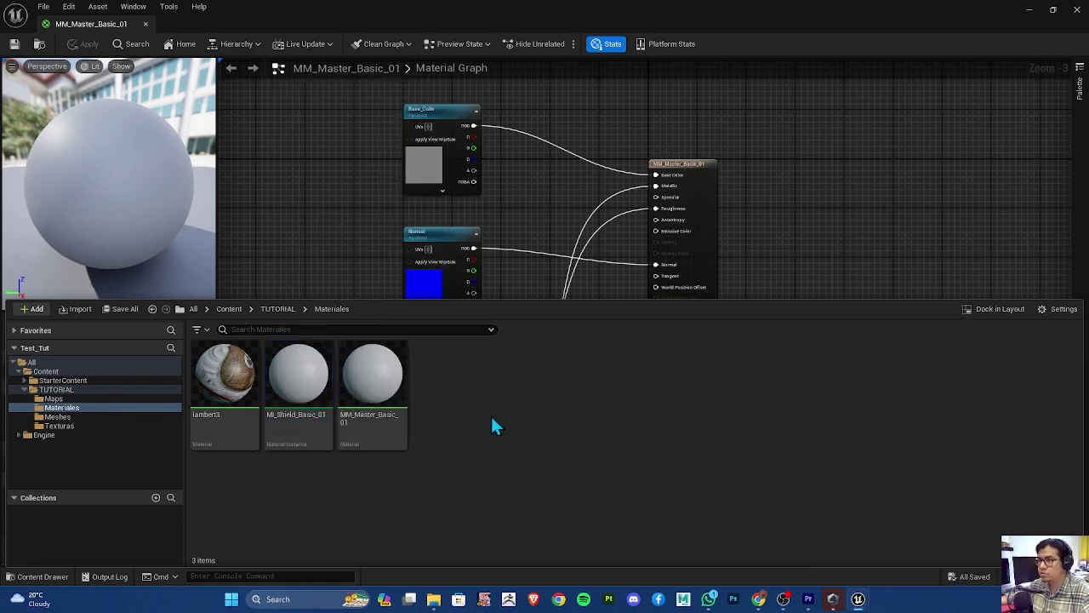
left_click(372, 375)
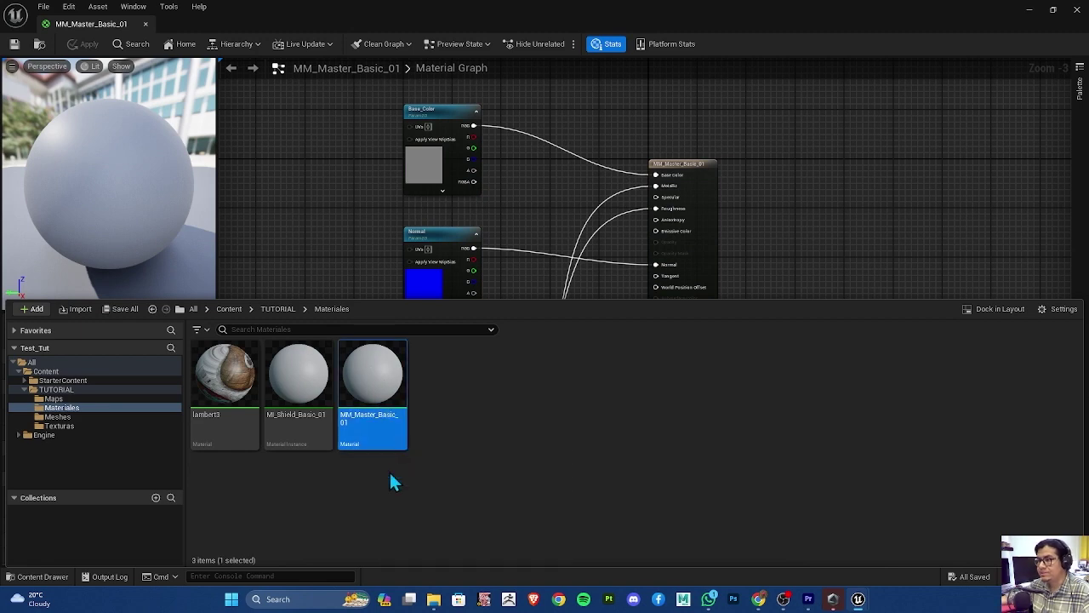
left_click(293, 371)
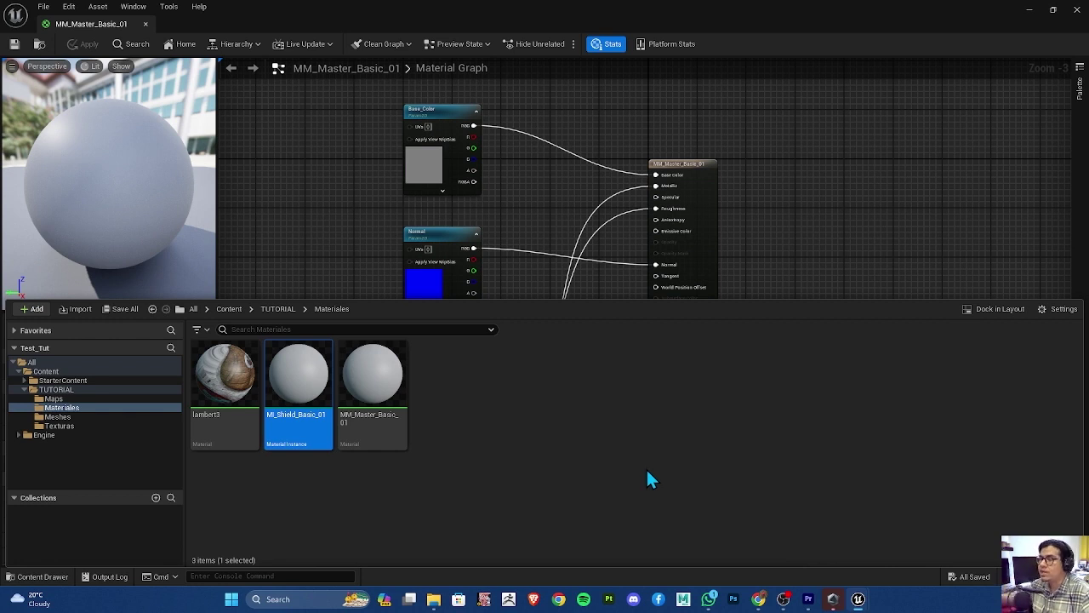
left_click(364, 379)
left_click(583, 446)
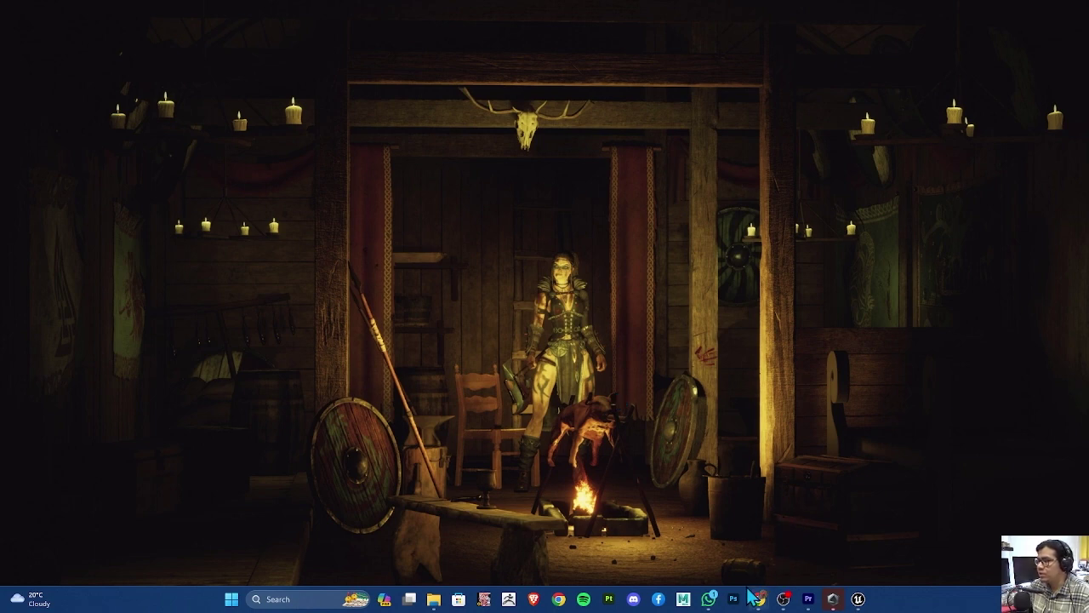
Open MI_Shield_Basic_01 and enable overrides for its three texture parameters
left_click(784, 599)
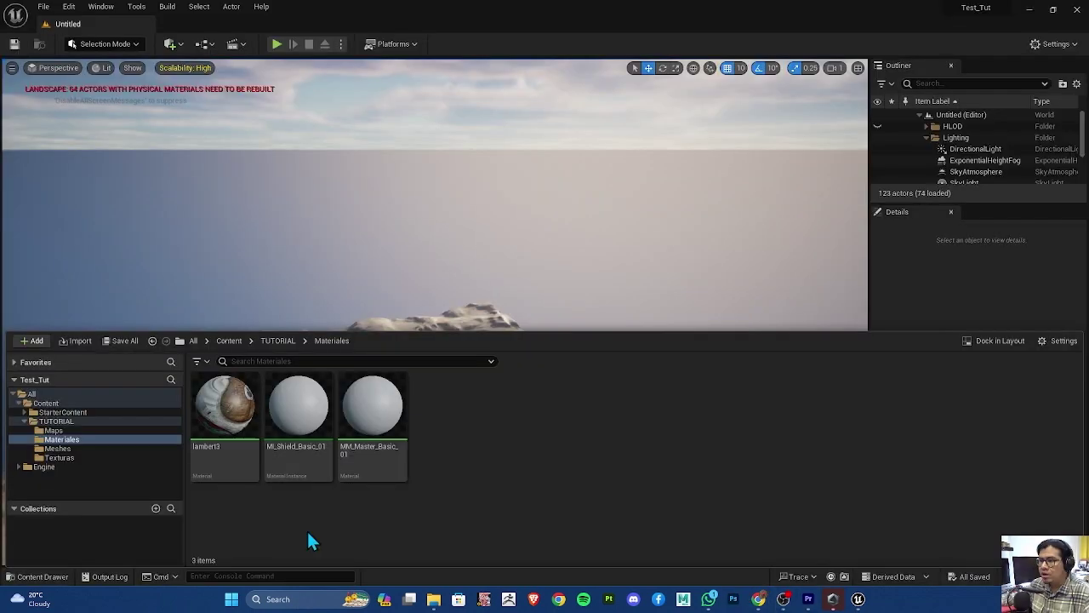
double_click(303, 405)
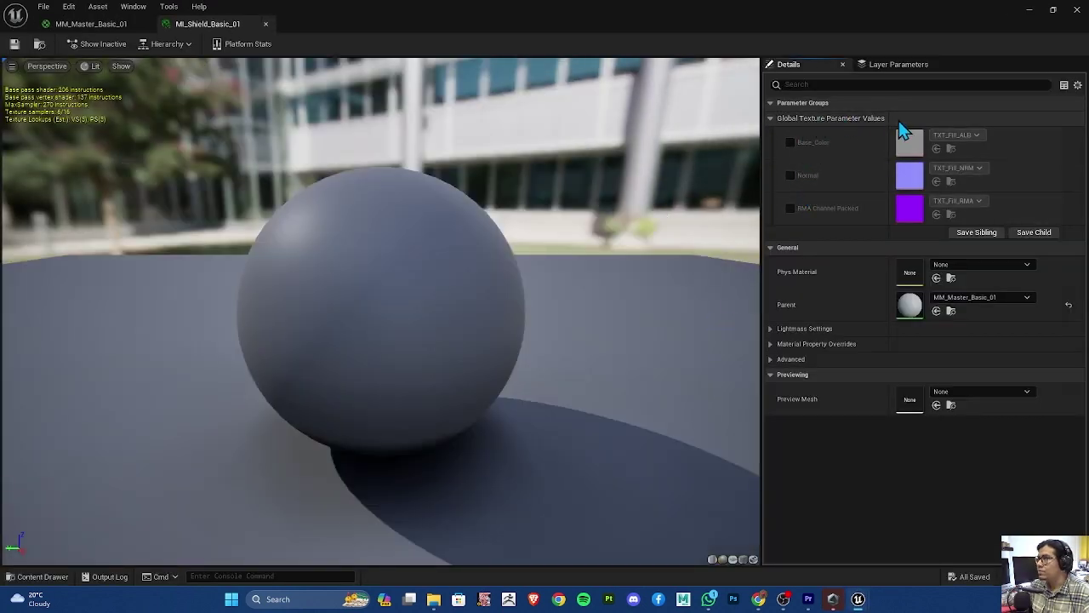
left_click(790, 143)
left_click(790, 175)
left_click(789, 207)
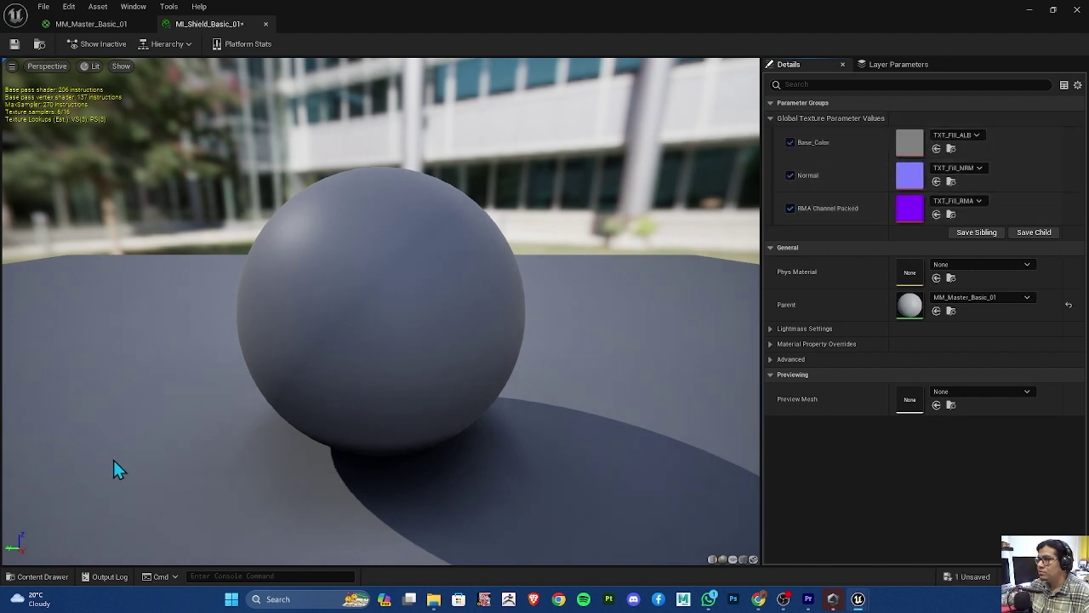
Drag TXT_Shield_ALB, TXT_Shield_NRM and TXT_Shield_RMA from Texturas into Base_Color, Normal and RMA
left_click(42, 578)
left_click(284, 209)
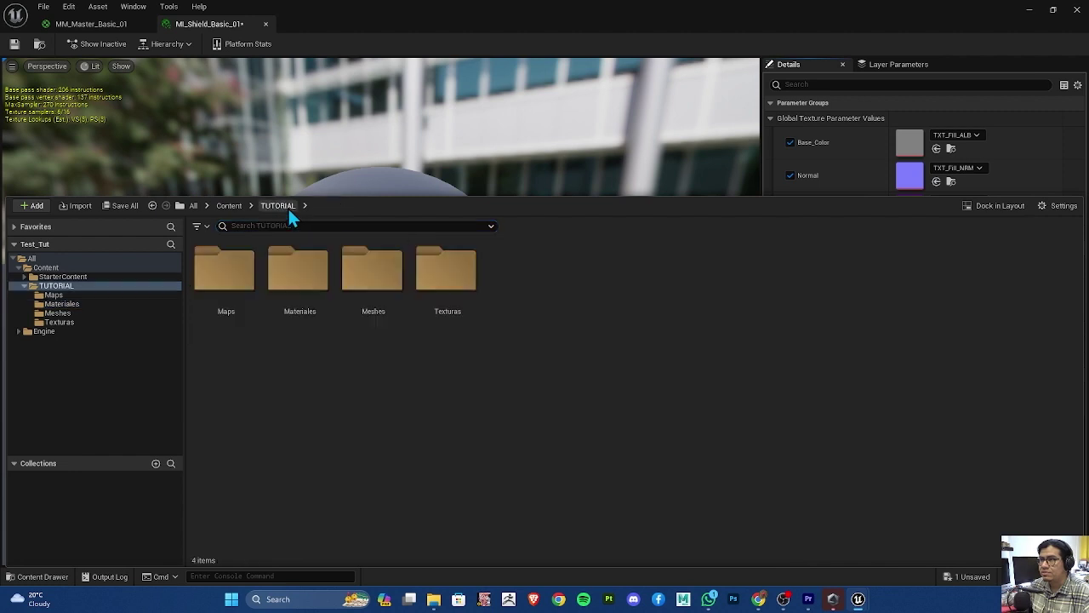
double_click(445, 281)
left_click_drag(740, 196, 740, 368)
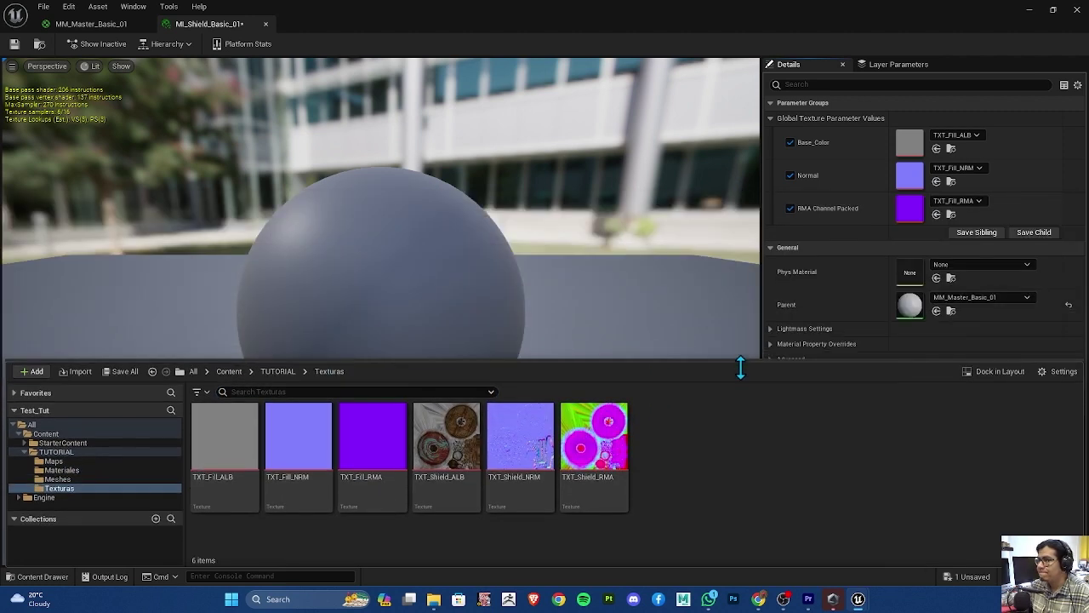
left_click_drag(446, 435, 909, 143)
left_click_drag(520, 436, 909, 176)
left_click_drag(594, 436, 912, 212)
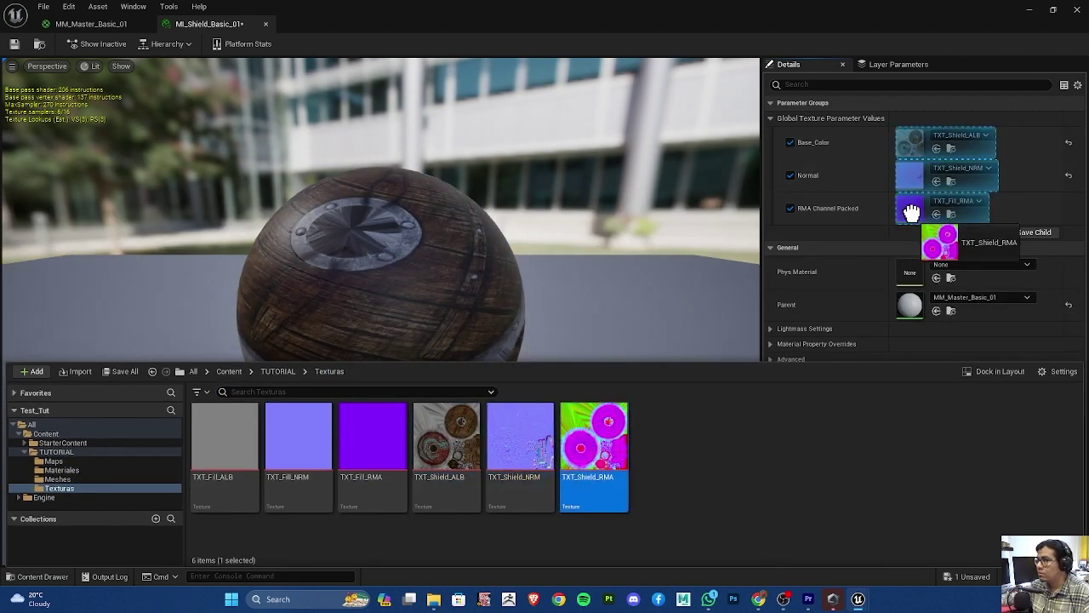
Resize and briefly hide the asset panel to view the preview, then return to TUTORIAL
left_click_drag(418, 364, 418, 474)
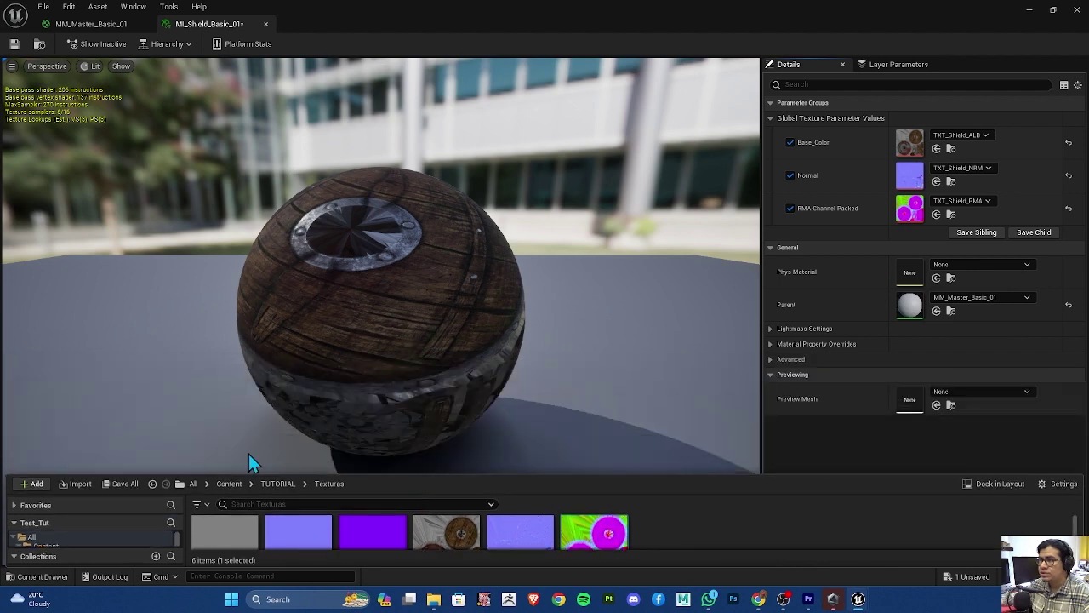
left_click(53, 577)
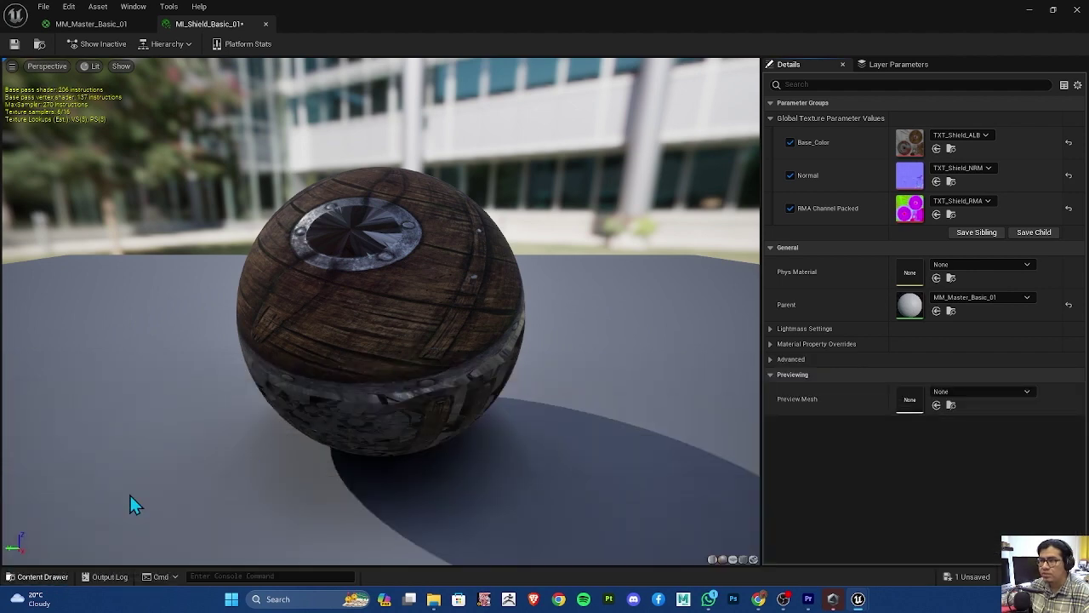
left_click(43, 577)
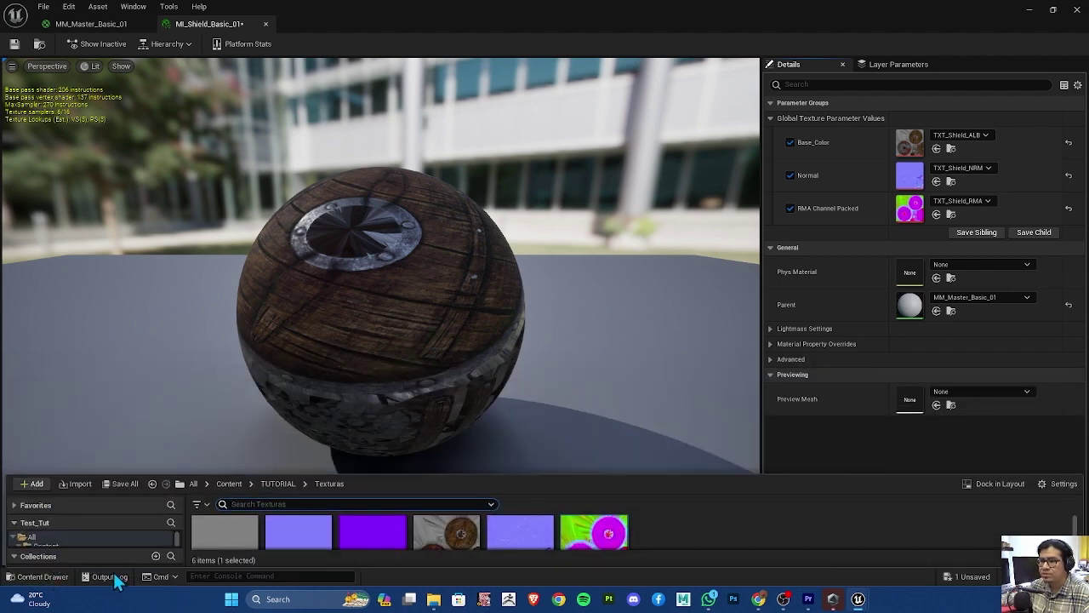
left_click_drag(301, 474, 310, 361)
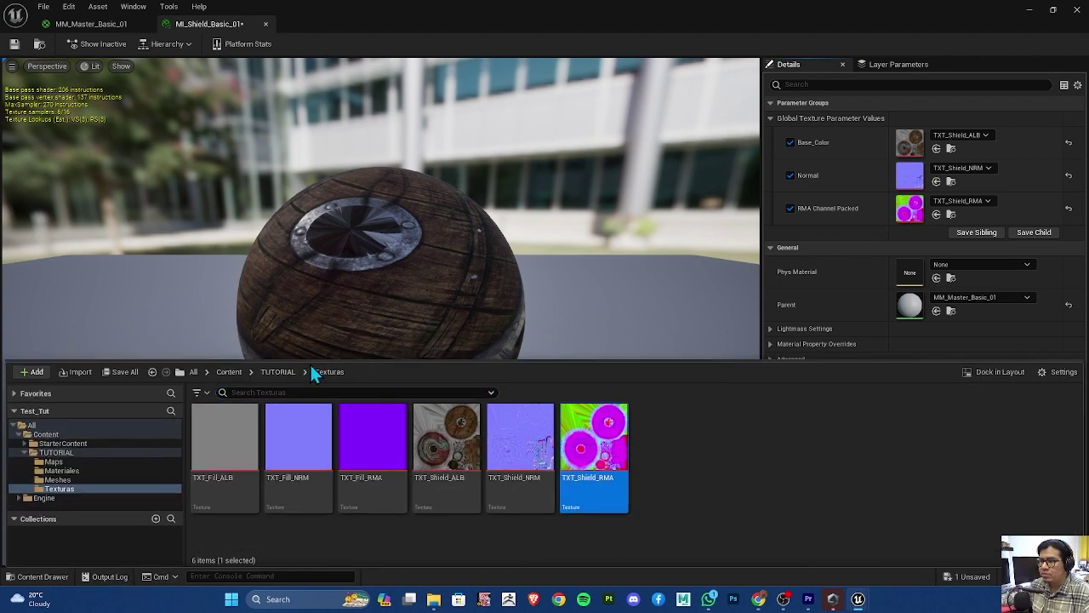
left_click(270, 369)
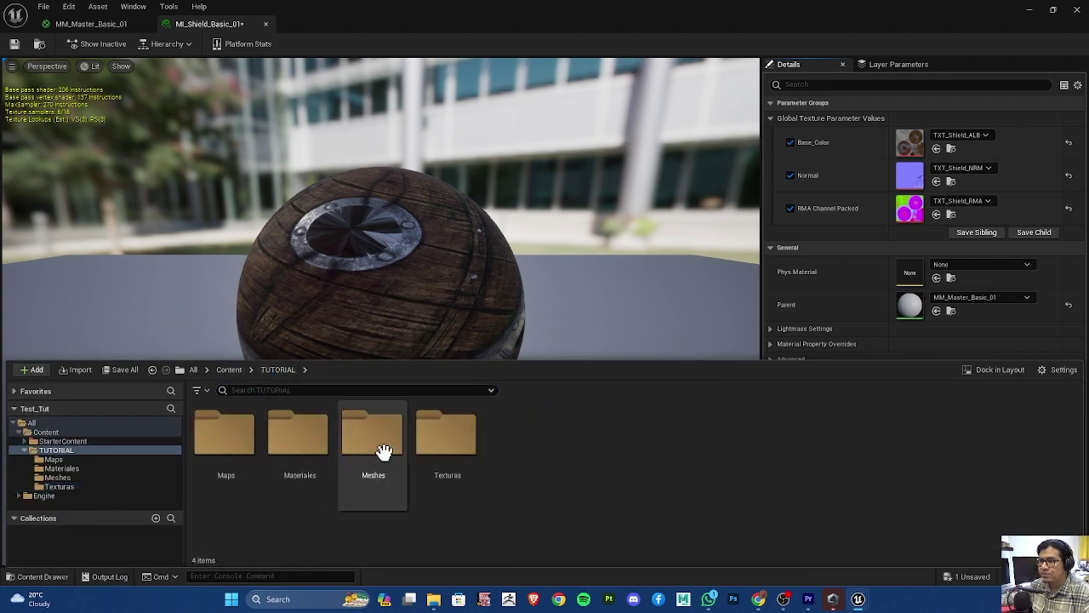
Force delete the lambert3 material from the Materiales folder
left_click(292, 441)
double_click(293, 441)
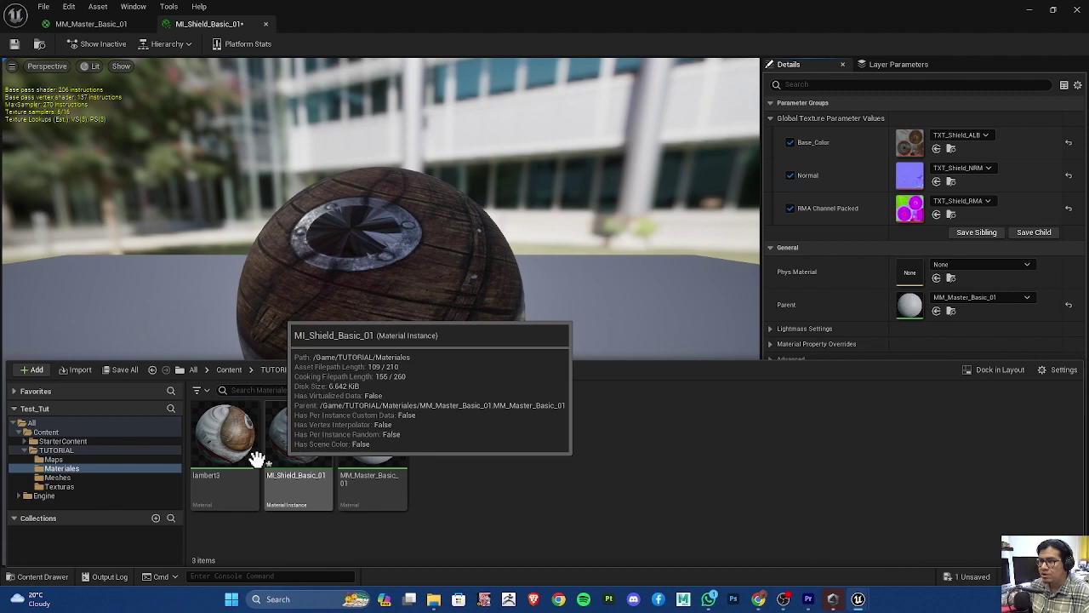
left_click(222, 445)
key("Delete")
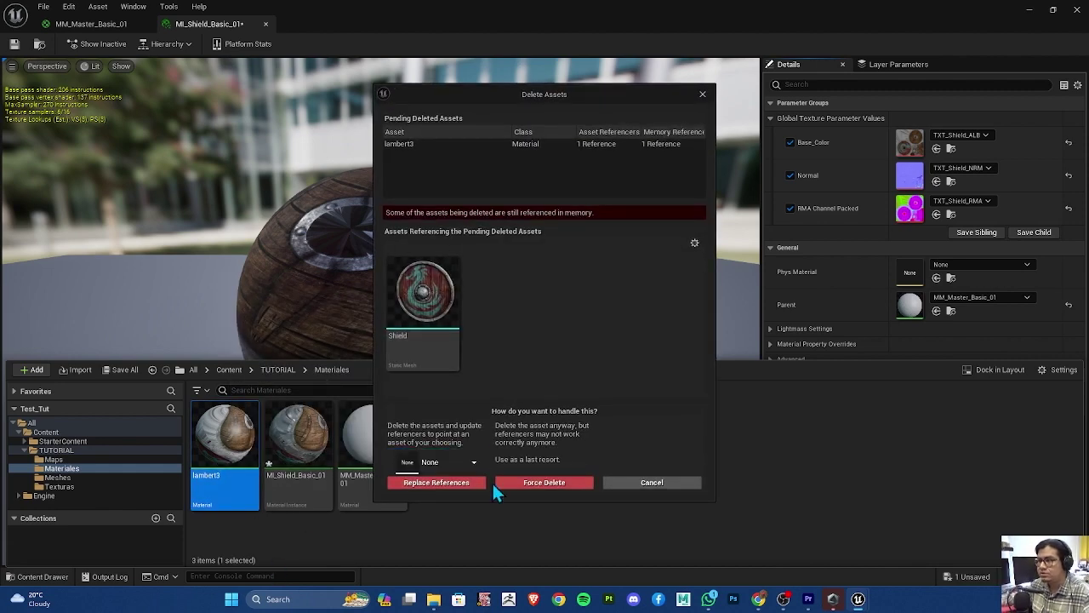
left_click(520, 483)
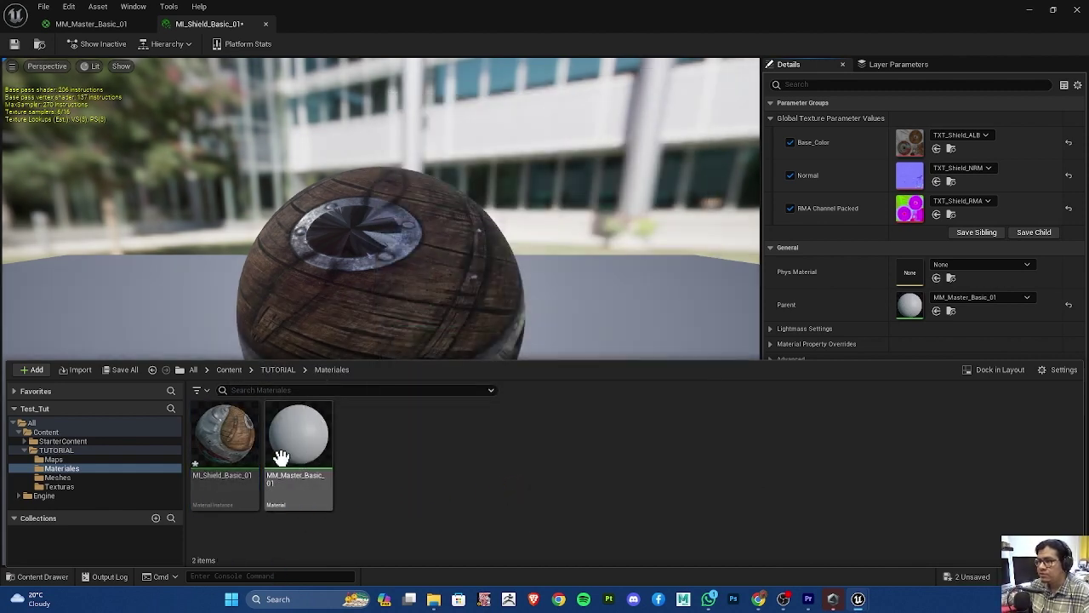
left_click(282, 371)
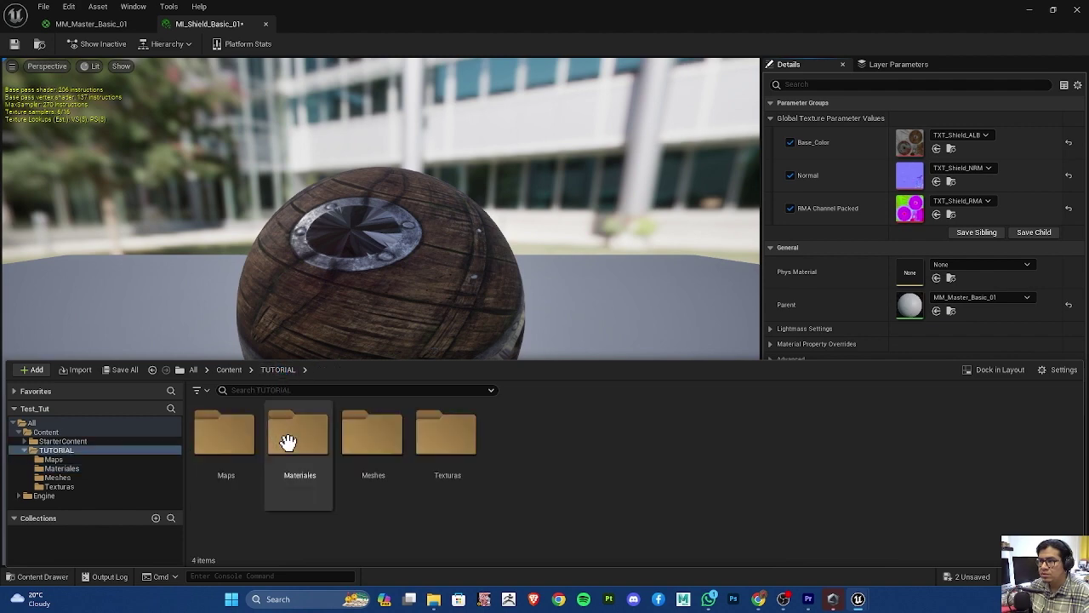
Open the Shield static mesh and set its Element 0 material to MI_Shield_Basic_01
double_click(359, 459)
left_click(228, 439)
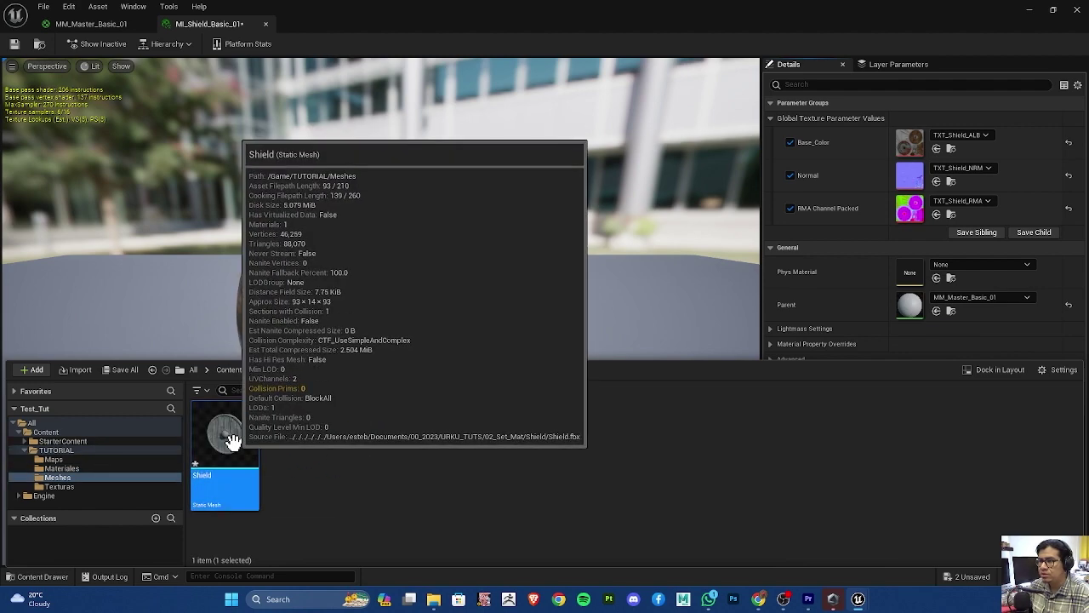
double_click(231, 441)
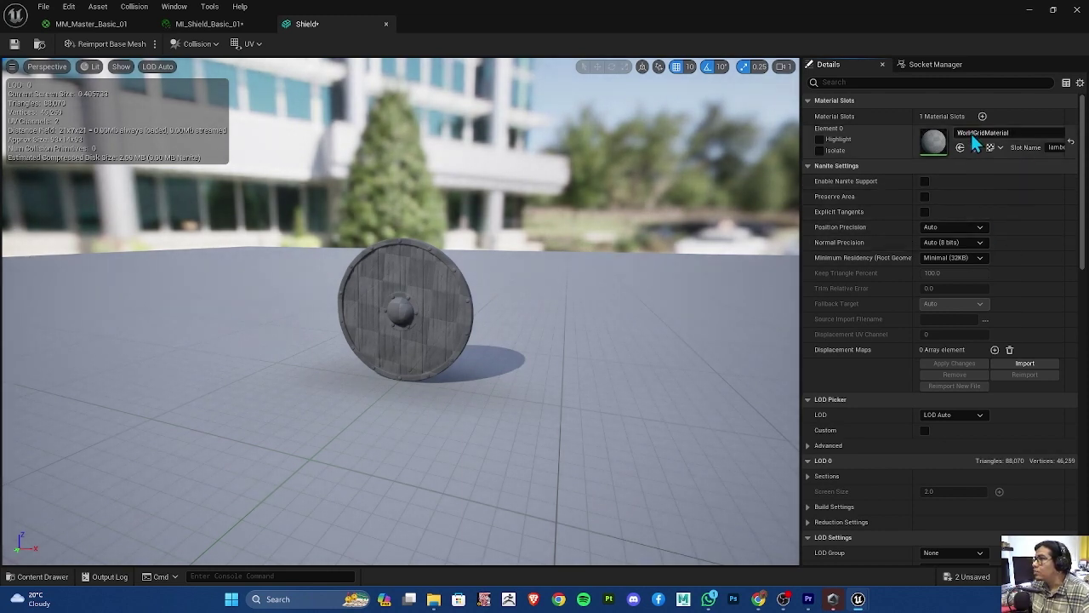
left_click(975, 139)
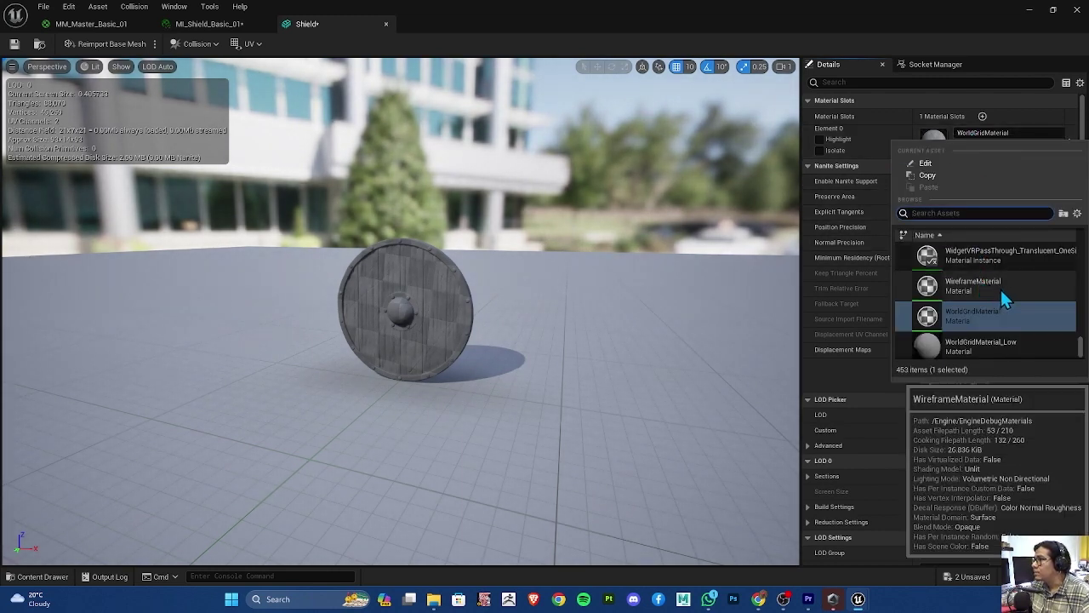
scroll(992, 264, "up", 2)
type("SHIEL")
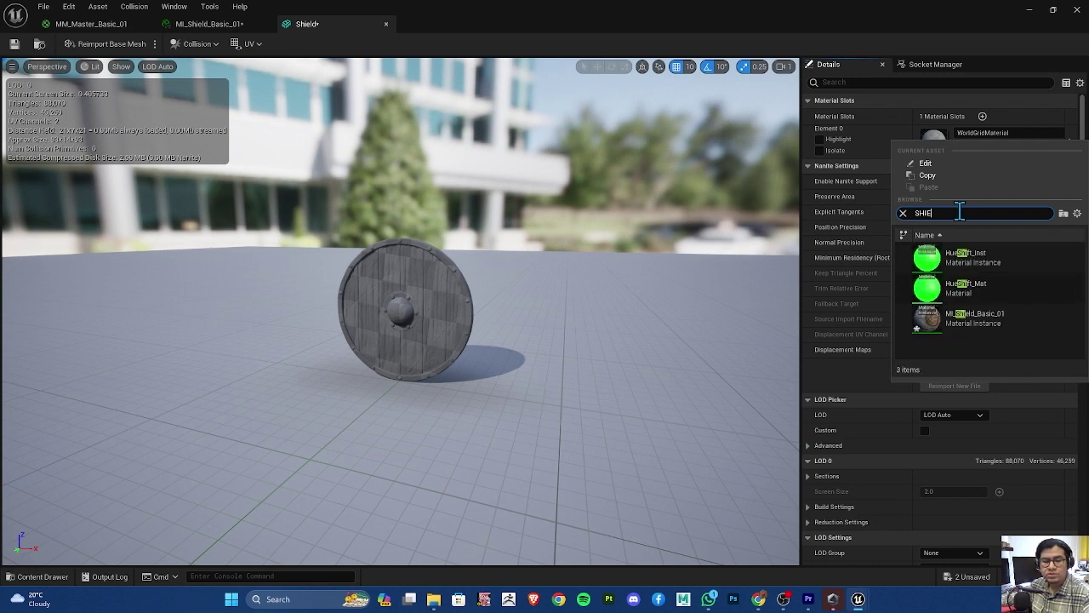
key("Return")
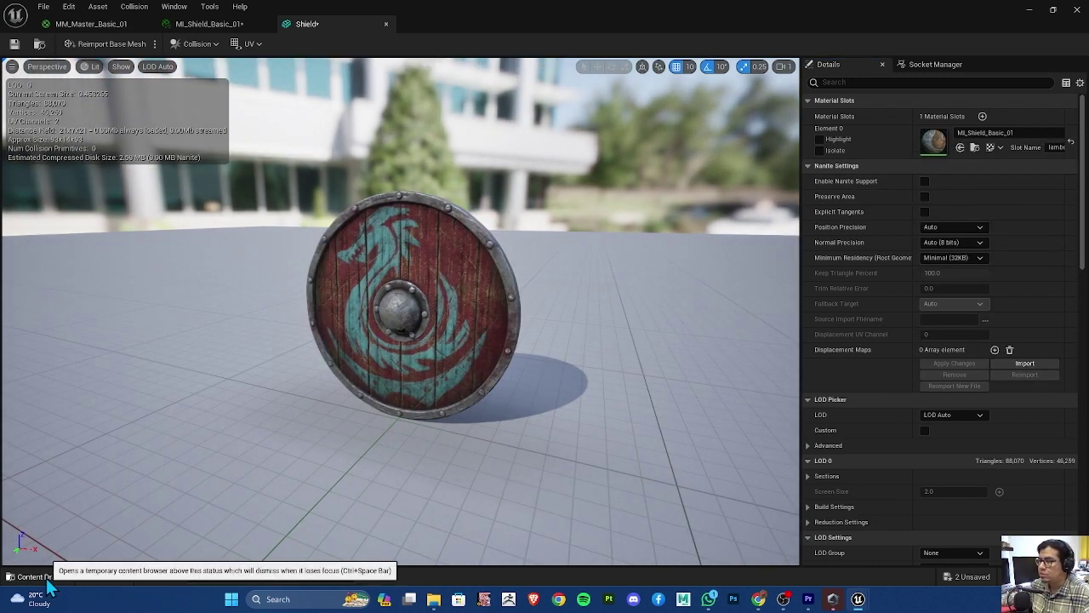
Orbit the mesh viewport to inspect the shield's back and painted front
left_click_drag(400, 306, 596, 307)
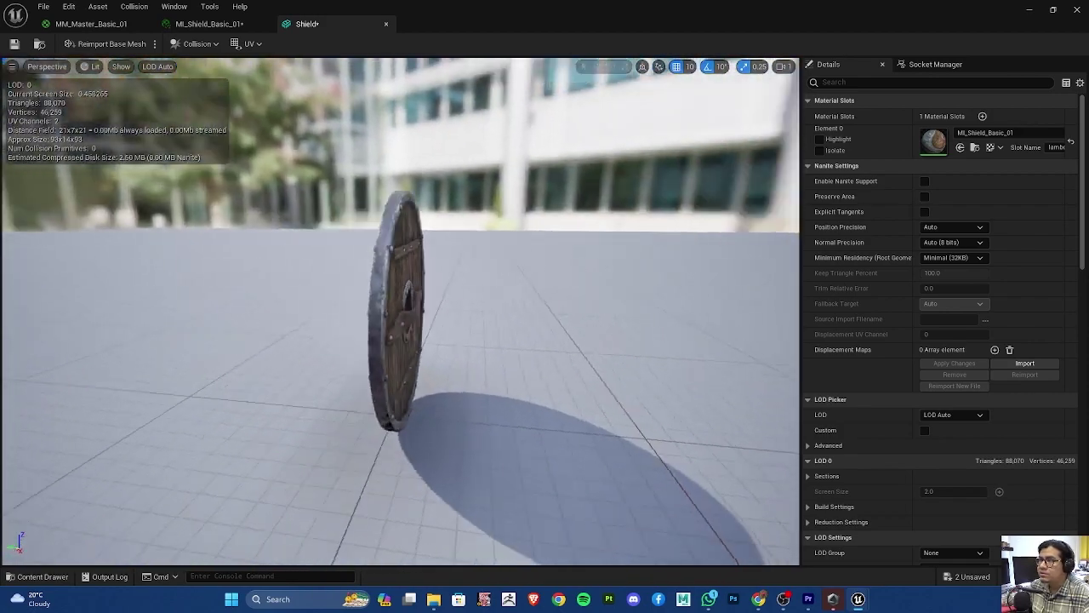
mouse_move(400, 306)
left_mouse_down()
mouse_move(528, 315)
mouse_move(511, 315)
left_mouse_up()
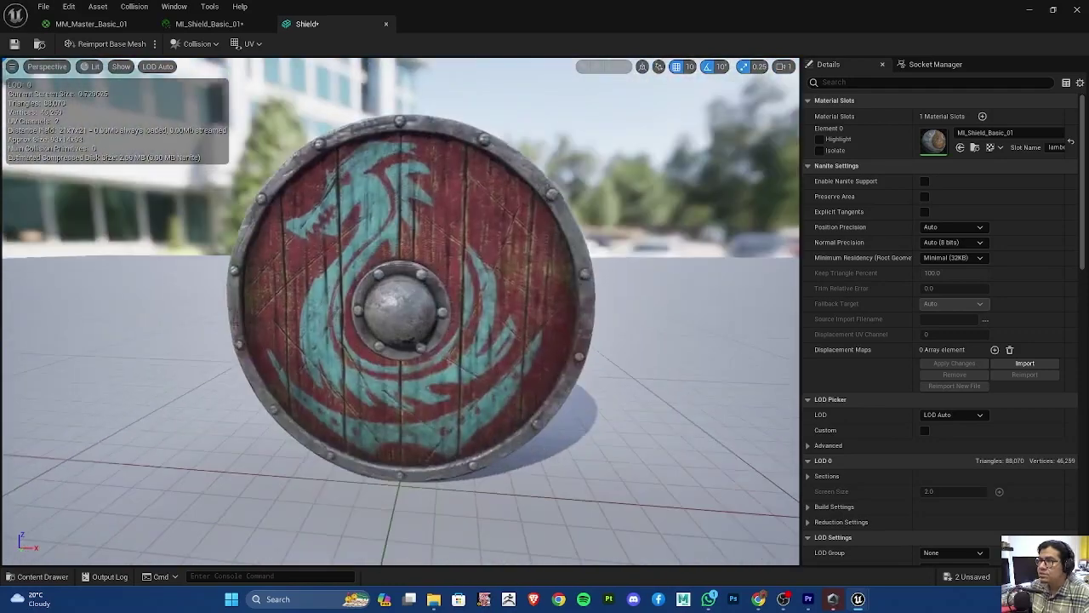
mouse_move(309, 284)
left_mouse_down()
mouse_move(358, 284)
mouse_move(340, 284)
mouse_move(348, 304)
left_mouse_up()
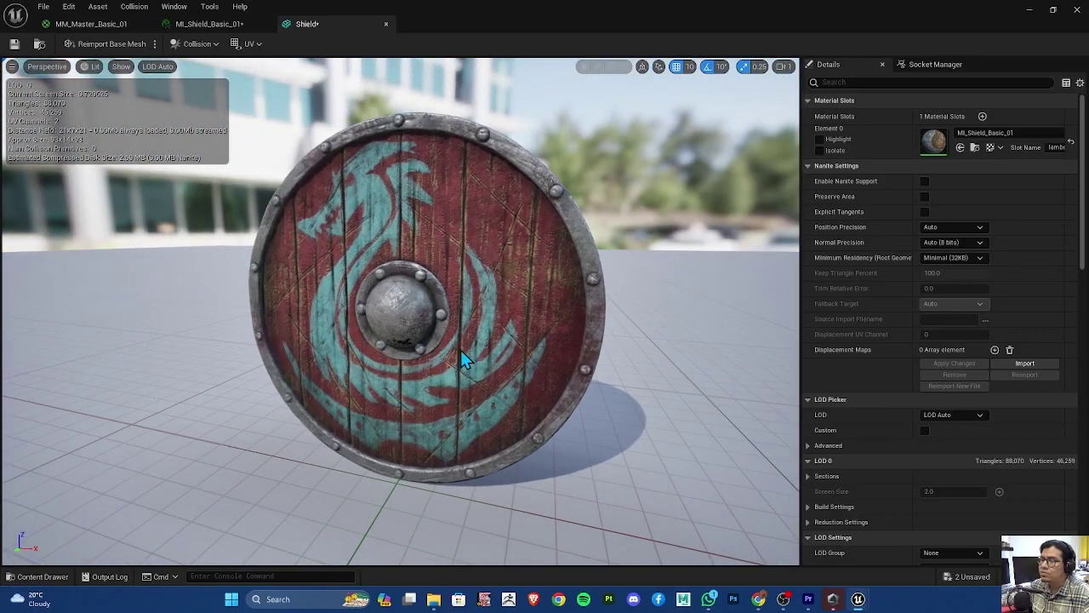
mouse_move(469, 359)
left_mouse_down()
mouse_move(498, 280)
mouse_move(493, 336)
mouse_move(511, 344)
left_mouse_up()
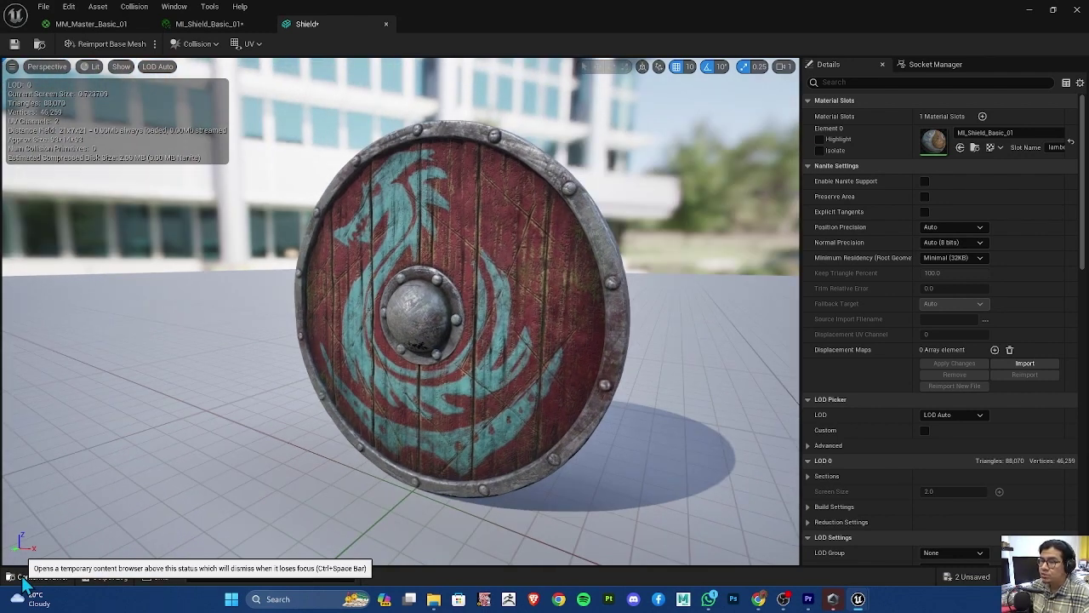
Browse to Content > TUTORIAL > Materiales and open MM_Master_Basic_01 in the material editor
left_click(23, 578)
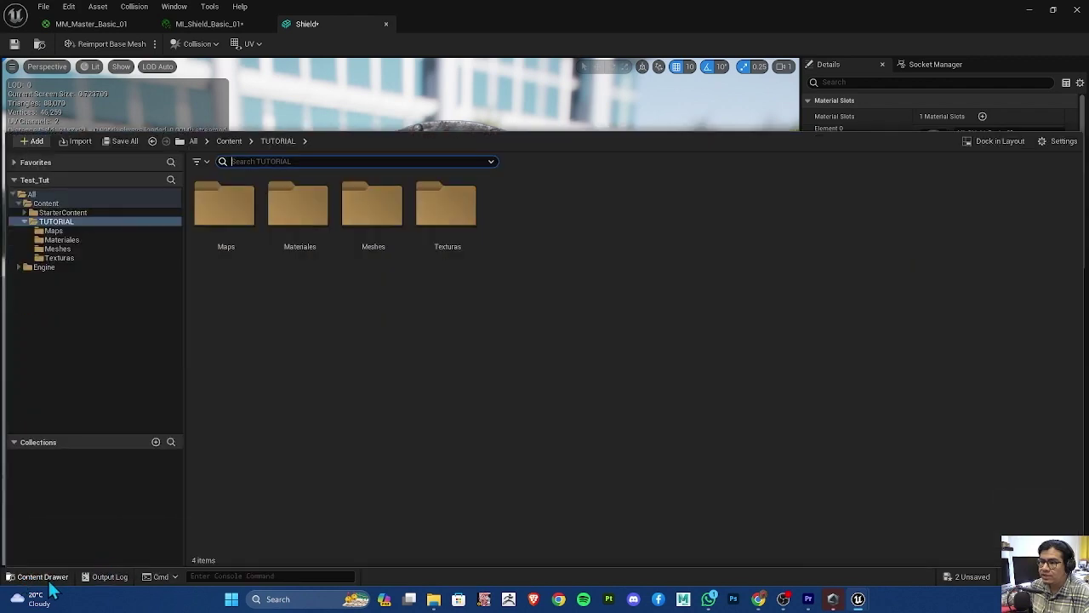
left_click(228, 141)
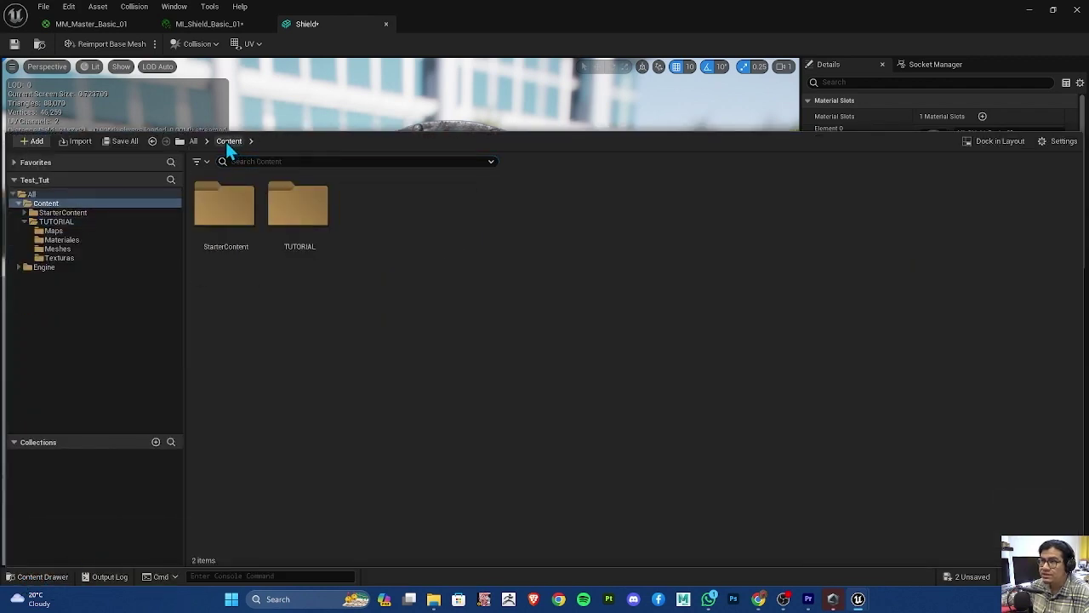
double_click(300, 208)
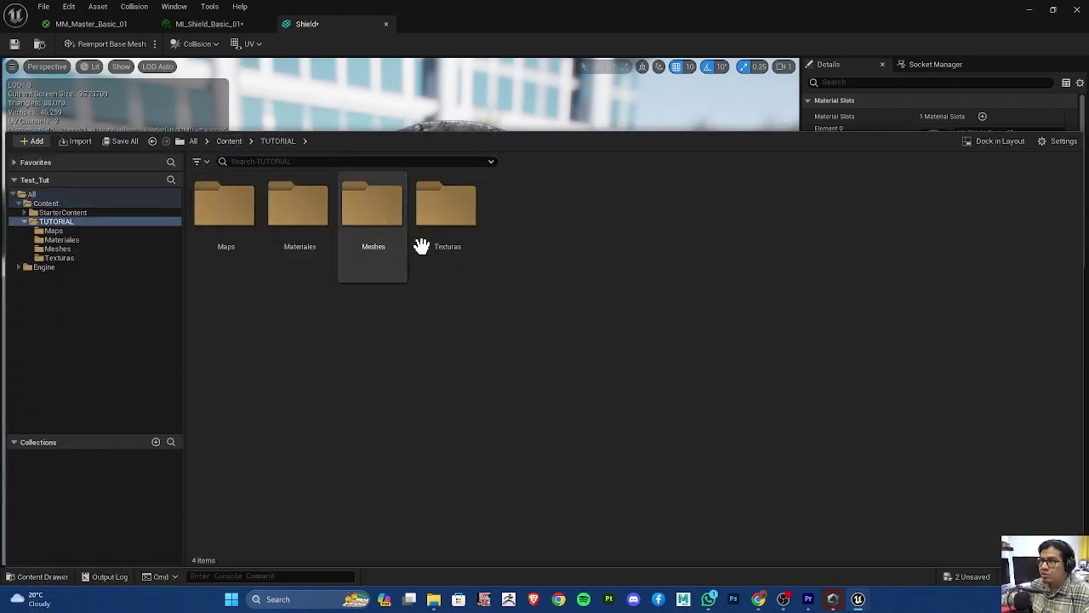
double_click(288, 213)
left_click(214, 211)
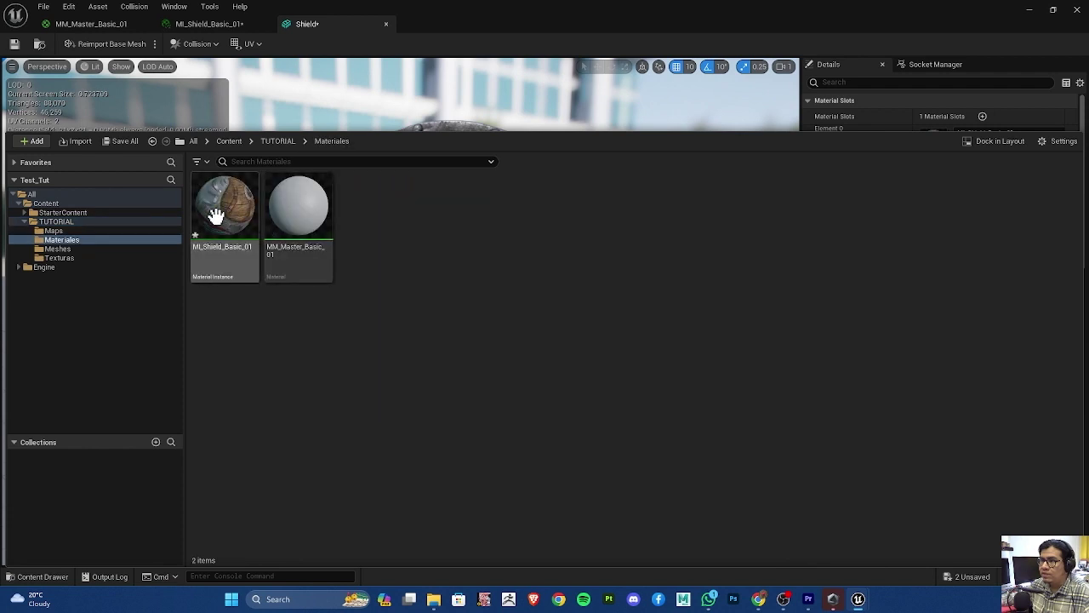
left_click(325, 223)
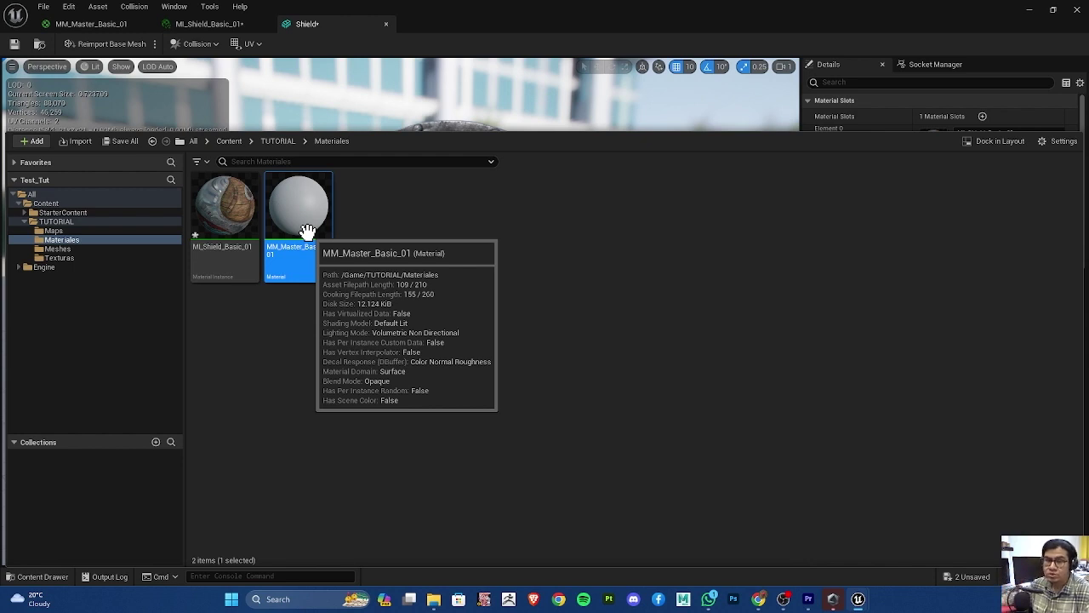
double_click(307, 230)
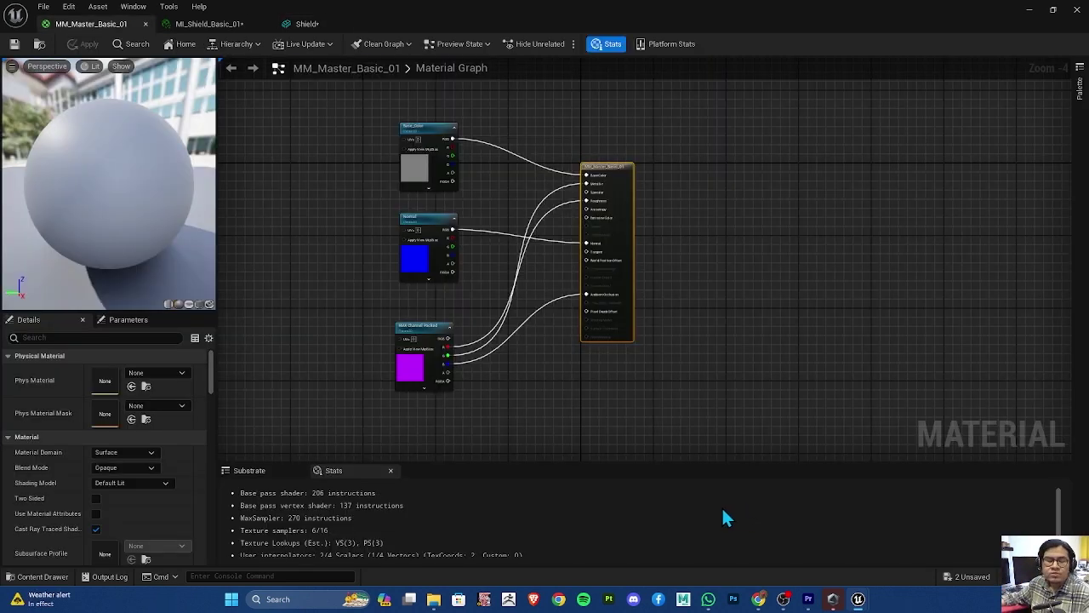
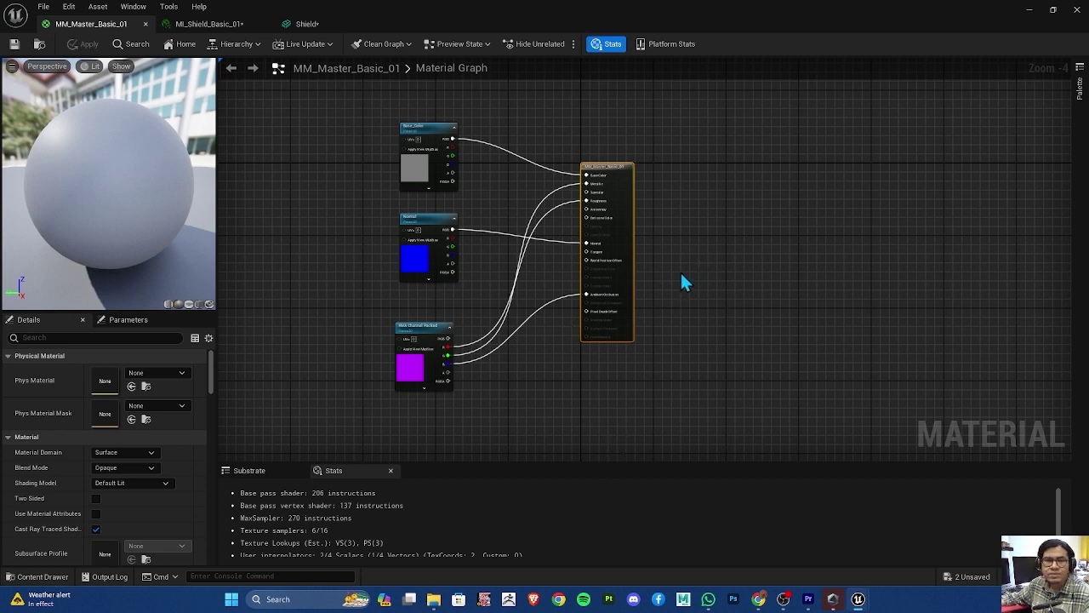
Recentre and zoom the material graph, moving the Base_Color texture node up and left
right_click_drag(612, 219, 598, 303)
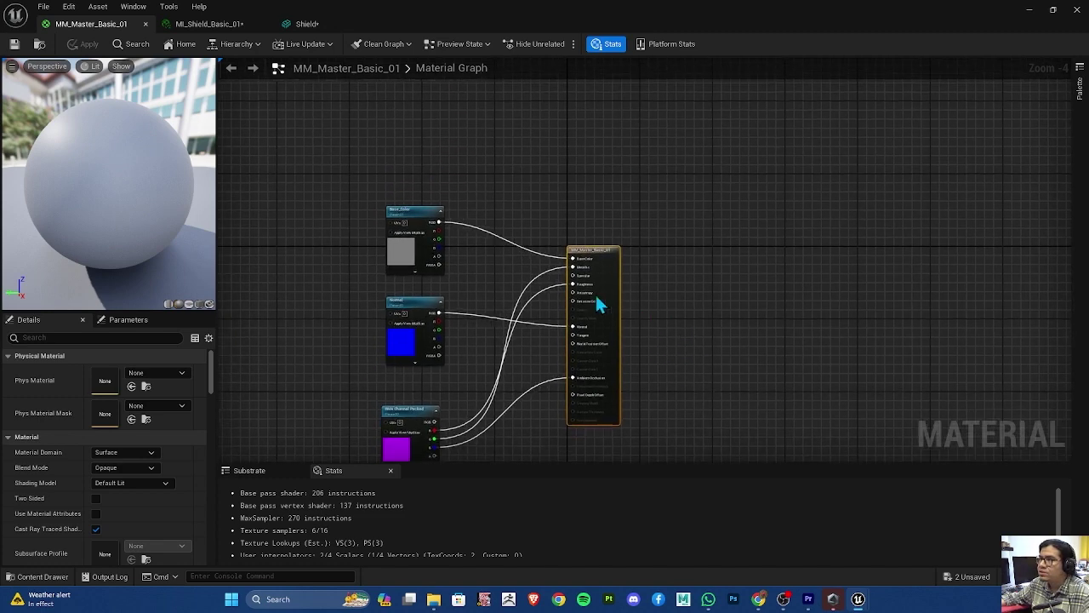
scroll(457, 261, "up", 1)
scroll(455, 226, "up", 1)
left_click_drag(406, 195, 302, 130)
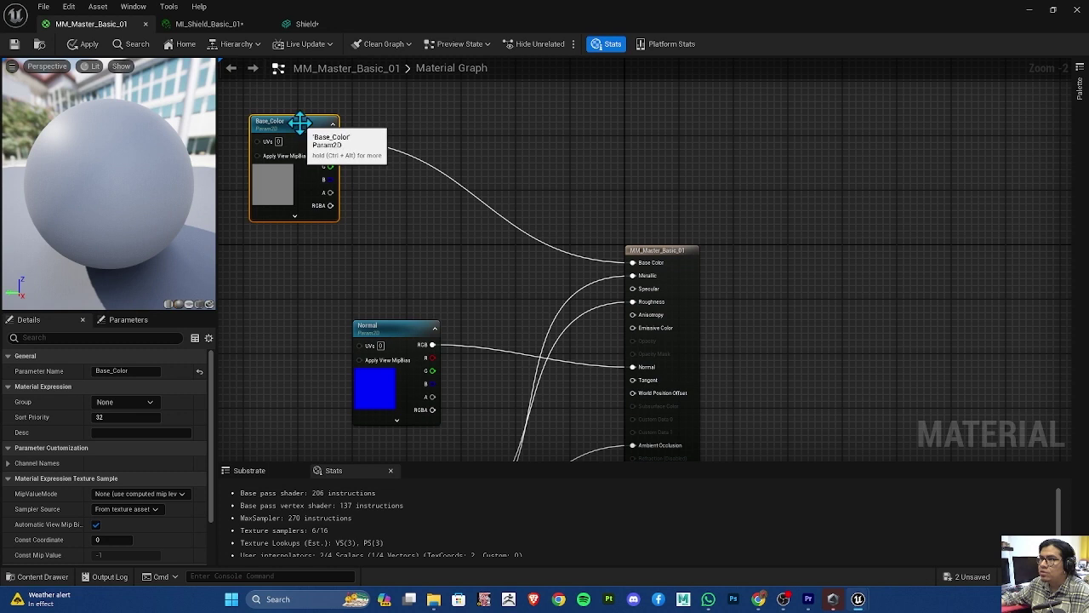
scroll(409, 224, "down", 1)
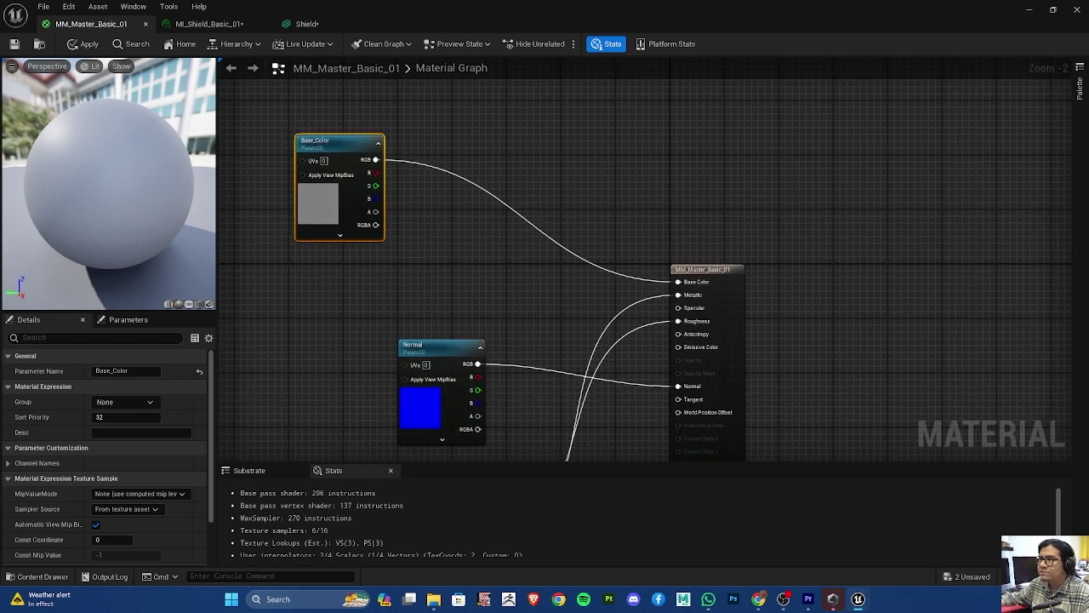
left_click(505, 156)
right_click_drag(506, 155, 522, 182)
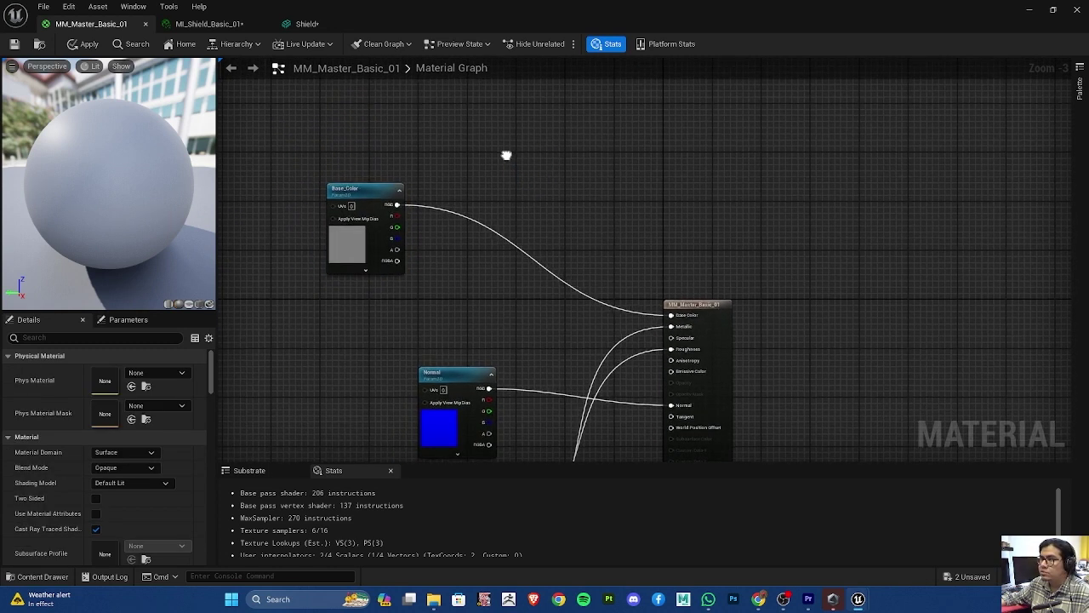
Bring up the node search palette over empty graph space and scroll its expression list
right_click(509, 164)
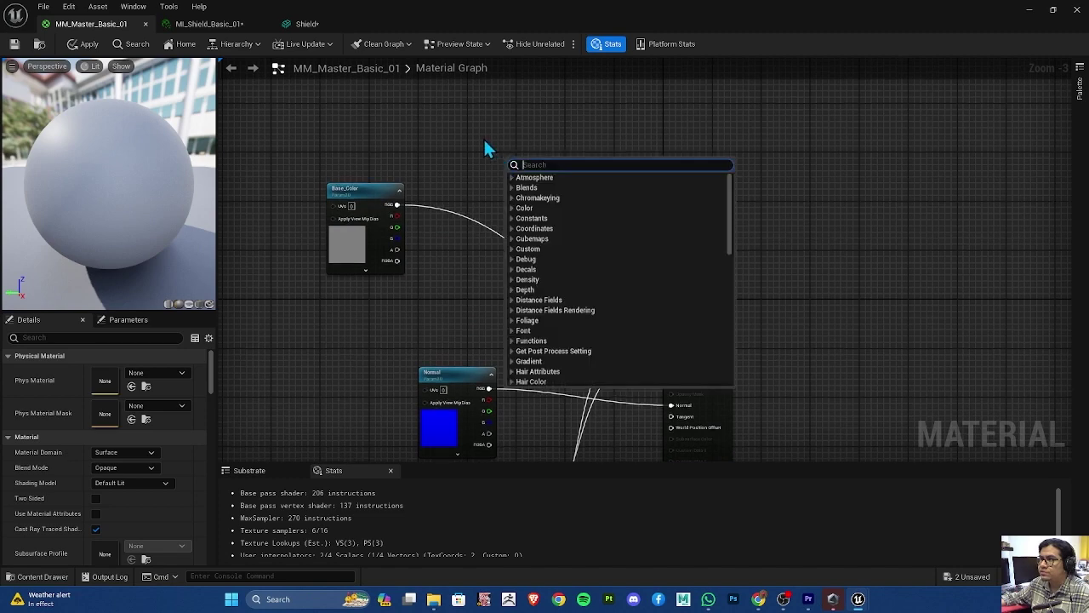
right_click(481, 127)
left_click(453, 134)
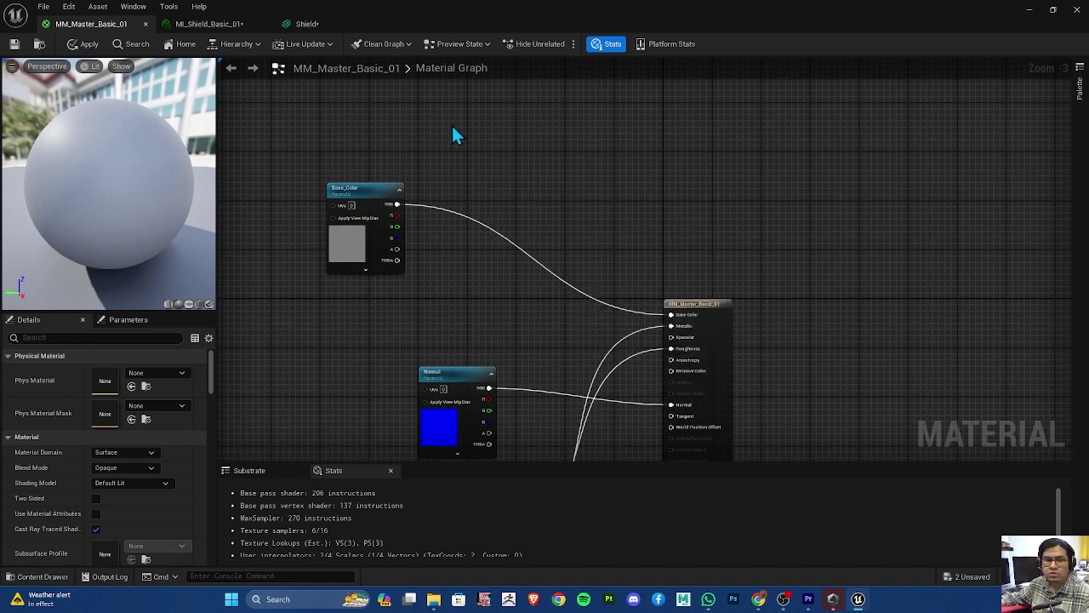
right_click(454, 135)
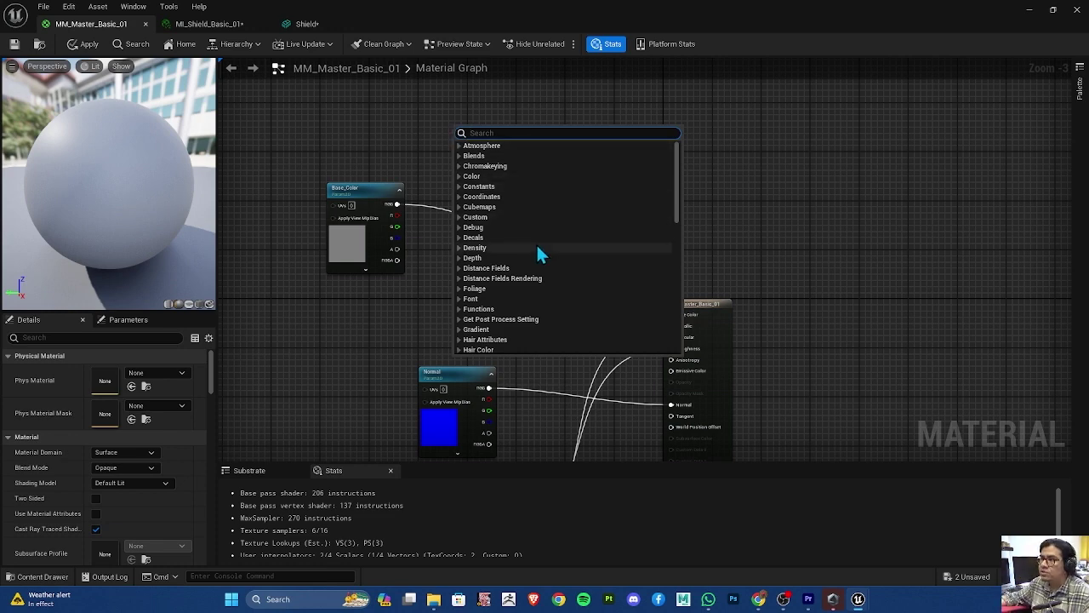
scroll(538, 251, "down", 3)
scroll(539, 262, "down", 3)
scroll(551, 274, "down", 3)
scroll(553, 272, "down", 3)
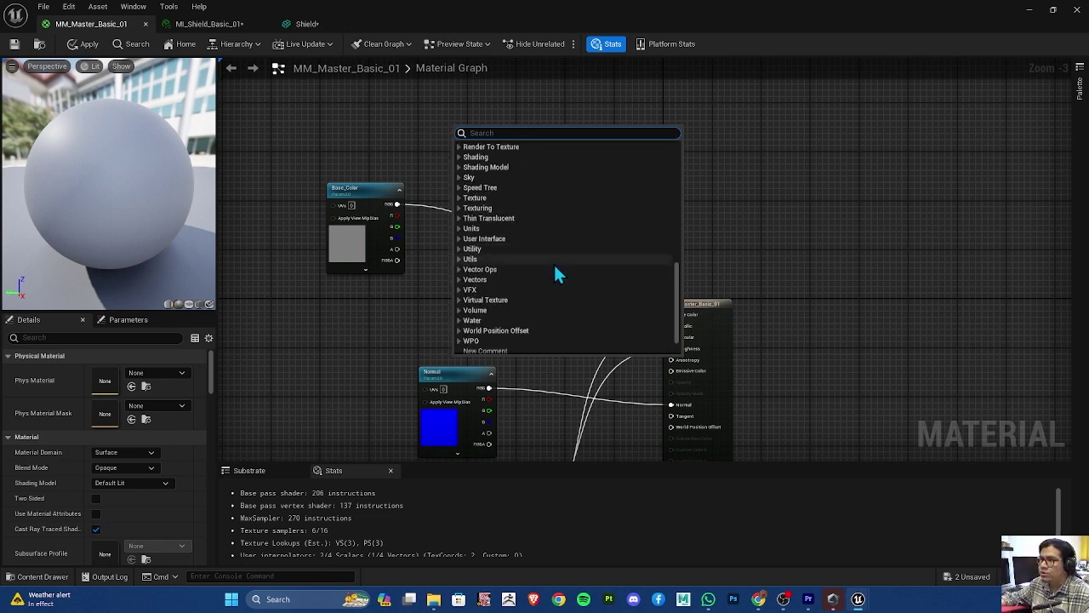
scroll(557, 274, "up", 3)
scroll(557, 272, "up", 3)
scroll(562, 269, "up", 3)
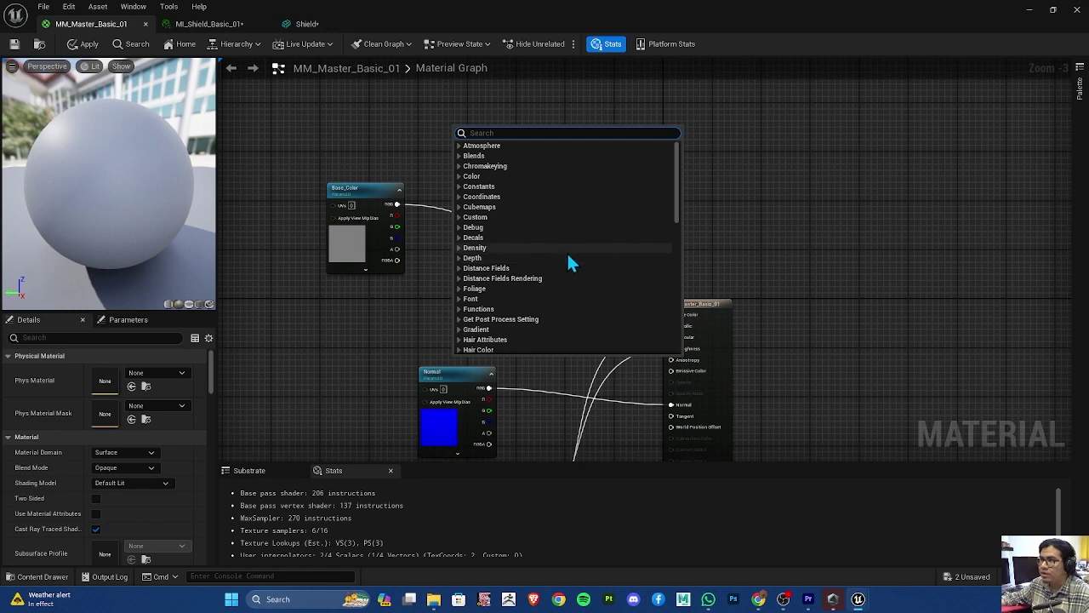
Search 'con' and add Constant and Constant2Vector nodes to the graph
type("co")
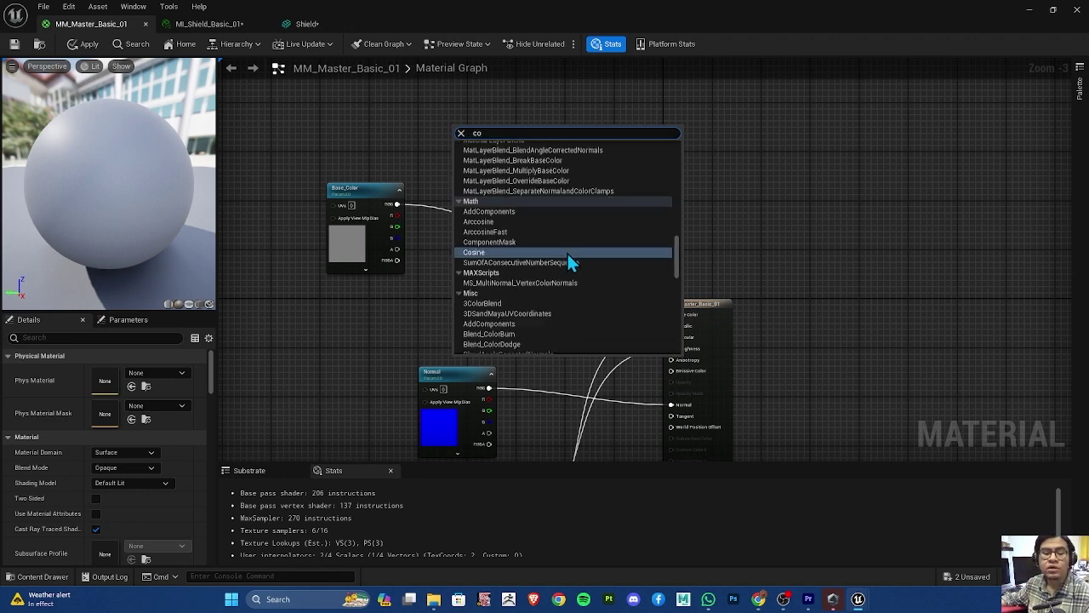
type("n")
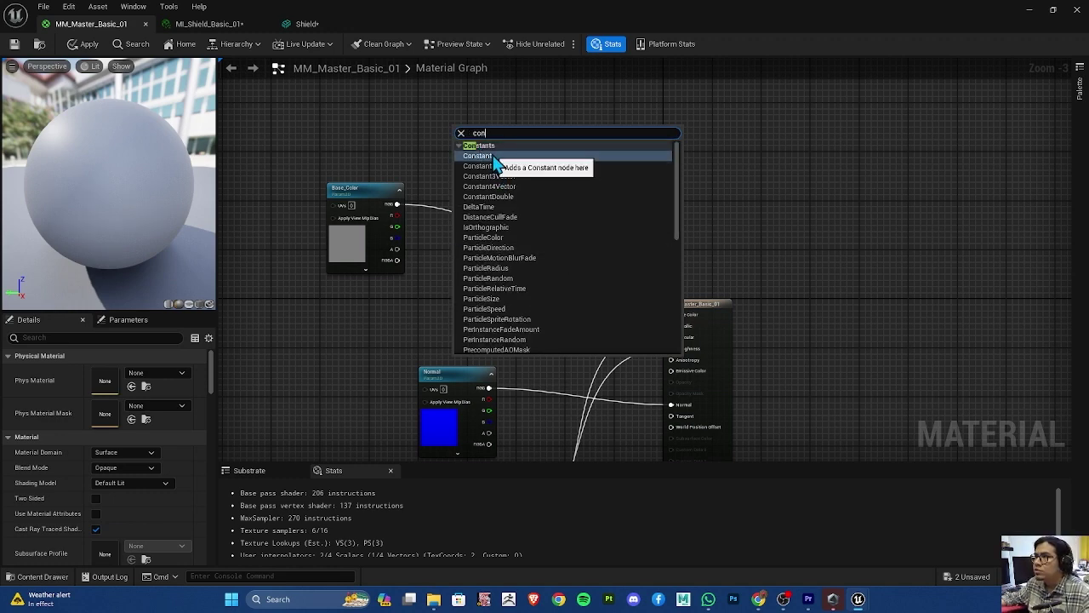
left_click(492, 153)
right_click(540, 146)
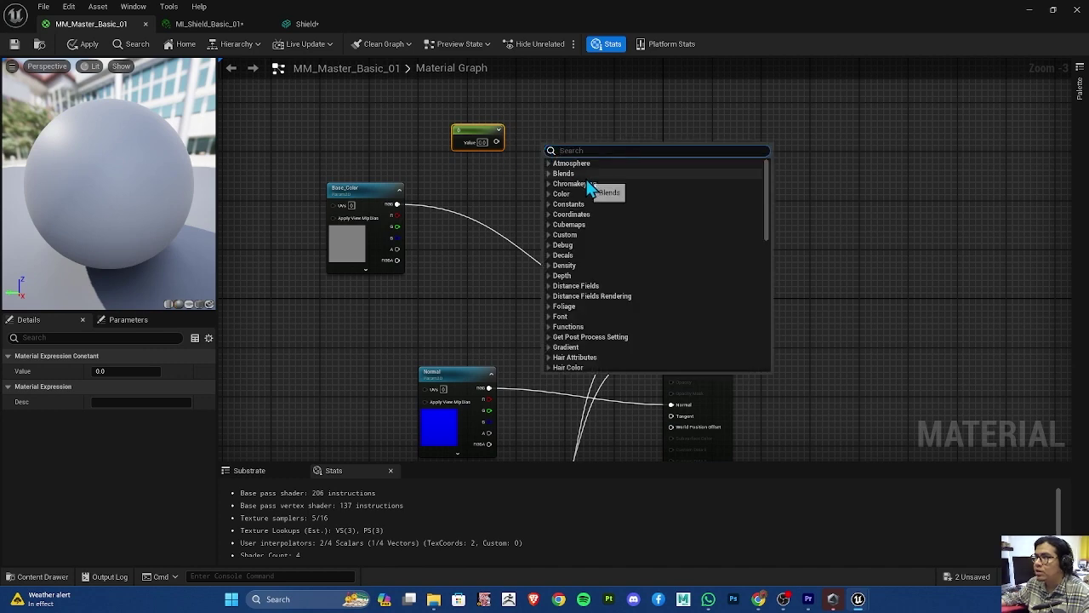
type("con")
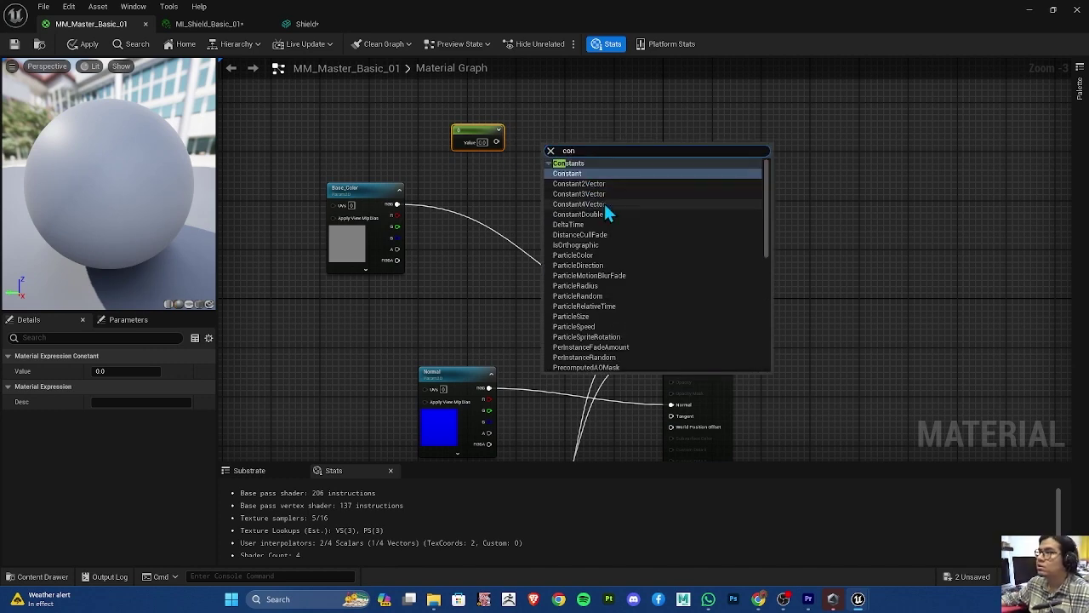
left_click(605, 181)
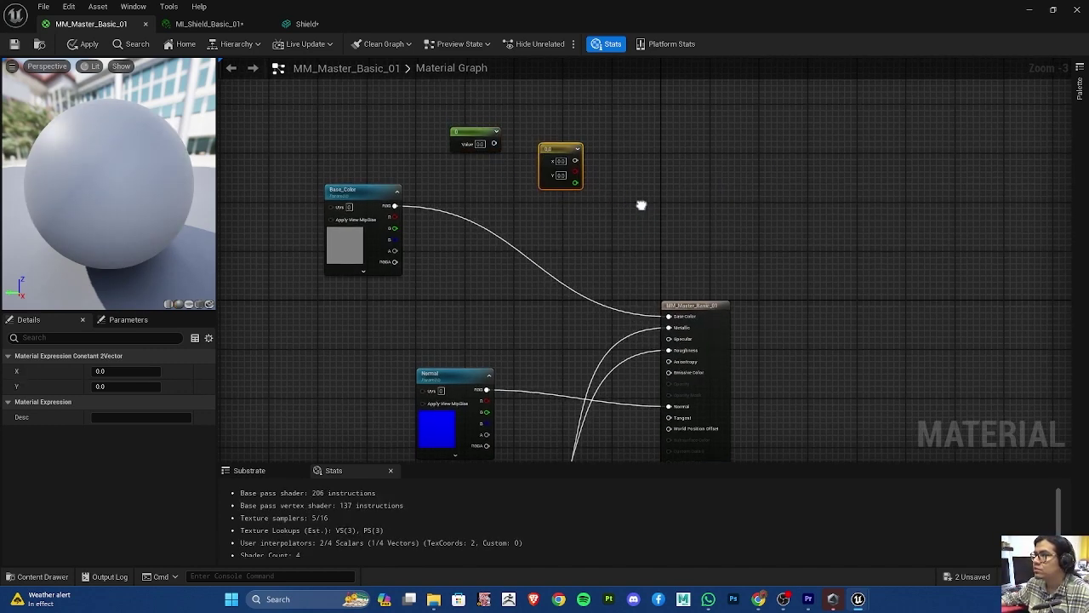
Line up the Constant, Constant2Vector, Constant3Vector and Constant4Vector nodes in a top row
left_click_drag(552, 149, 544, 113)
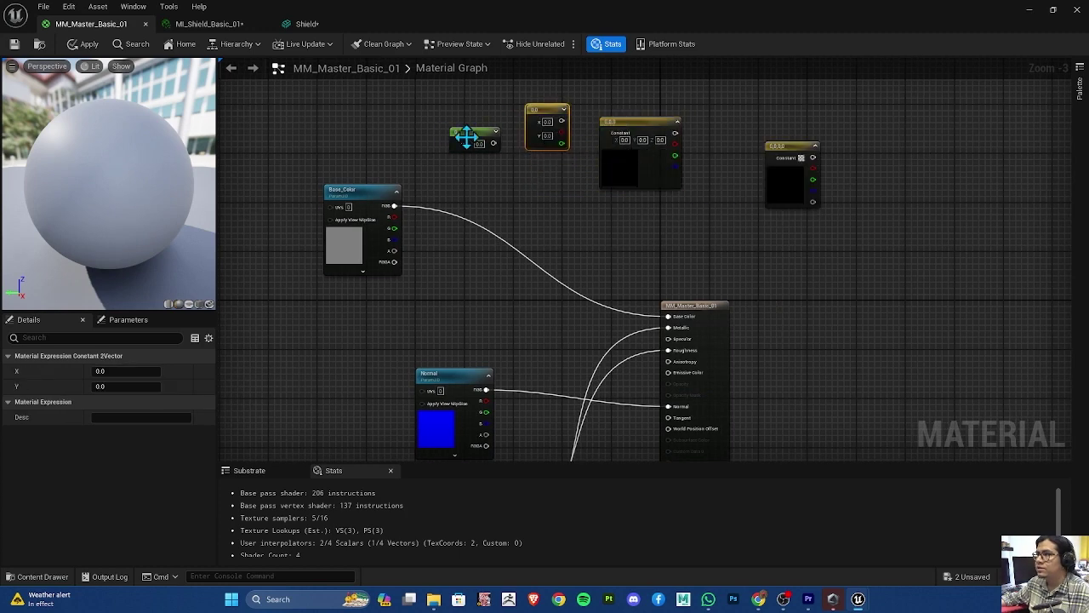
left_click_drag(477, 141, 473, 125)
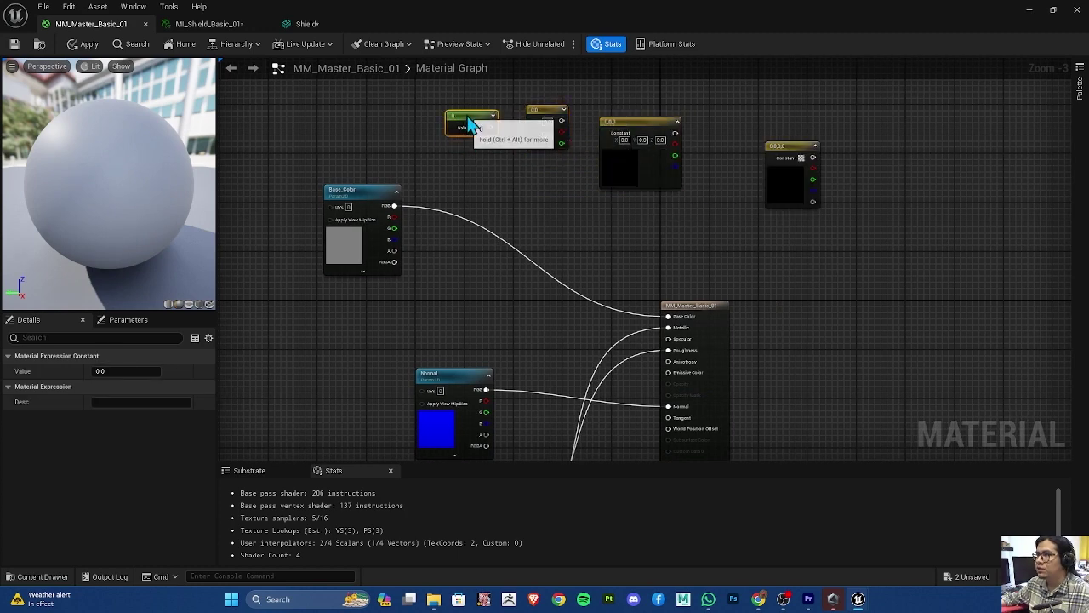
left_click(645, 114)
left_click_drag(639, 119, 638, 108)
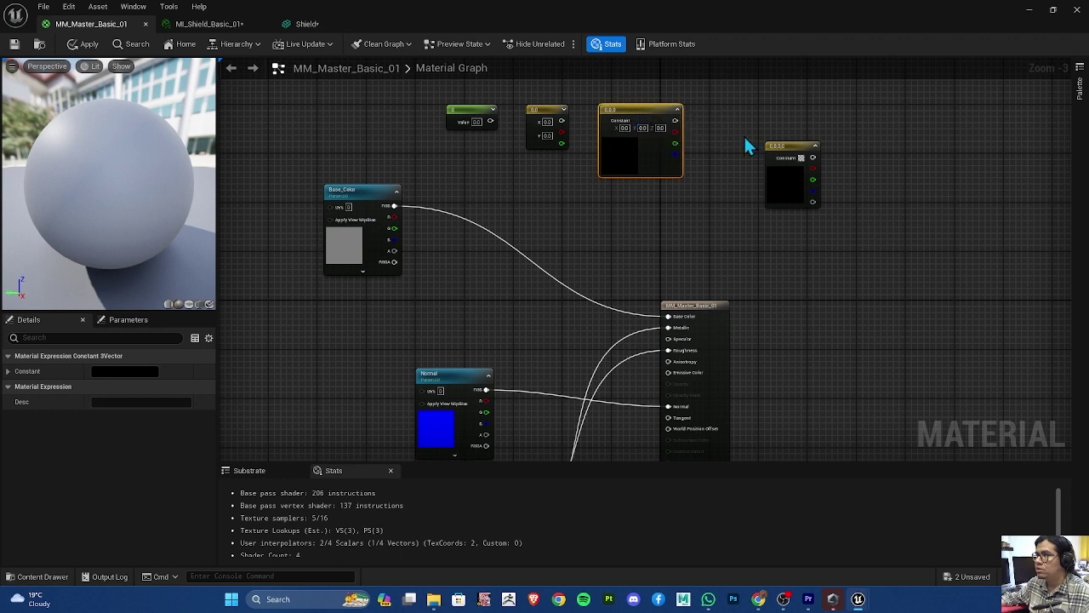
mouse_move(789, 150)
left_mouse_down()
mouse_move(783, 125)
mouse_move(746, 112)
left_mouse_up()
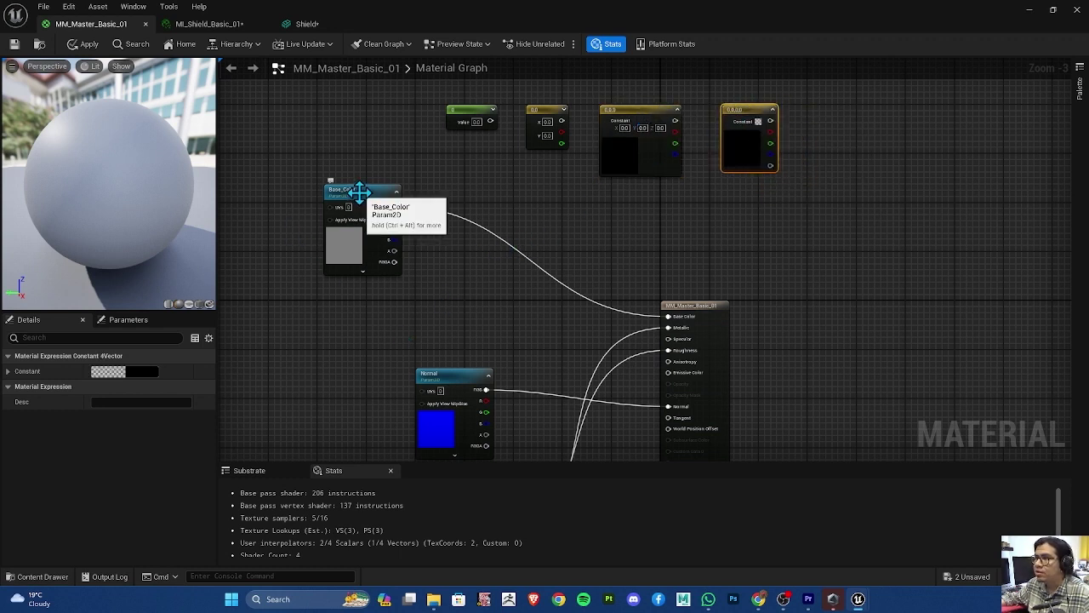
left_click_drag(365, 197, 327, 196)
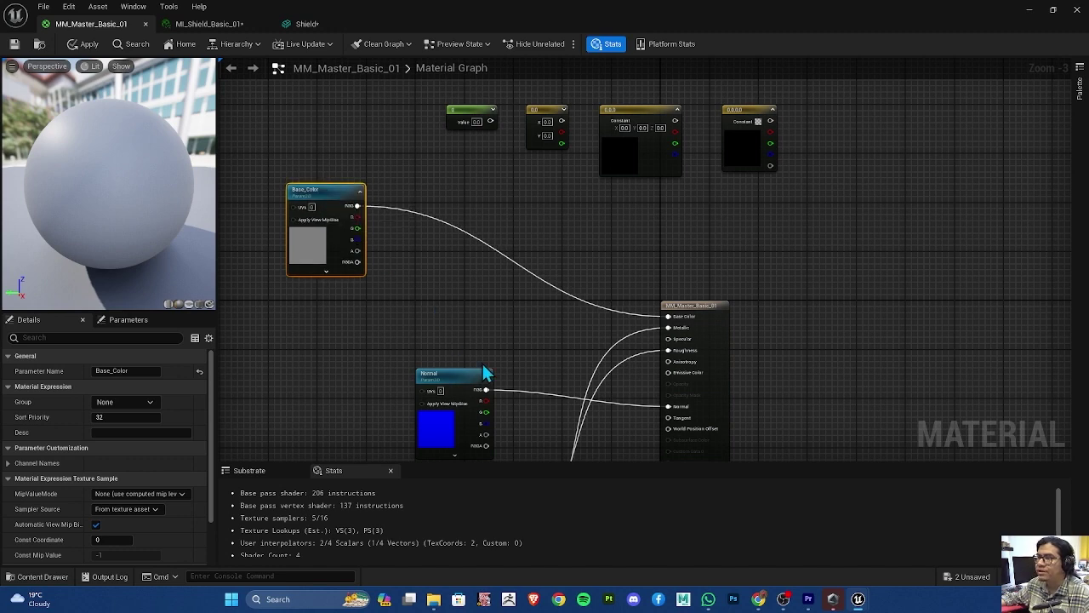
left_click(476, 312)
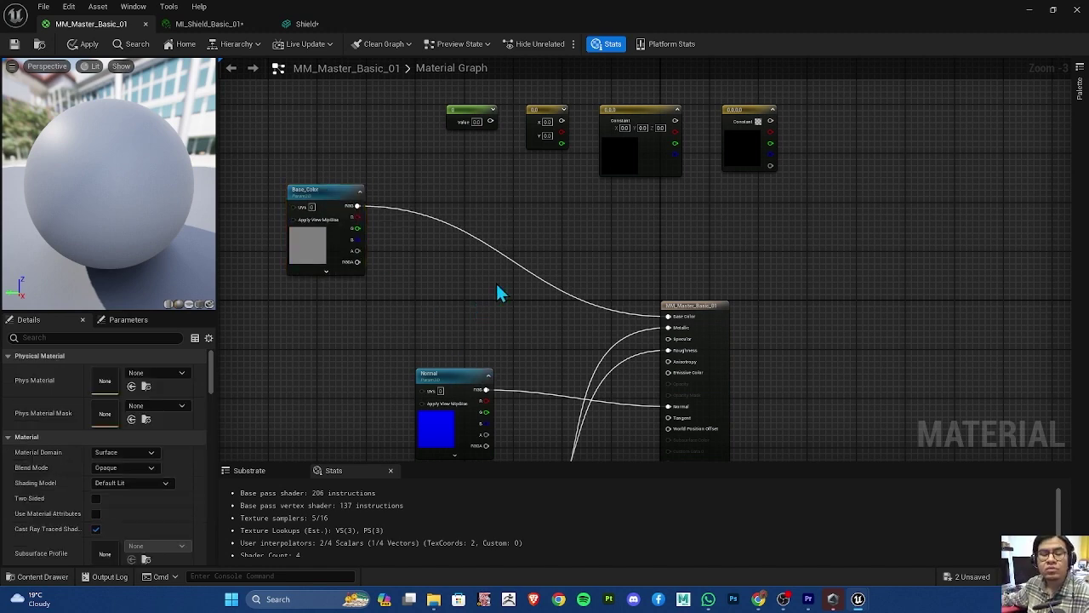
Add a Multiply node via 'MUL' and wire its output into Base Color
right_click(534, 248)
type("MUL")
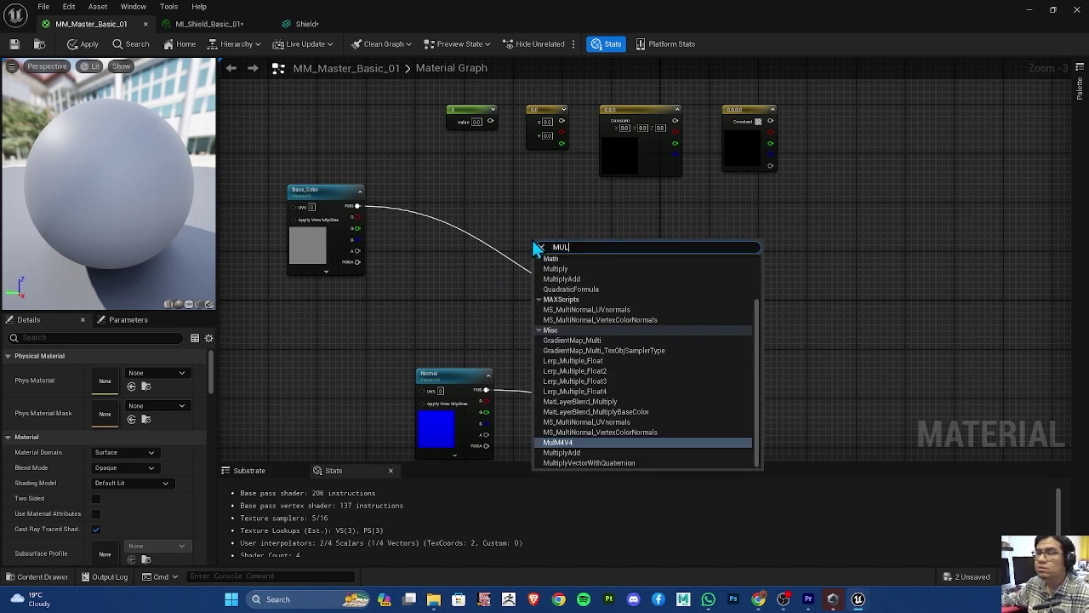
left_click(579, 271)
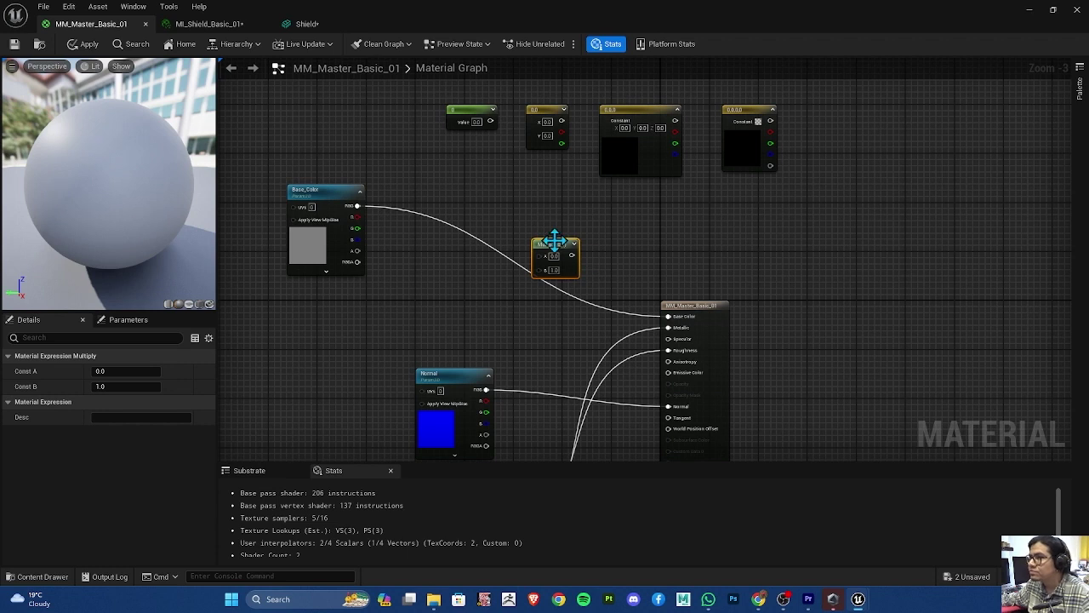
left_click_drag(554, 241, 475, 268)
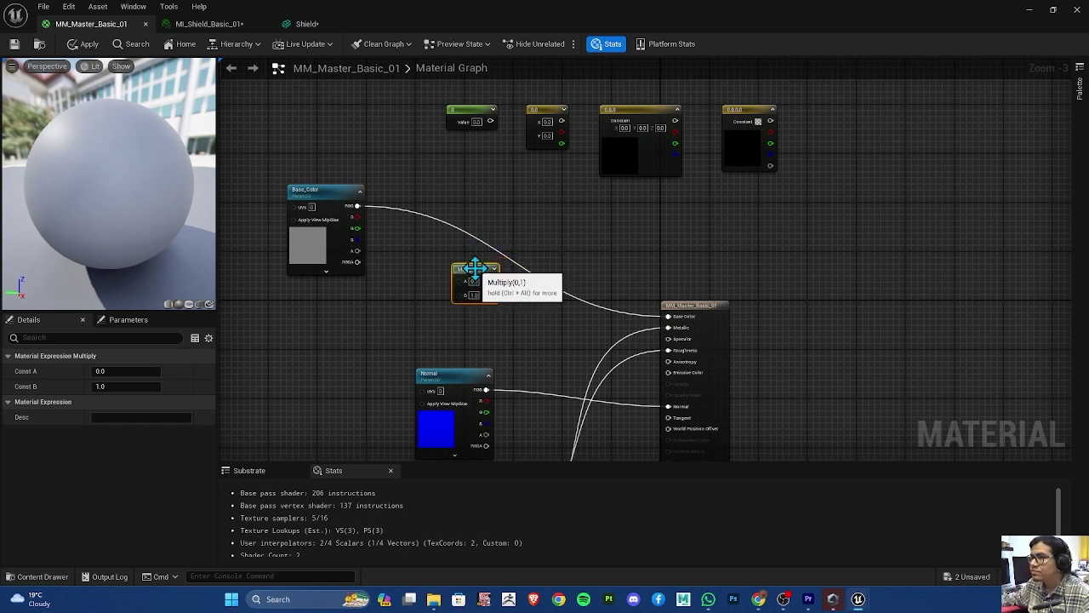
mouse_move(358, 206)
left_mouse_down()
mouse_move(455, 253)
mouse_move(436, 237)
left_mouse_up()
left_click(441, 196)
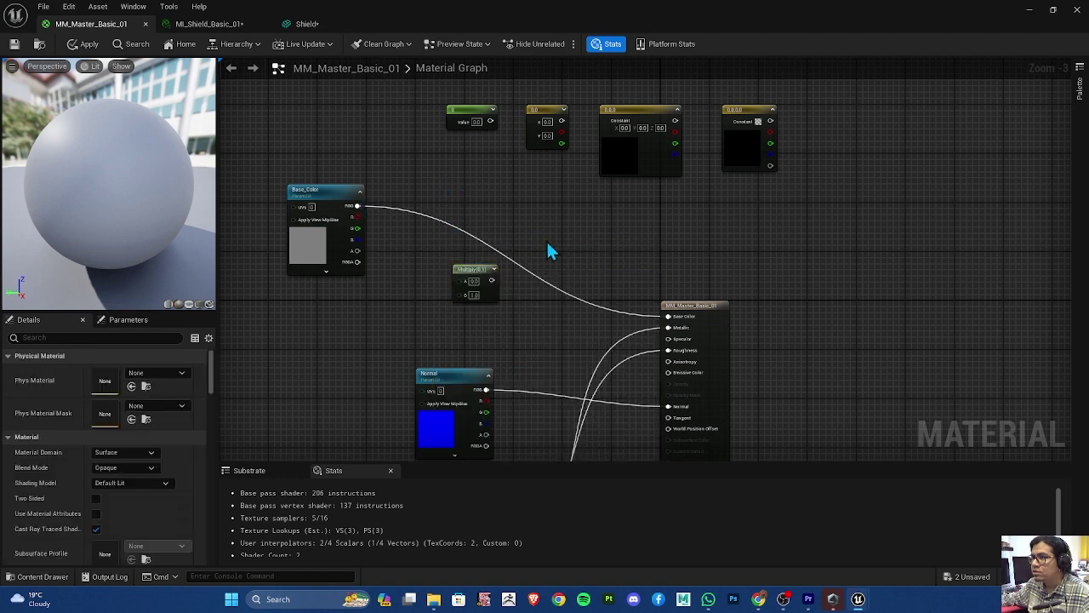
mouse_move(668, 316)
left_mouse_down()
mouse_move(493, 282)
mouse_move(535, 250)
left_mouse_up()
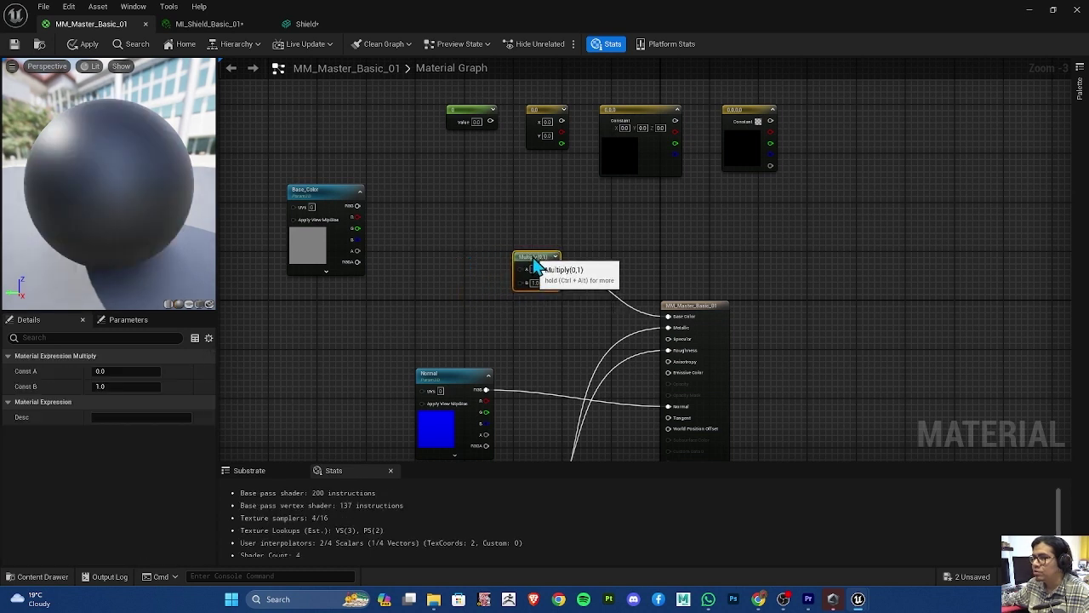
Place the Constant3Vector beside the Base_Color texture node
mouse_move(637, 111)
left_mouse_down()
mouse_move(436, 200)
mouse_move(450, 189)
left_mouse_up()
left_click_drag(336, 195, 311, 183)
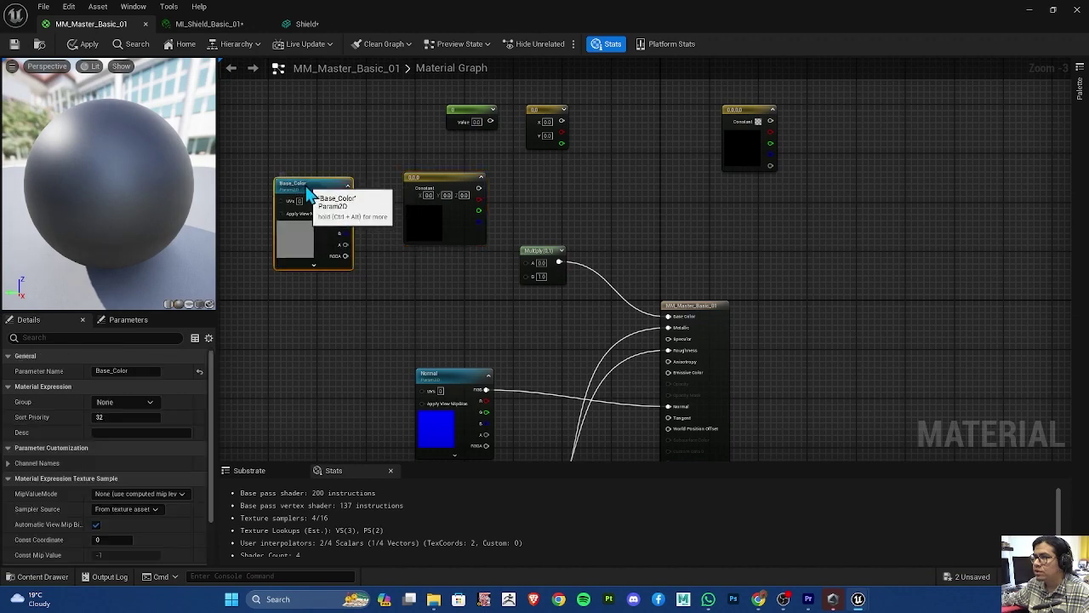
left_click_drag(433, 177, 420, 177)
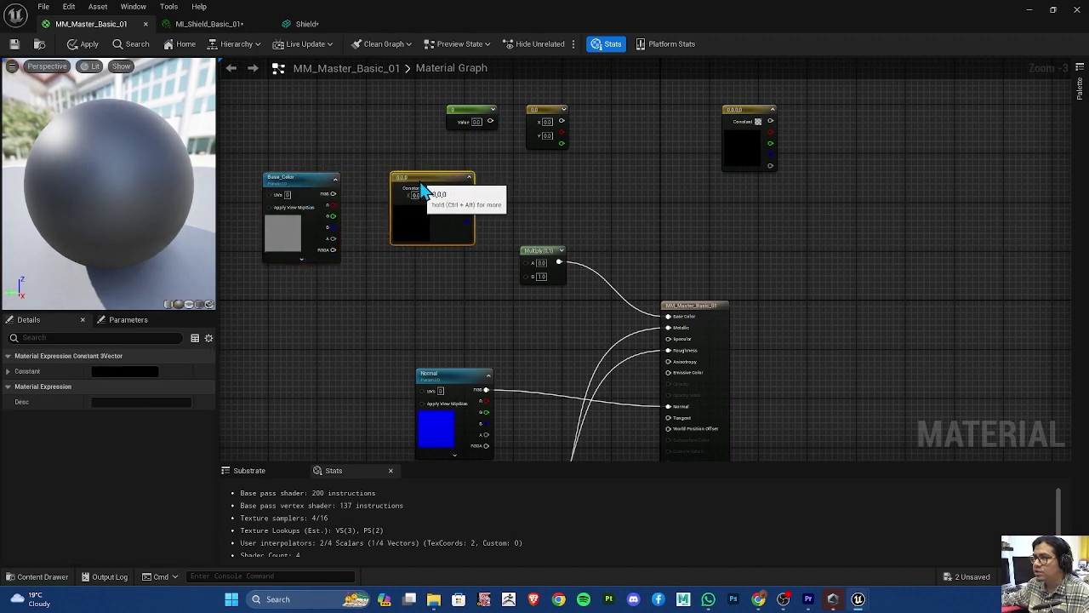
Convert the Constant3Vector into a vector parameter named Color Tint
right_click(428, 182)
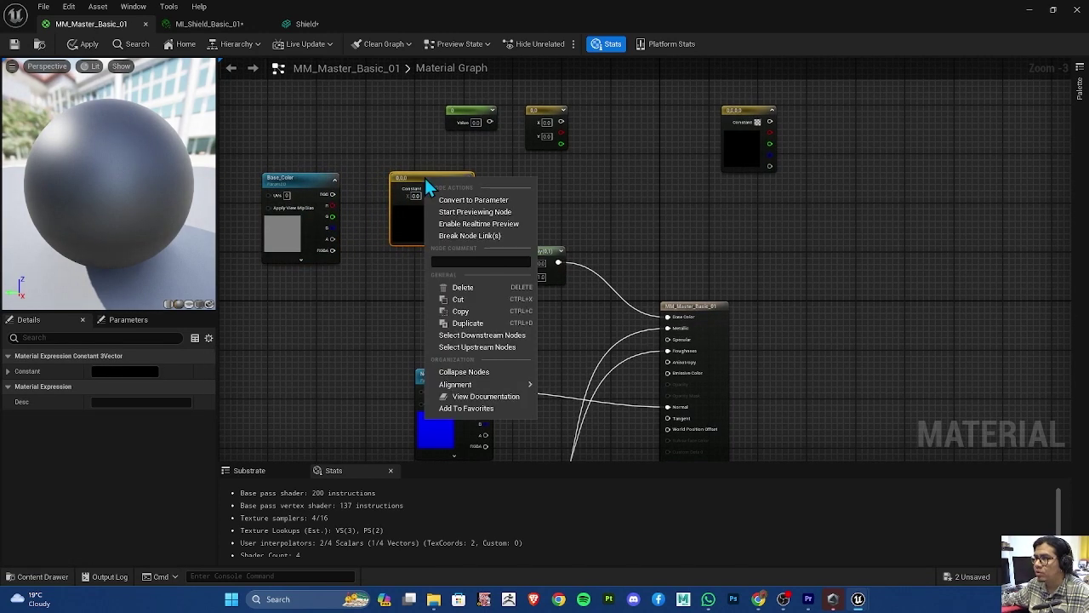
left_click(474, 201)
type("COLOR_")
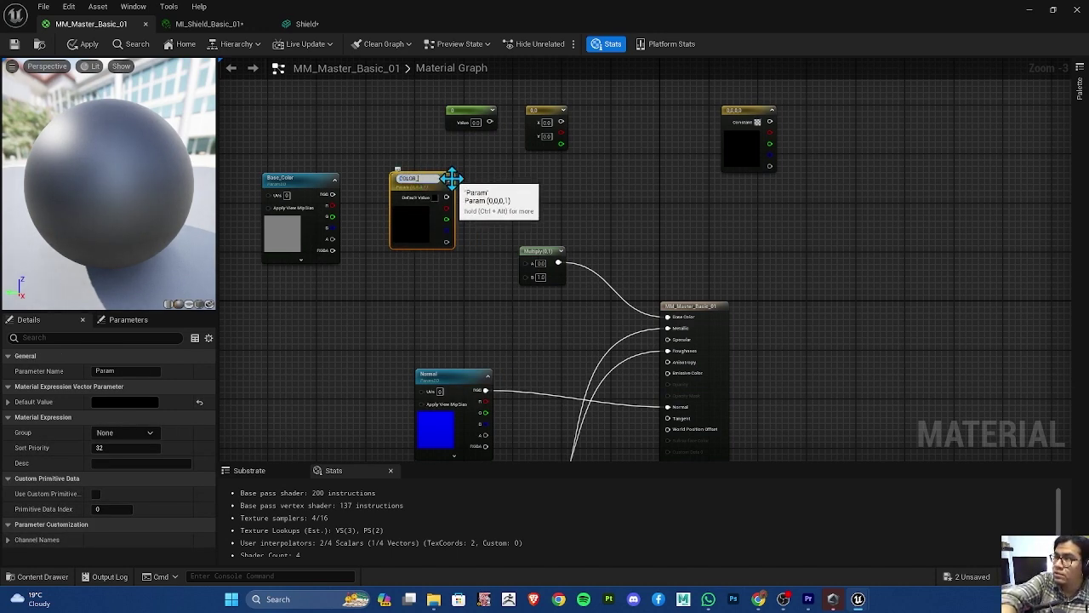
left_click_drag(451, 177, 445, 191)
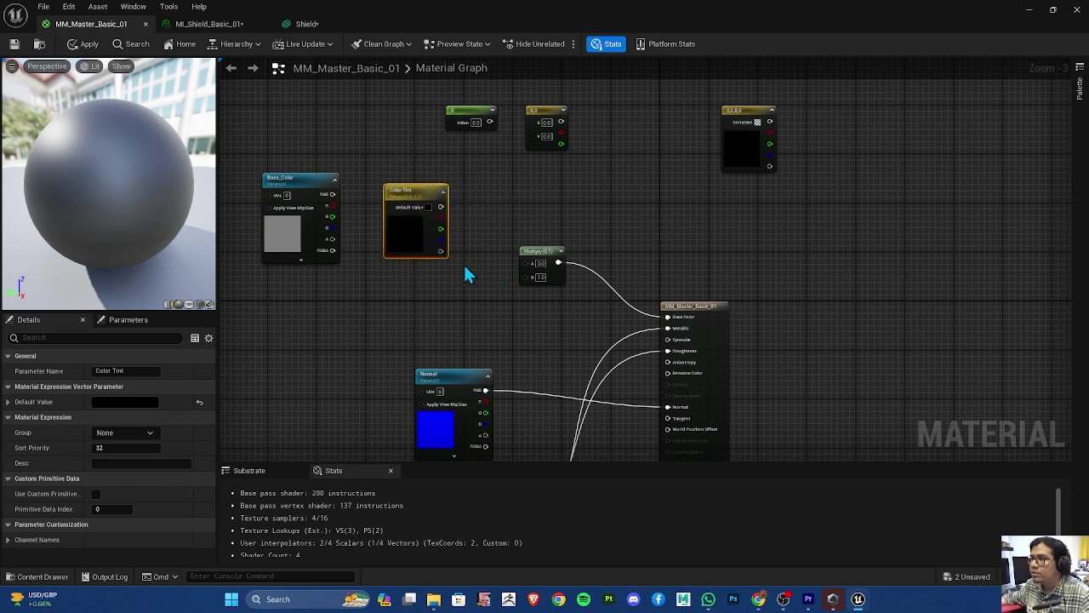
left_click_drag(443, 255, 449, 256)
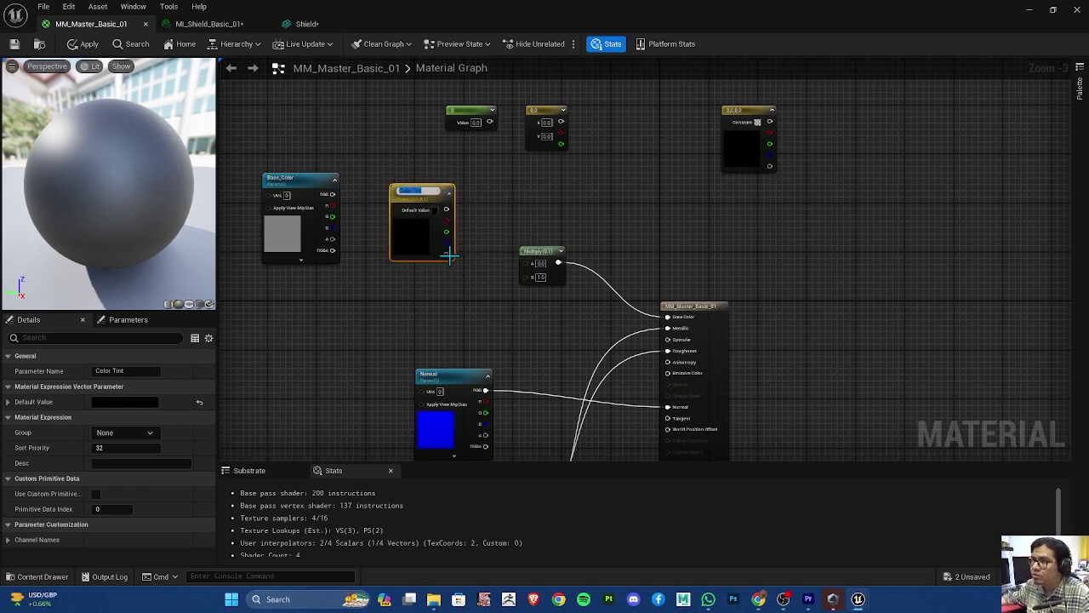
left_click(449, 257)
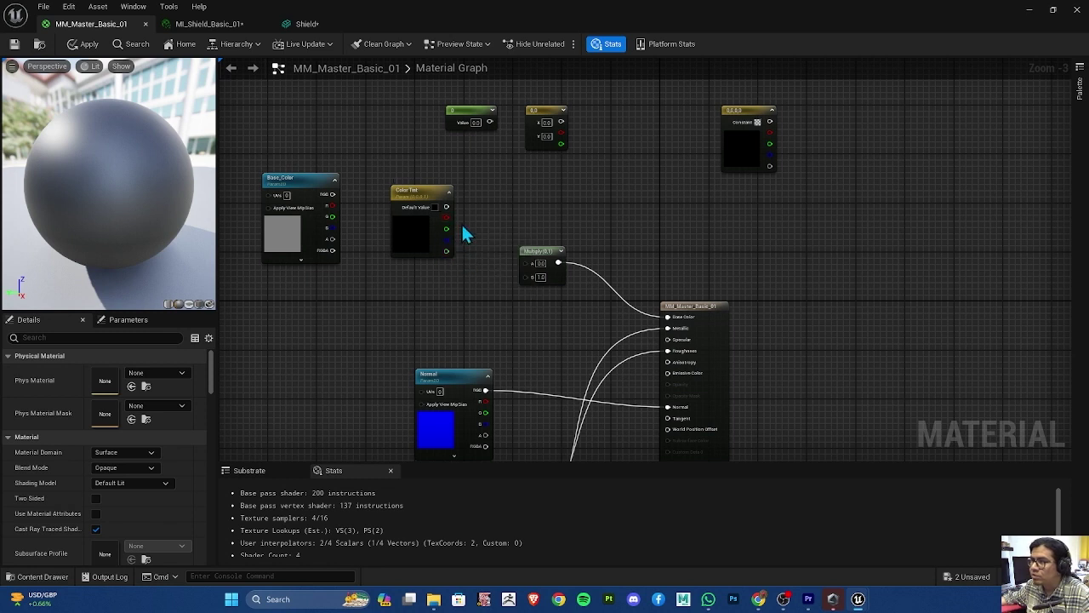
Wire Color Tint into Multiply A and the Base_Color RGB output into Multiply B
left_click_drag(444, 199, 449, 198)
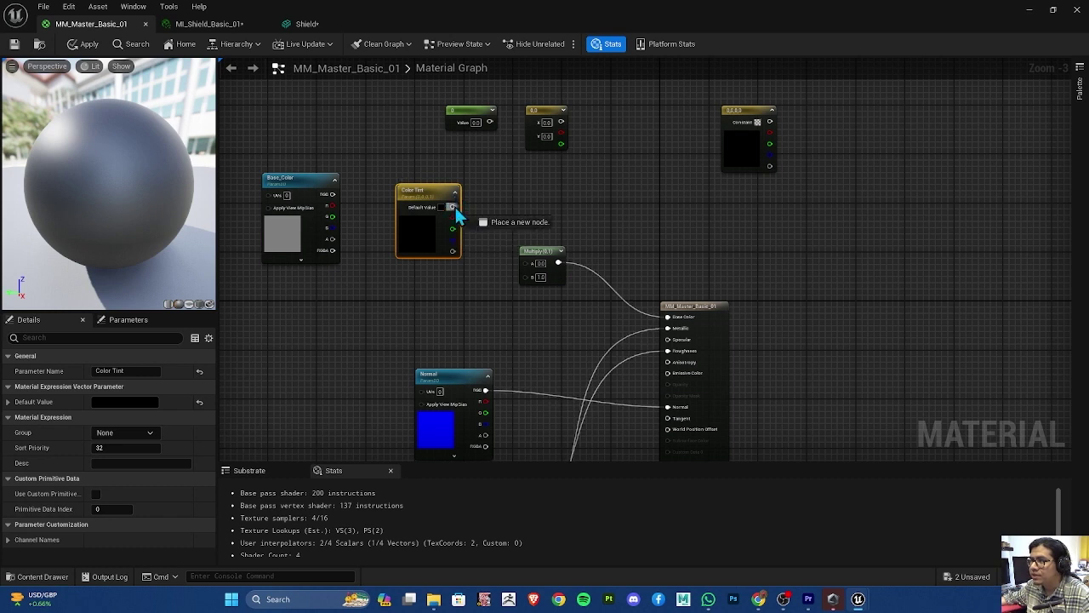
left_click_drag(456, 213, 528, 267)
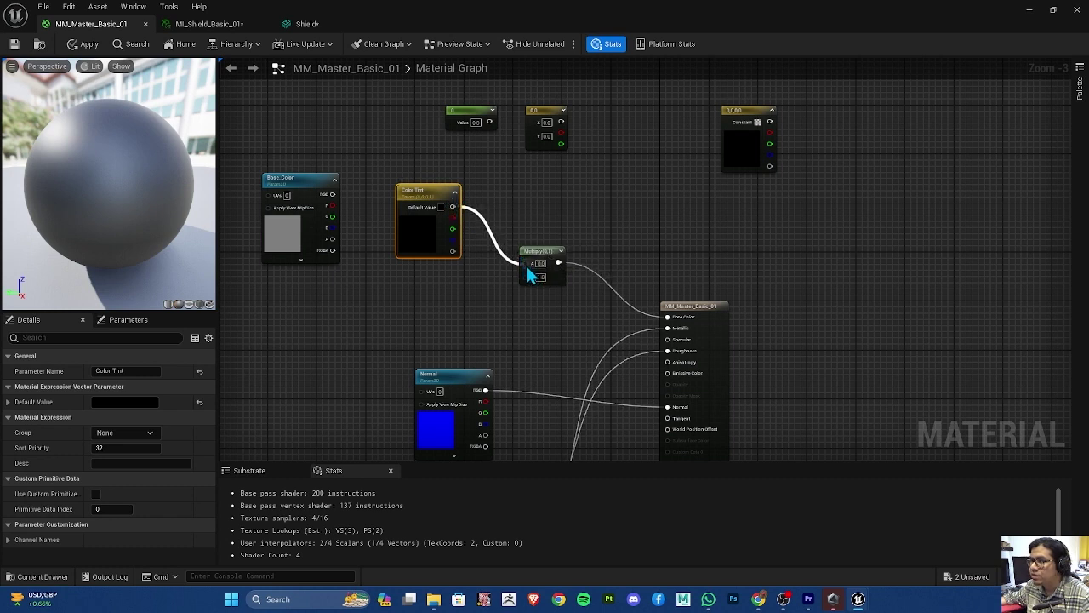
left_click_drag(426, 189, 413, 140)
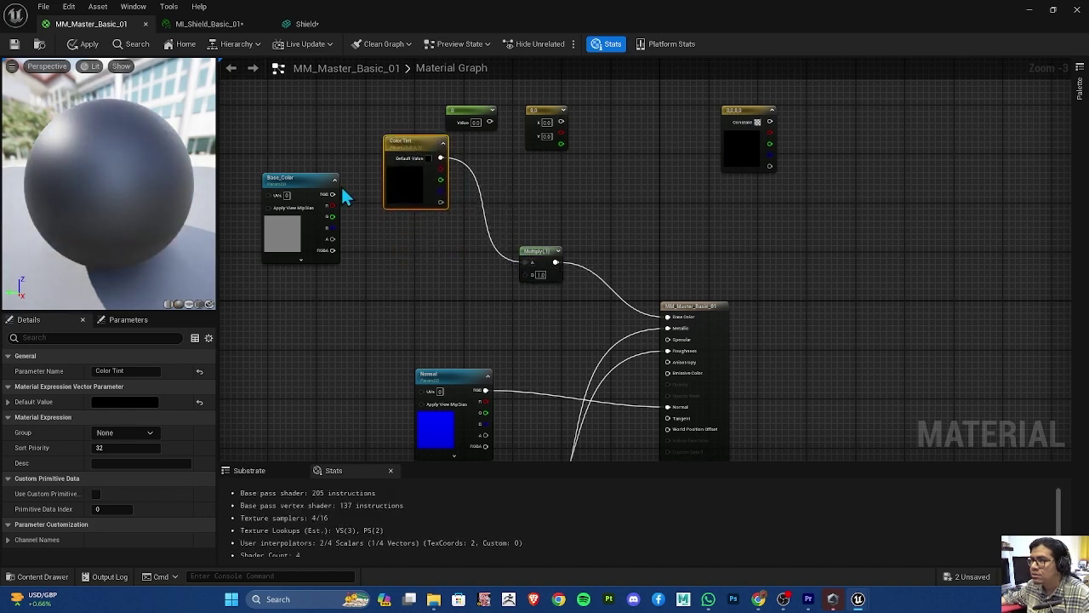
mouse_move(315, 203)
left_mouse_down()
mouse_move(356, 249)
mouse_move(535, 286)
left_mouse_up()
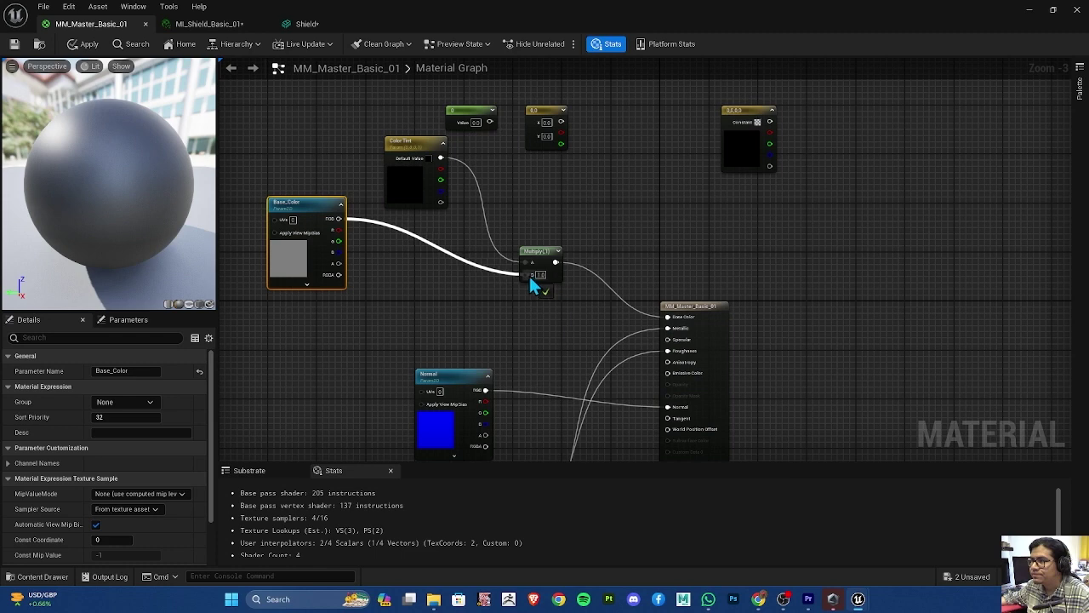
left_click_drag(530, 286, 528, 274)
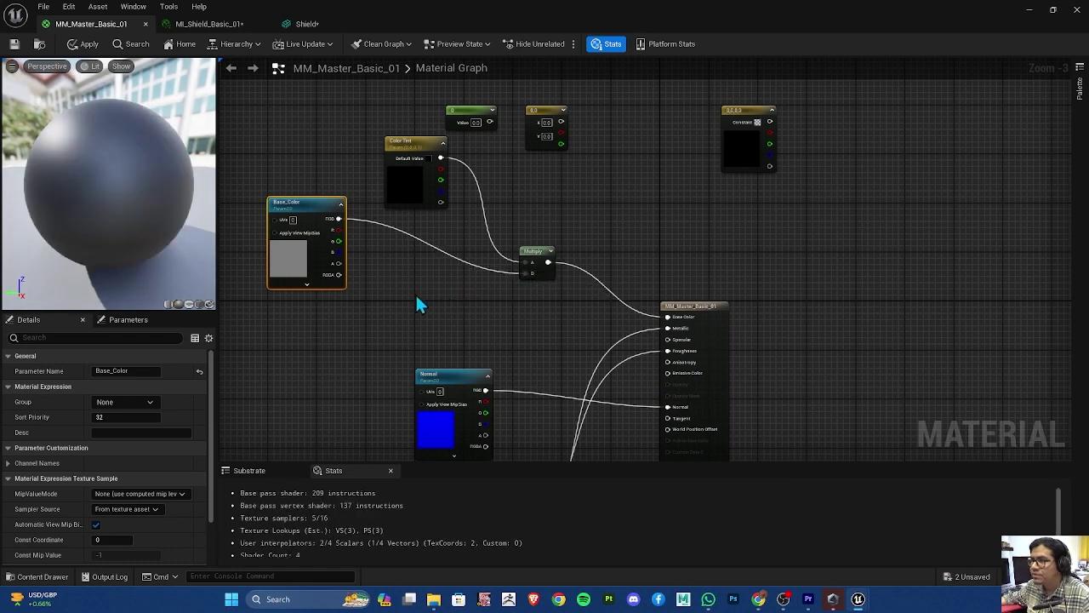
left_click(409, 139)
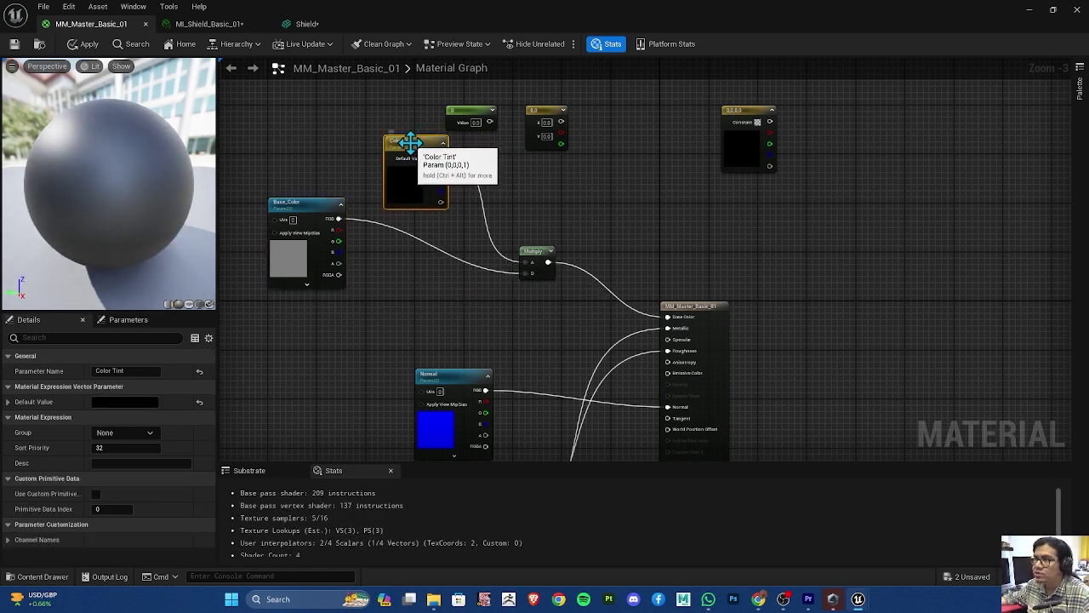
Set Color Tint's default value to full white in the Color Picker
double_click(410, 142)
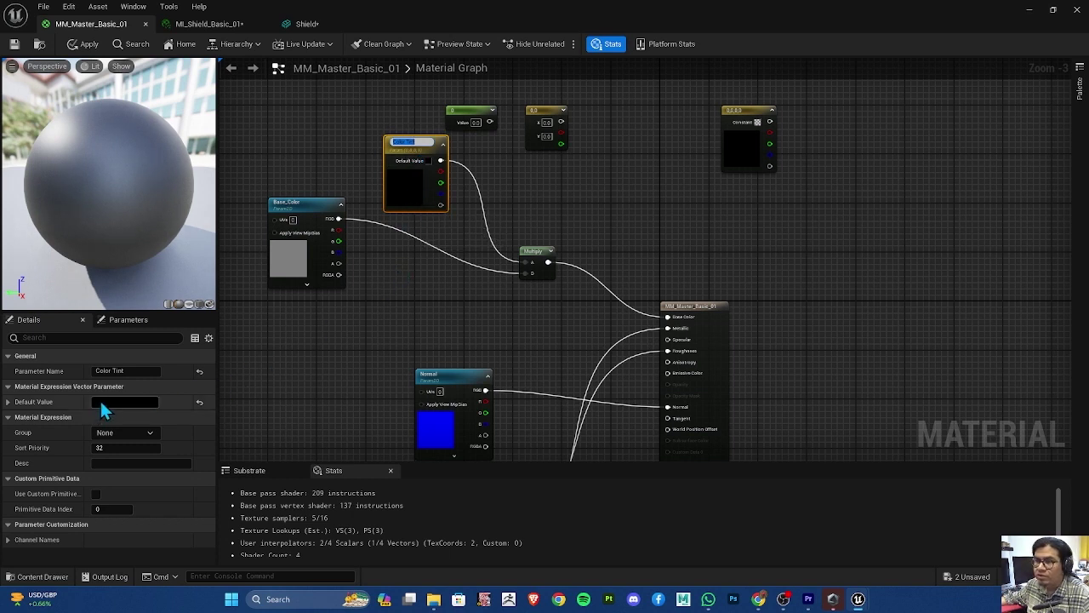
left_click(7, 409)
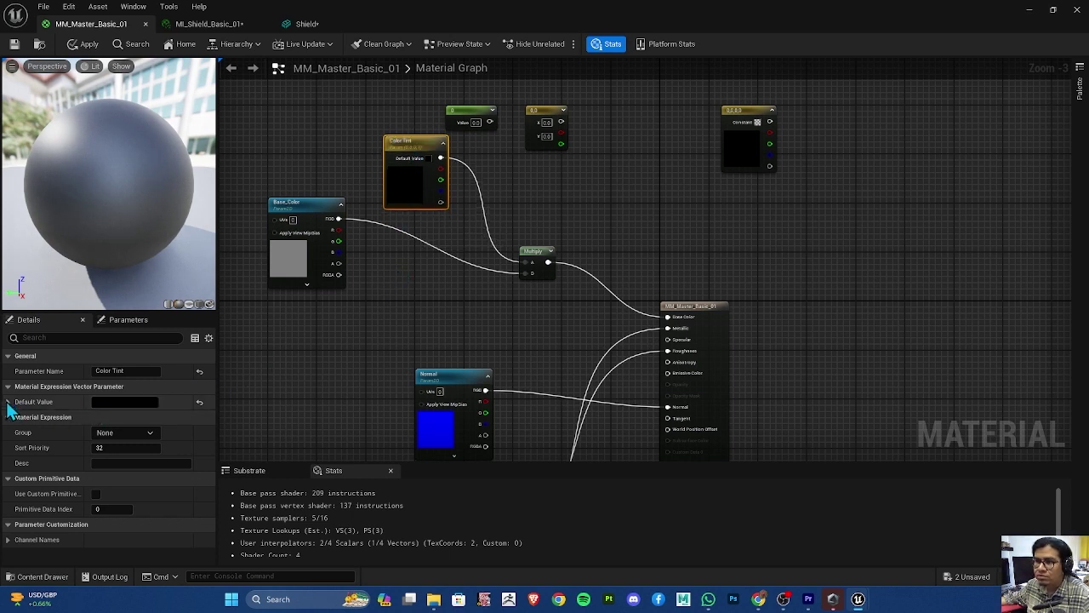
left_click(8, 402)
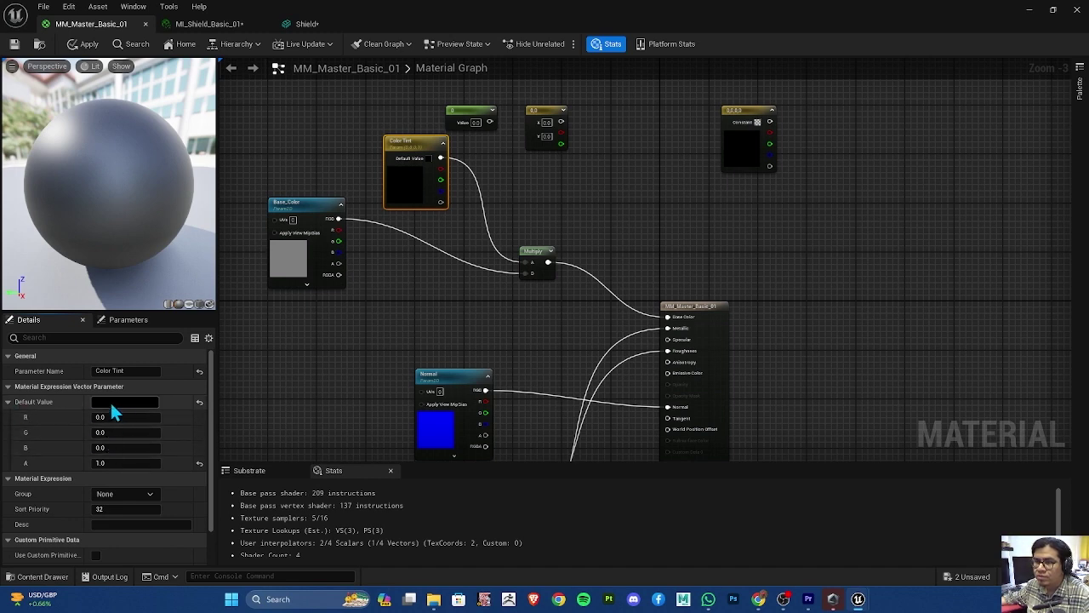
left_click(110, 403)
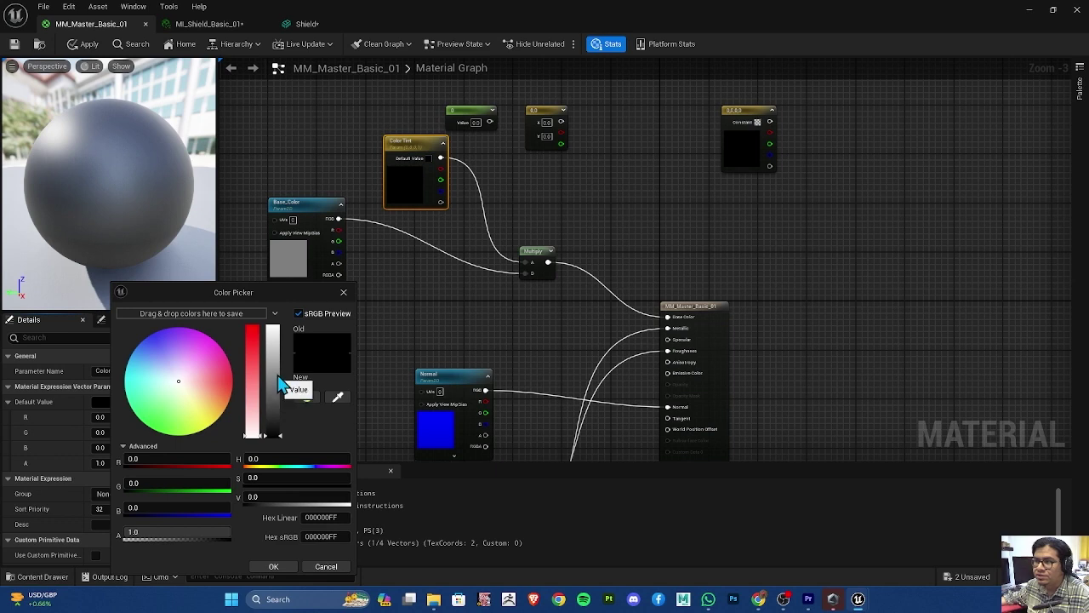
left_click_drag(279, 385, 278, 322)
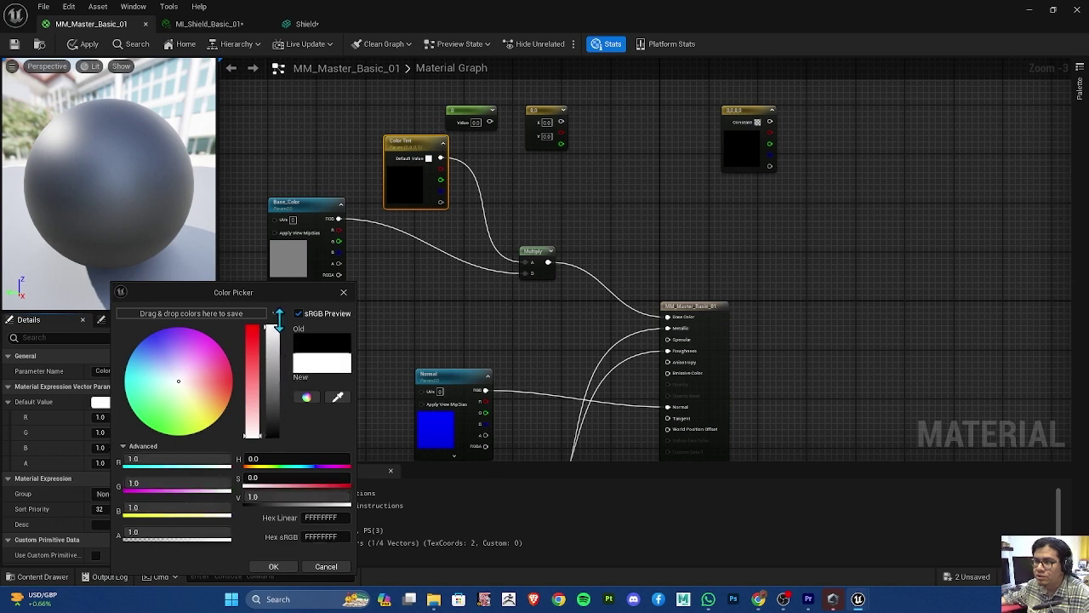
left_click(275, 567)
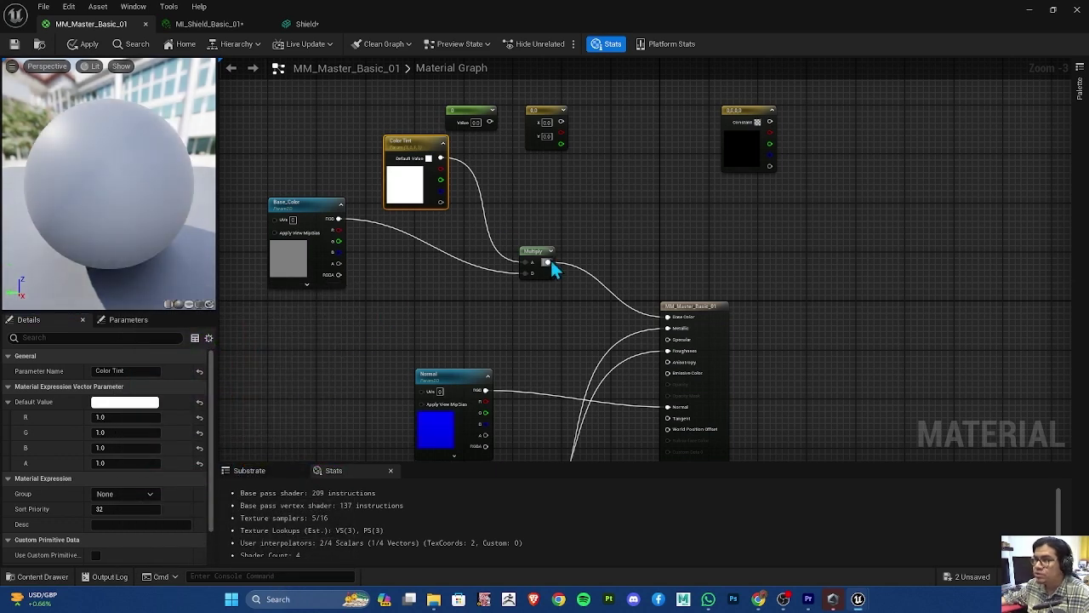
left_click_drag(303, 199, 317, 270)
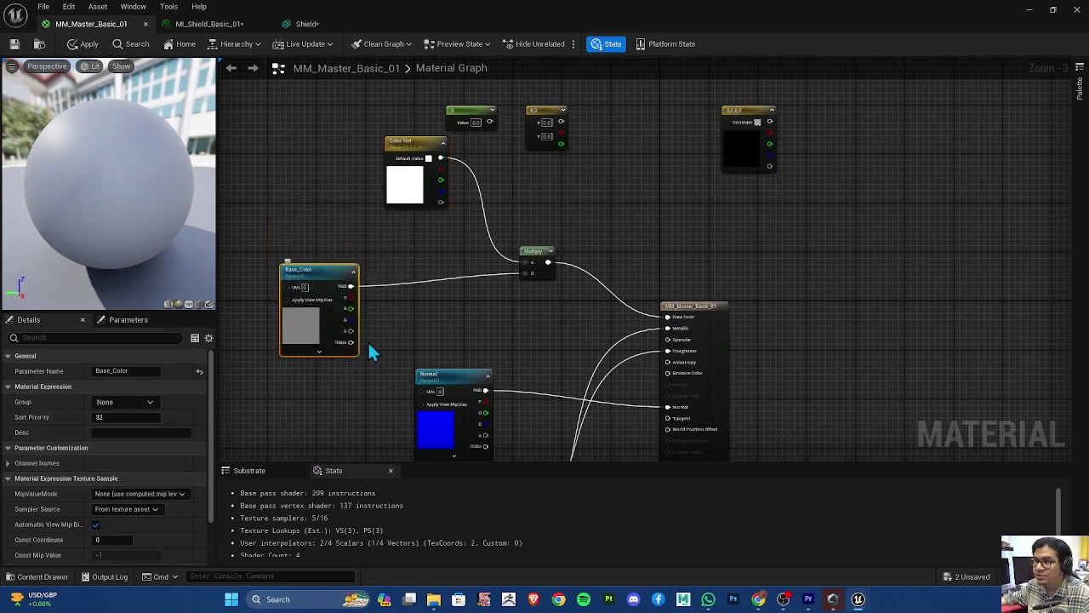
Change Color Tint's default to pink (1.0, 0.430363, 0.40625), apply, and show Materiales
left_click(416, 143)
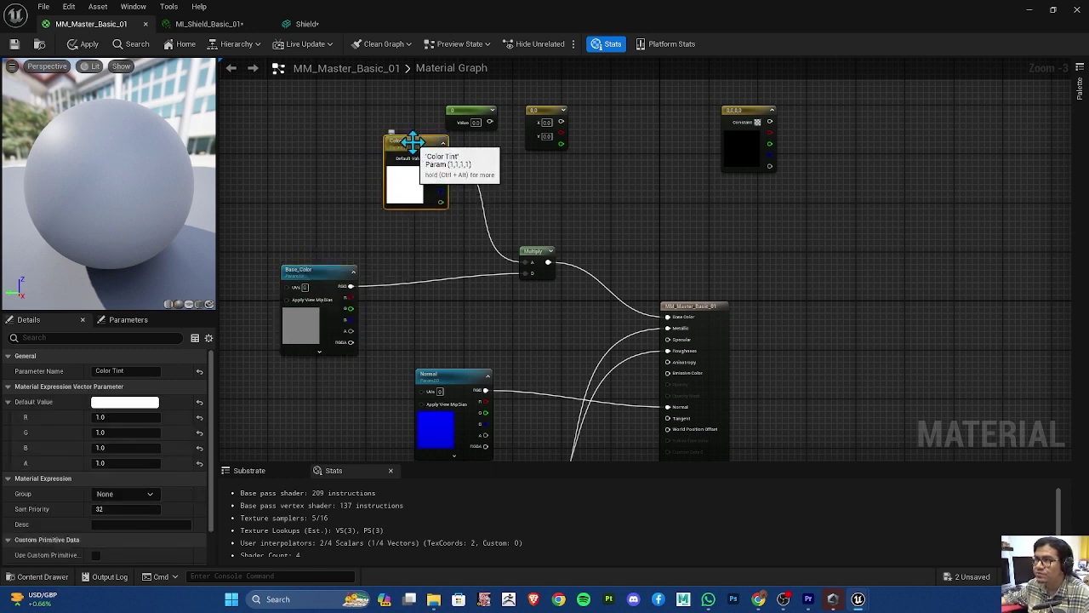
left_click(123, 402)
mouse_move(224, 383)
left_mouse_down()
mouse_move(221, 399)
mouse_move(222, 382)
left_mouse_up()
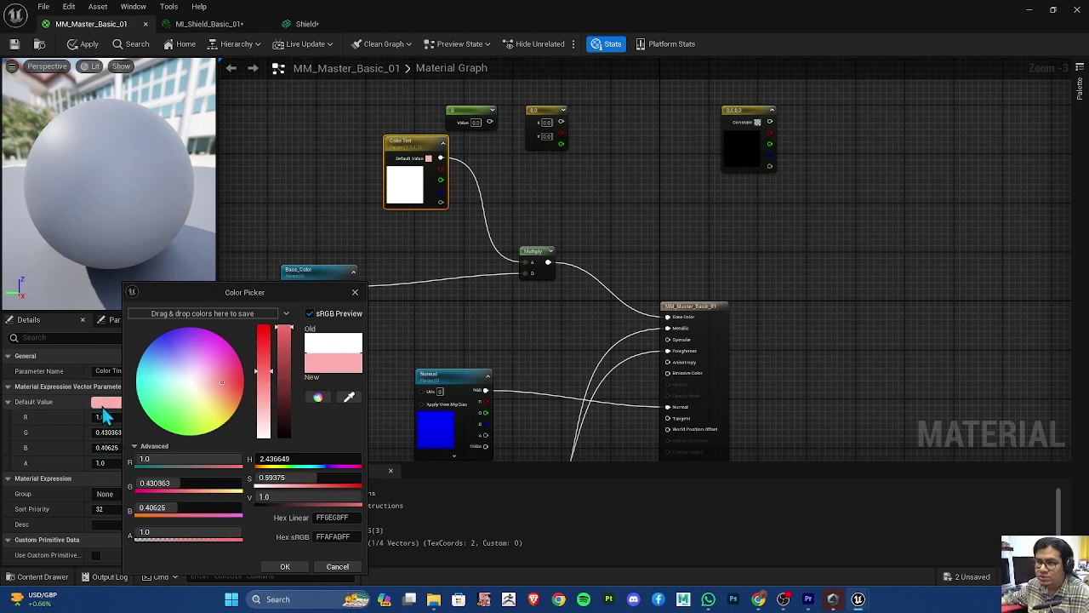
left_click(282, 567)
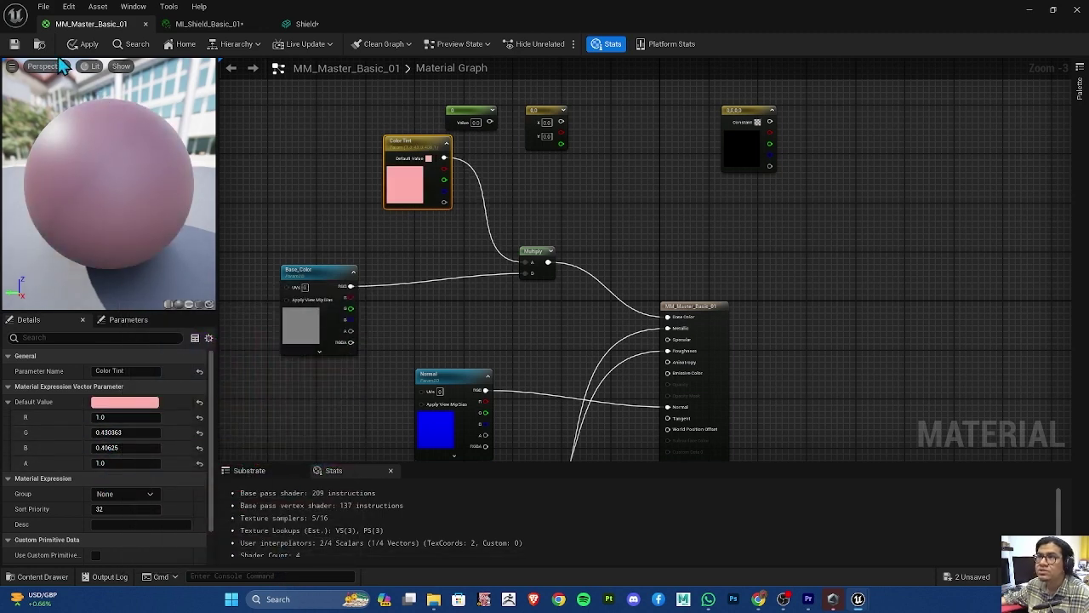
key("ctrl+s")
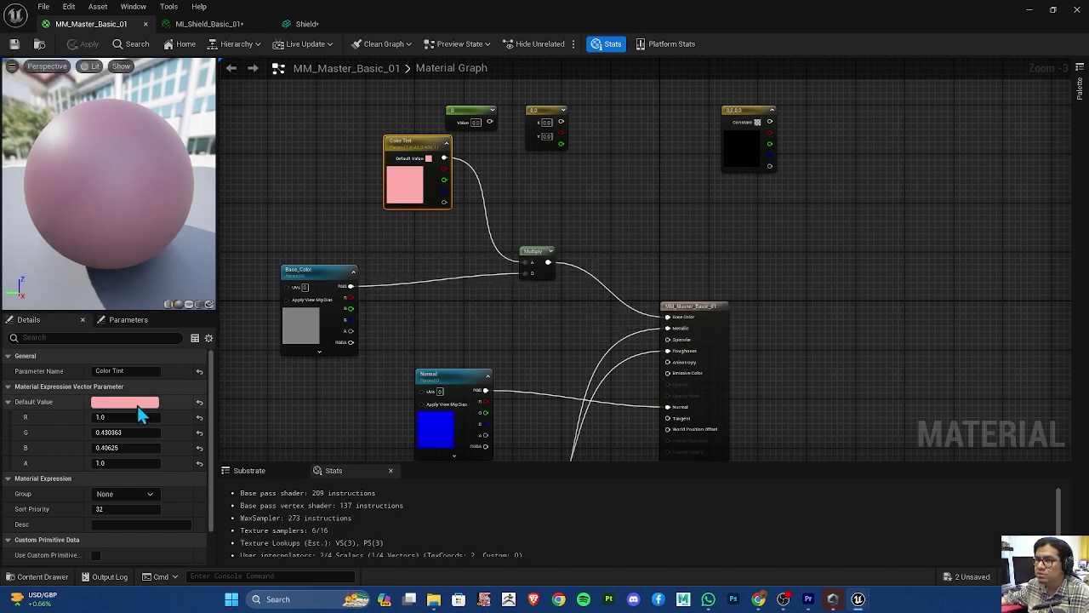
left_click(38, 576)
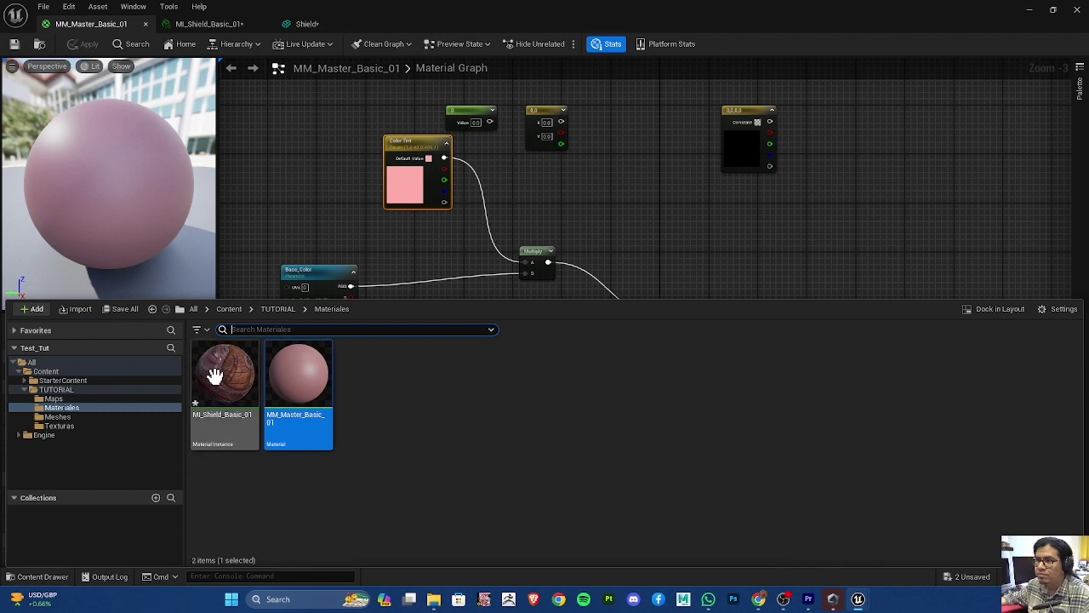
Open MI_Shield_Basic_01 and orbit the preview to inspect the pink-tinted shield
double_click(217, 378)
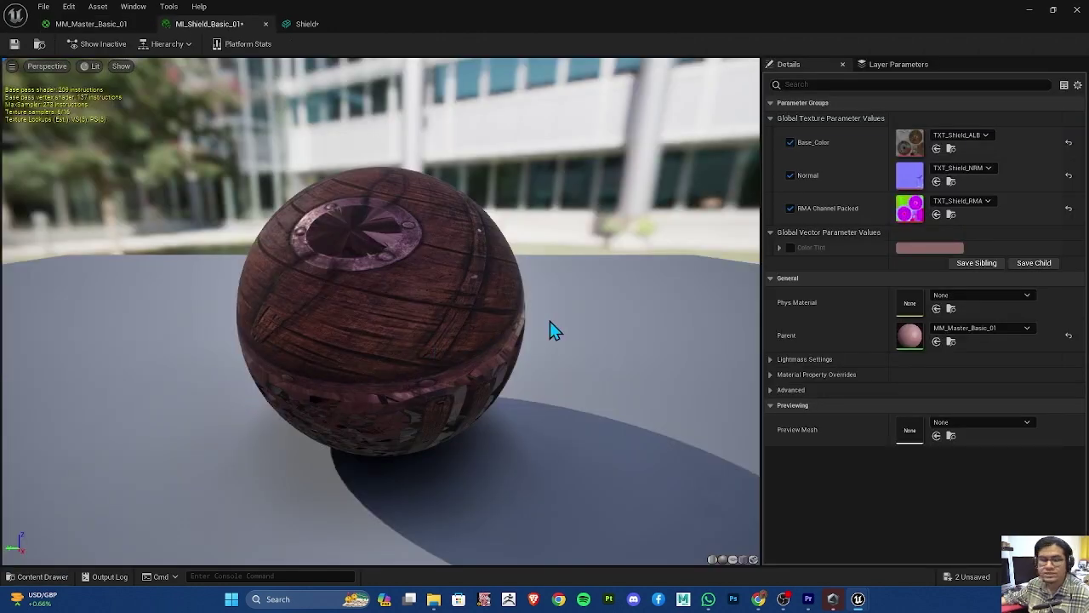
left_click_drag(460, 286, 375, 290)
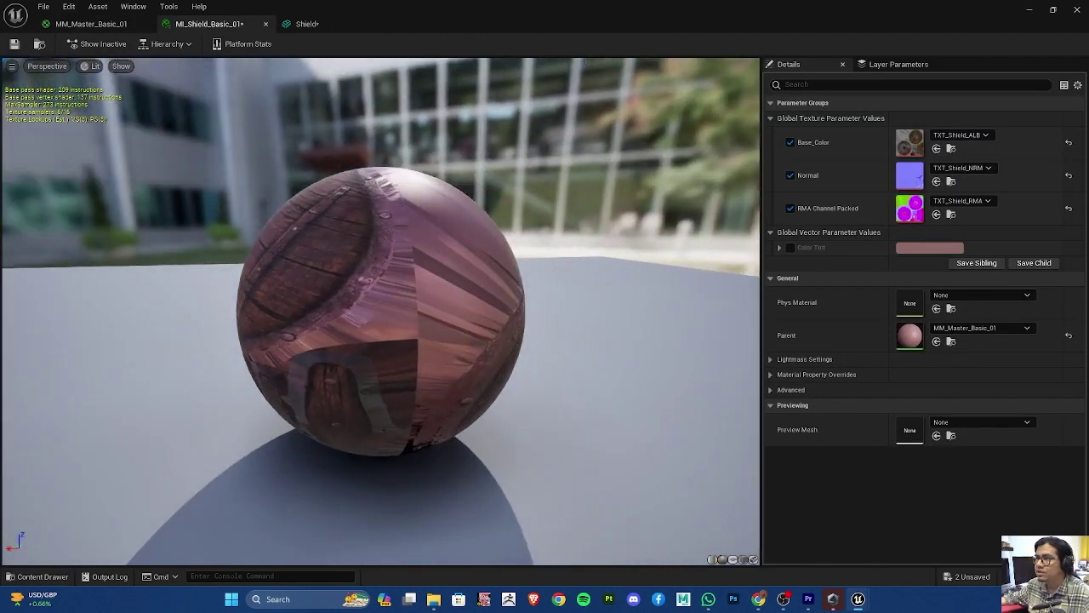
left_click_drag(215, 323, 281, 340)
left_click_drag(383, 189, 304, 417)
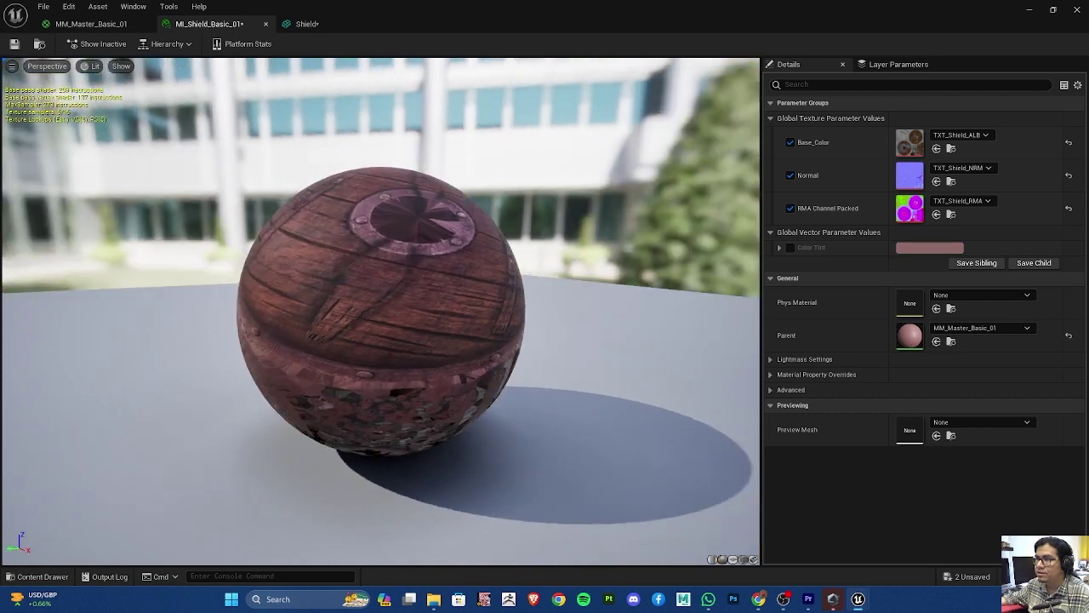
In MM_Master_Basic_01, reset Color Tint's default to white (1.0, 1.0, 1.0) and save
left_click(64, 576)
double_click(293, 429)
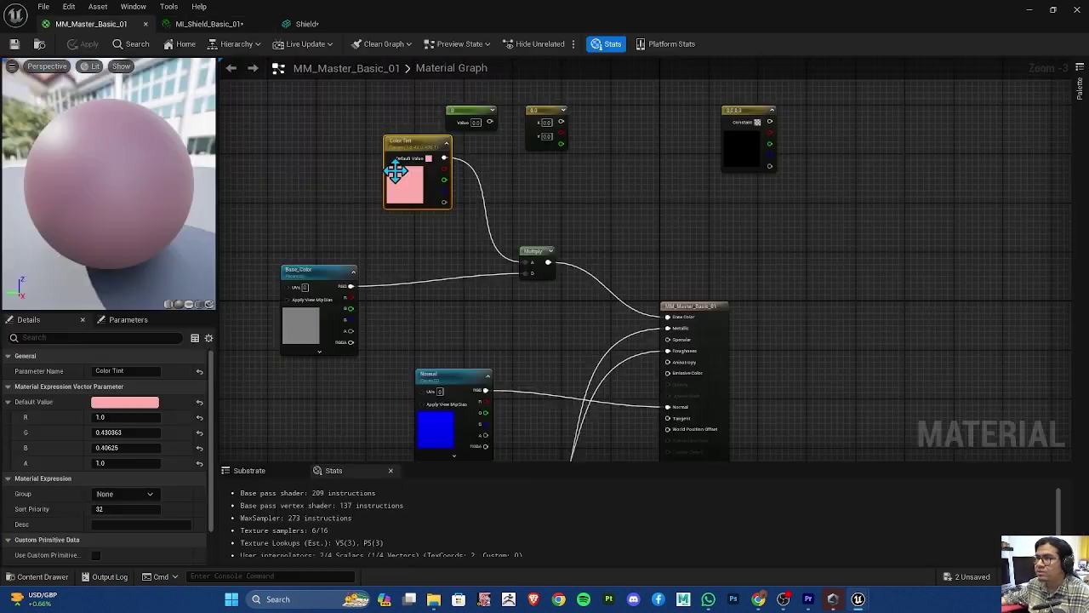
left_click_drag(417, 149, 387, 154)
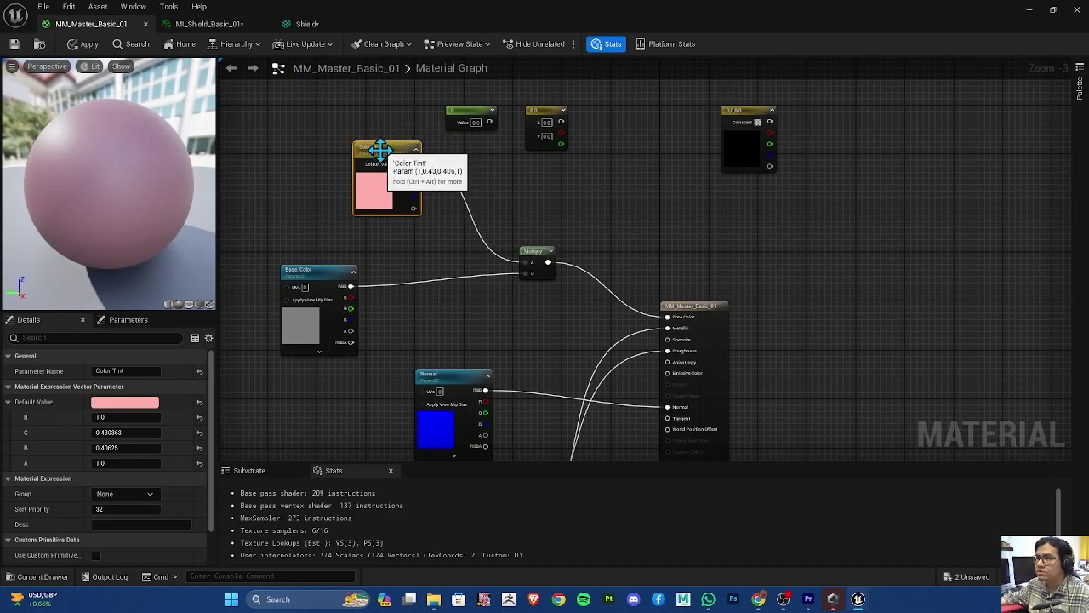
left_click(108, 403)
left_click_drag(266, 432, 266, 327)
left_click_drag(247, 469, 238, 477)
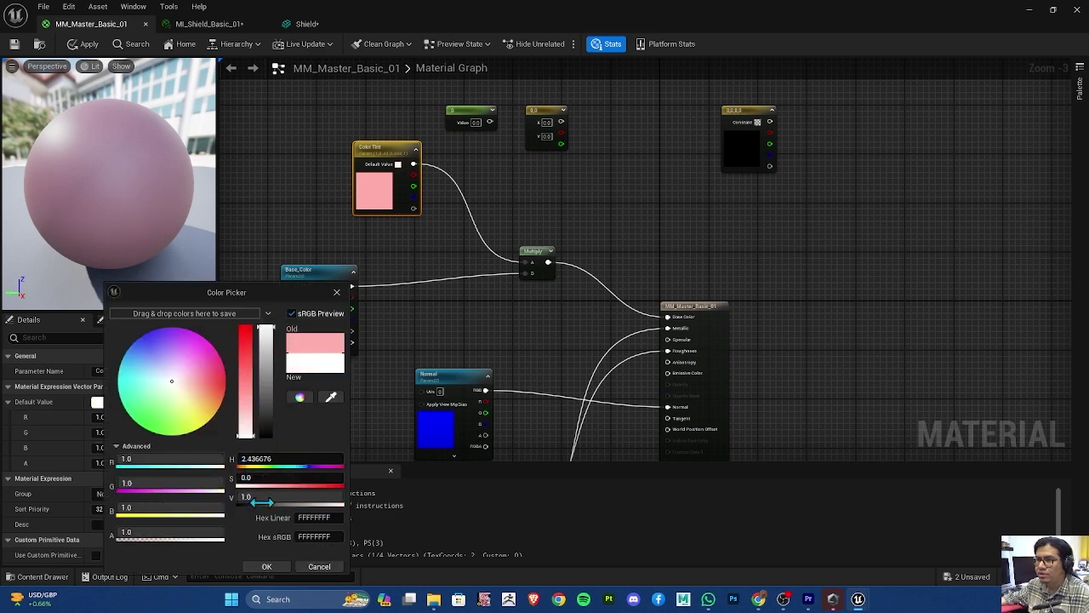
left_click(266, 566)
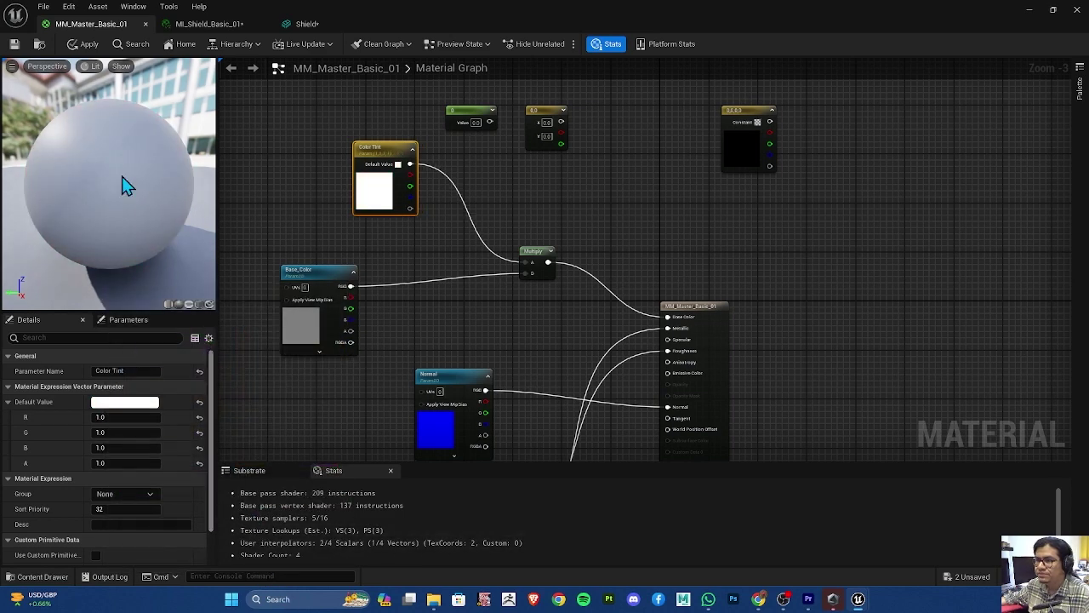
left_click(14, 44)
Reopen the MI_Shield_Basic_01 material instance from the Content Drawer
left_click(43, 576)
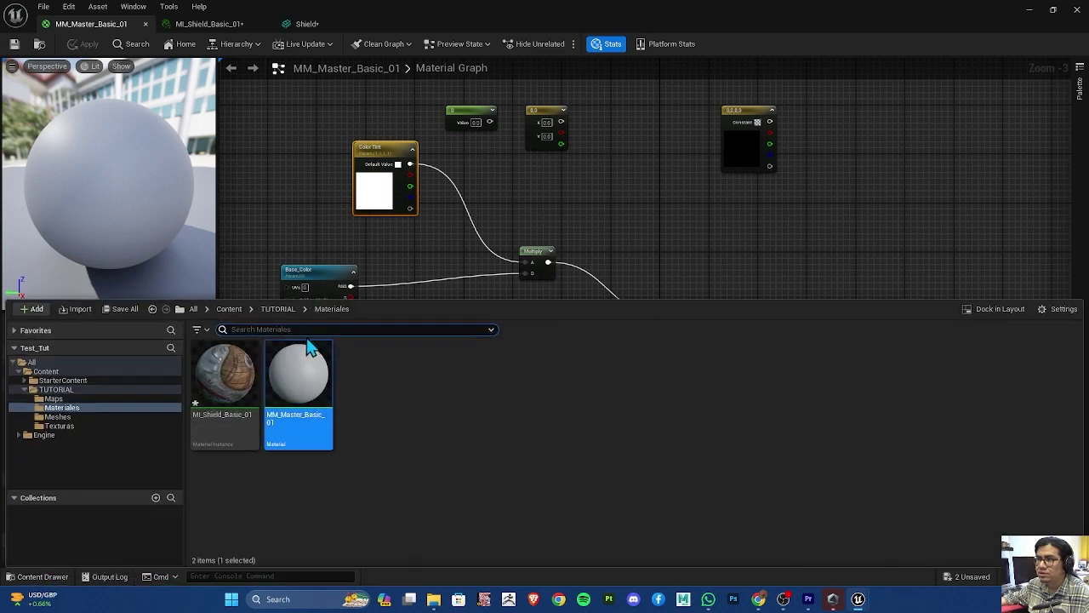
left_click(221, 383)
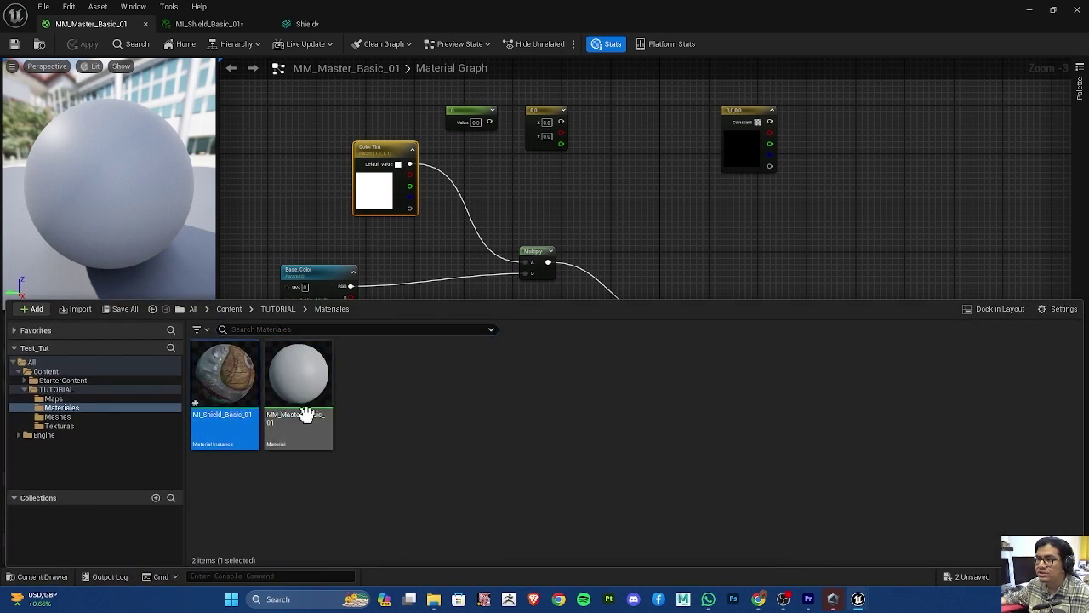
double_click(236, 384)
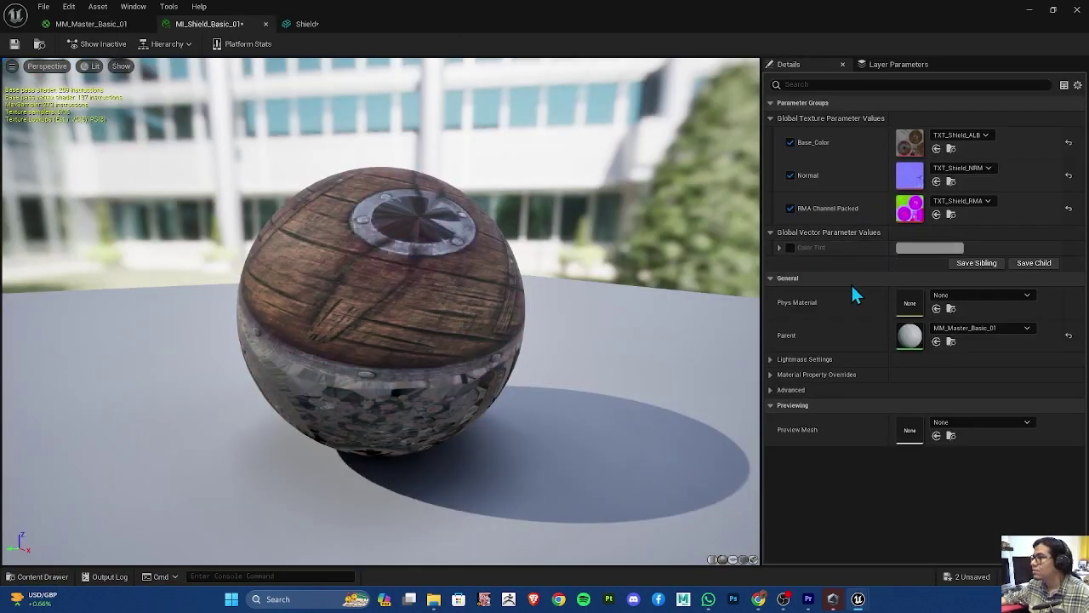
Enable the Color Tint override and set it to pale pink (1.0, 0.839931, 0.809914)
left_click(790, 247)
left_click(915, 248)
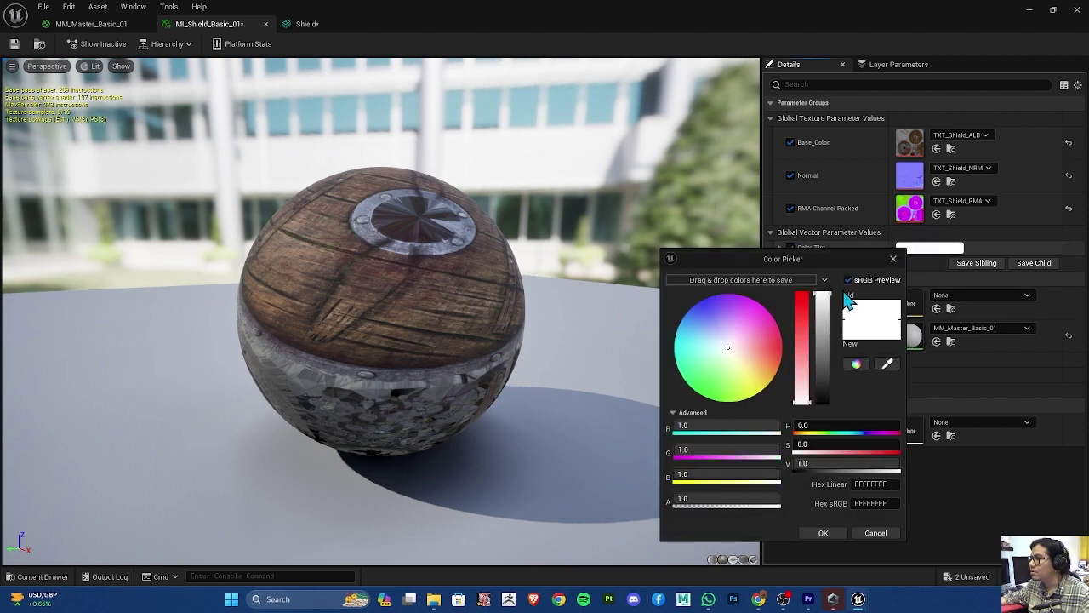
left_click(704, 320)
mouse_move(704, 320)
left_mouse_down()
mouse_move(763, 375)
mouse_move(719, 366)
mouse_move(719, 349)
left_mouse_up()
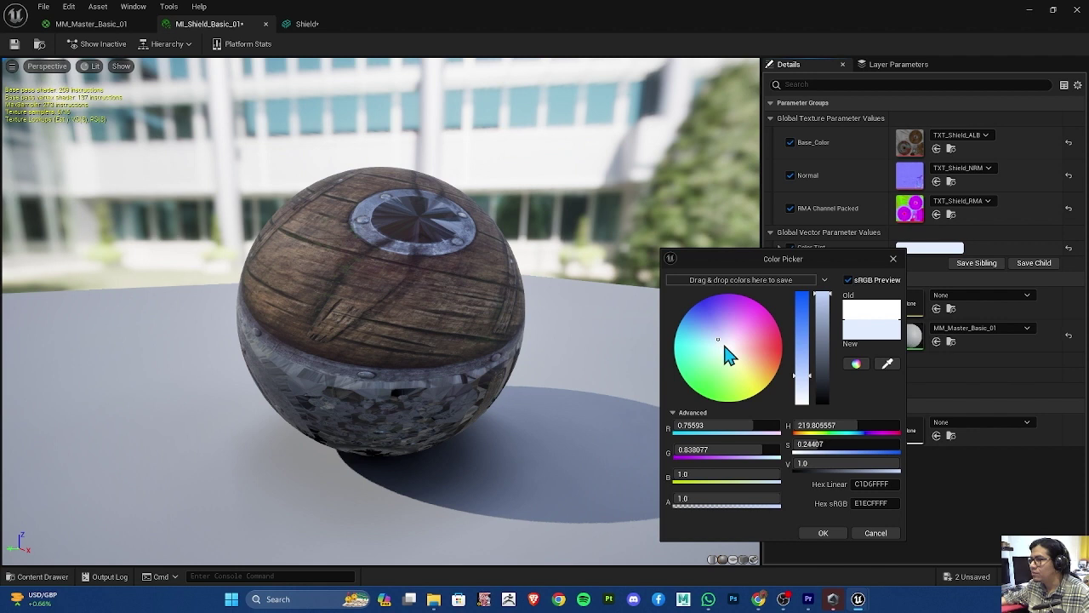
left_click_drag(724, 346, 740, 350)
left_click(737, 349)
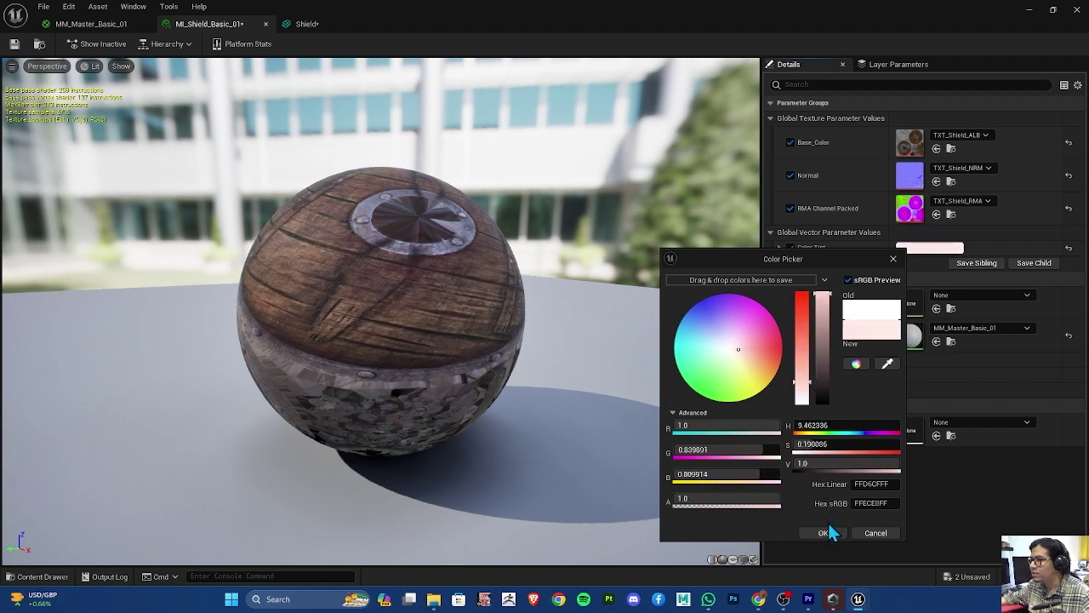
left_click(823, 533)
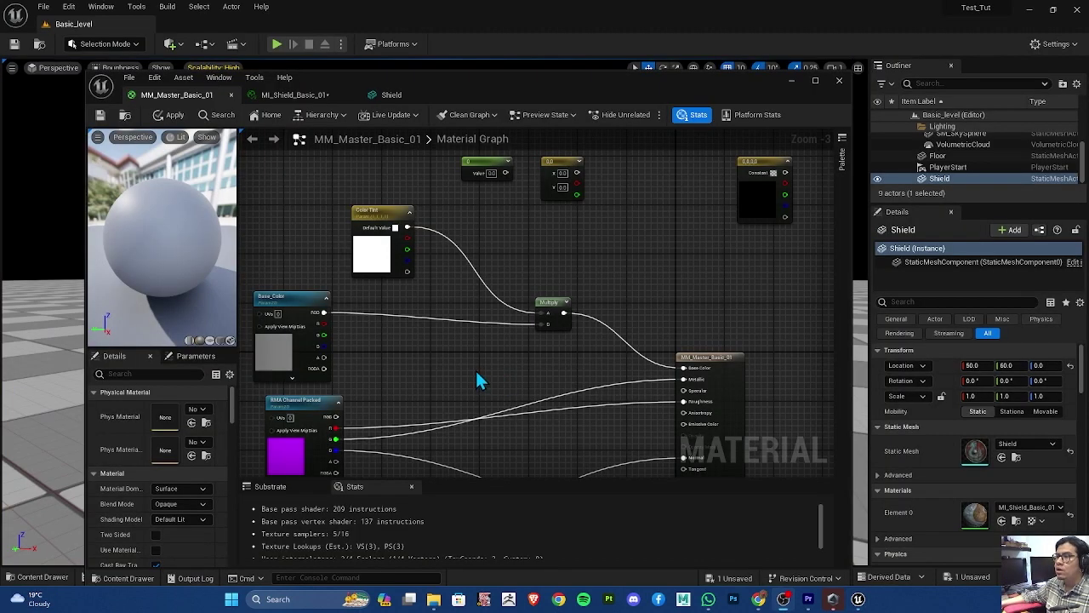
mouse_move(462, 361)
right_mouse_down()
mouse_move(452, 304)
mouse_move(464, 307)
right_mouse_up()
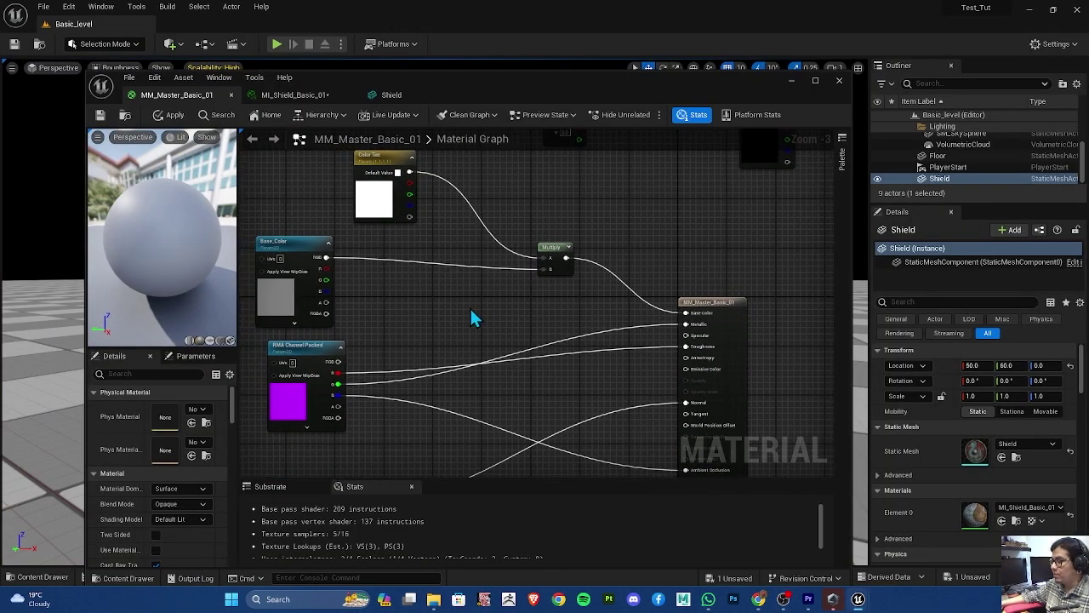
left_click_drag(307, 350, 307, 355)
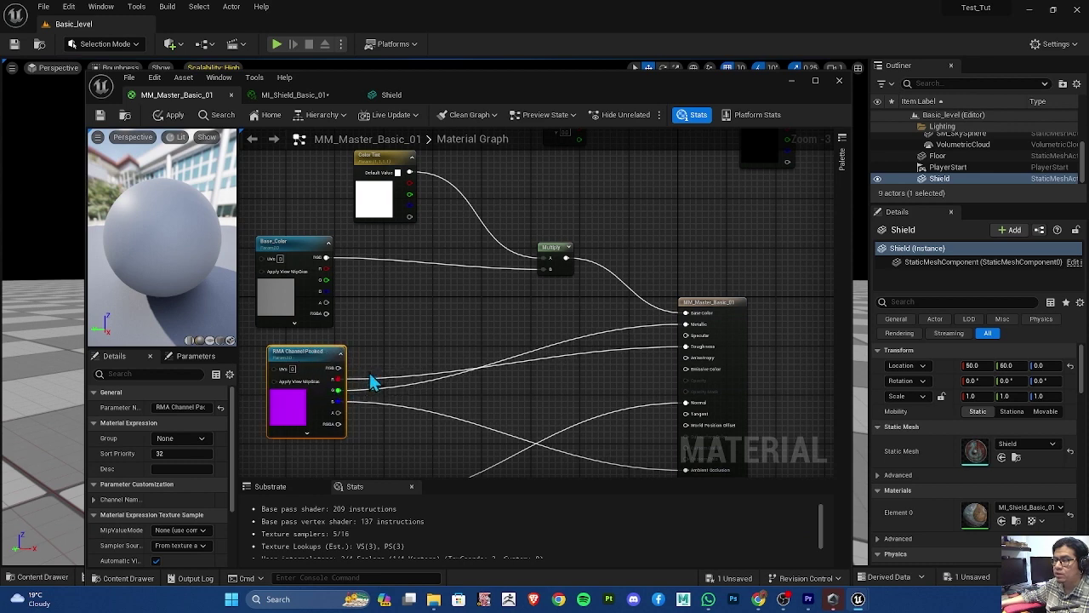
right_click_drag(474, 330, 529, 380)
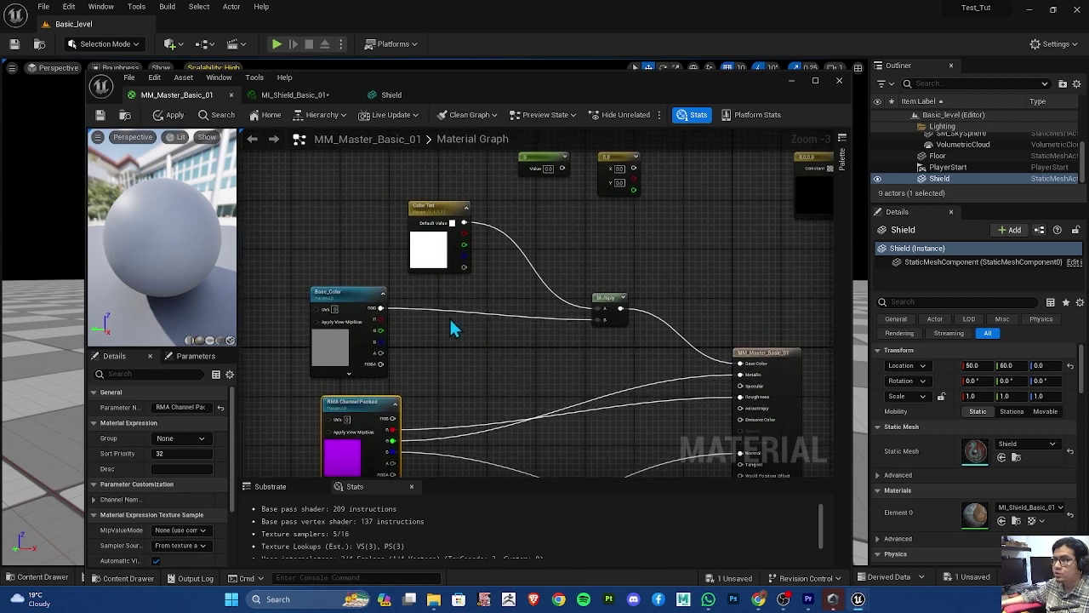
right_click_drag(573, 222, 577, 261)
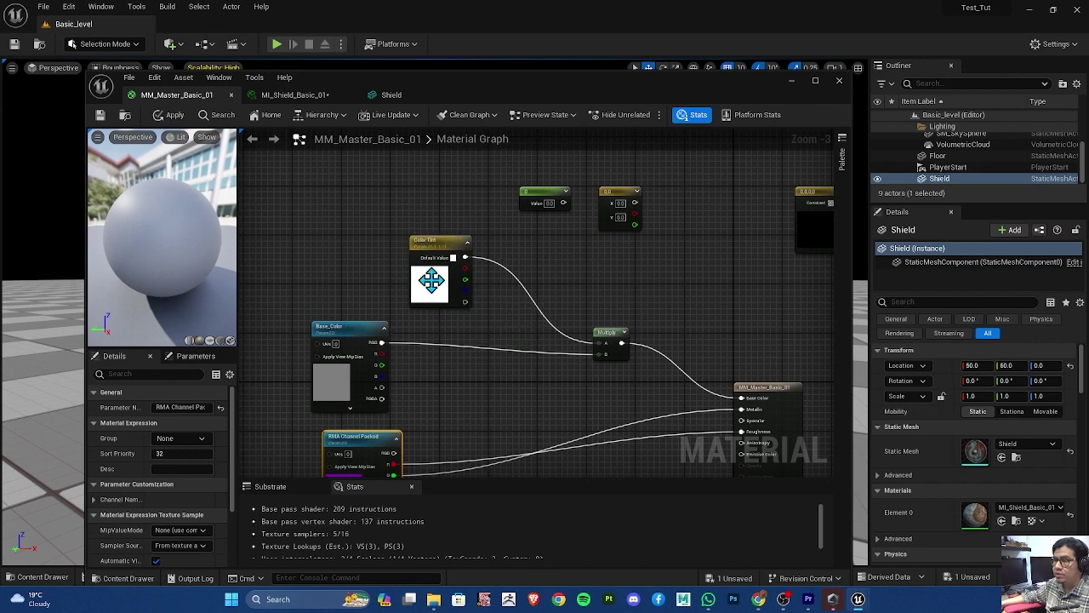
left_click_drag(432, 280, 399, 273)
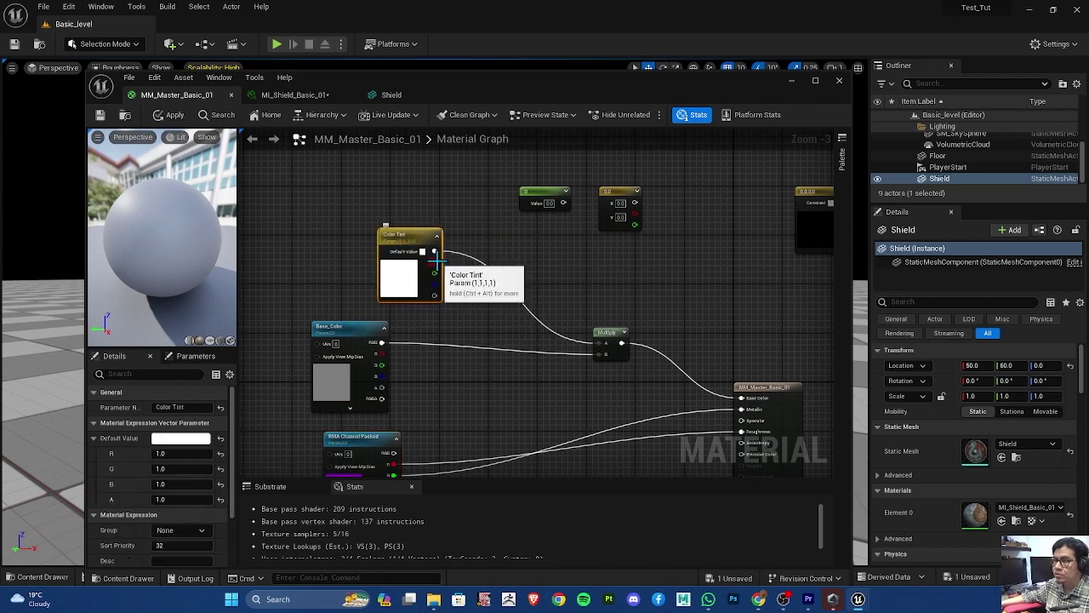
mouse_move(432, 287)
right_mouse_down()
mouse_move(481, 346)
mouse_move(516, 311)
right_mouse_up()
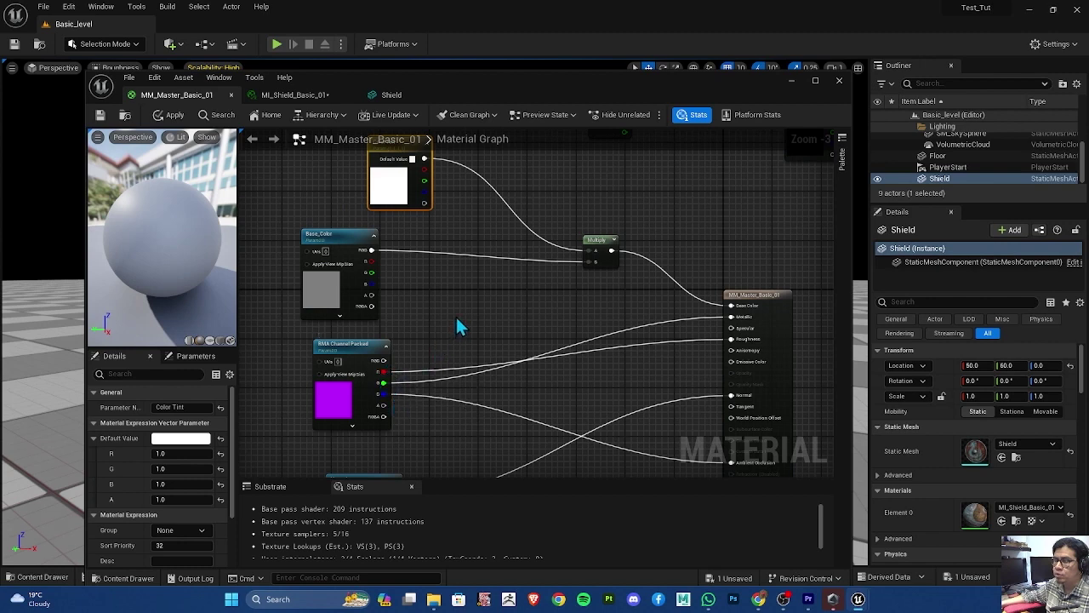
mouse_move(457, 326)
right_mouse_down()
mouse_move(433, 313)
mouse_move(427, 395)
right_mouse_up()
Duplicate the top Constant node and move the copy clear of the wires
left_click(488, 171)
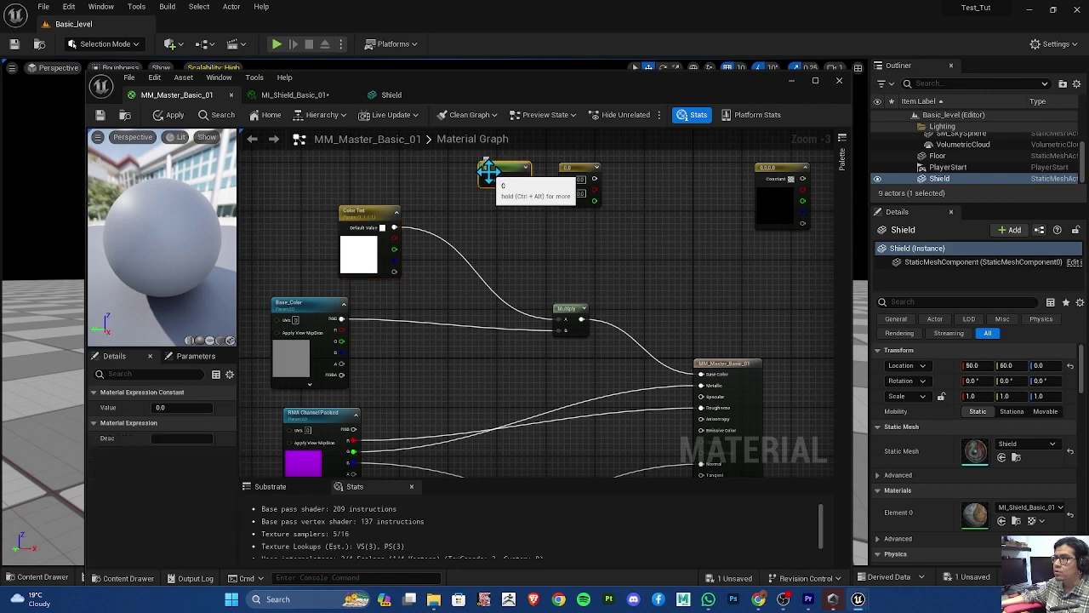
key("ctrl+c")
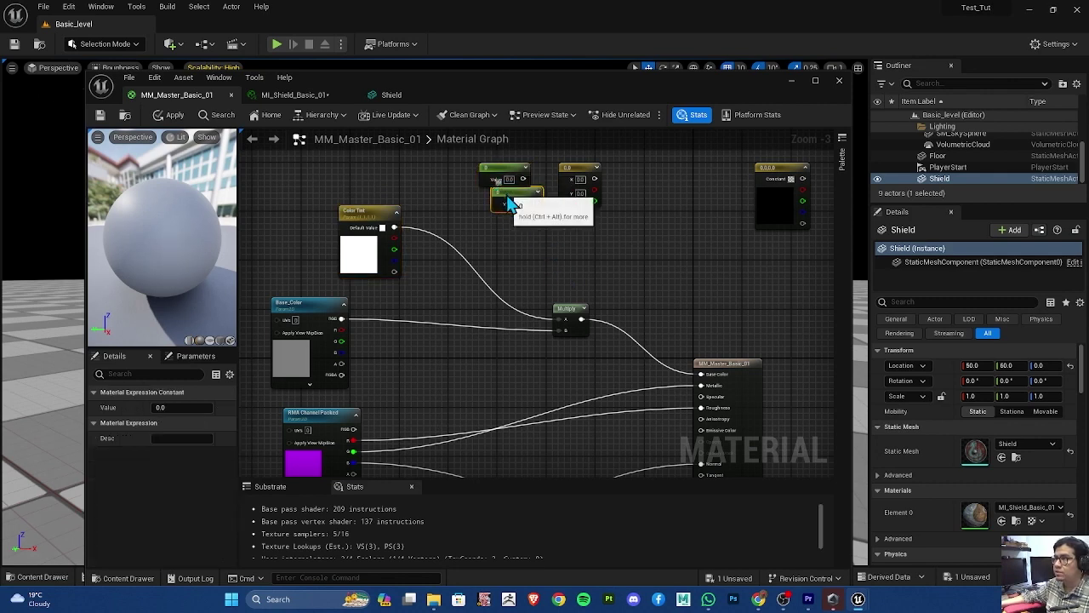
key("ctrl+v")
left_click_drag(458, 343, 432, 375)
right_click_drag(556, 355, 545, 292)
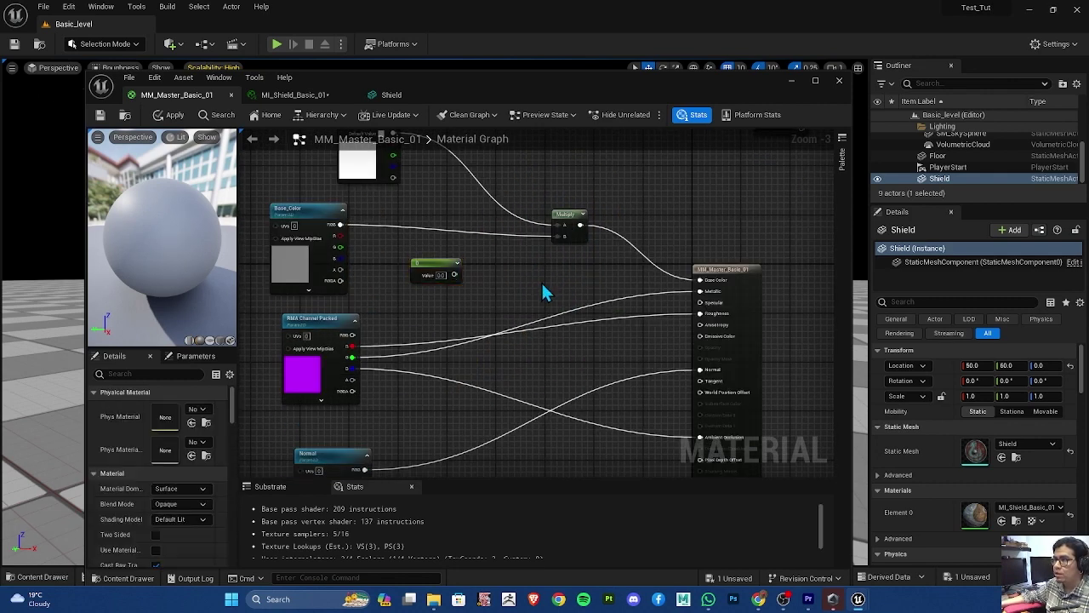
Duplicate the Multiply, feeding RMA red into A and the Constant into B
left_click(568, 214)
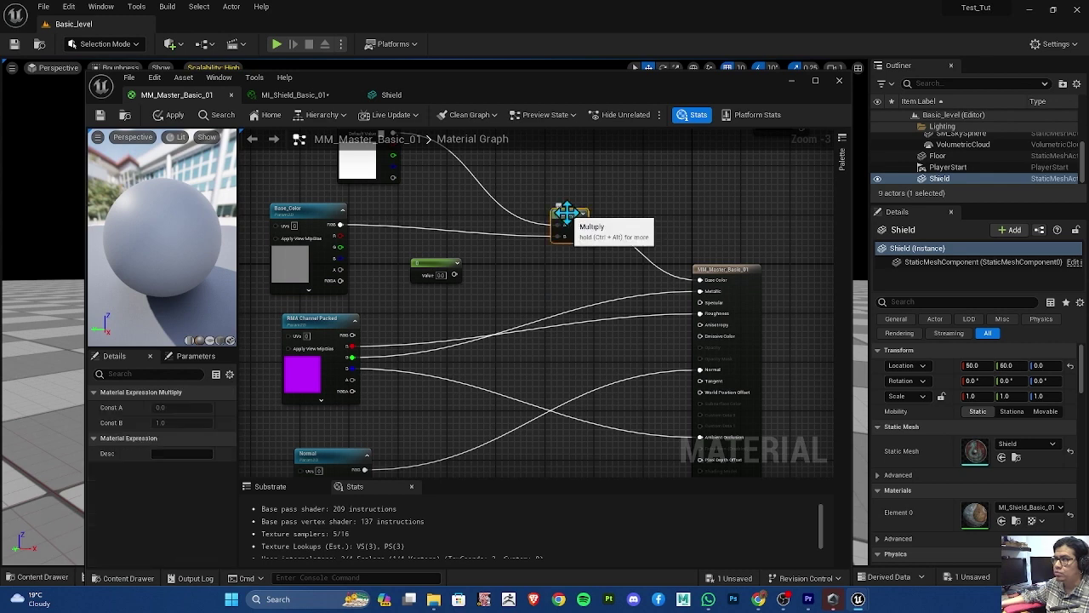
key("ctrl+c")
key("ctrl+v")
mouse_move(583, 223)
left_mouse_down()
mouse_move(557, 281)
mouse_move(544, 262)
mouse_move(701, 313)
left_mouse_up()
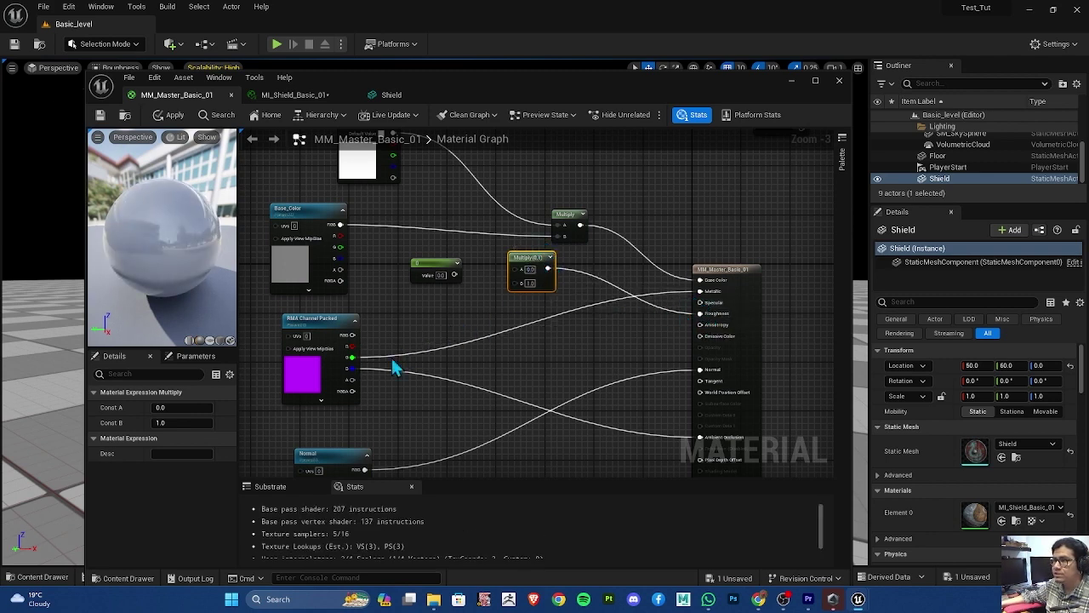
left_click_drag(352, 345, 549, 275)
mouse_move(450, 277)
left_mouse_down()
mouse_move(419, 284)
mouse_move(544, 286)
left_mouse_up()
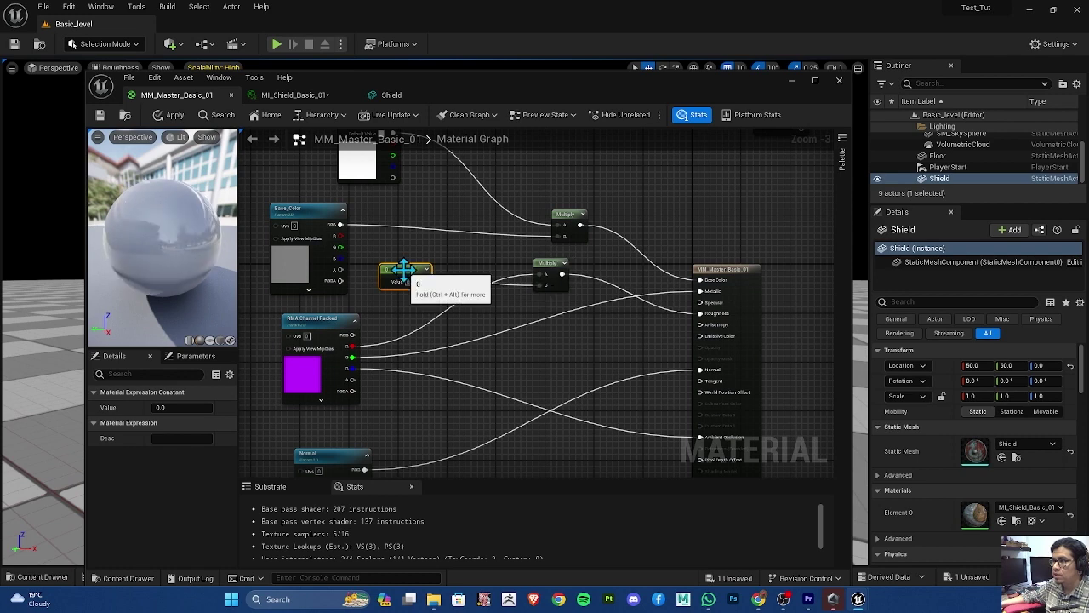
Convert the Constant into a 'Roughness Mult' scalar parameter with default value 1.0
right_click(403, 269)
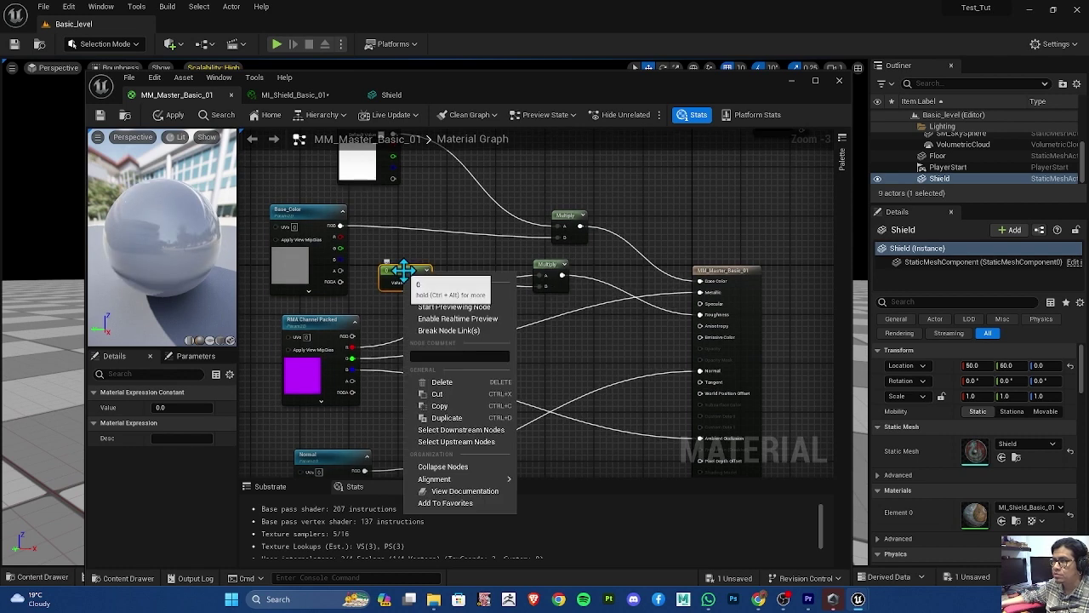
left_click(468, 304)
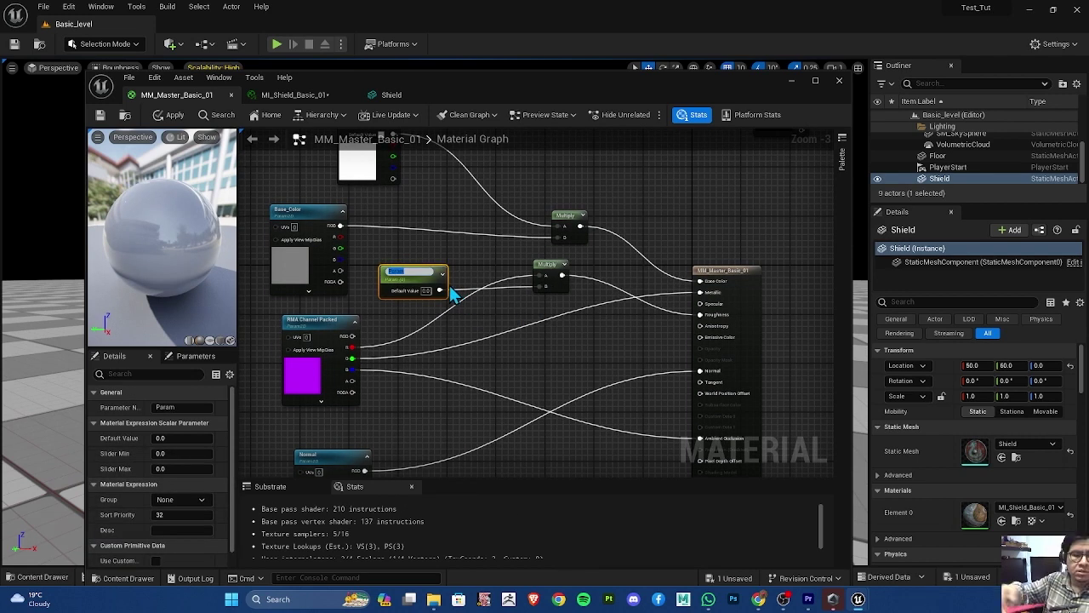
type("Rou")
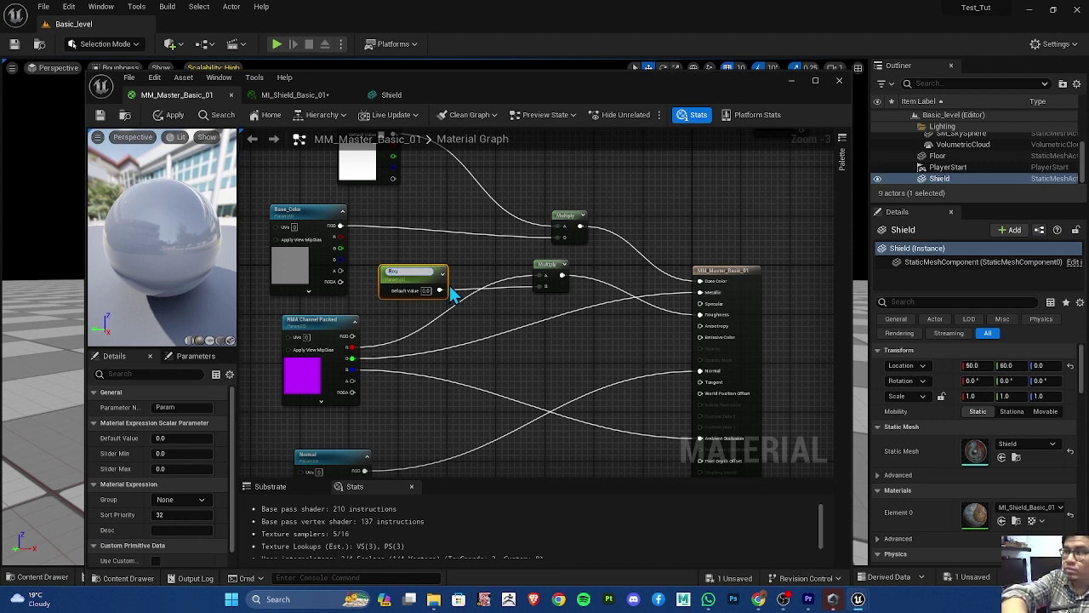
type("ghness")
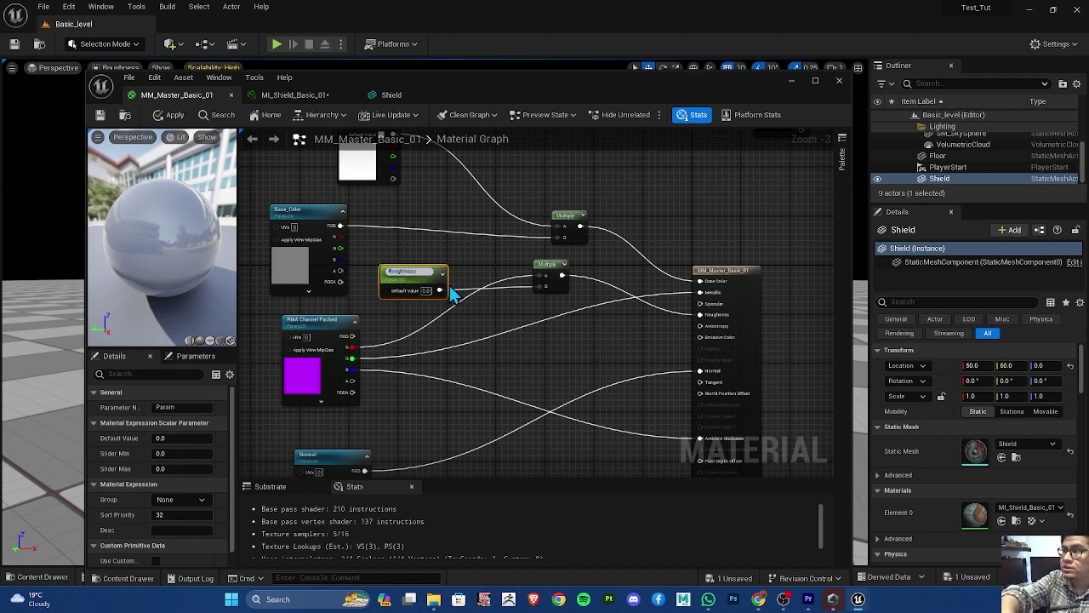
type(" Mult")
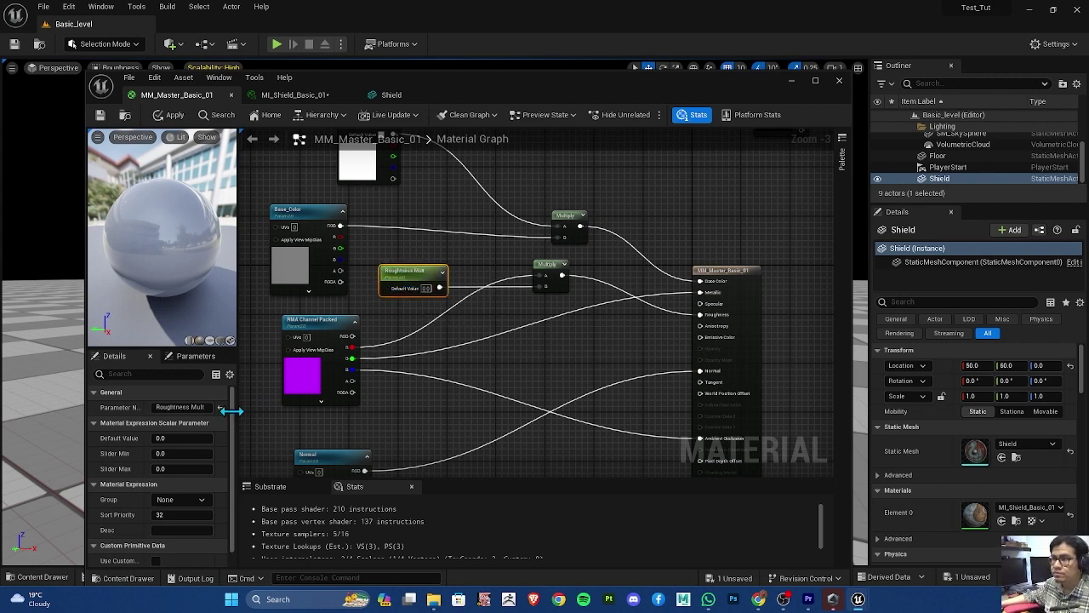
left_click(182, 437)
type("1")
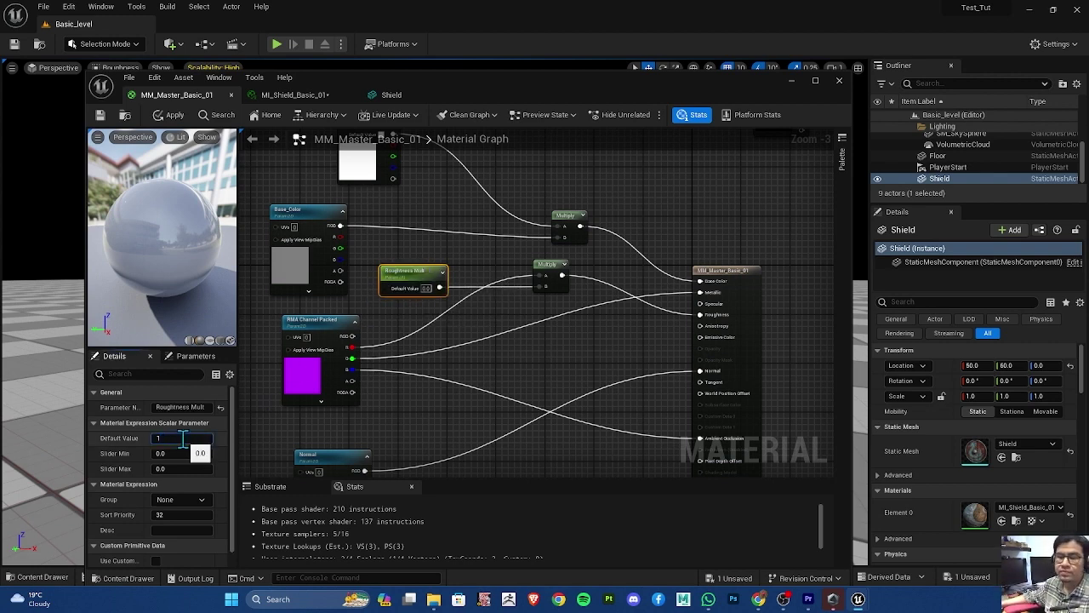
key("Return")
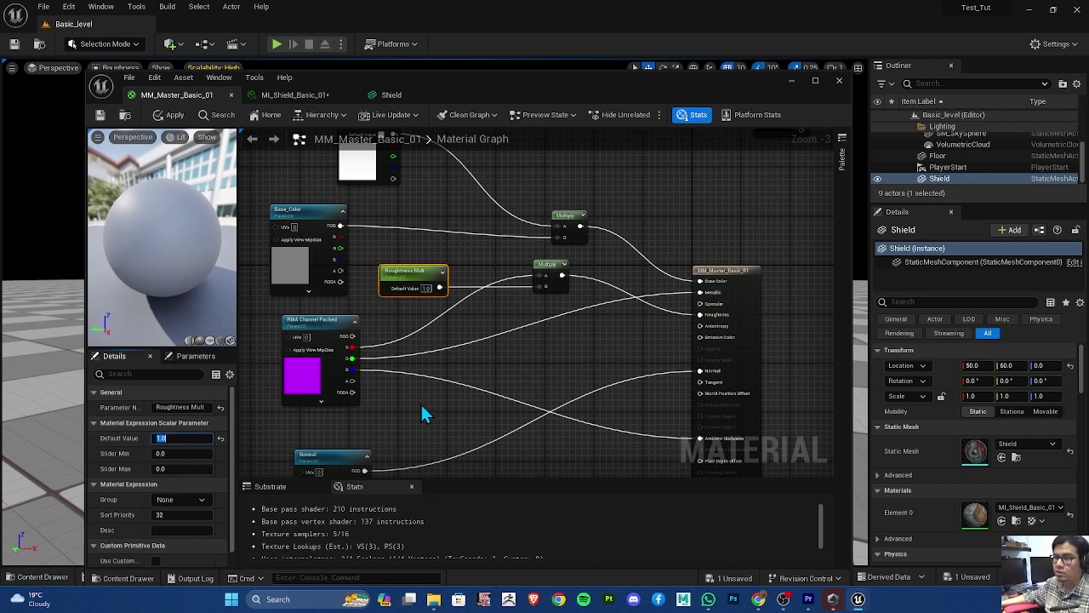
left_click(380, 364)
left_click_drag(352, 326, 307, 337)
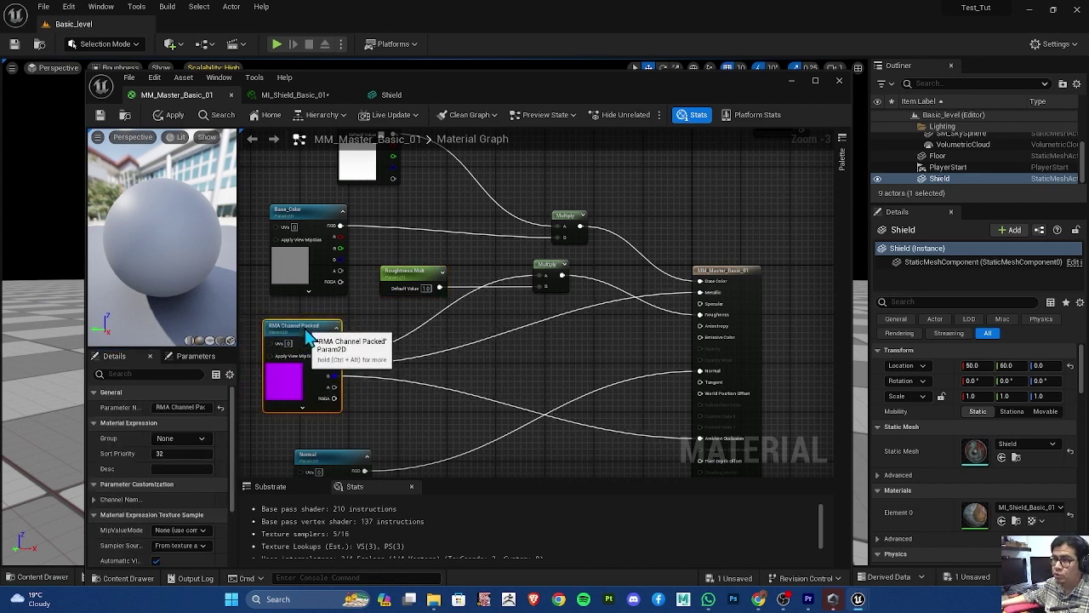
left_click_drag(411, 271, 403, 251)
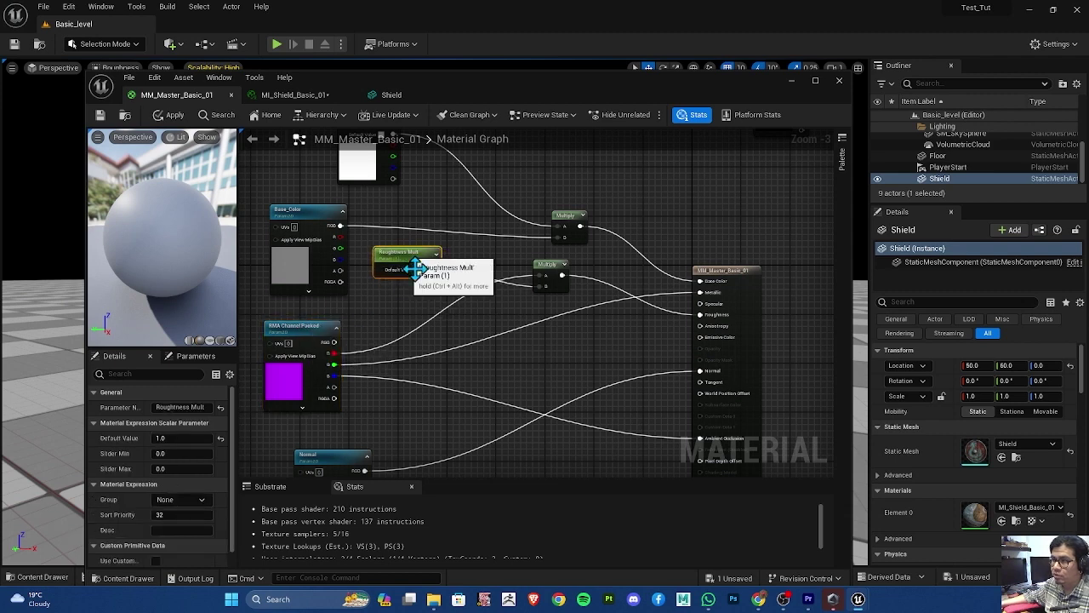
Apply and save the master material, then bring up the Content Browser
left_click(551, 265)
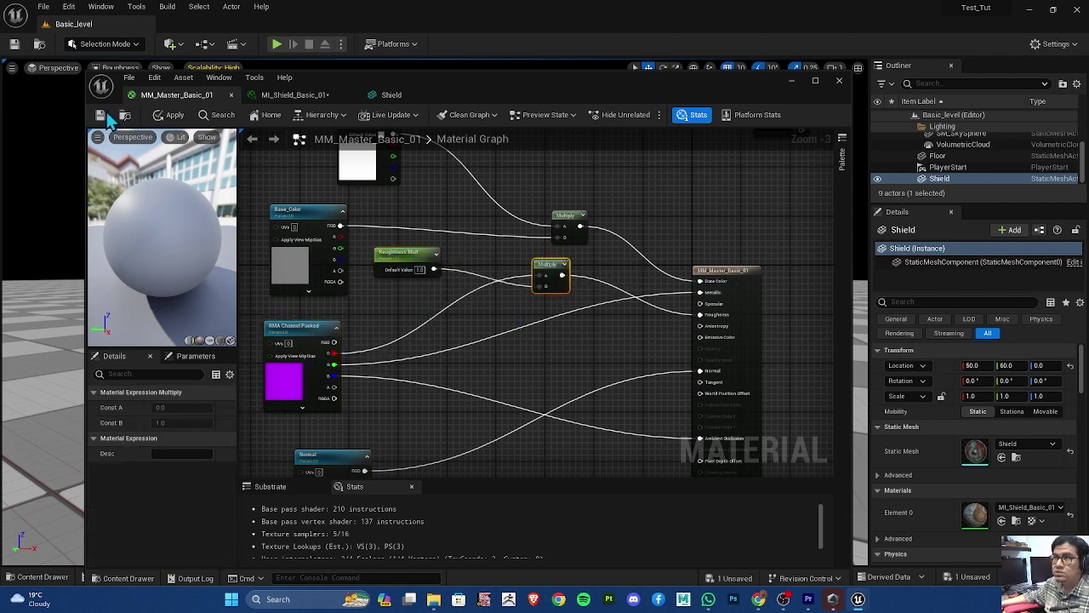
left_click(100, 115)
left_click(46, 582)
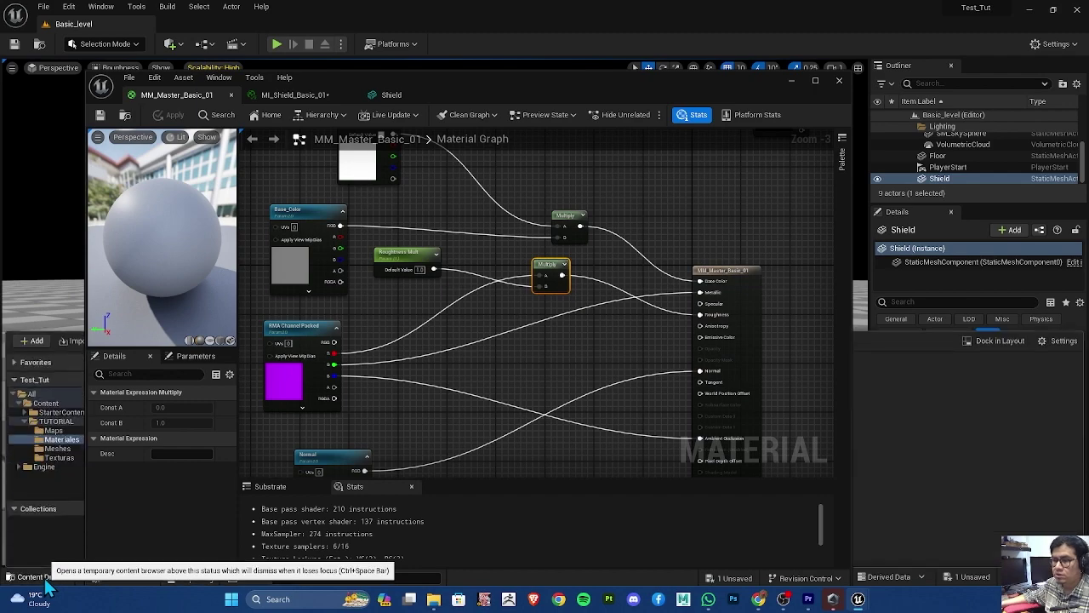
left_click_drag(444, 86, 706, 59)
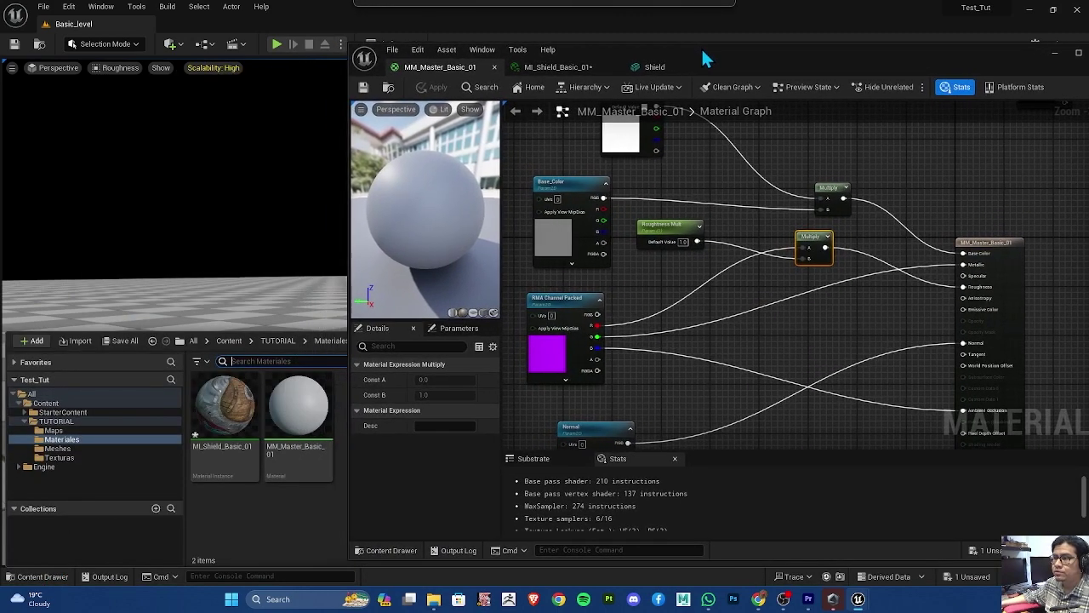
Override Roughness Mult on MI_Shield_Basic_01, try a few values, and set it to 1.0
double_click(231, 418)
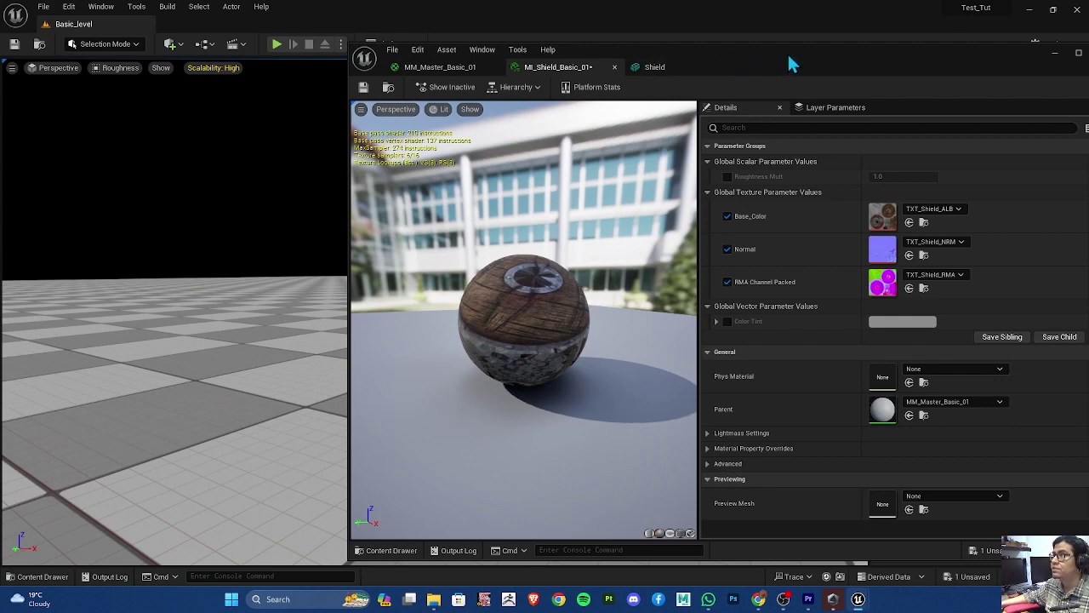
left_click_drag(791, 61, 538, 74)
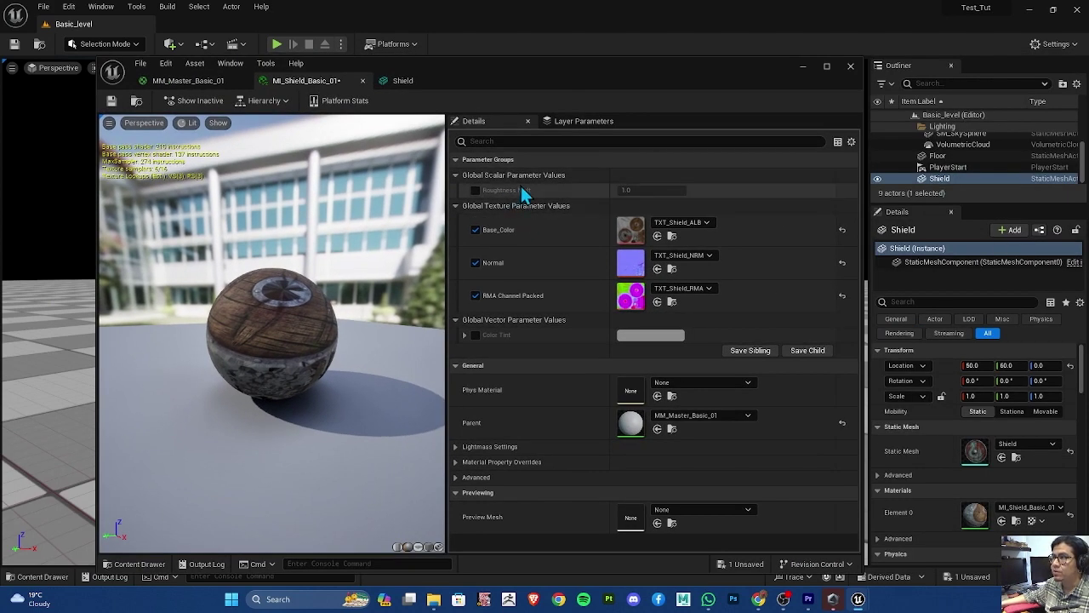
left_click(476, 191)
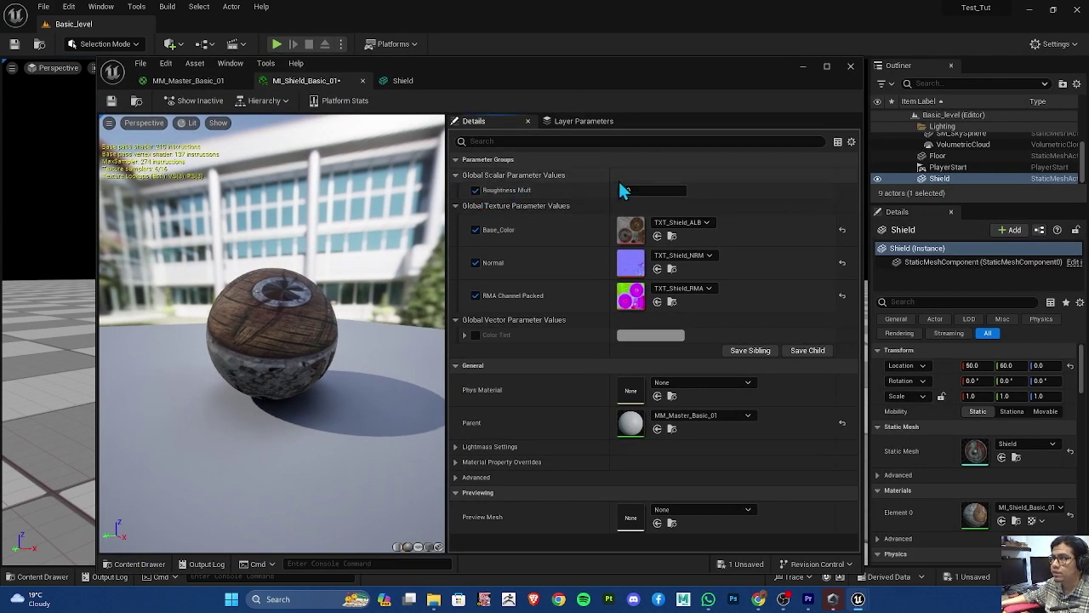
mouse_move(622, 189)
left_mouse_down()
mouse_move(571, 189)
mouse_move(673, 190)
left_mouse_up()
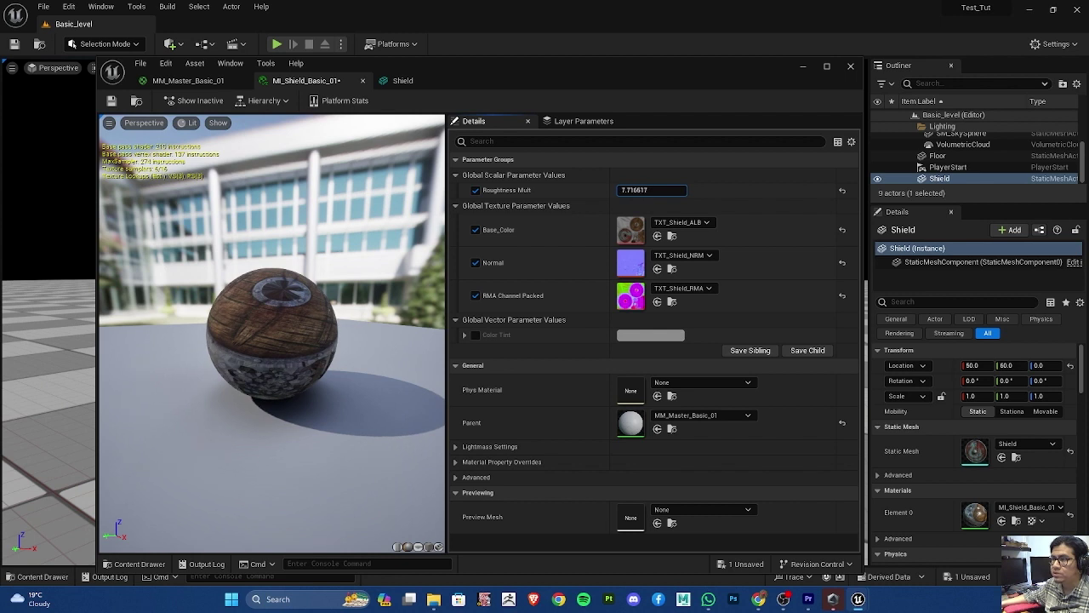
left_click_drag(651, 190, 626, 190)
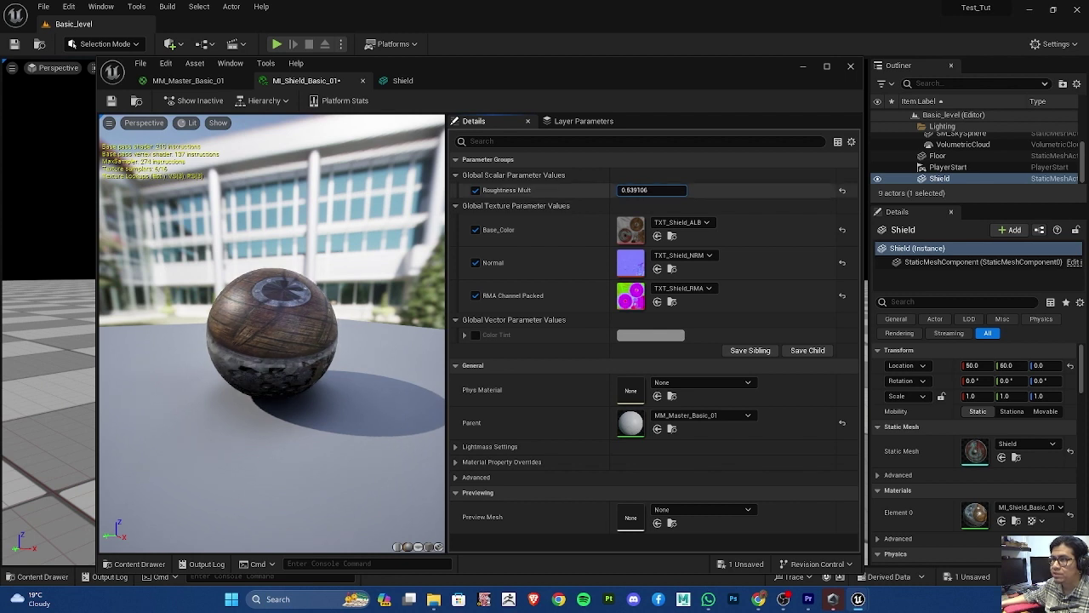
left_click(653, 190)
type("1")
key("Return")
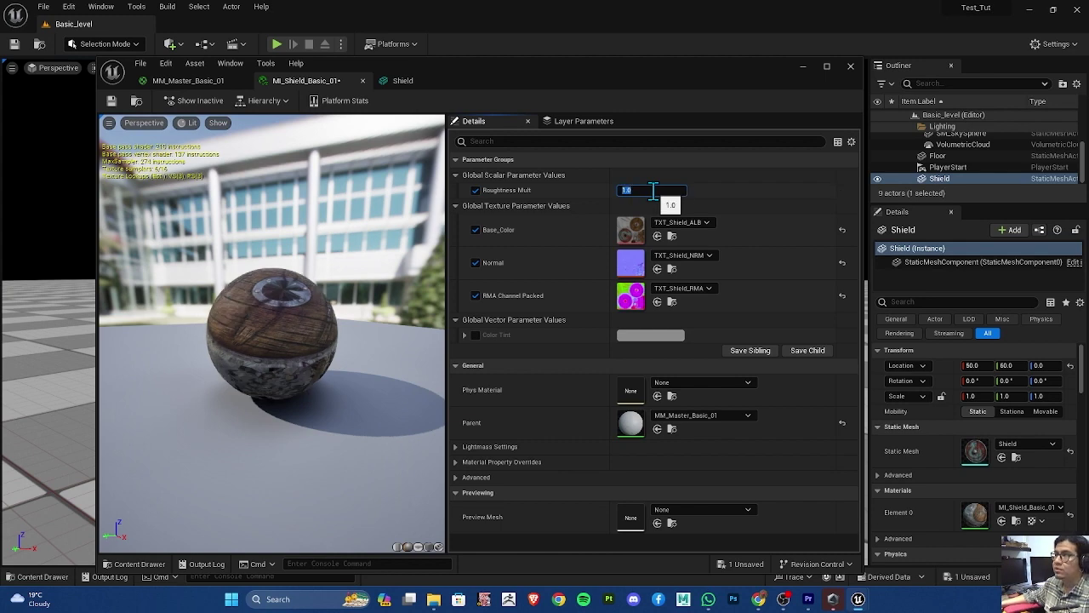
mouse_move(474, 66)
left_mouse_down()
mouse_move(523, 57)
mouse_move(513, 65)
left_mouse_up()
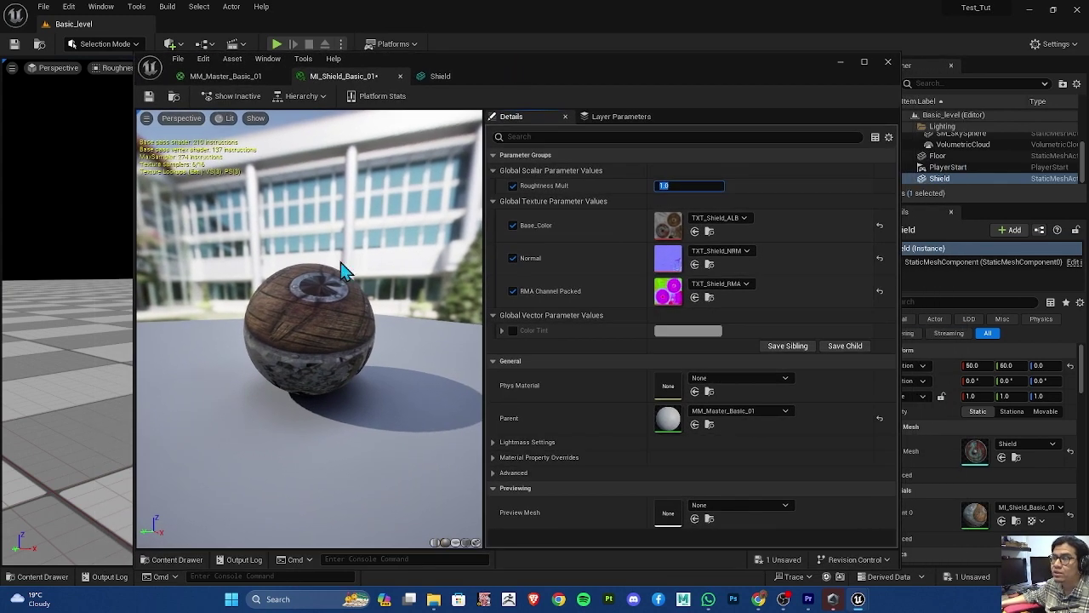
left_click(462, 83)
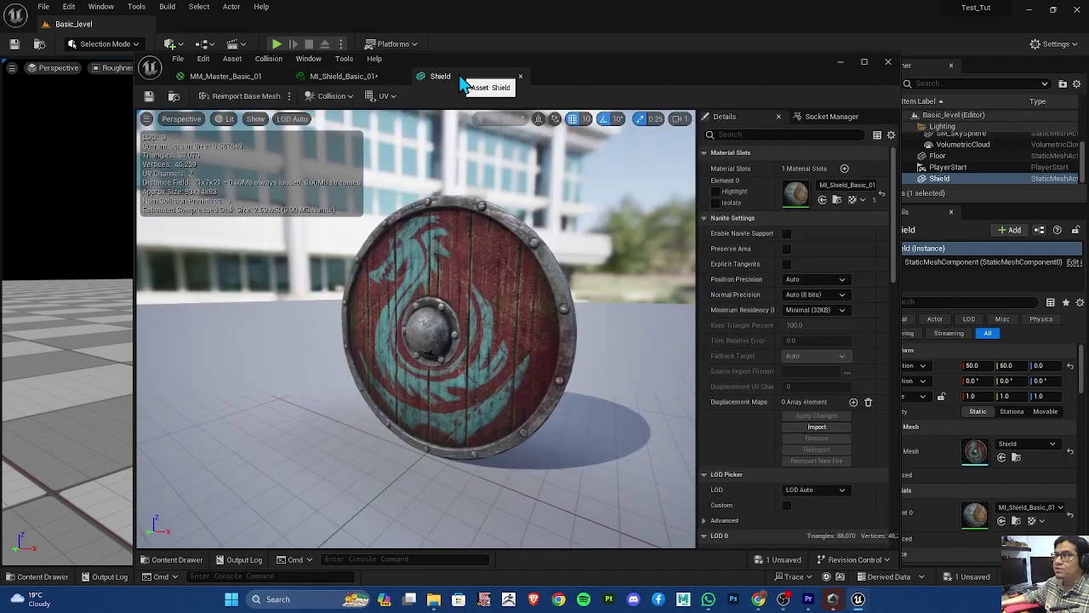
Add a Power node beside the Roughness input in MM_Master_Basic_01
left_click(243, 78)
right_click_drag(647, 344, 609, 366)
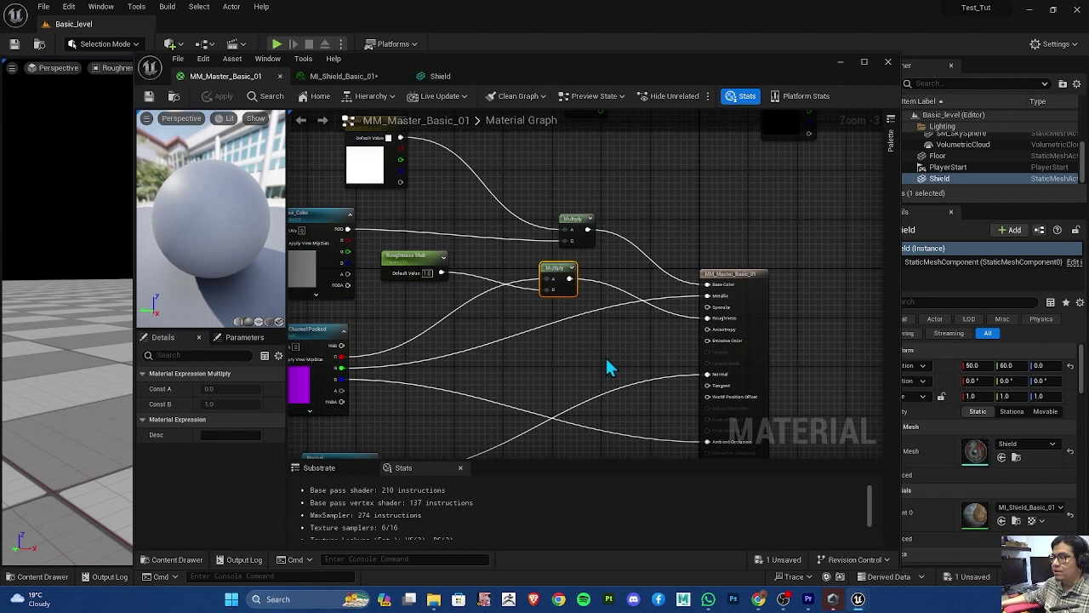
left_click(618, 358)
right_click_drag(618, 367, 571, 362)
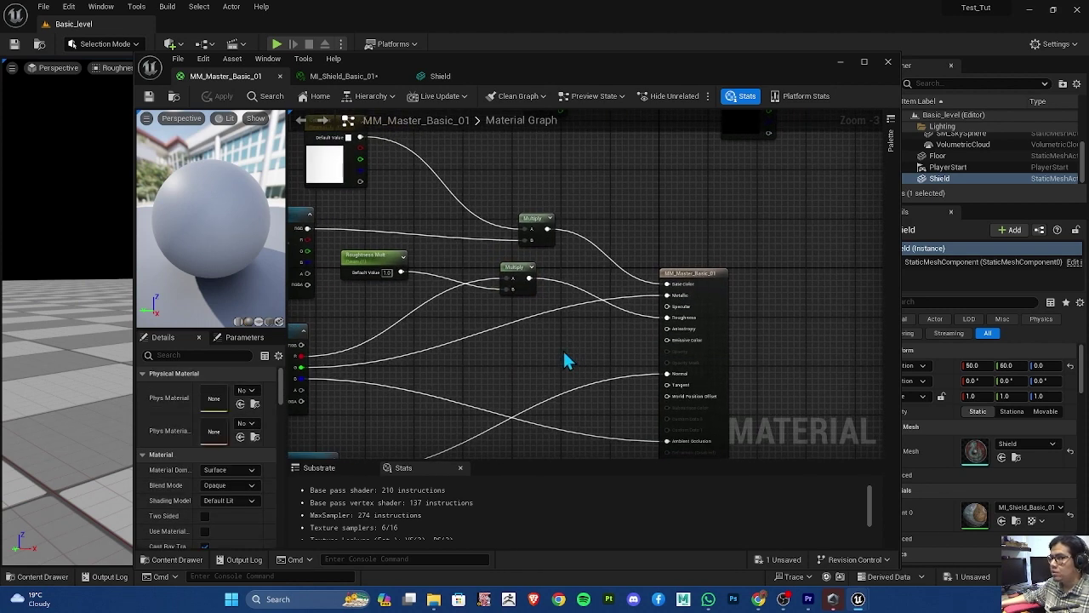
right_click(545, 353)
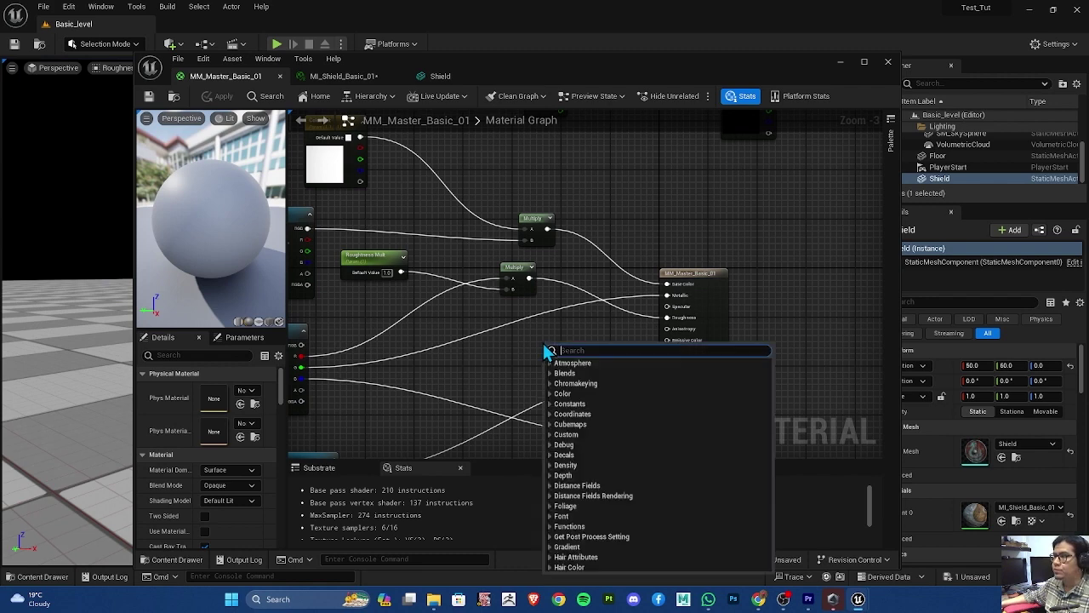
type("po")
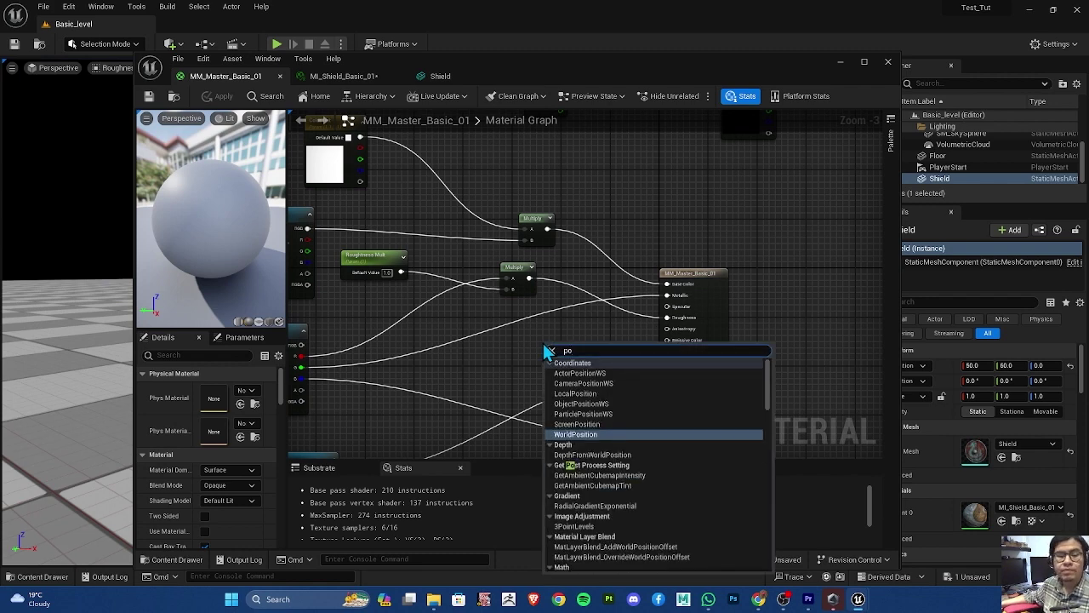
type("wer")
key("Return")
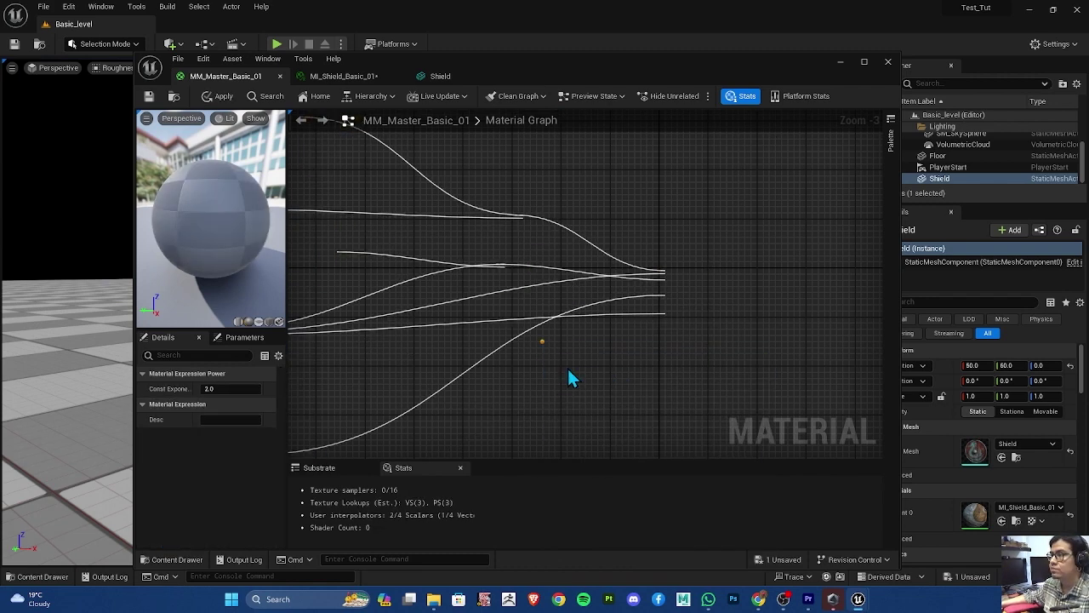
left_click_drag(558, 349, 577, 319)
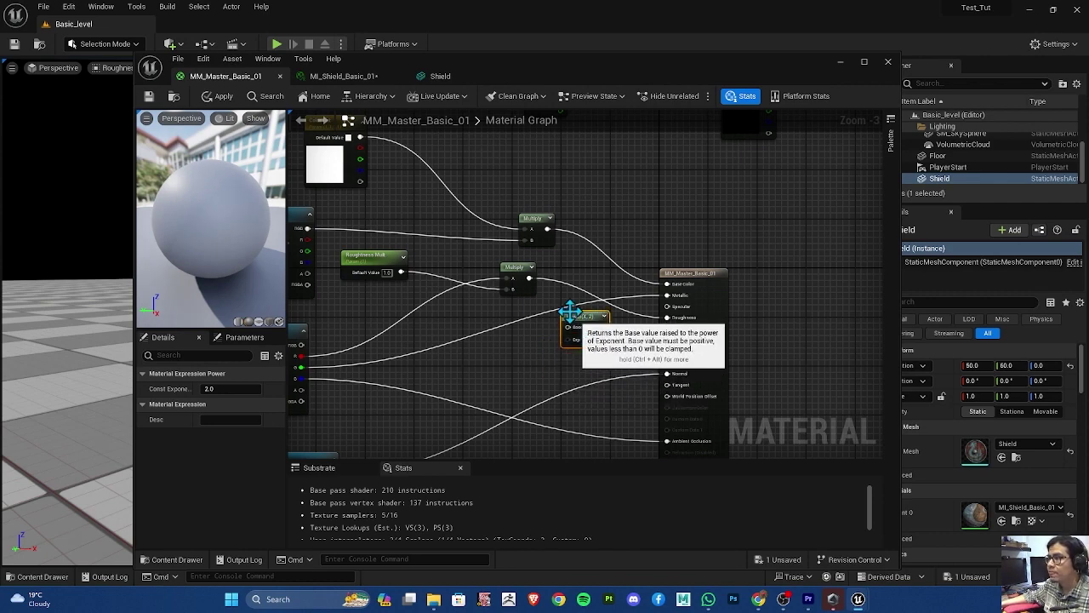
Wire the roughness Multiply into Power's Base and Power's output into Roughness
left_click(517, 269)
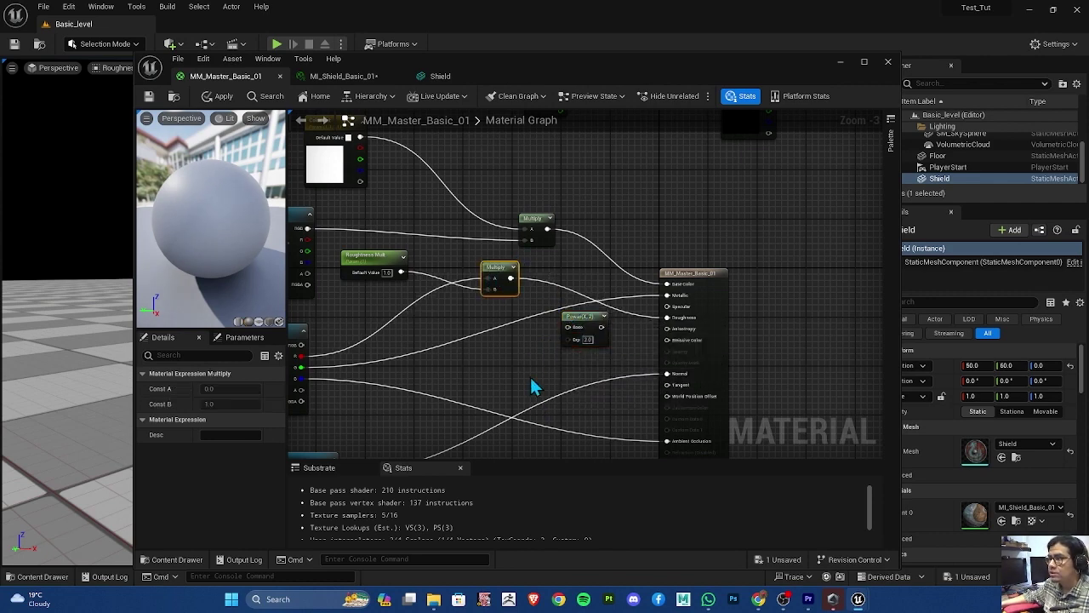
left_click_drag(518, 276, 581, 338)
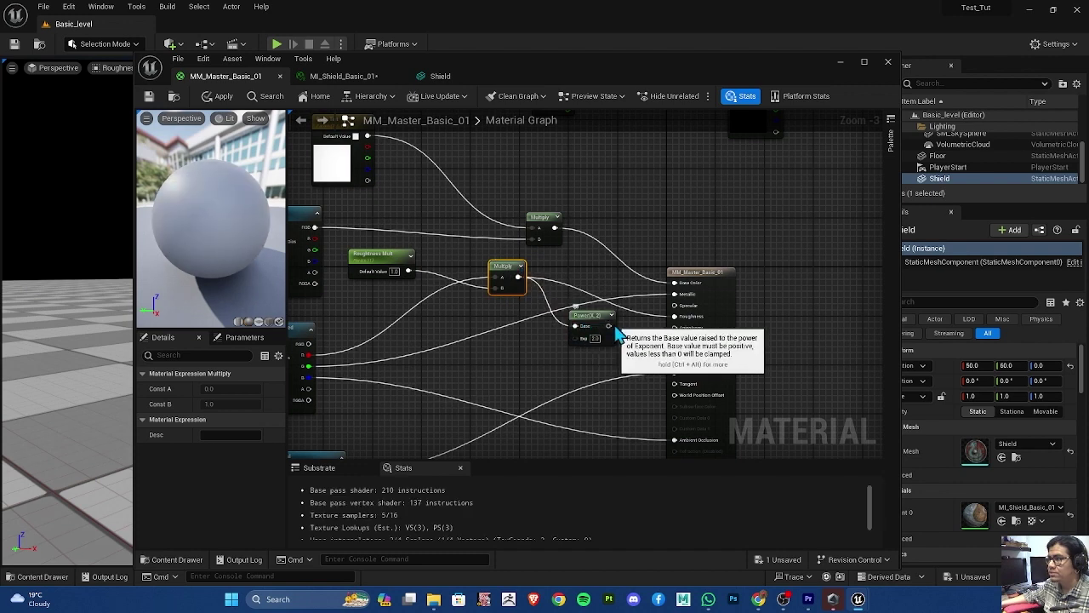
left_click_drag(608, 326, 679, 326)
left_click_drag(592, 325, 614, 307)
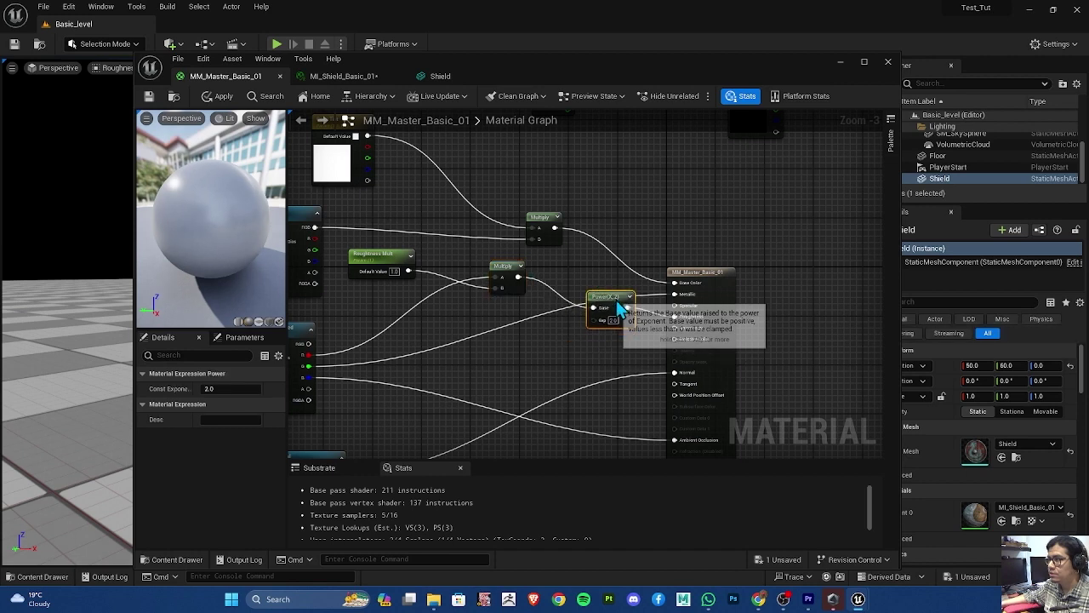
right_click_drag(544, 341, 571, 343)
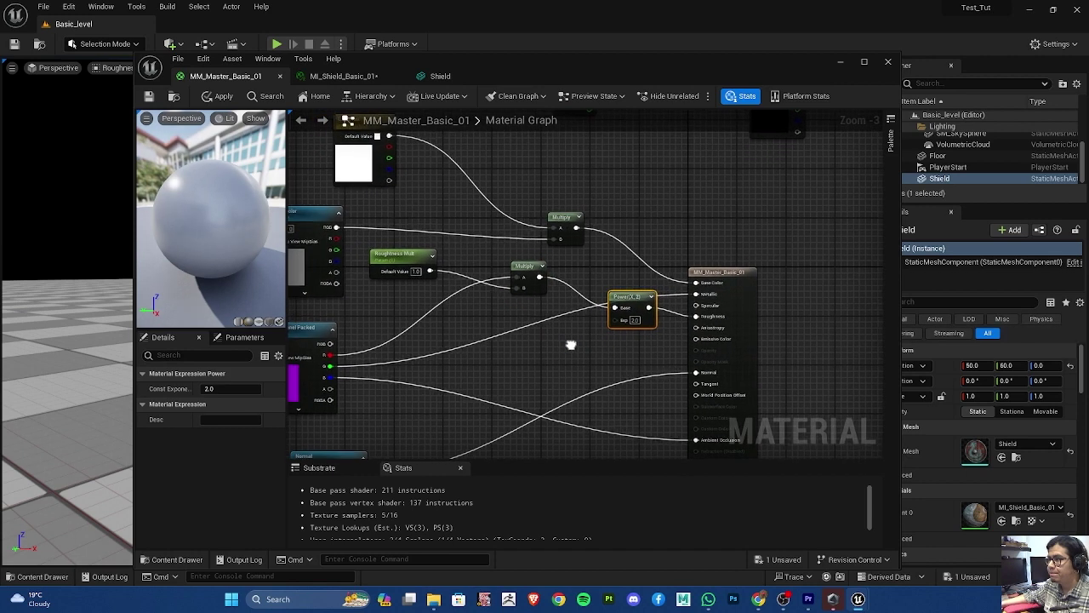
Duplicate Roughness Mult as a Roughness Contrast parameter driving Power's exponent, then apply
left_click(405, 255)
key("ctrl+d")
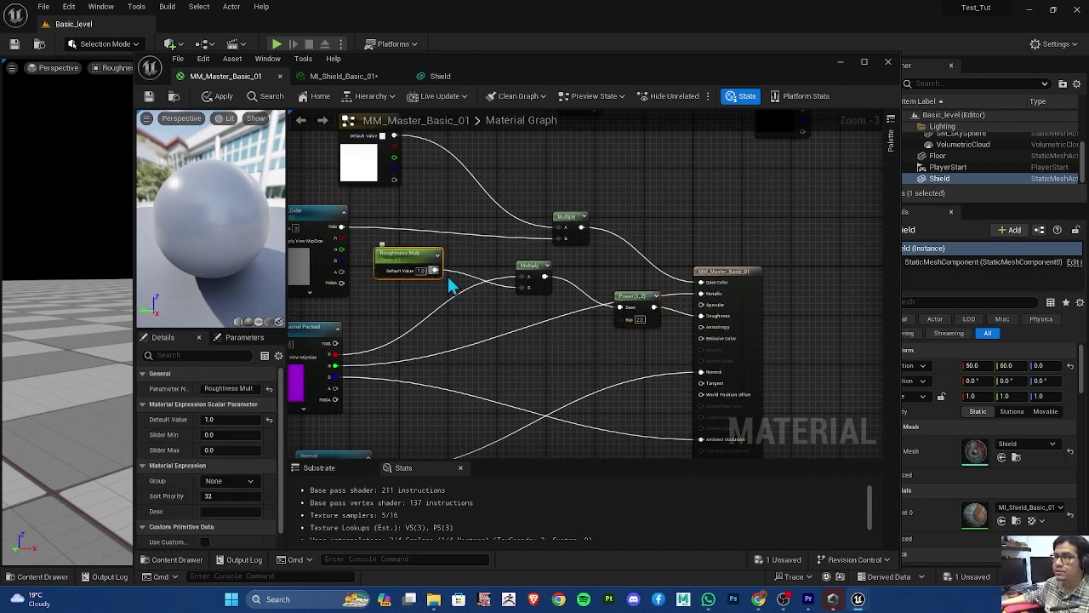
mouse_move(404, 255)
left_mouse_down()
mouse_move(485, 284)
mouse_move(532, 321)
left_mouse_up()
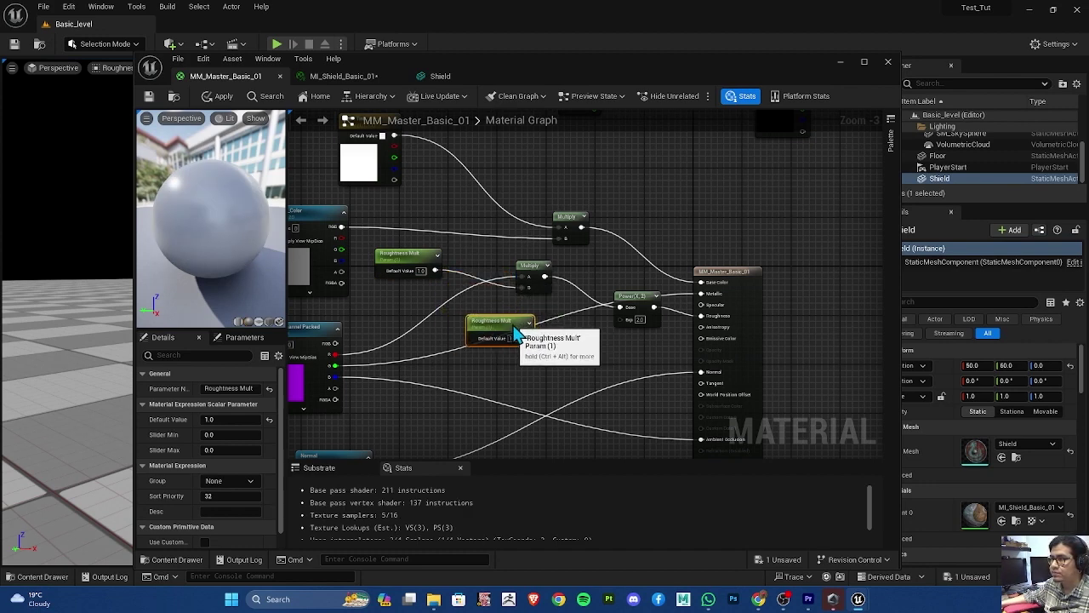
left_click_drag(532, 338, 626, 328)
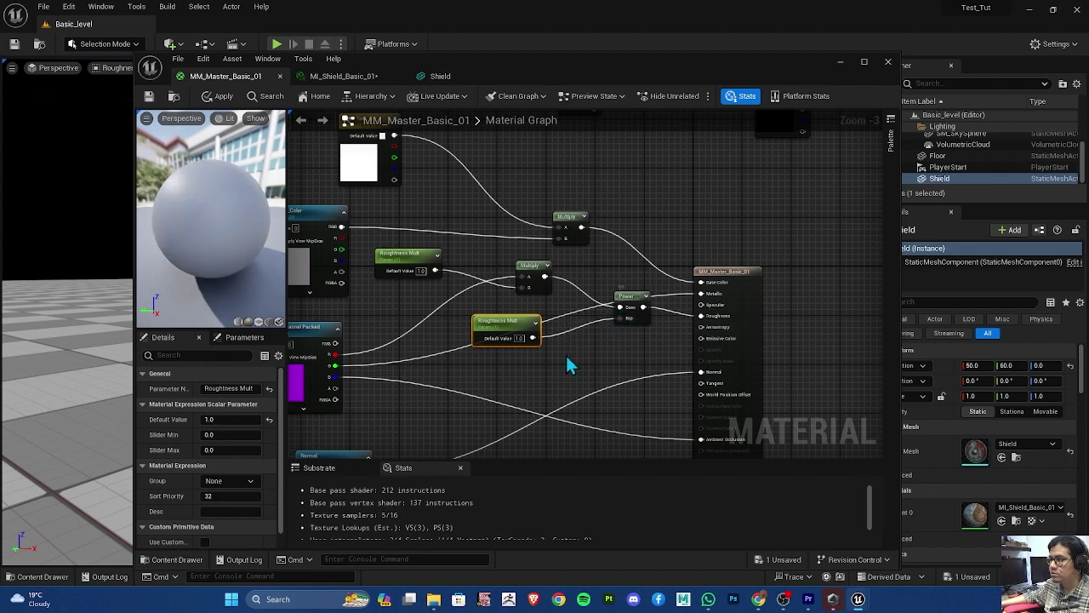
right_click_drag(499, 372, 528, 370)
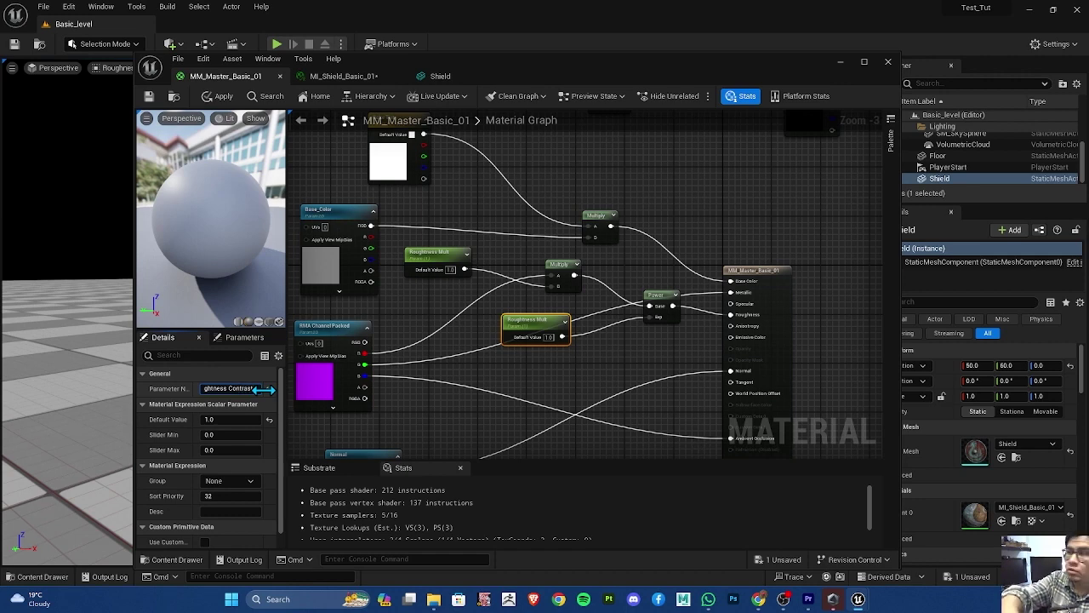
left_click(258, 389)
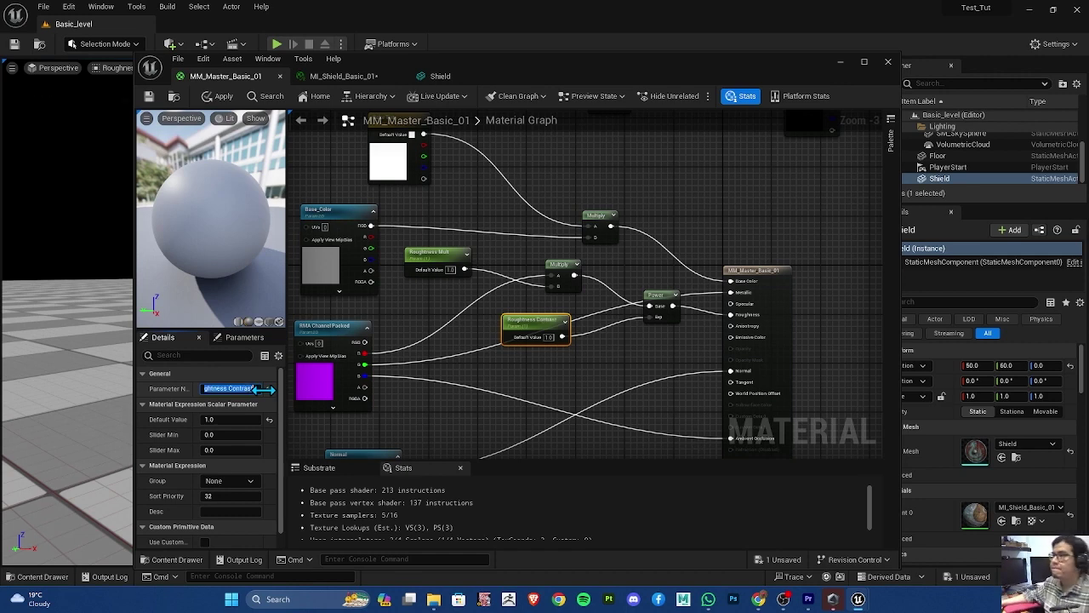
left_click(219, 96)
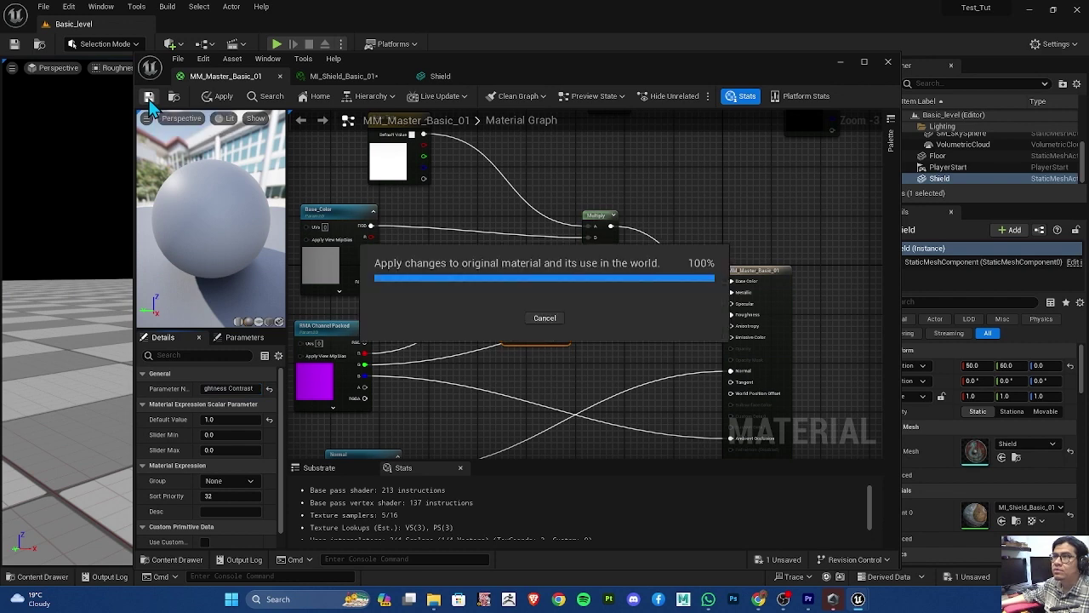
Override Roughness Contrast on MI_Shield_Basic_01 and set it to about 2.311965
left_click(358, 76)
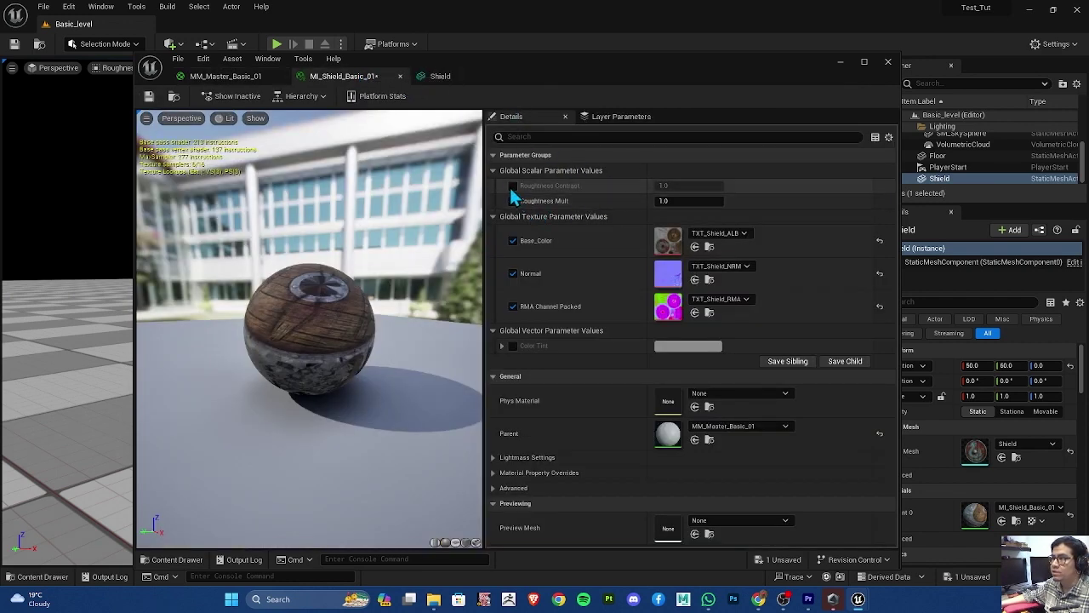
left_click(513, 186)
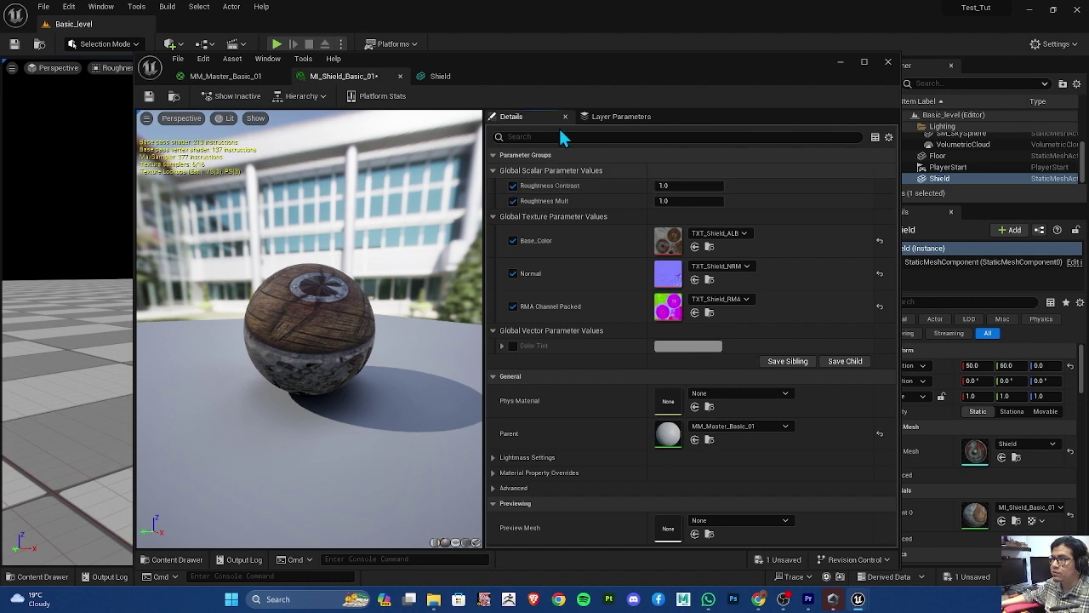
left_click_drag(549, 67, 733, 62)
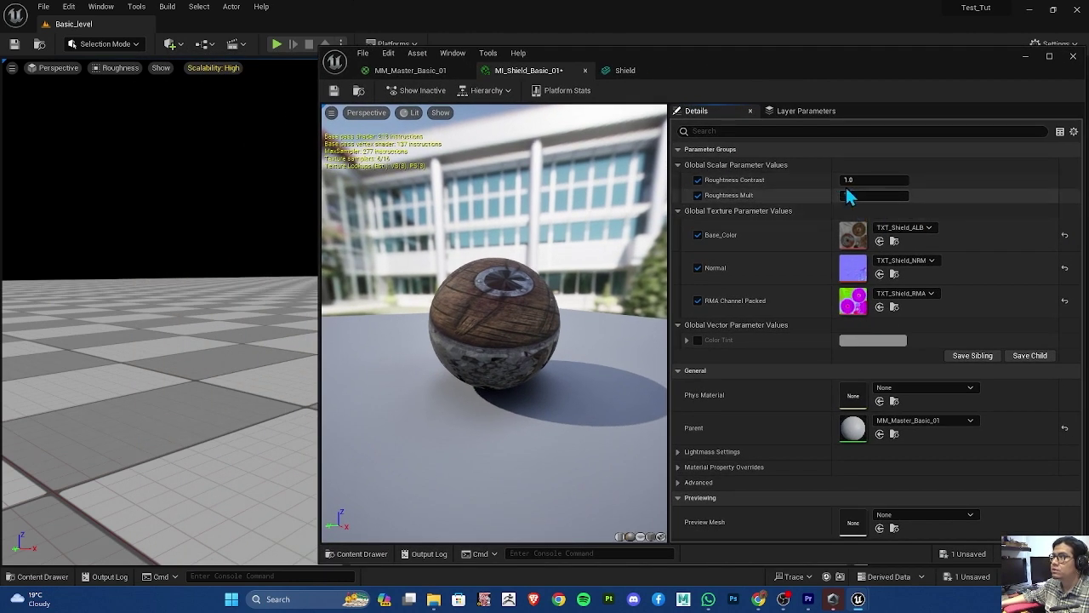
left_click_drag(875, 180, 909, 180)
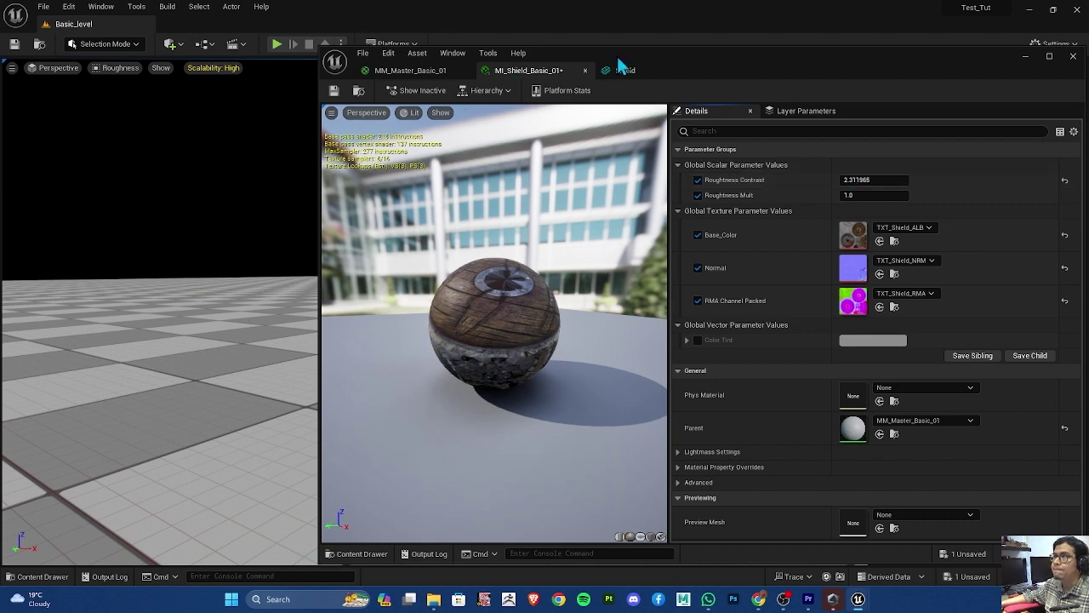
Move the instance window aside and orbit the level camera close to the shield
left_click_drag(691, 66, 877, 85)
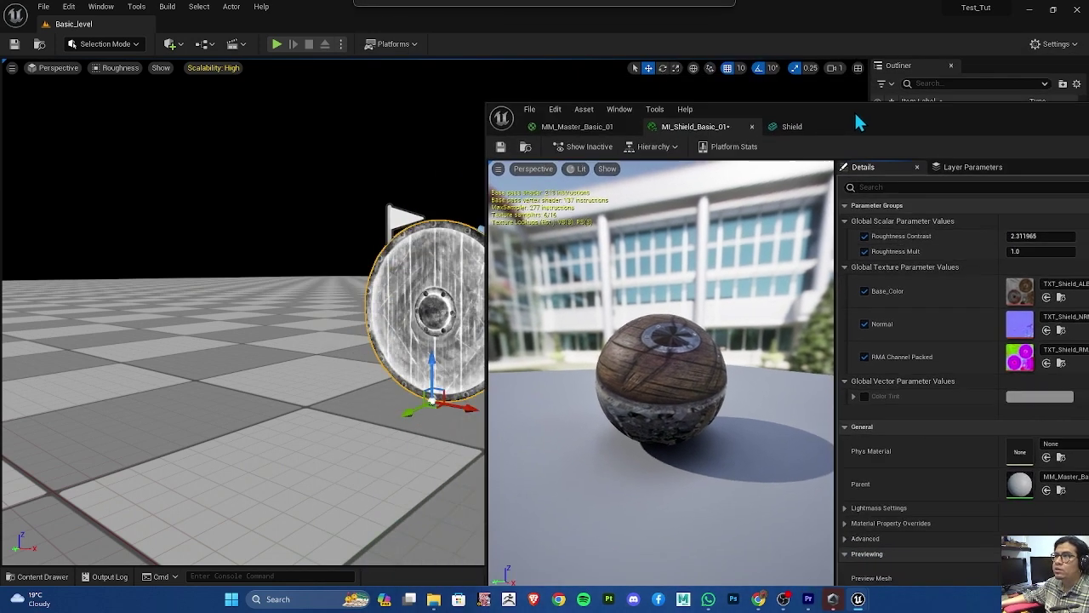
scroll(340, 336, "down", 2)
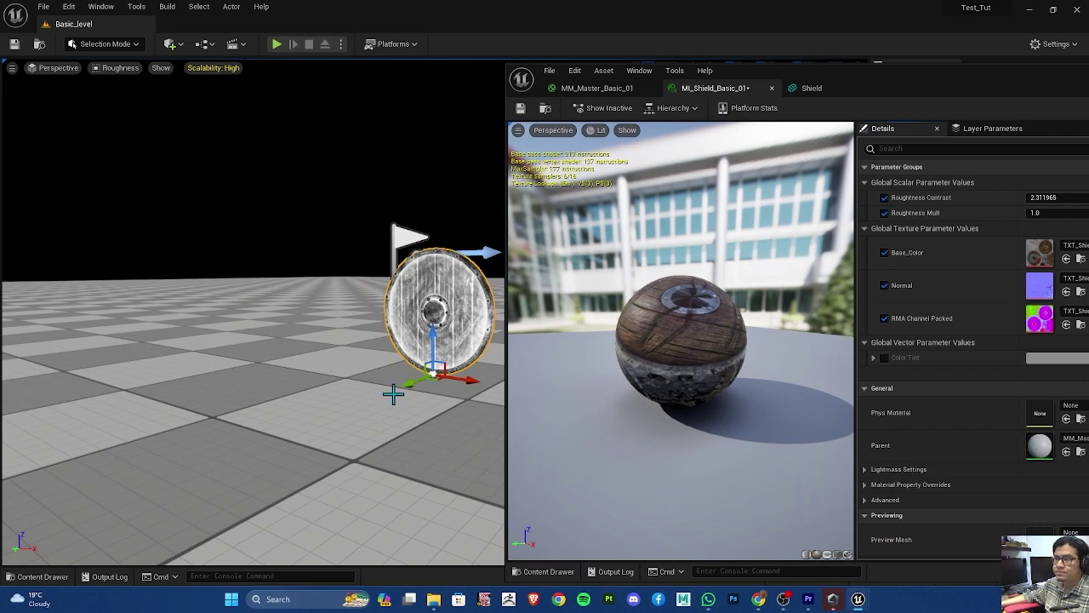
right_click_drag(393, 393, 442, 387)
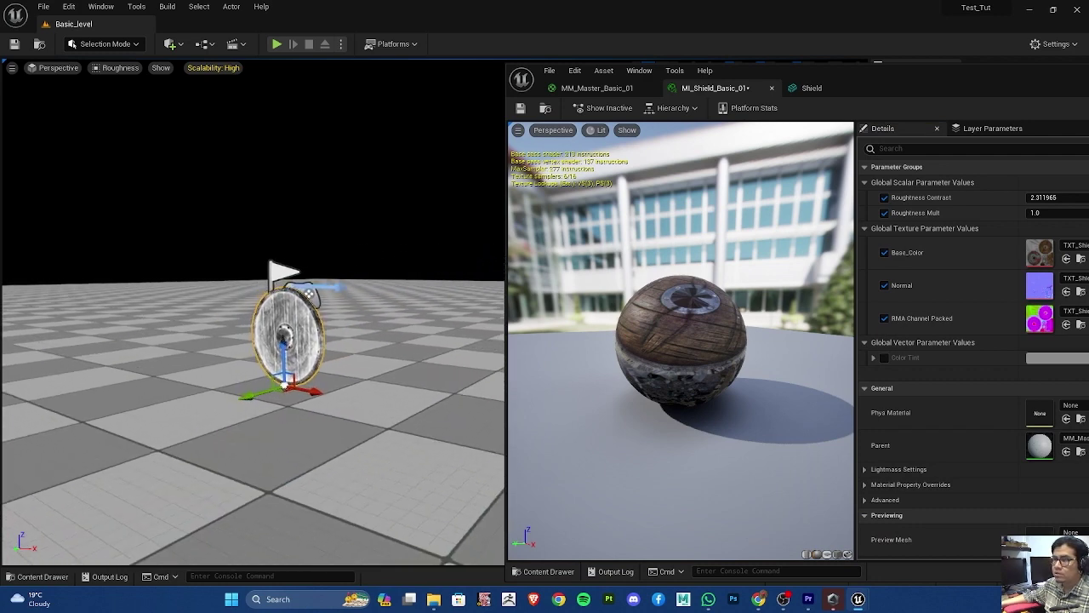
right_click_drag(443, 387, 292, 380)
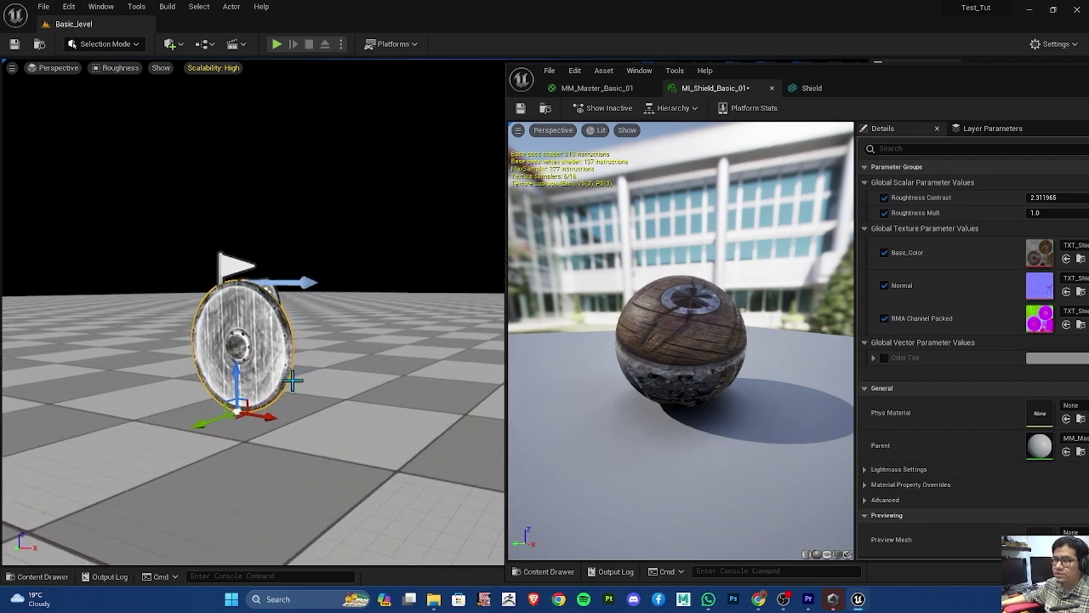
Set the level viewport to Lit shading and frame the shield larger beside the instance editor
left_click(115, 76)
left_click(136, 101)
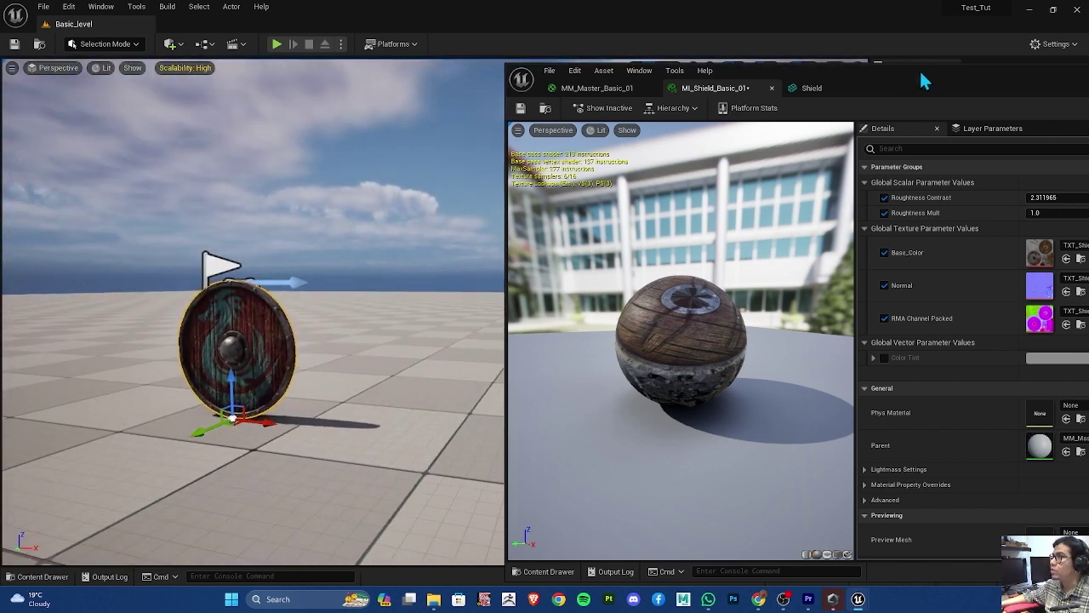
left_click_drag(922, 83, 714, 70)
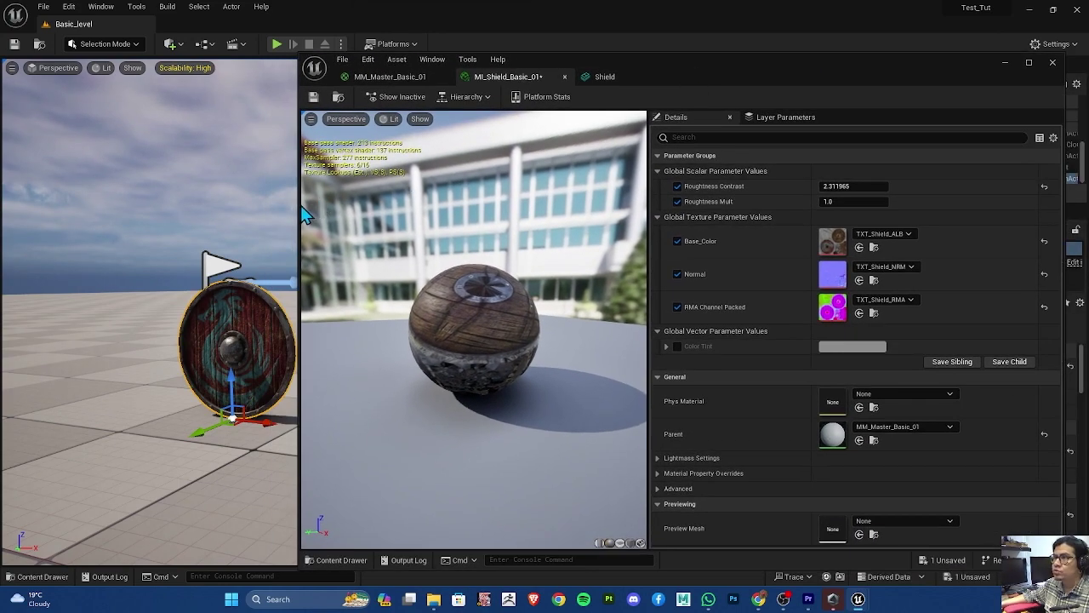
left_click_drag(300, 206, 397, 207)
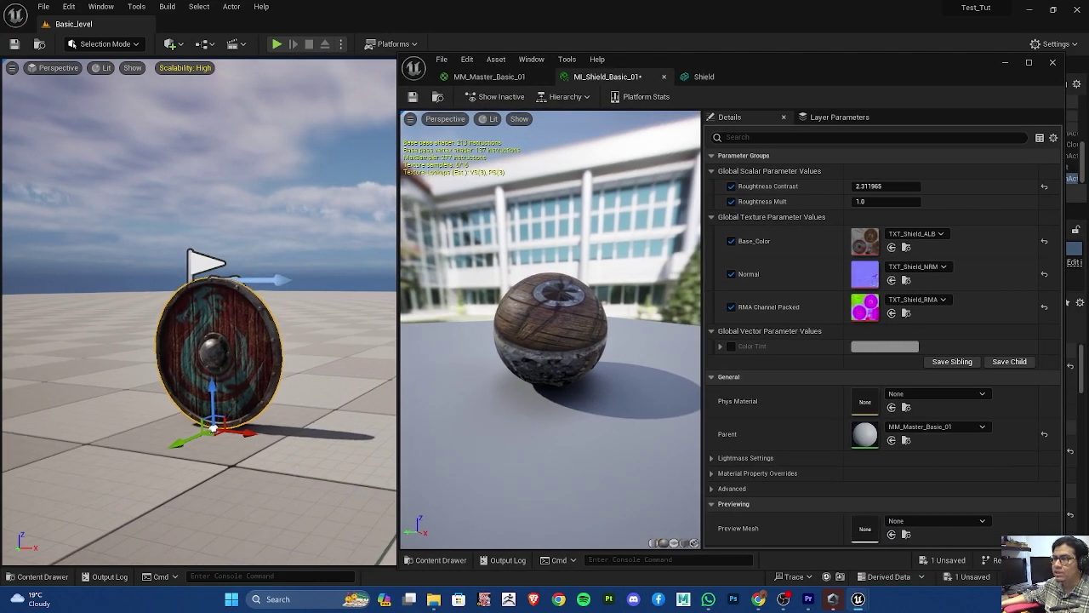
right_click_drag(204, 255, 201, 116)
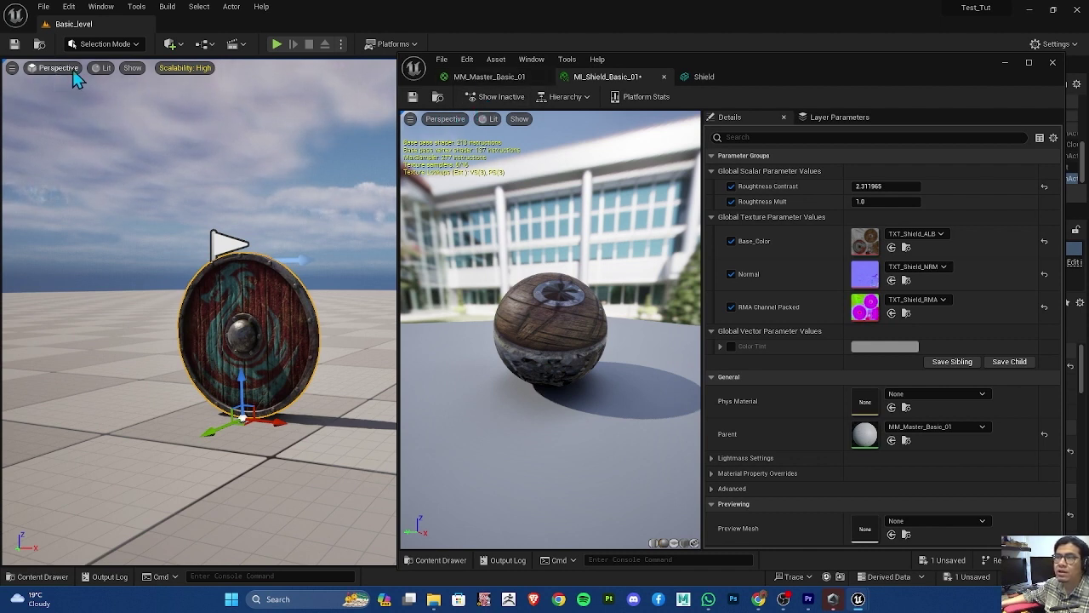
Switch the level viewport to the Roughness buffer visualization
left_click(102, 69)
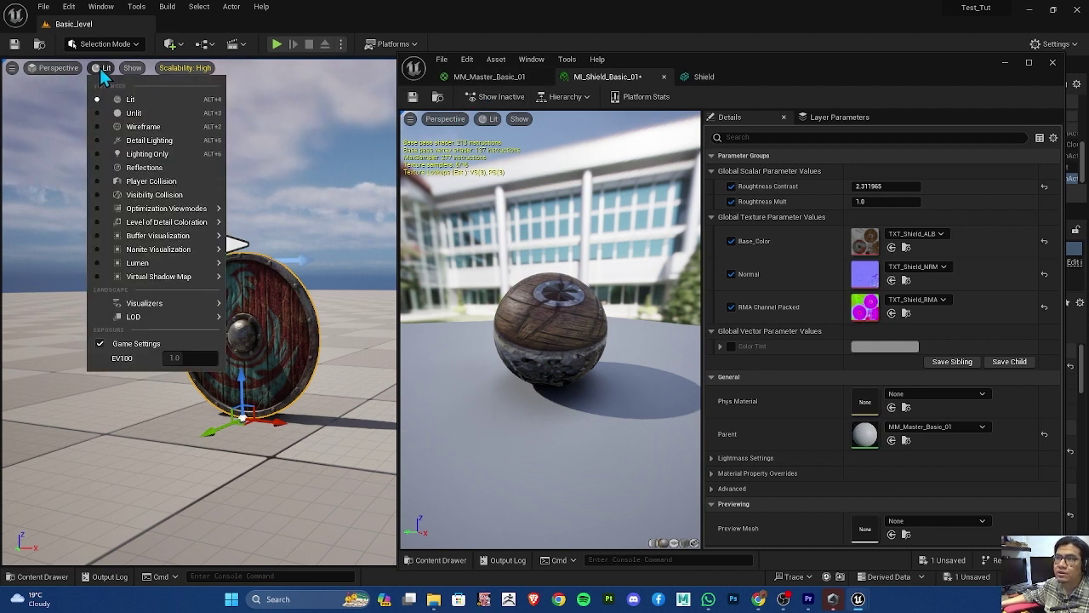
left_click(102, 70)
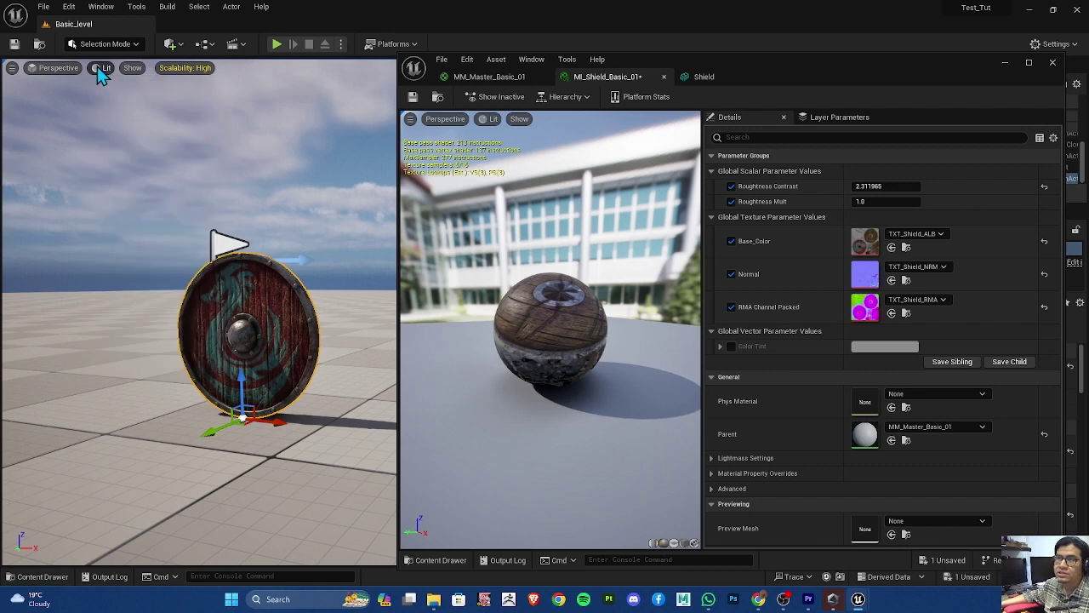
left_click(101, 70)
mouse_move(171, 212)
mouse_move(170, 237)
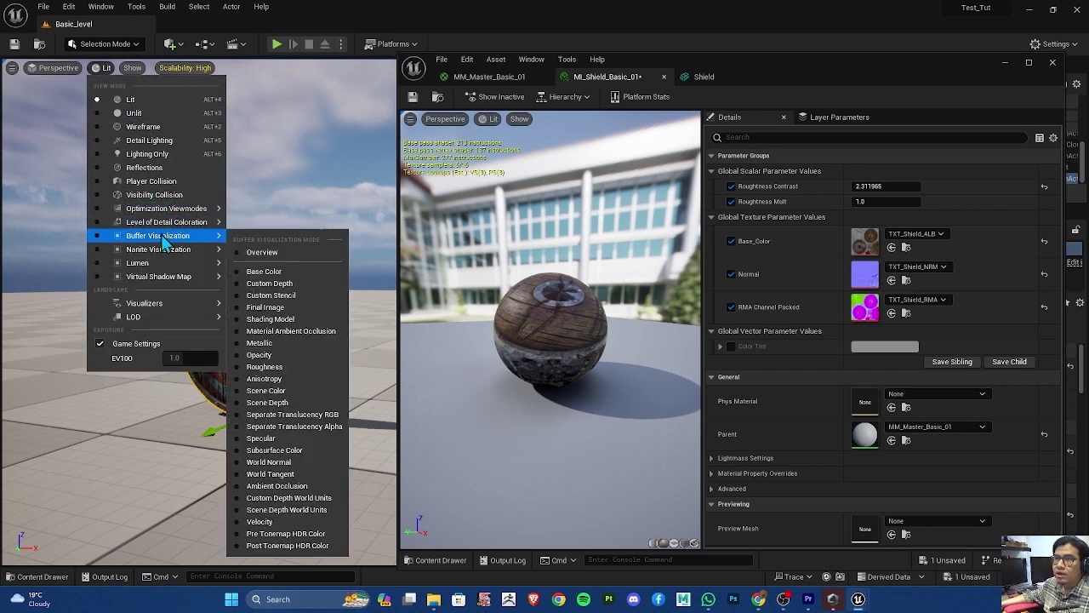
left_click(272, 368)
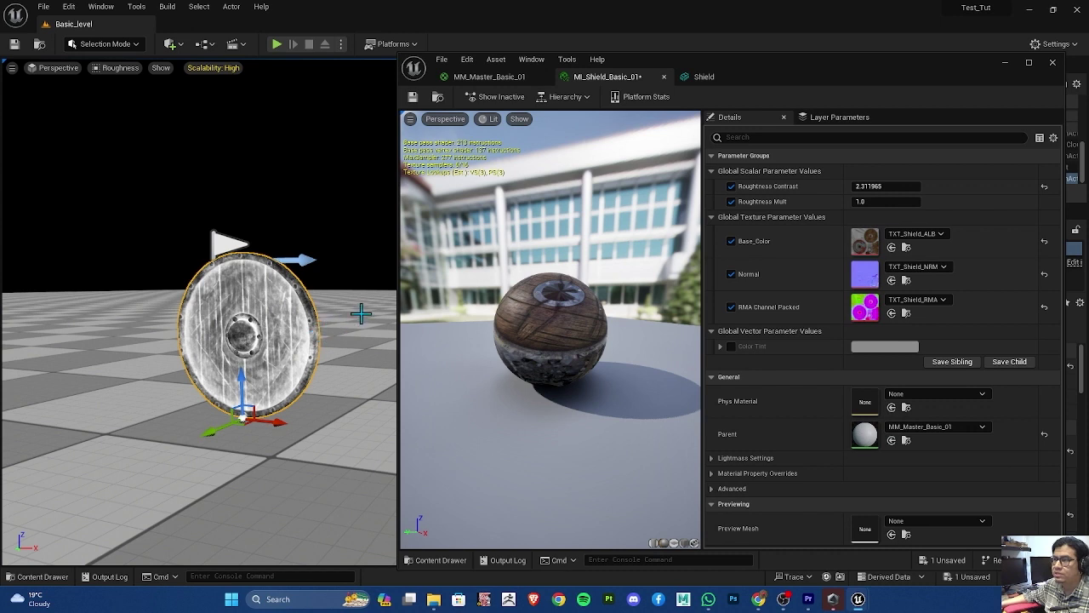
Orbit the preview sphere and raise Roughness Contrast to 4.624317
left_click(491, 120)
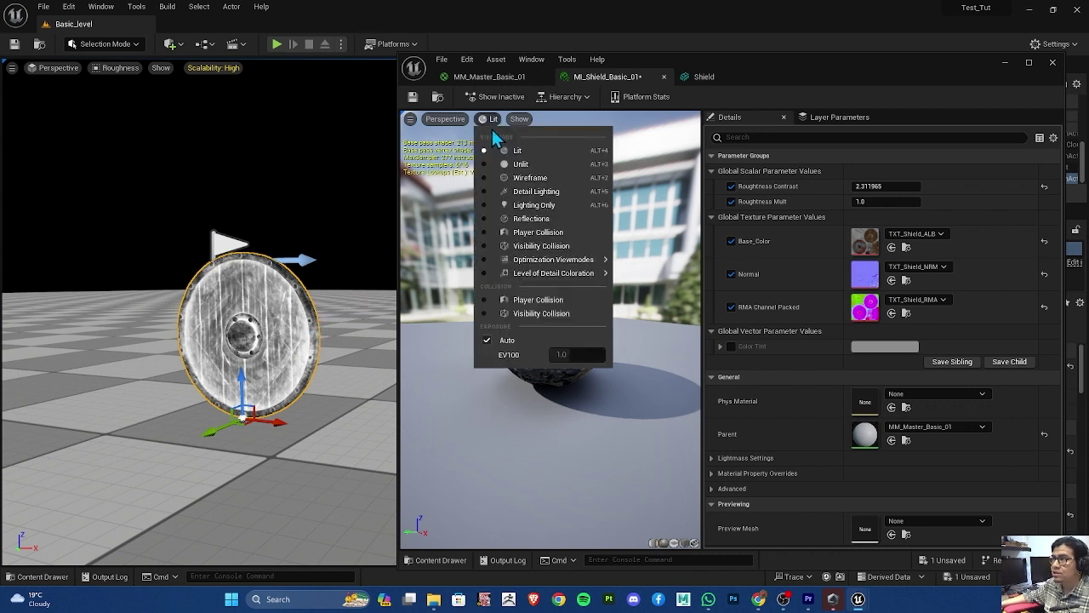
left_click(552, 450)
left_click_drag(572, 361, 527, 349)
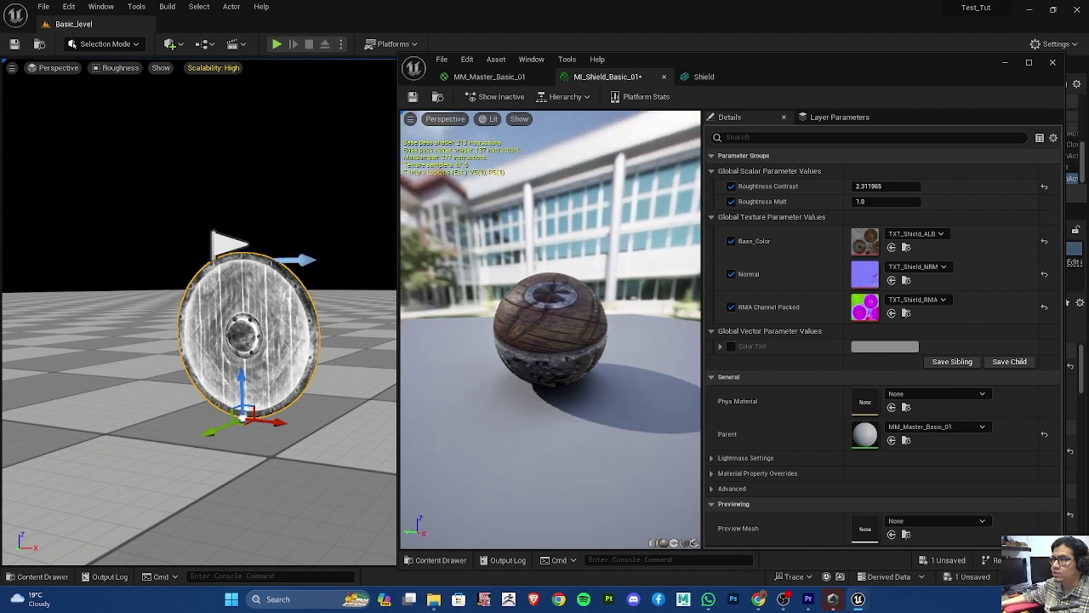
left_click(492, 120)
left_click(492, 120)
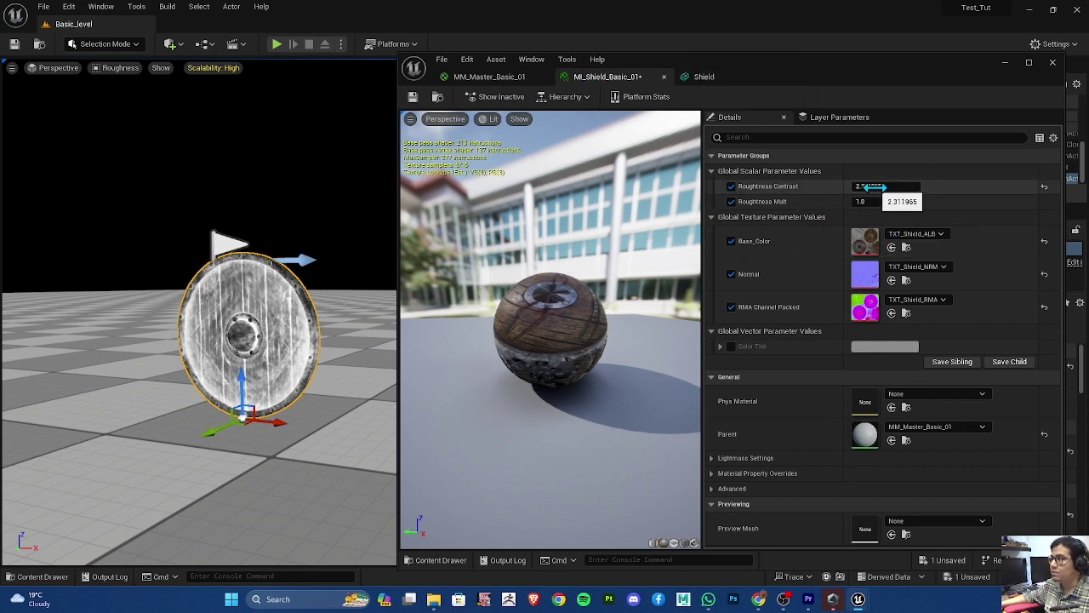
left_click_drag(874, 185, 928, 186)
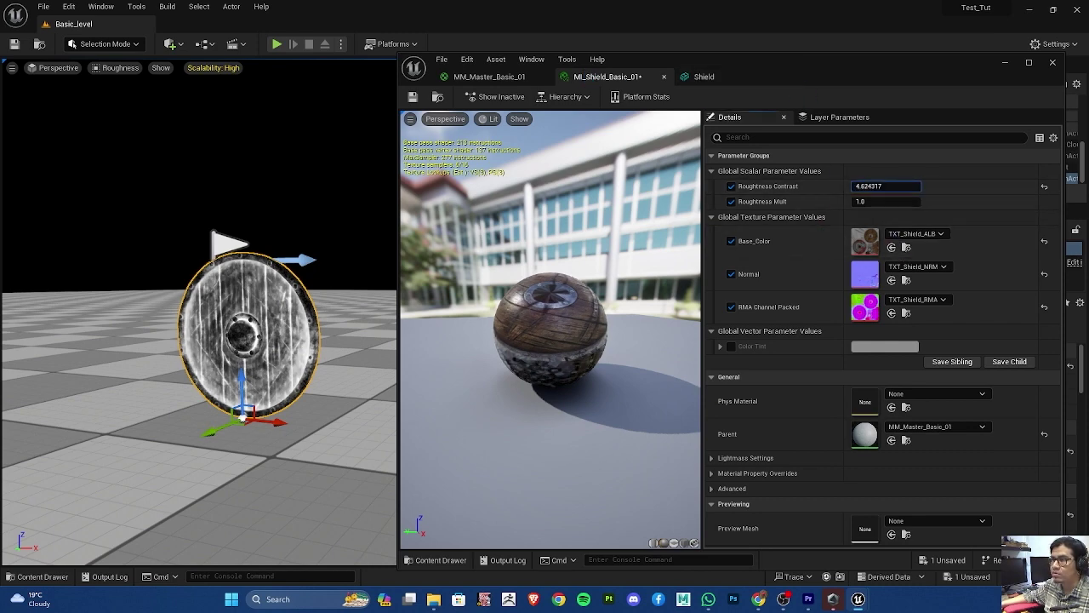
Push Roughness Contrast higher for testing, then reset the roughness values to 1.0
scroll(197, 298, "up", 5)
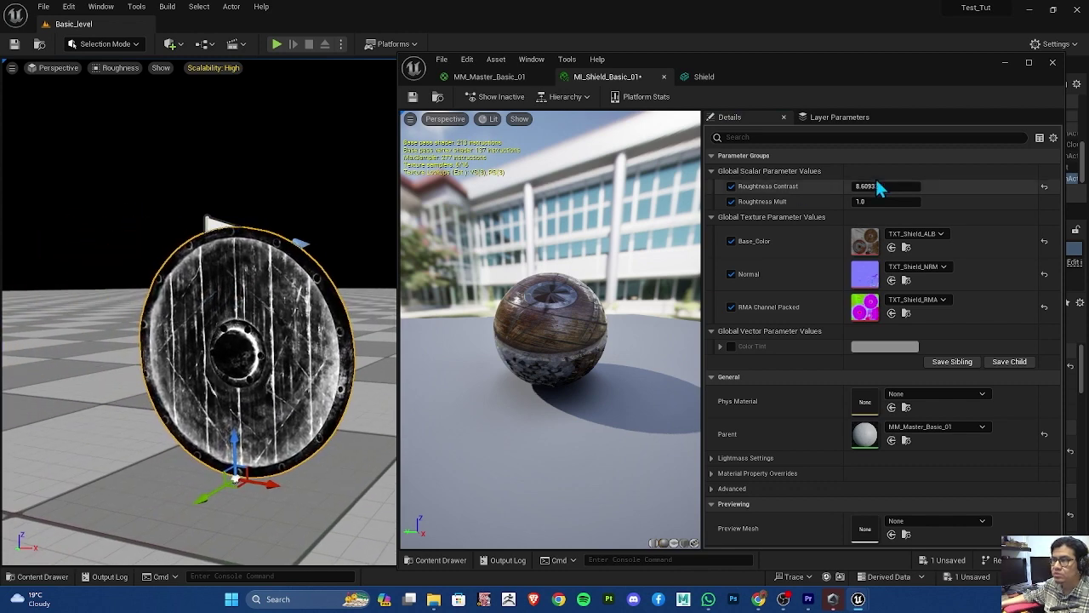
left_click_drag(888, 186, 936, 186)
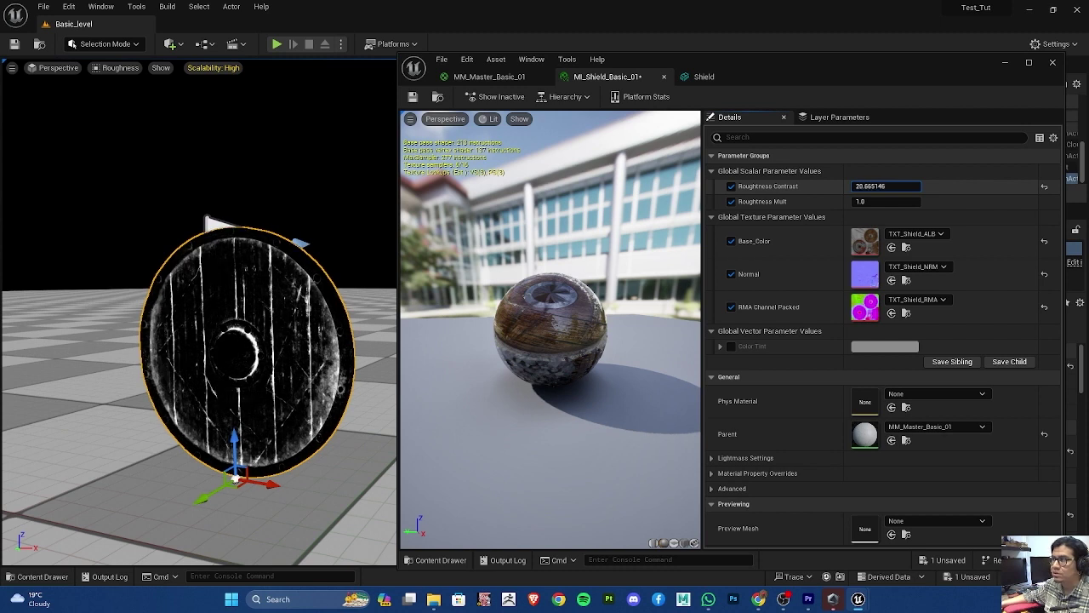
mouse_move(902, 186)
left_mouse_down()
mouse_move(856, 185)
mouse_move(885, 186)
mouse_move(894, 201)
mouse_move(872, 201)
mouse_move(889, 201)
left_mouse_up()
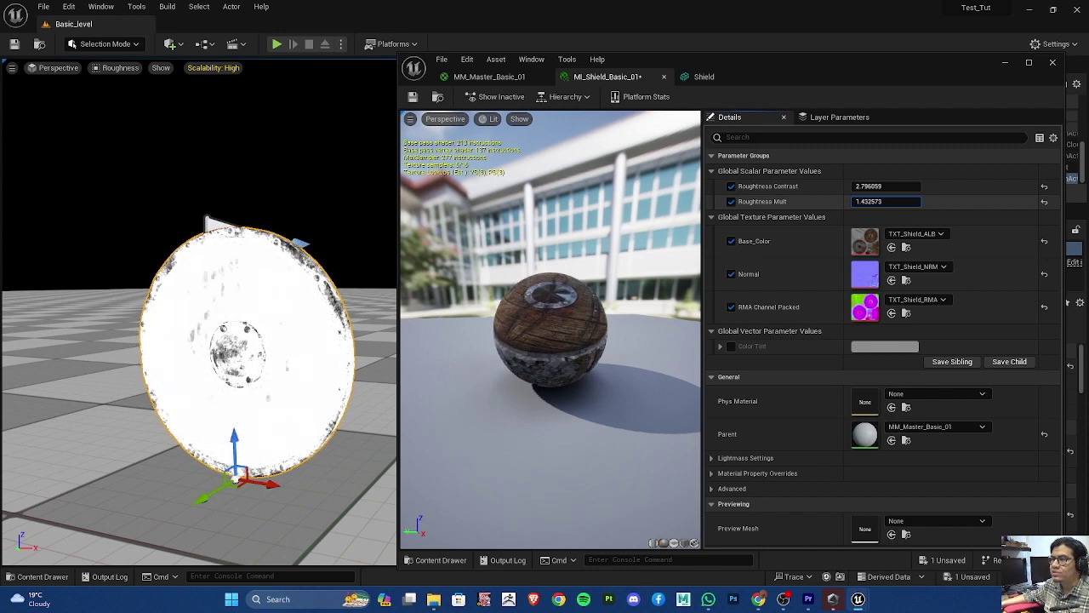
type("1.500005")
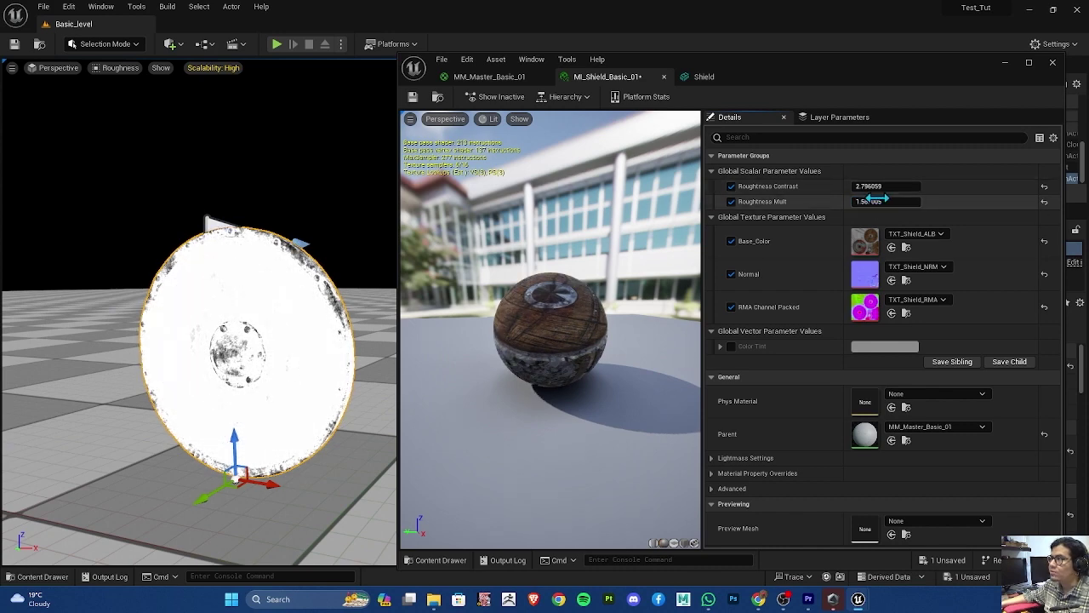
left_click(881, 186)
type("1")
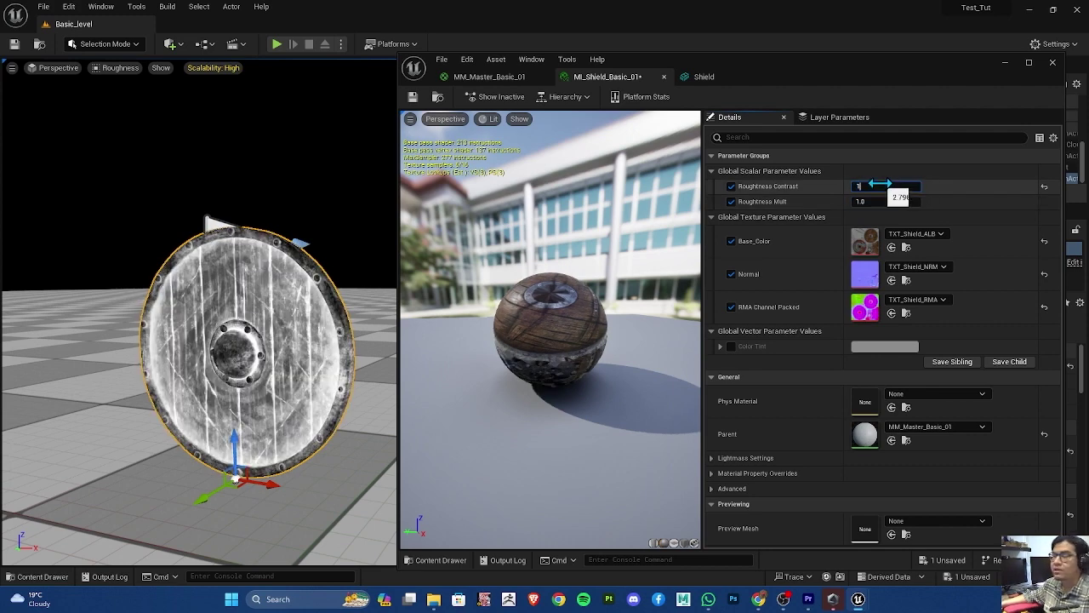
key("Return")
mouse_move(255, 341)
left_mouse_down()
mouse_move(204, 391)
mouse_move(255, 357)
left_mouse_up()
Reposition the Normal texture node and add a FlattenNormal node to MM_Master_Basic_01
left_click(489, 77)
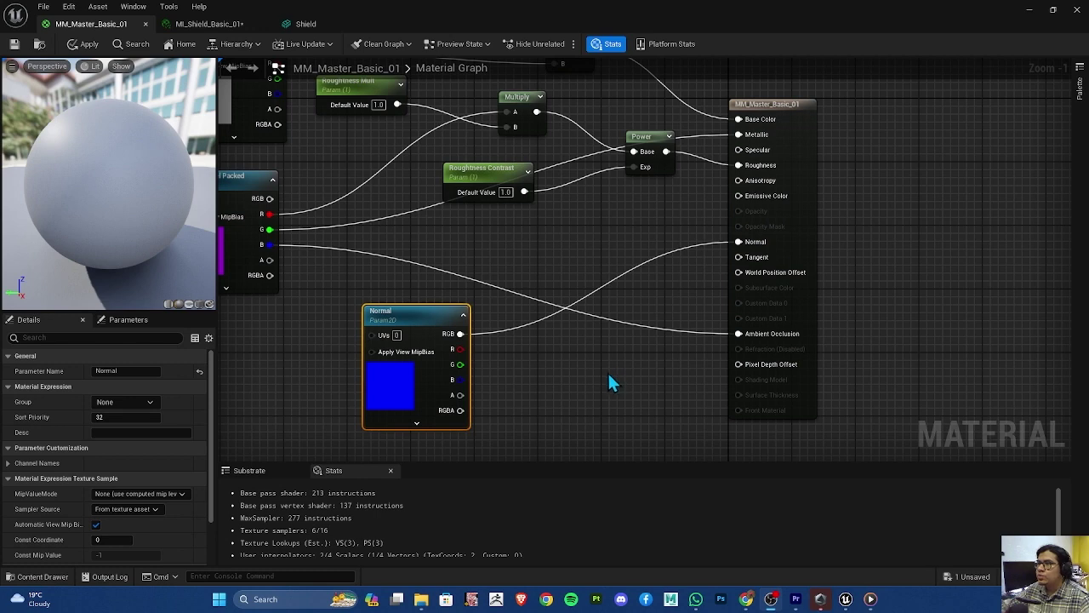
right_click_drag(593, 383, 662, 383)
left_click_drag(481, 313, 393, 314)
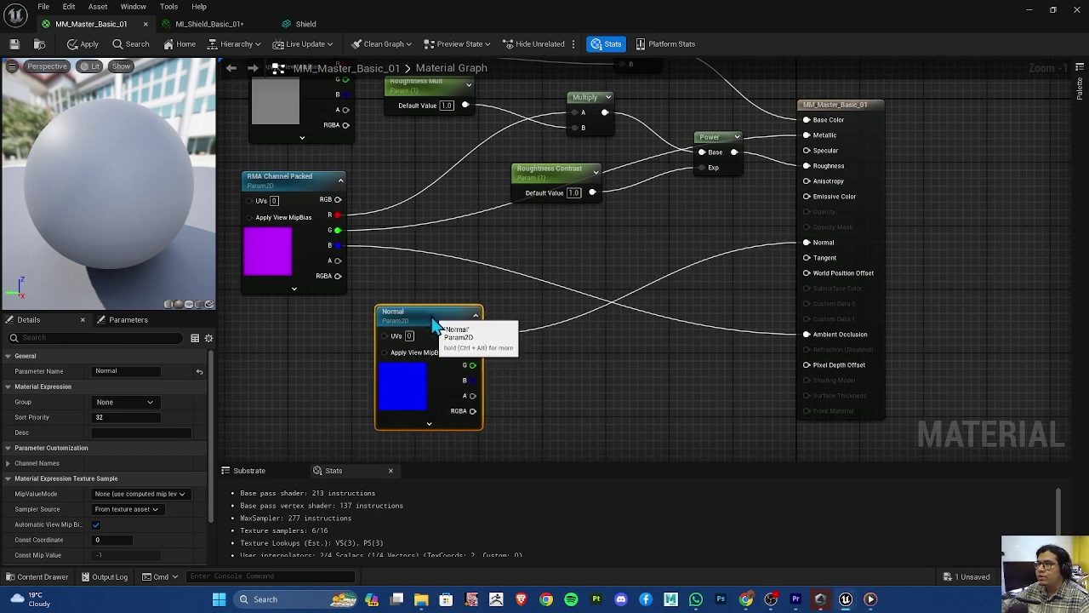
right_click_drag(634, 385, 547, 383)
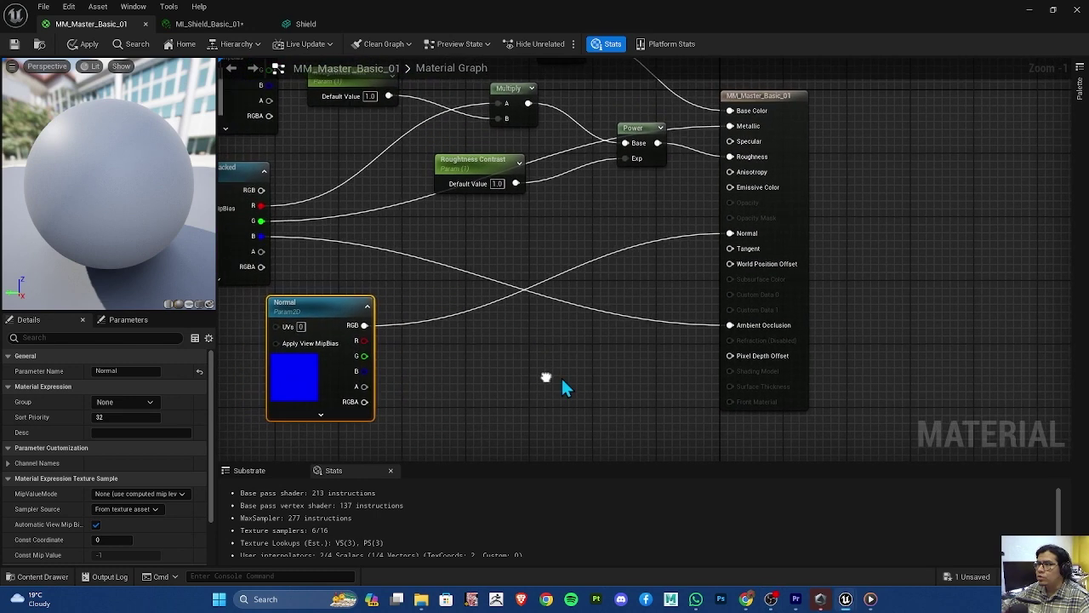
left_click(497, 348)
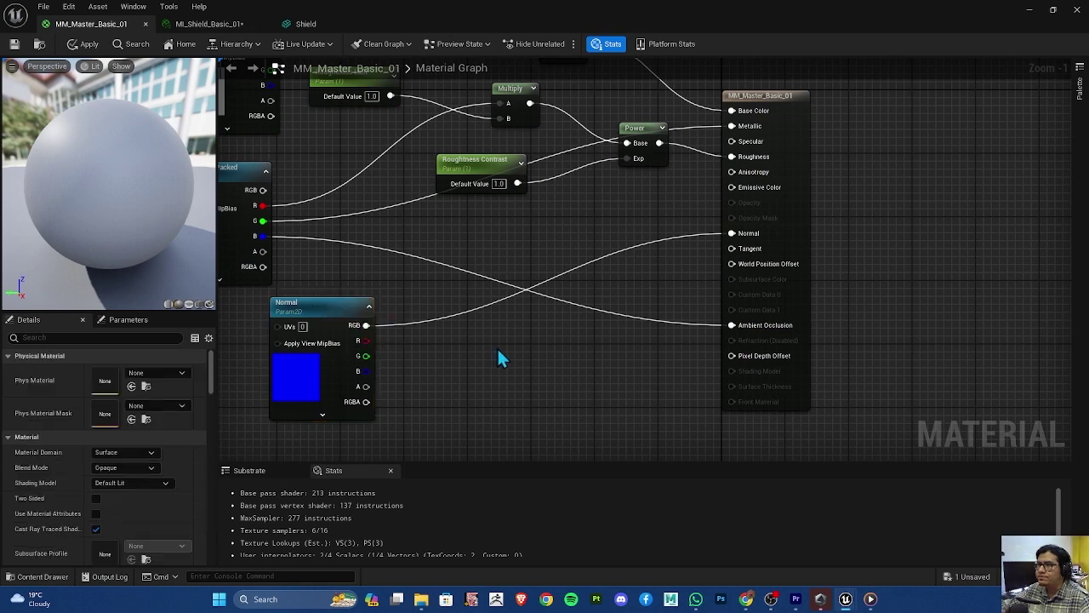
right_click(498, 349)
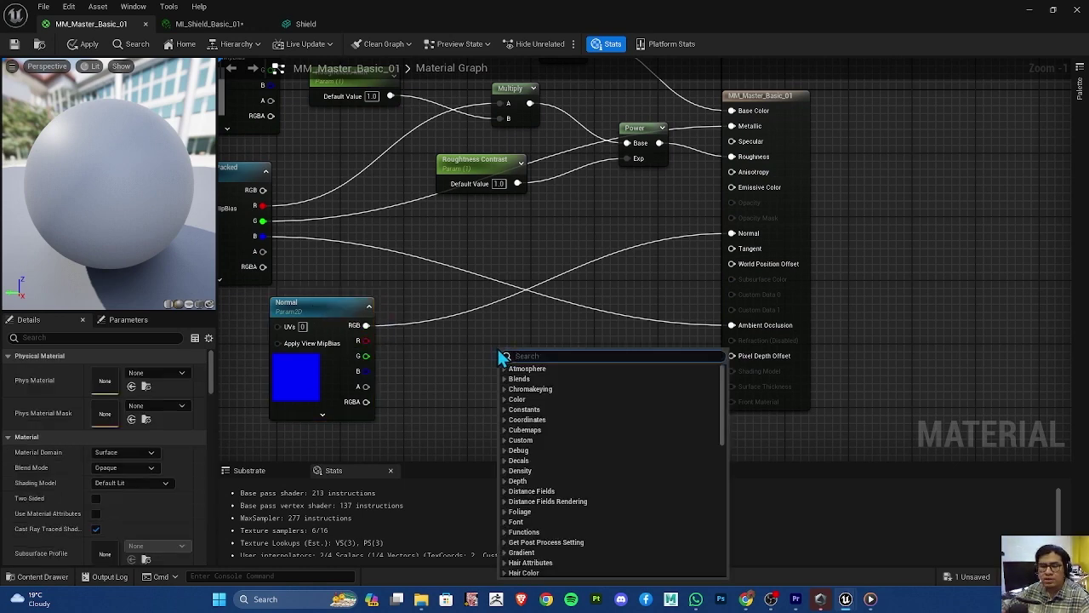
type("flatt")
left_click(529, 406)
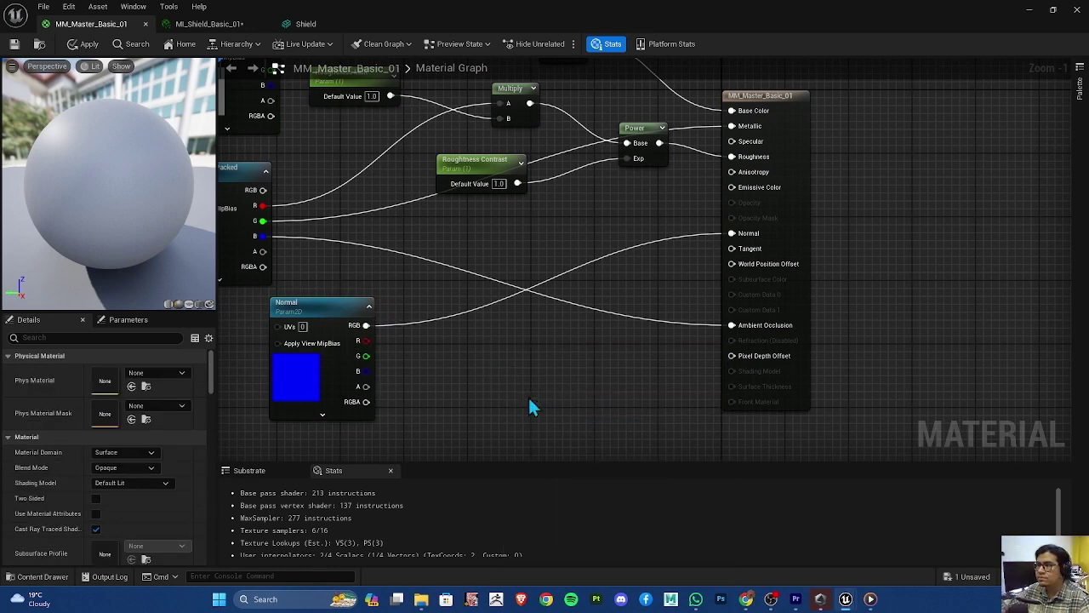
Open the FlattenNormal function and place the 0,0,1 constant beside Input Flatness
double_click(552, 353)
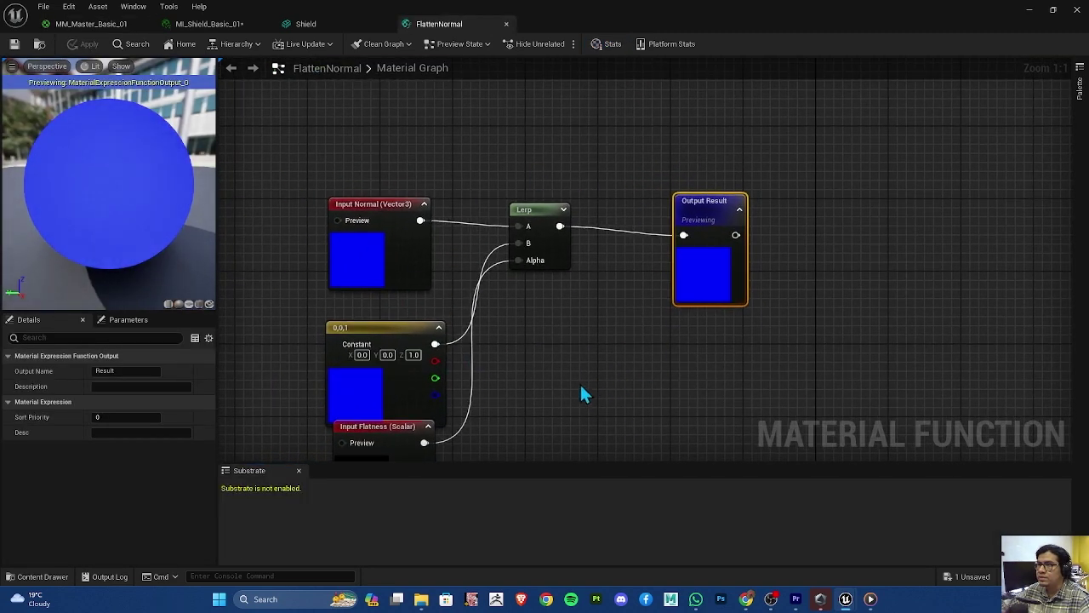
right_click_drag(581, 393, 626, 315)
left_click_drag(482, 348, 479, 368)
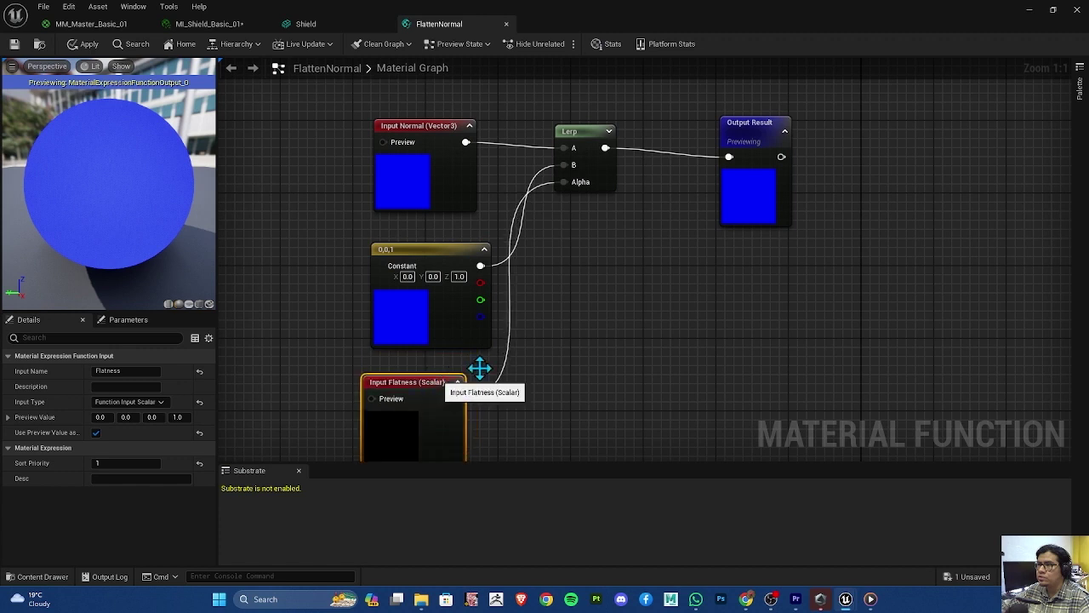
mouse_move(460, 259)
left_mouse_down()
mouse_move(564, 400)
mouse_move(554, 457)
left_mouse_up()
scroll(578, 304, "down", 1)
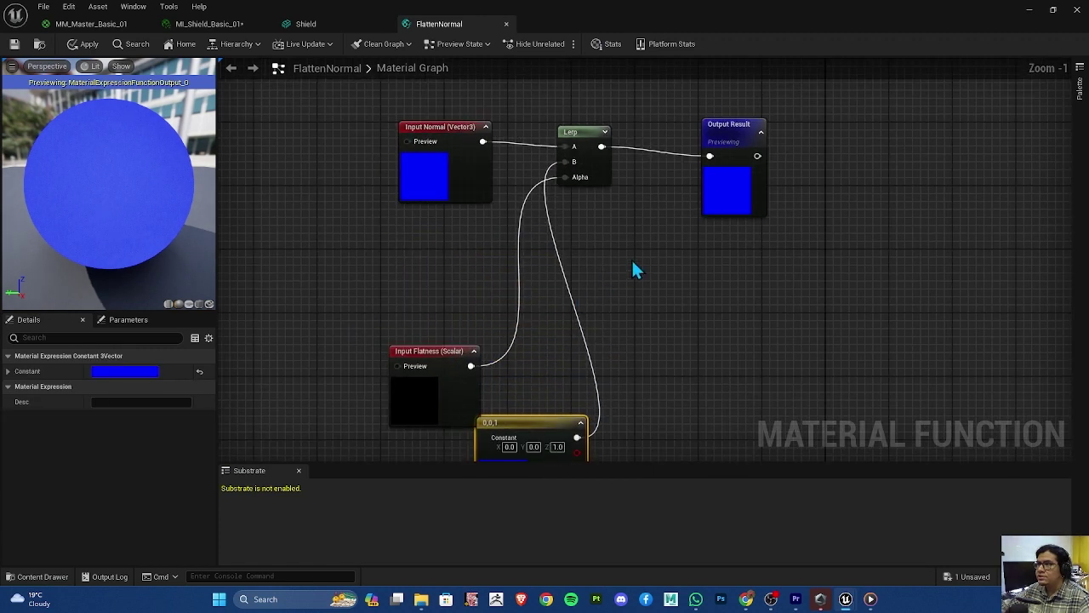
left_click(329, 28)
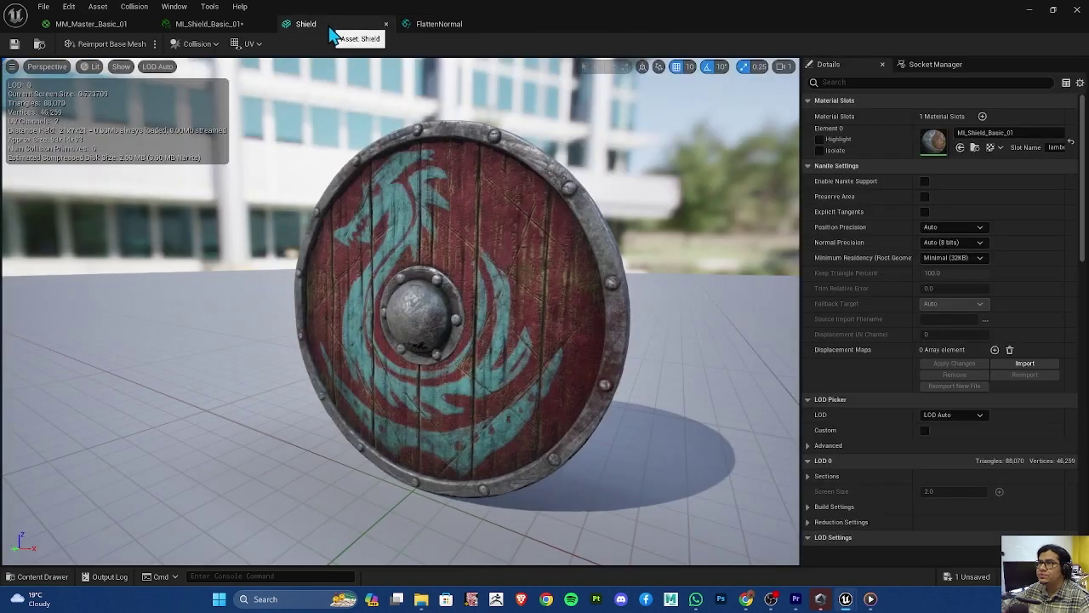
Route the Normal texture through FlattenNormal into the material's Normal input
left_click(107, 26)
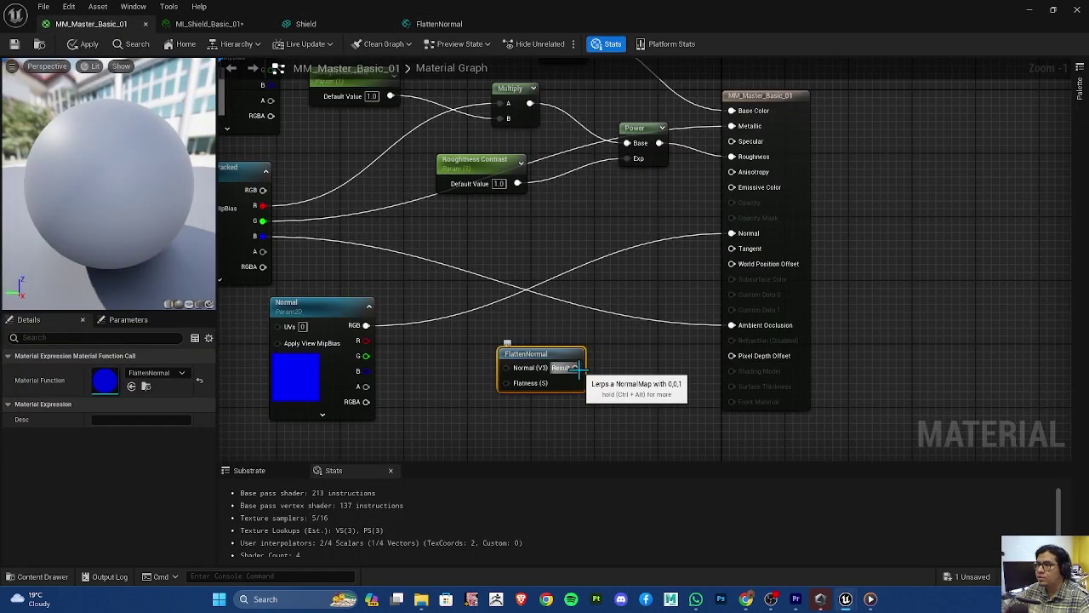
mouse_move(576, 367)
left_mouse_down()
mouse_move(681, 294)
mouse_move(732, 233)
left_mouse_up()
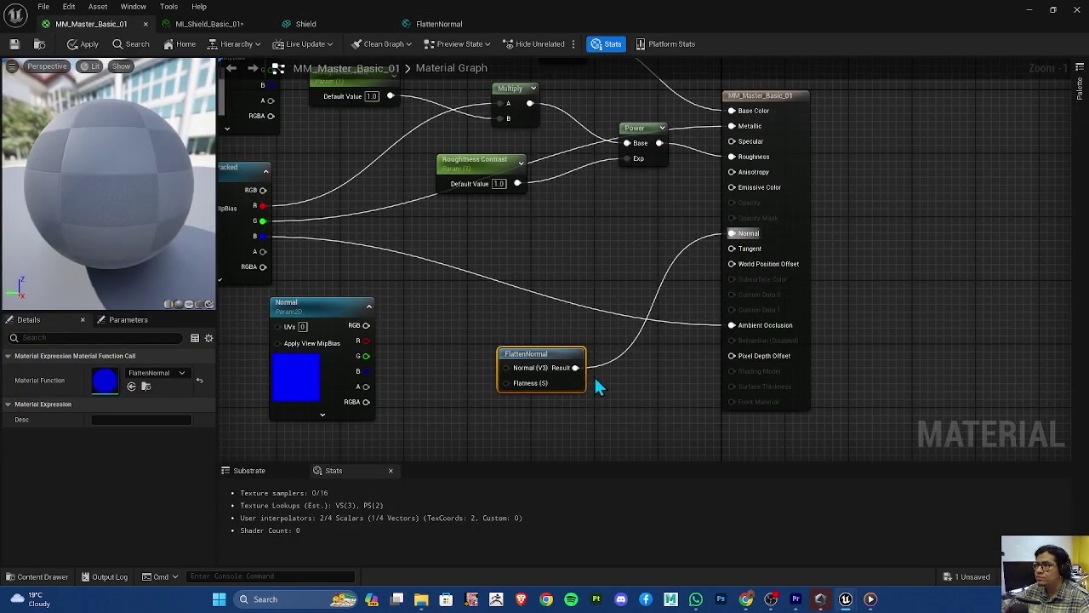
right_click_drag(535, 421, 606, 407)
mouse_move(437, 312)
left_mouse_down()
mouse_move(590, 360)
mouse_move(572, 303)
left_mouse_up()
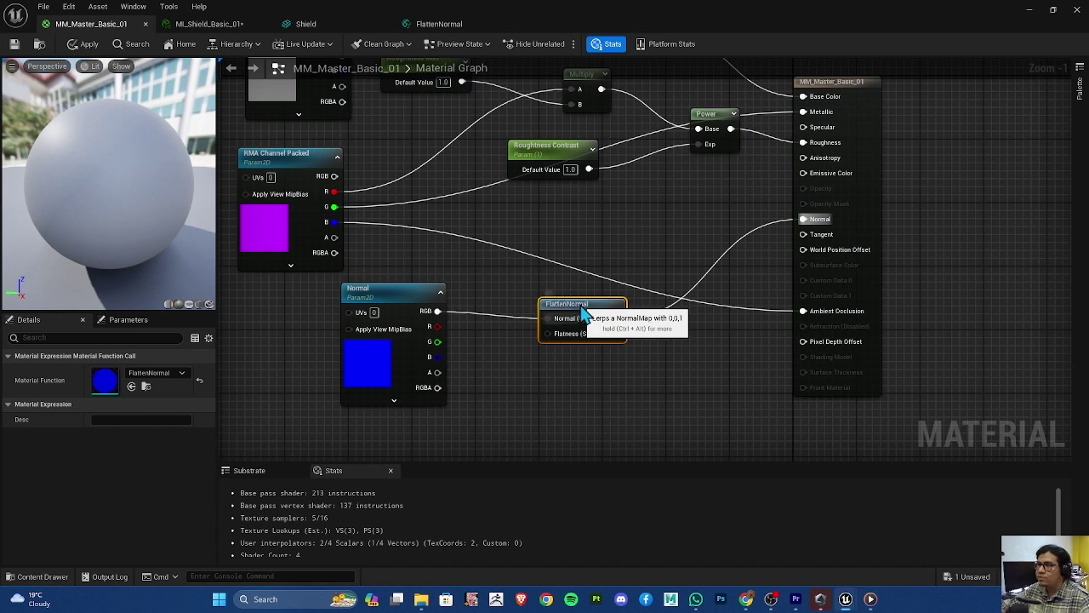
left_click_drag(575, 303, 597, 311)
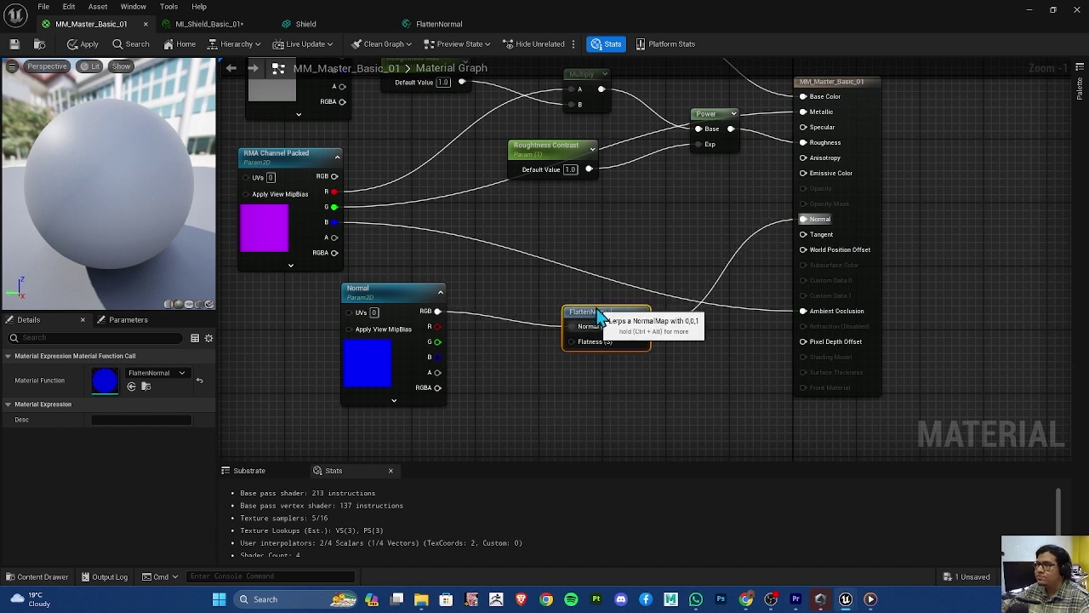
Duplicate Roughness Contrast into a Normal Intensity parameter wired to FlattenNormal's Flatness
left_click(554, 153)
key("ctrl+d")
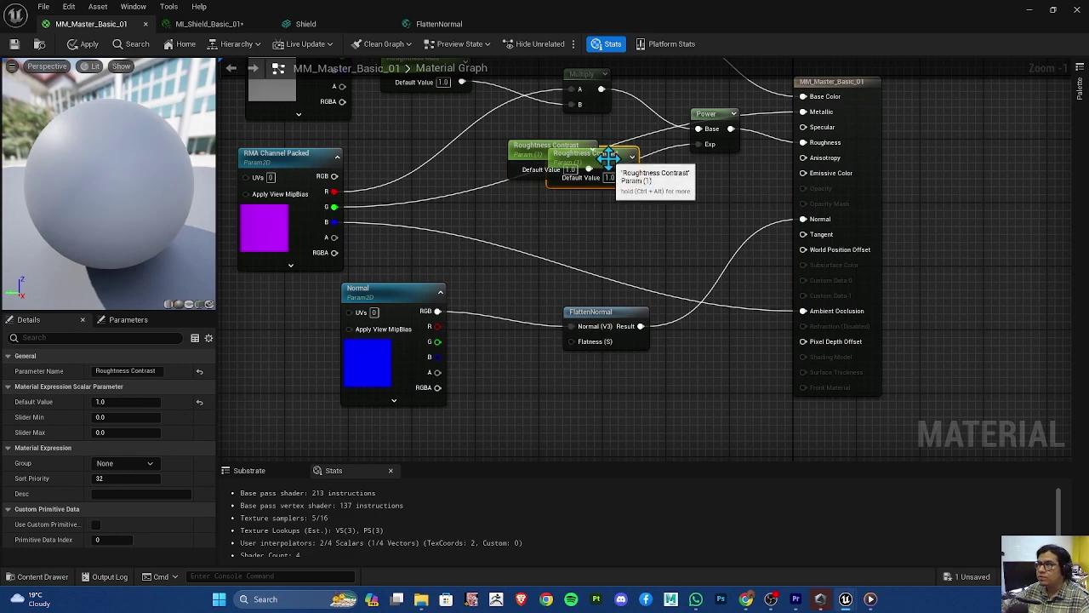
mouse_move(600, 166)
left_mouse_down()
mouse_move(547, 410)
mouse_move(574, 356)
mouse_move(537, 391)
left_mouse_up()
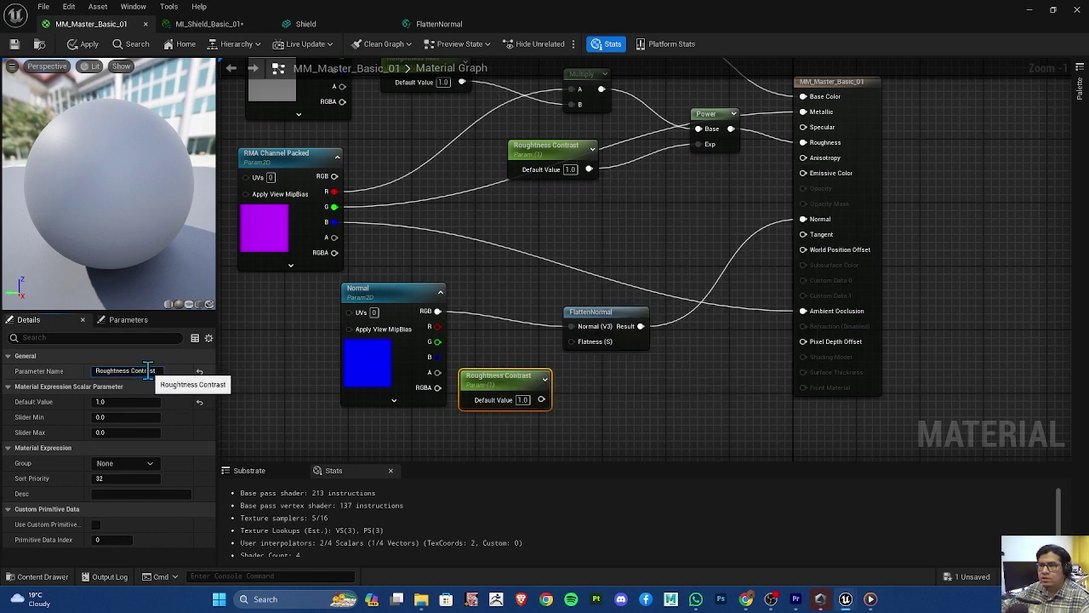
key("BackSpace")
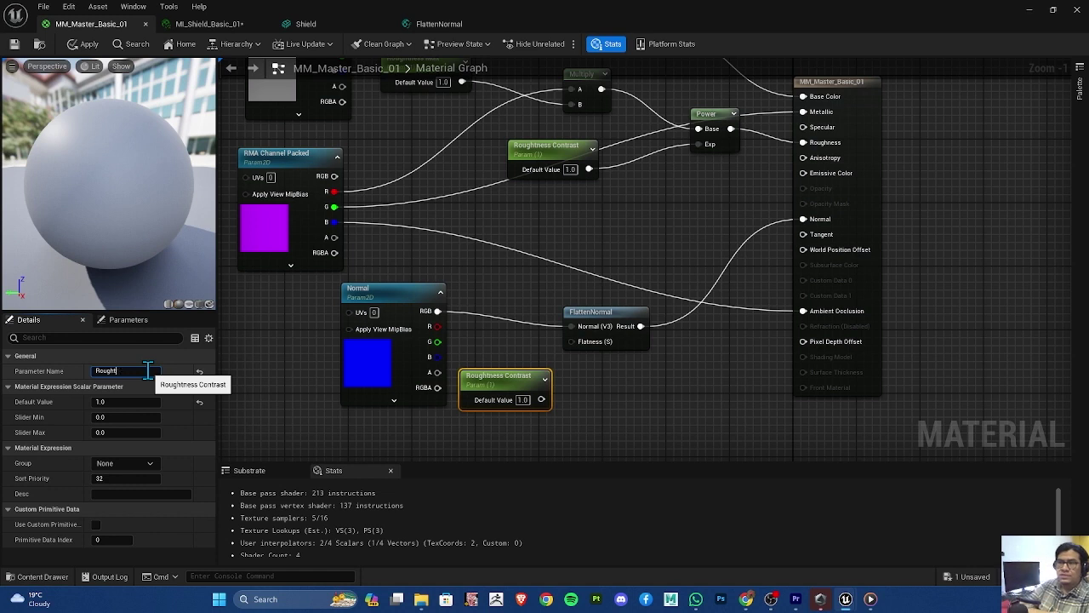
key("BackSpace")
key("BackSpace")
key("BackSpace")
type("Normal Intensity")
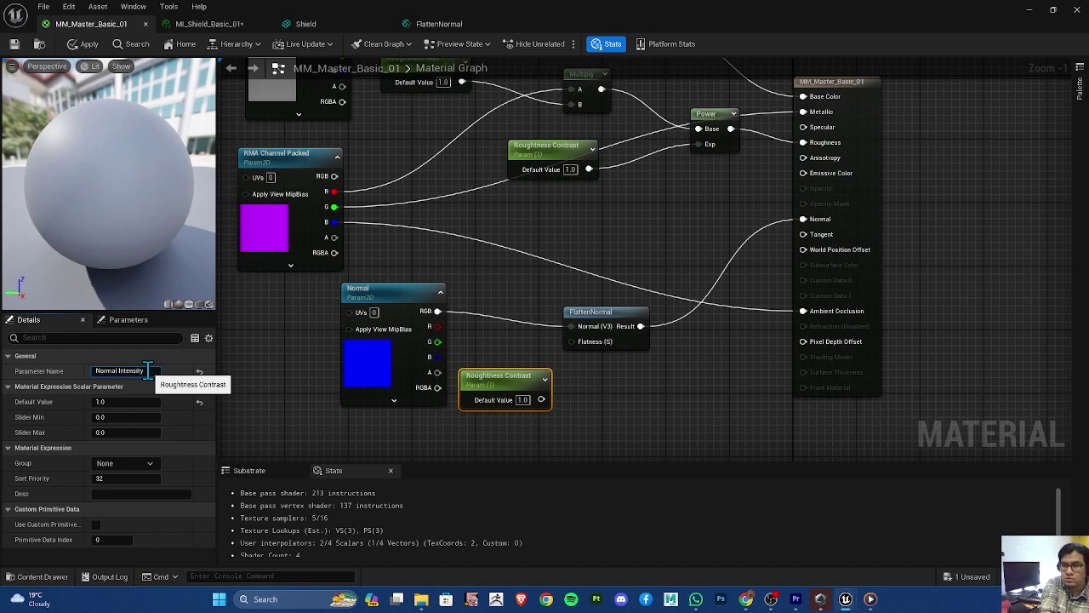
key("Return")
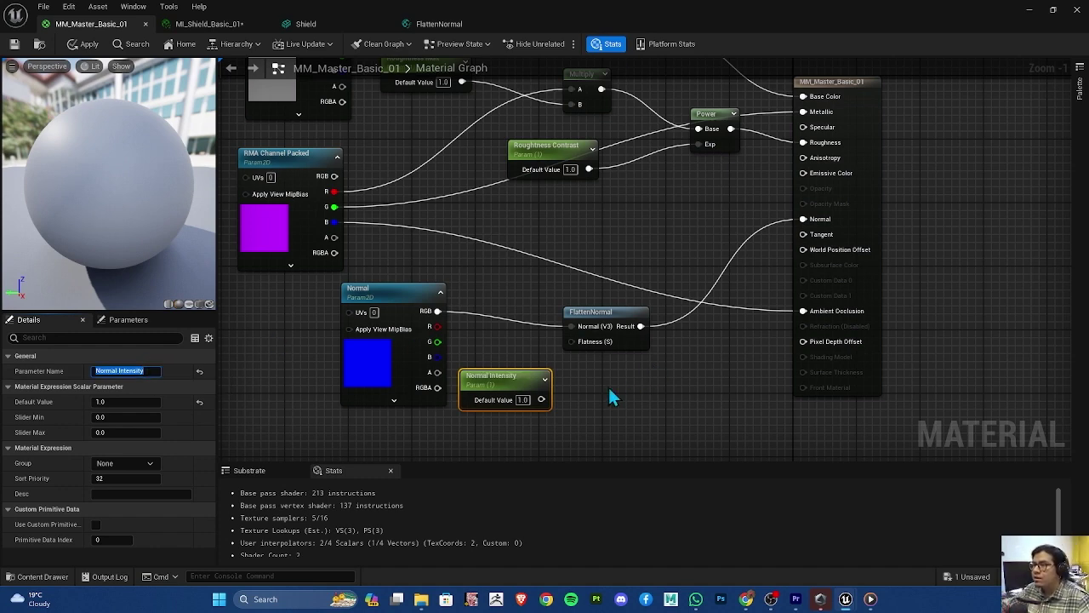
left_click_drag(541, 399, 571, 342)
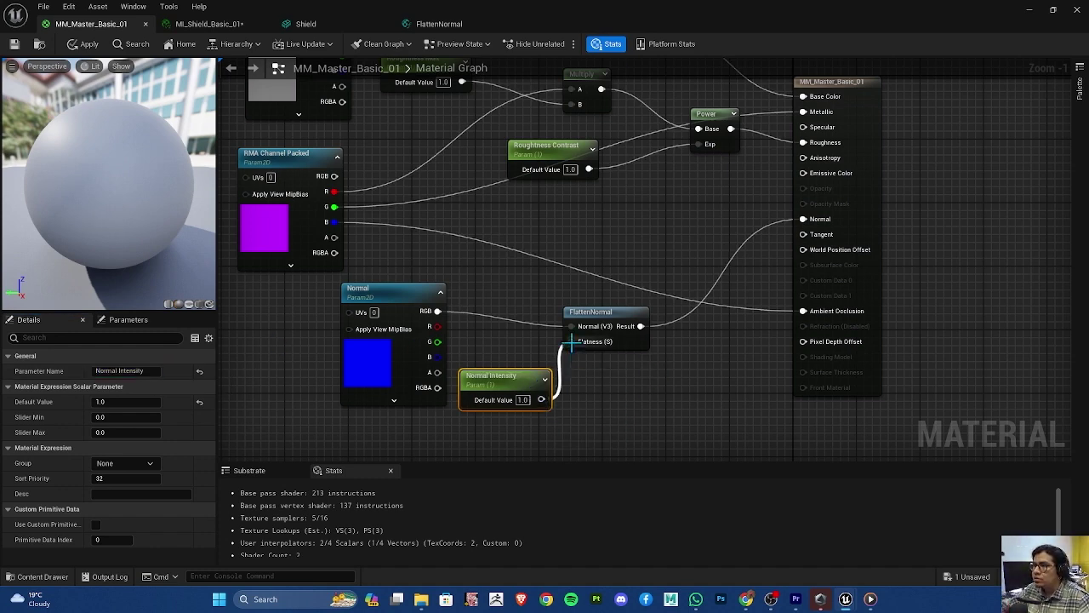
Apply the master material and tidy the FlattenNormal and Normal Intensity node positions
left_click(14, 47)
left_click_drag(607, 309, 630, 309)
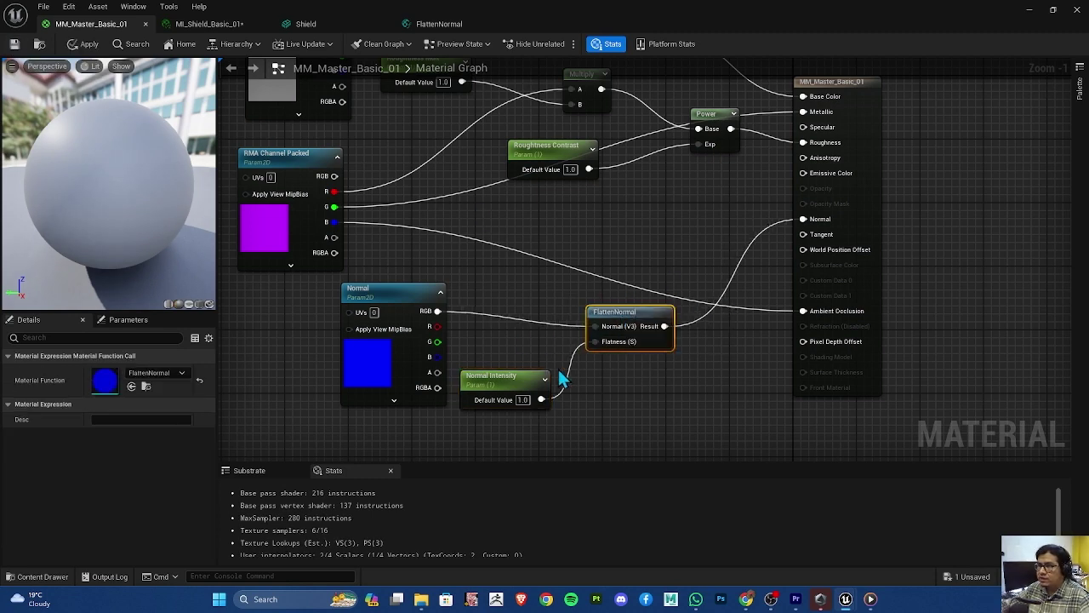
left_click_drag(498, 375, 481, 423)
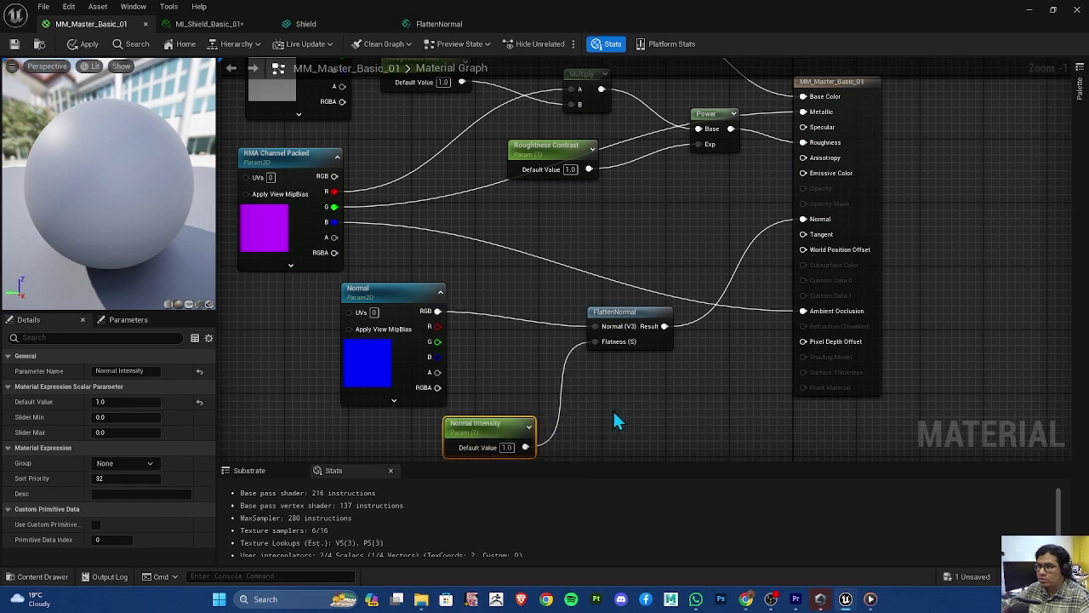
right_click_drag(481, 423, 458, 389)
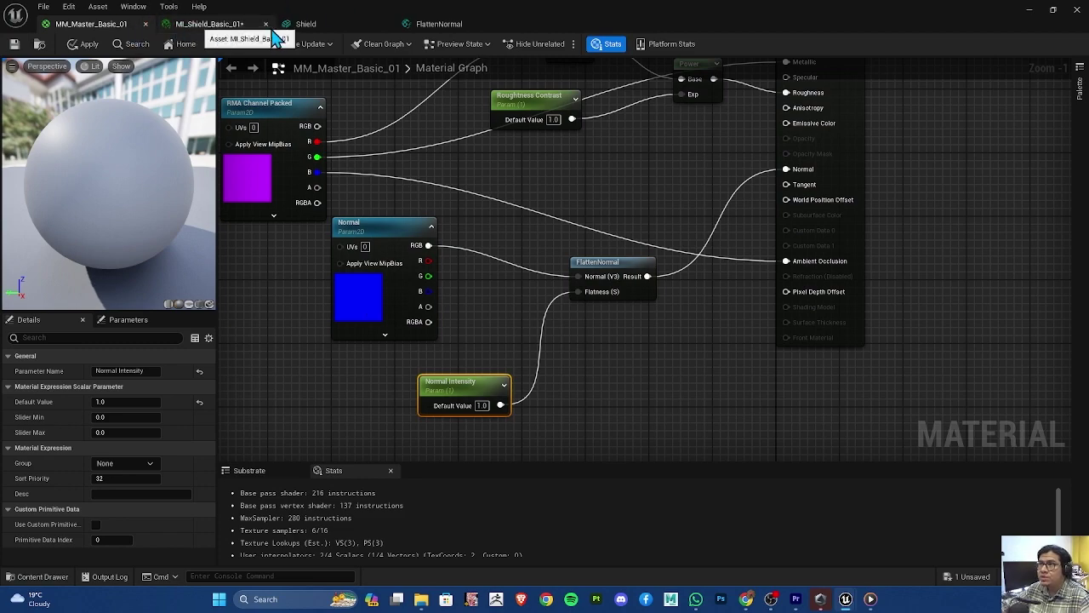
Save the master material, open MI_Shield_Basic_01, and frame the shield face-on
left_click(14, 43)
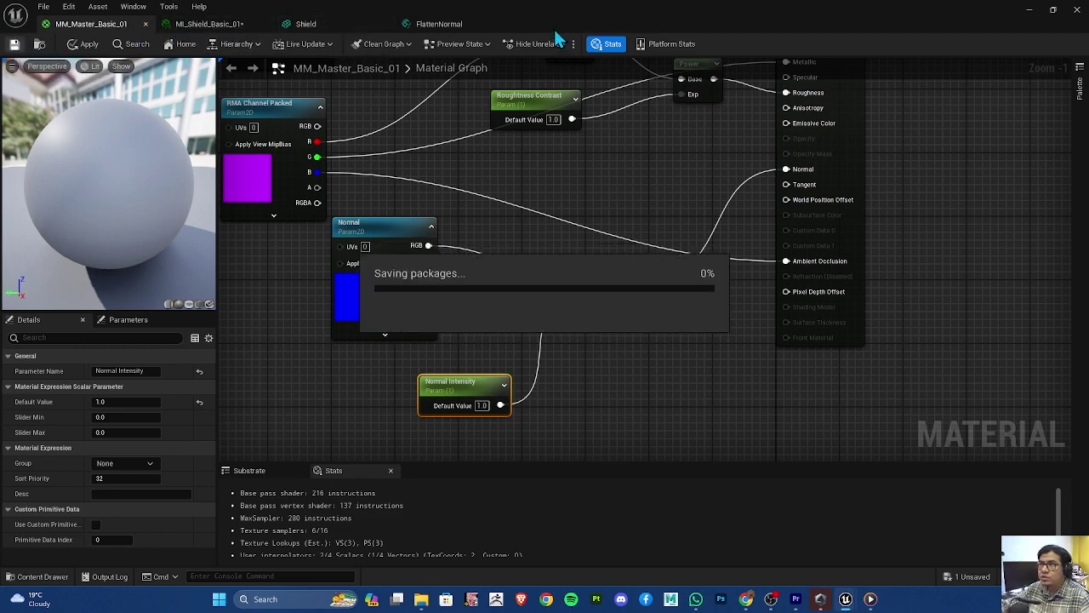
left_click_drag(557, 27, 583, 82)
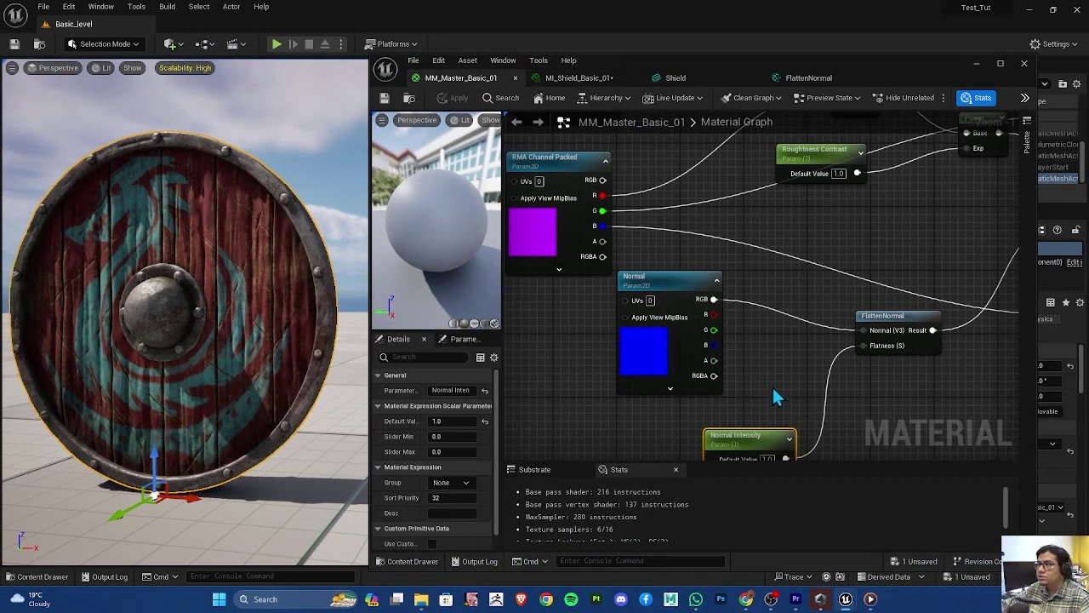
right_click_drag(774, 394, 741, 311)
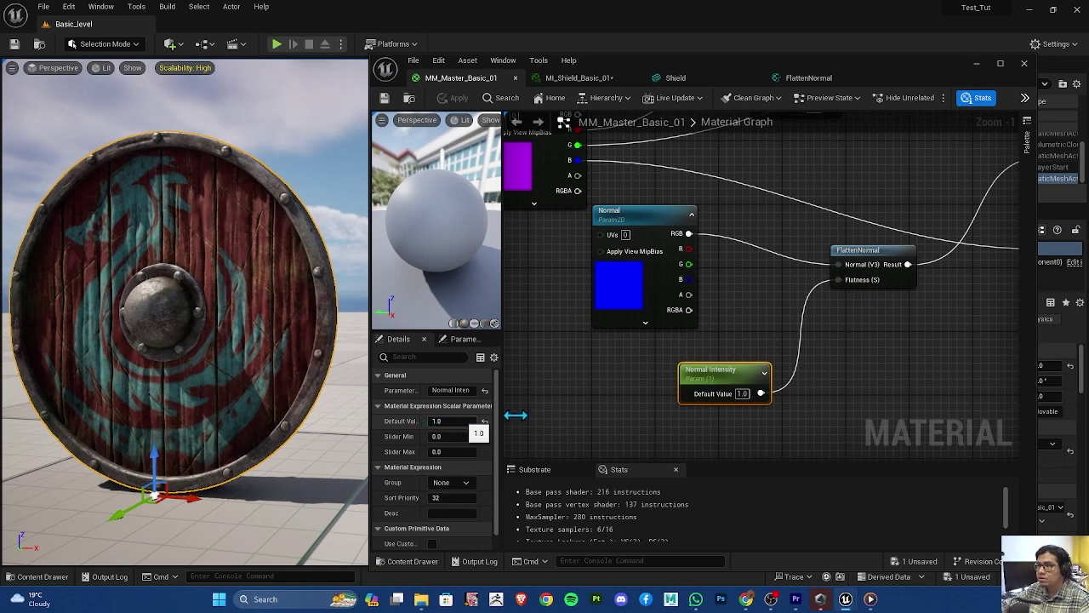
left_click(579, 77)
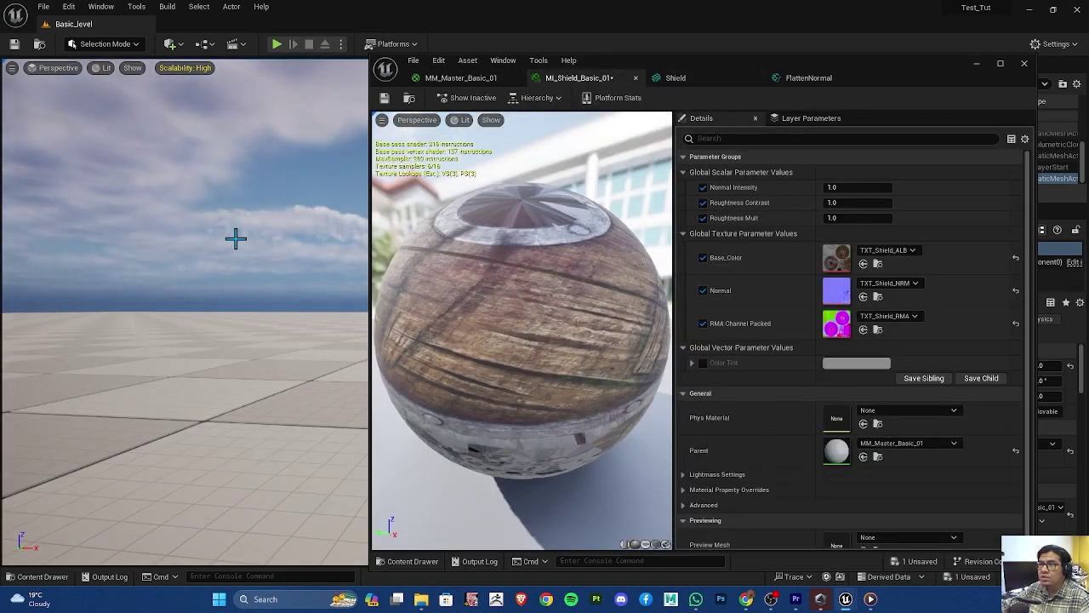
scroll(237, 240, "up", 2)
right_click_drag(237, 240, 256, 247)
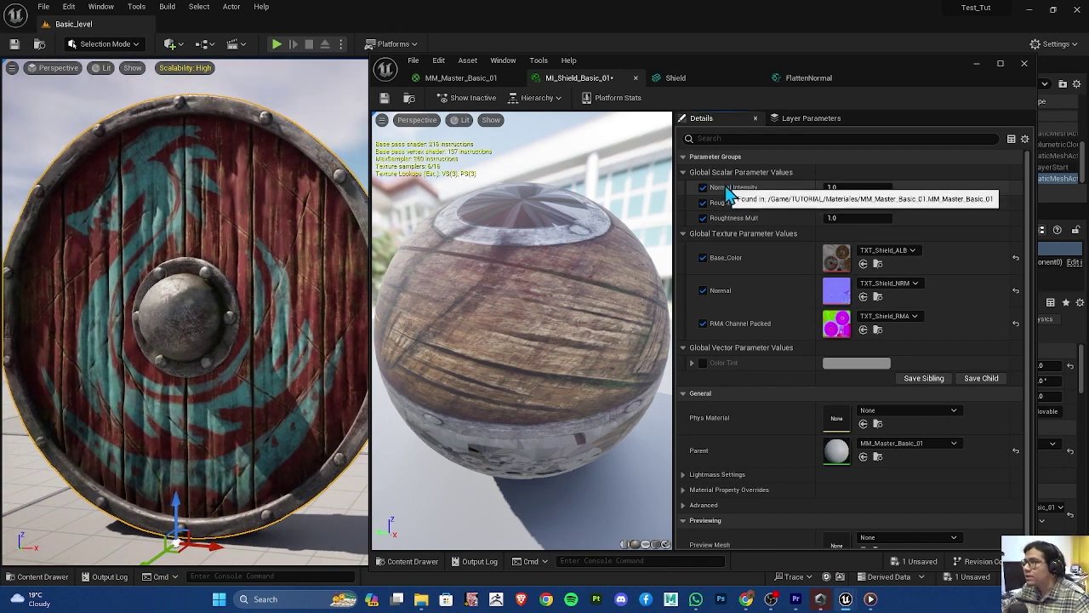
Try Normal Intensity at 0.8 and 0, then restore it to 1.0
left_click(843, 187)
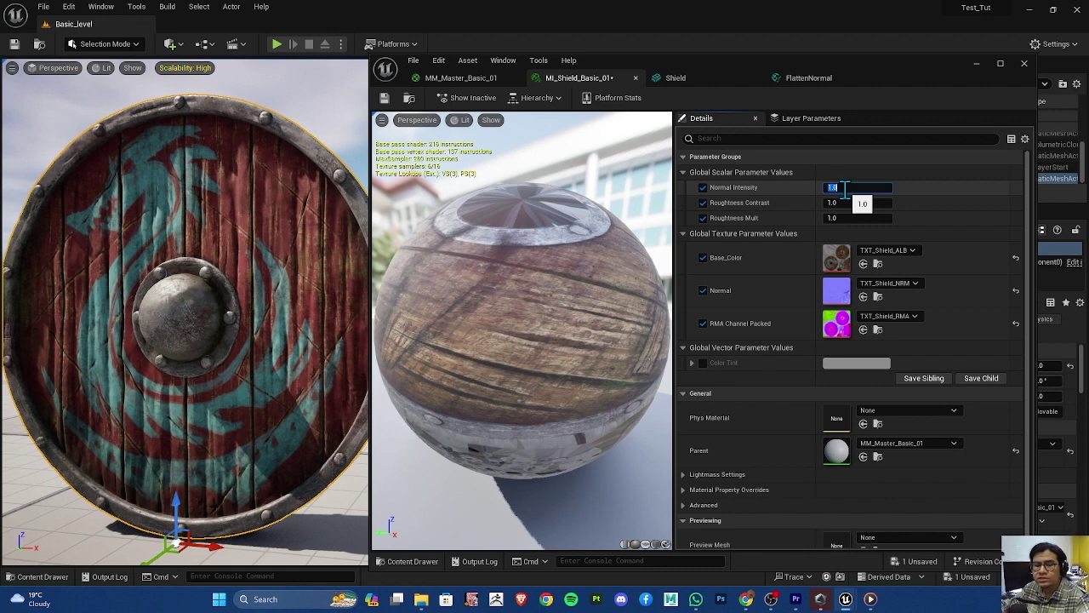
type("0.8")
key("Return")
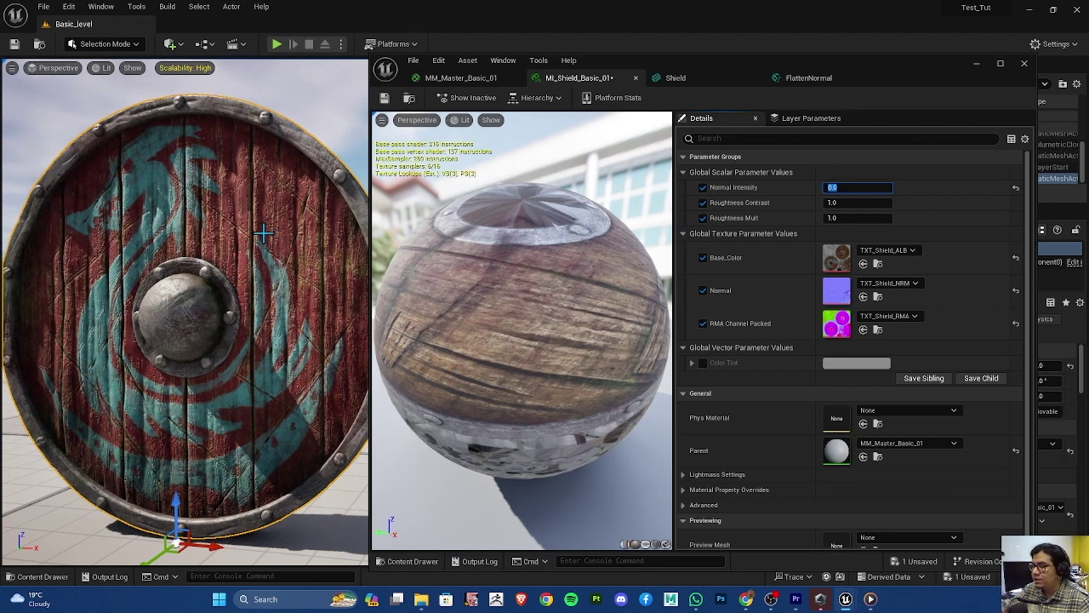
type("0")
key("Return")
scroll(185, 312, "up", 5)
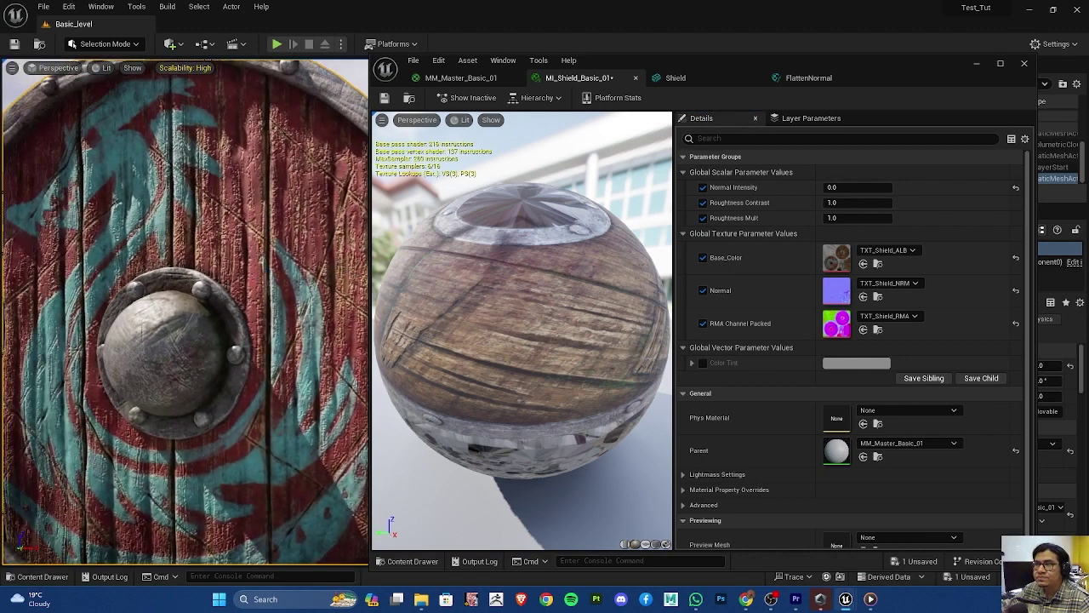
scroll(186, 311, "down", 5)
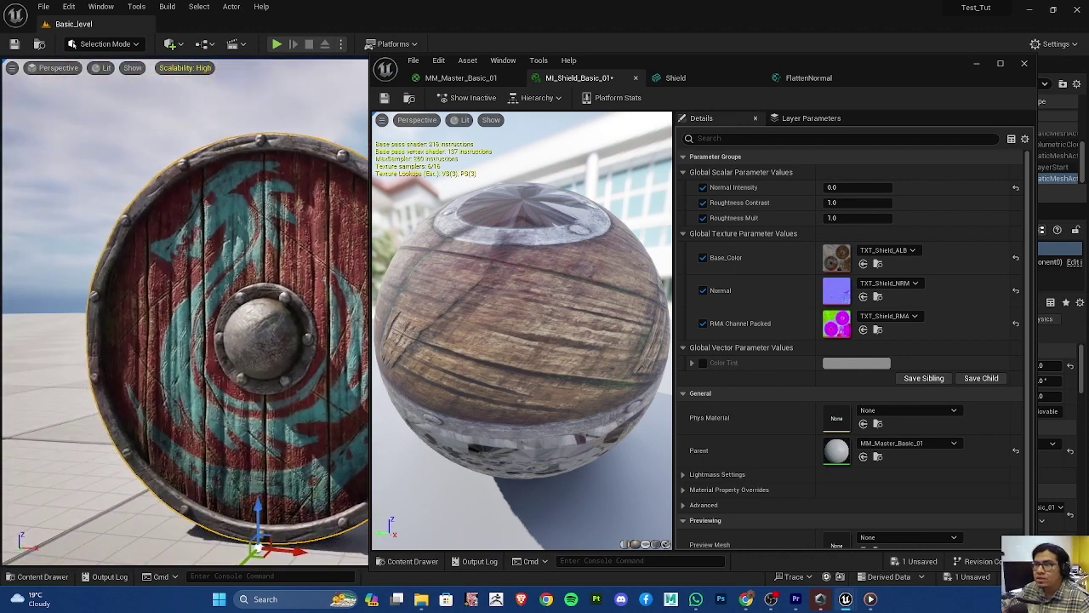
left_click(837, 188)
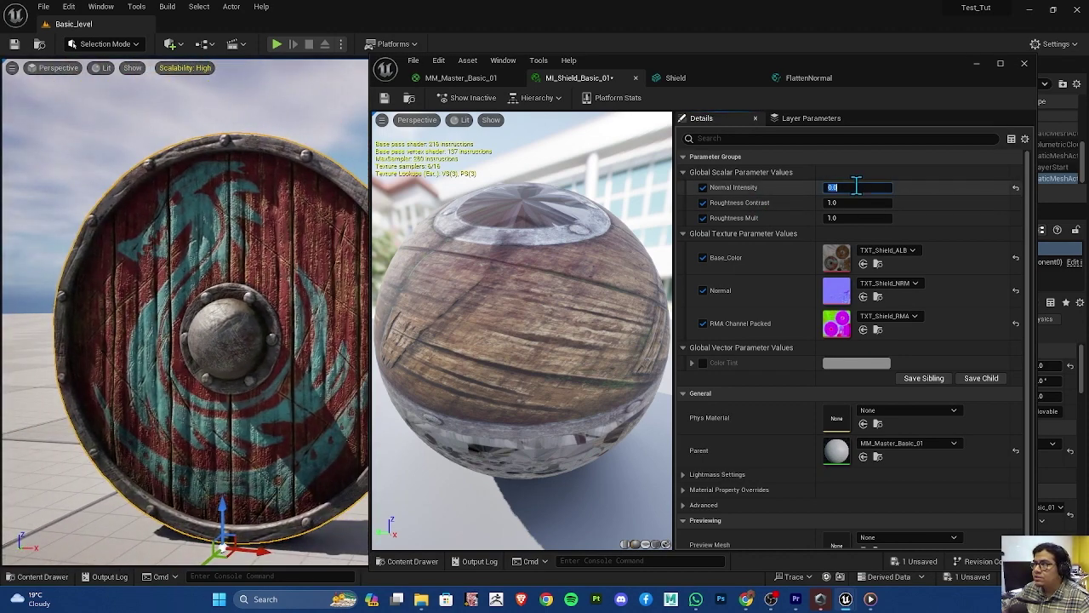
type("1")
key("Return")
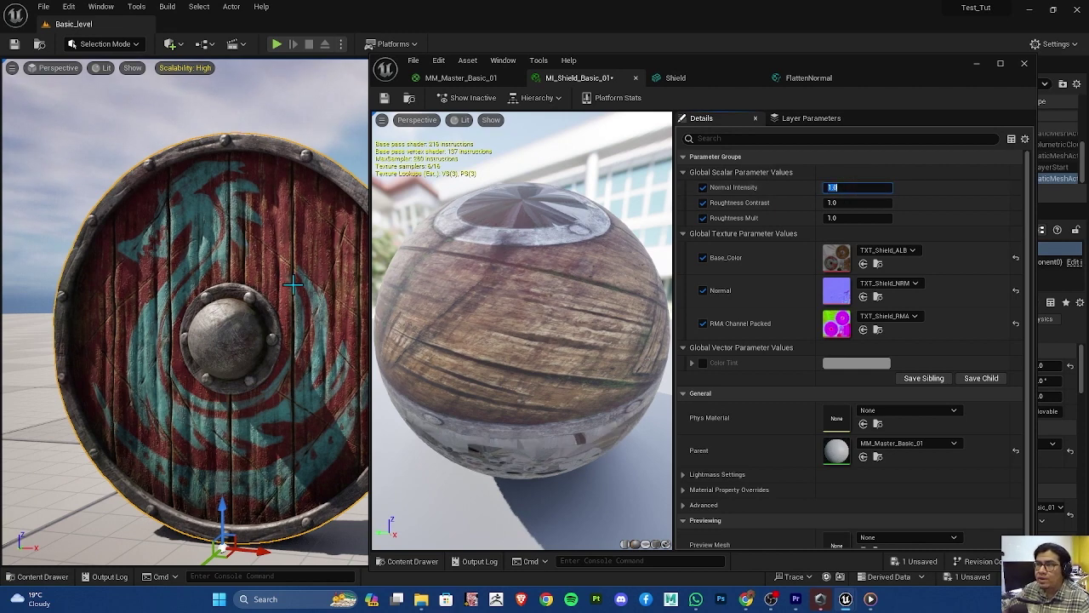
Orbit around the shield to inspect its rim, front and side
left_click_drag(292, 286, 288, 259, "alt")
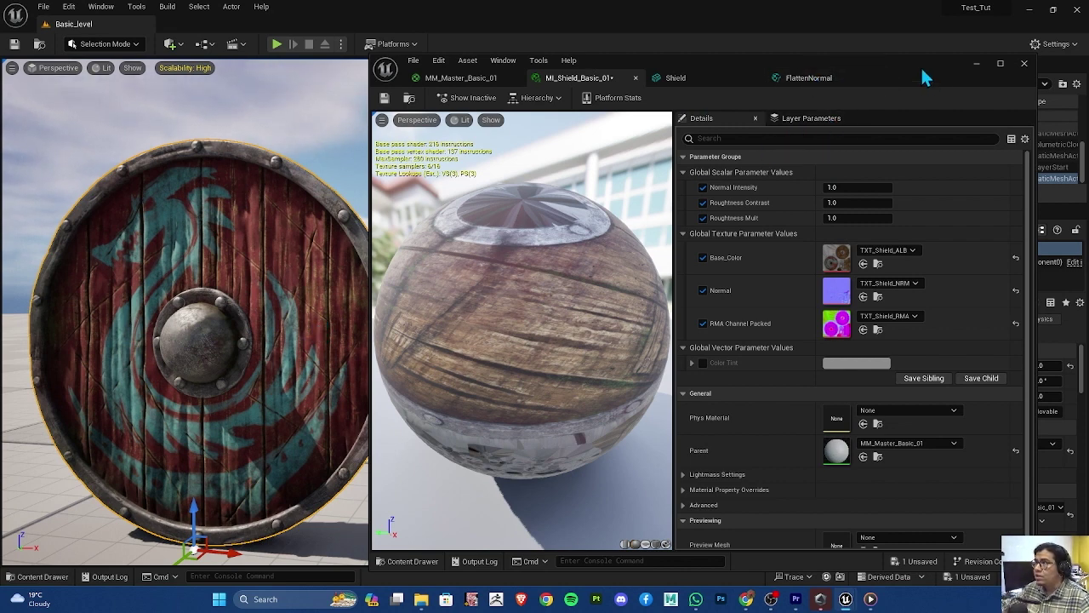
left_click_drag(928, 73, 928, 60)
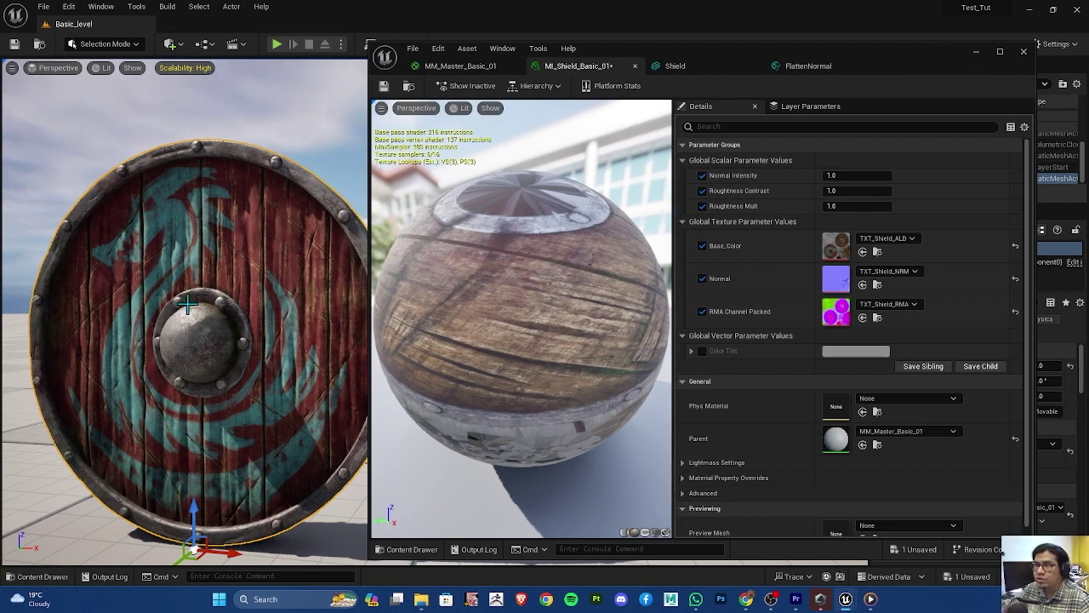
left_click_drag(288, 340, 306, 307, "alt")
scroll(306, 306, "up", 2)
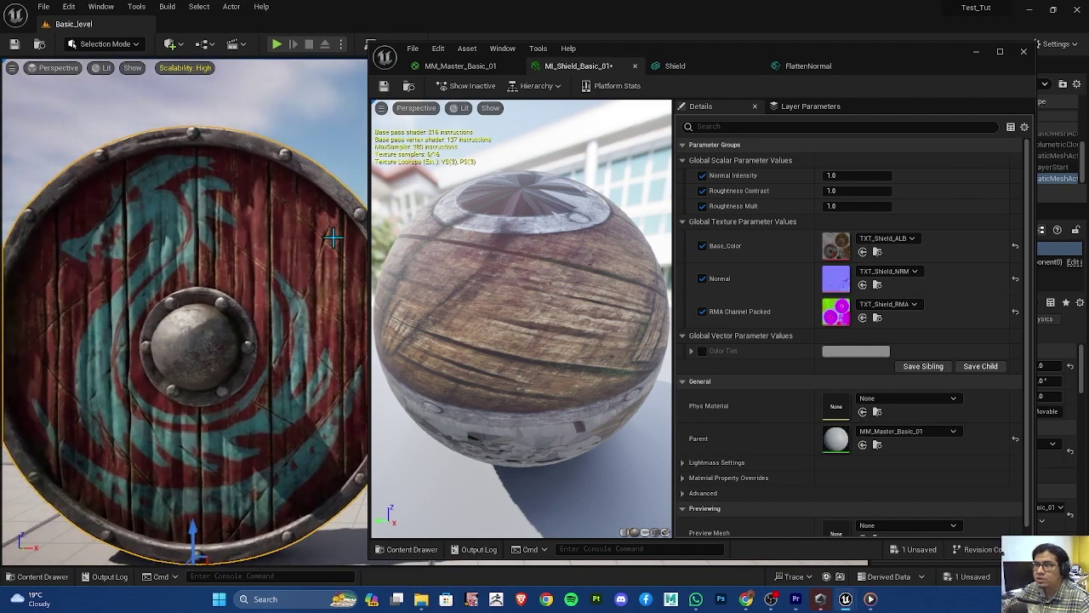
scroll(165, 189, "down", 3)
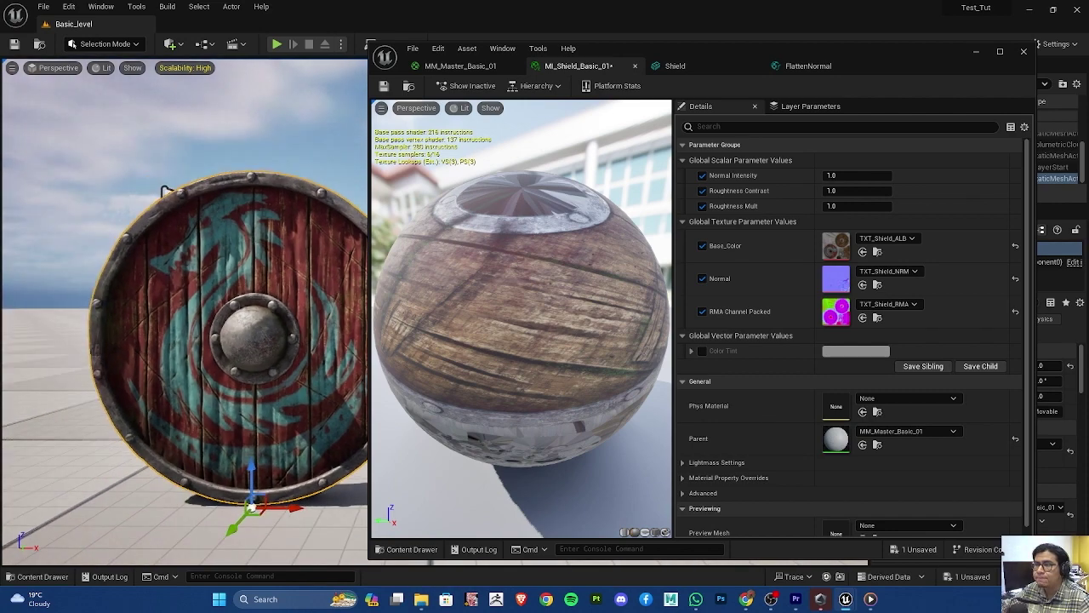
mouse_move(170, 189)
left_mouse_down("alt")
mouse_move(243, 219)
mouse_move(127, 207)
left_mouse_up("alt")
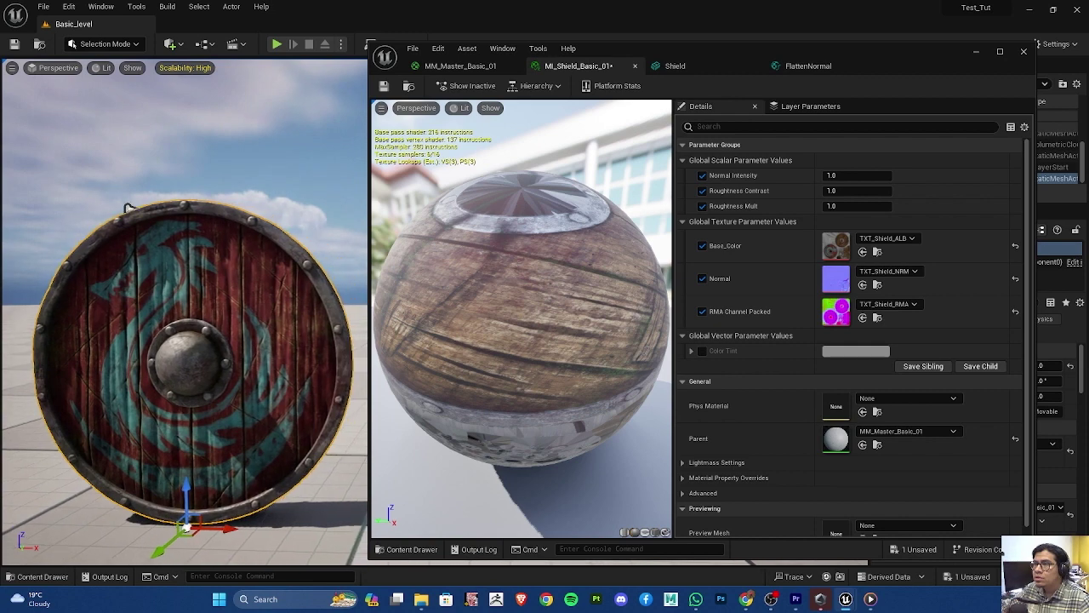
Look over the Shield mesh and FlattenNormal graph, then frame MM_Master_Basic_01's output pins
left_click(676, 66)
left_click(830, 68)
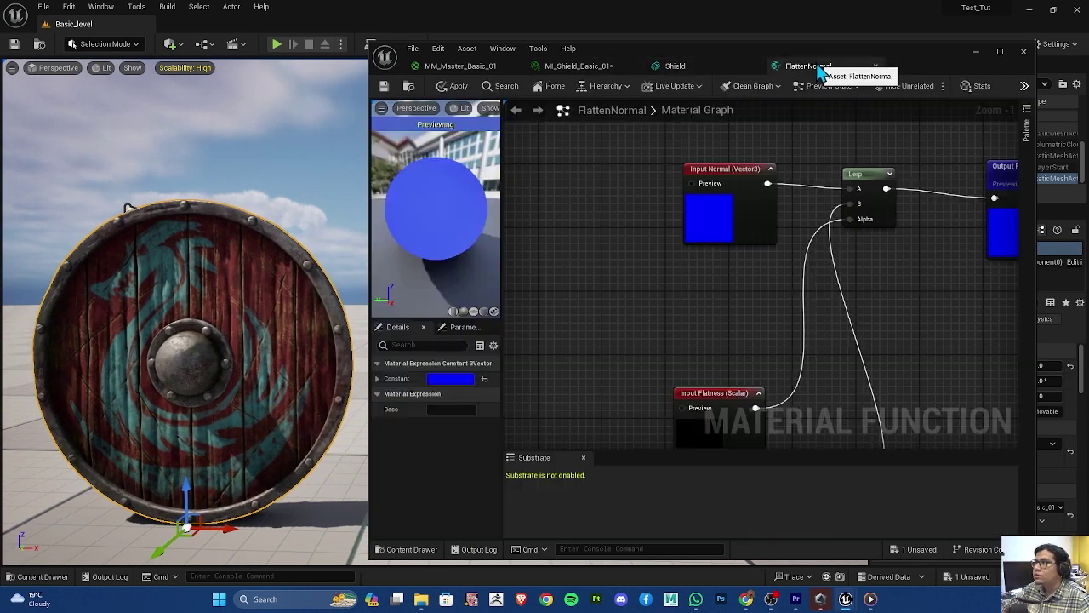
left_click(606, 68)
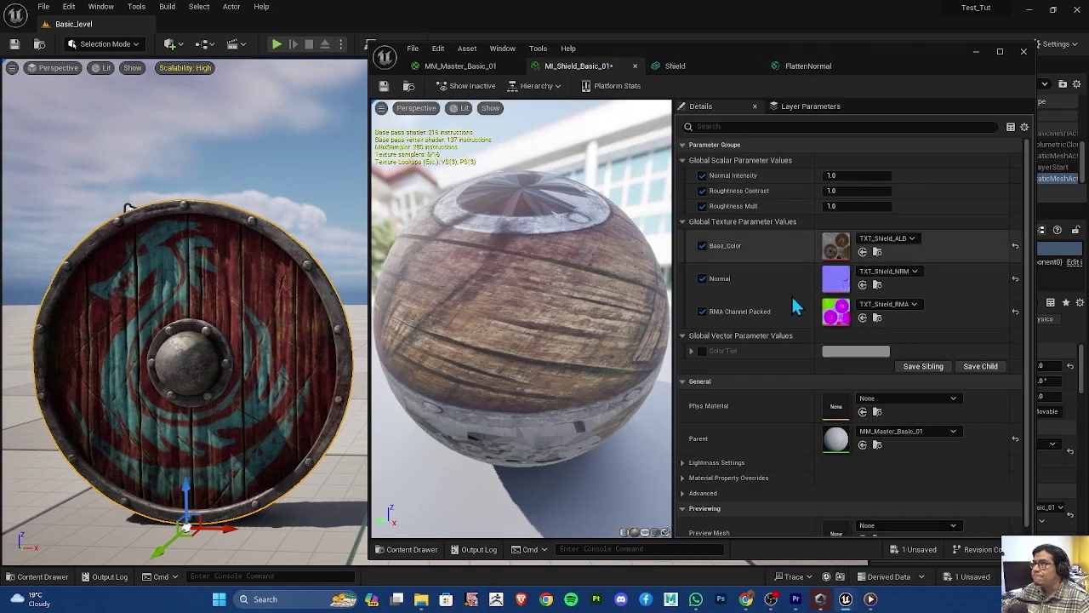
left_click(460, 66)
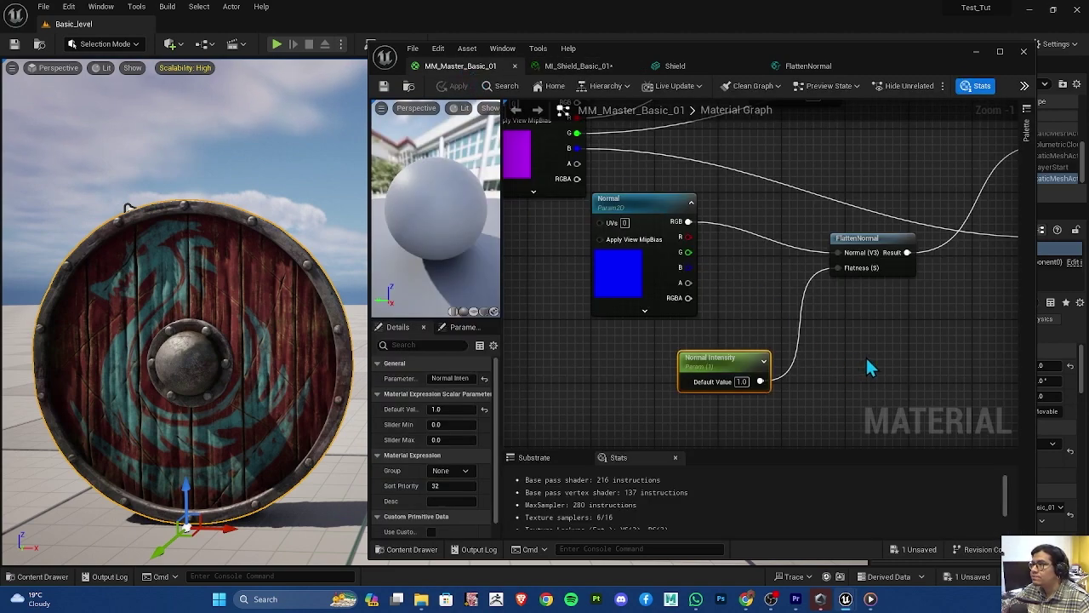
scroll(868, 367, "down", 1)
right_click_drag(870, 356, 762, 390)
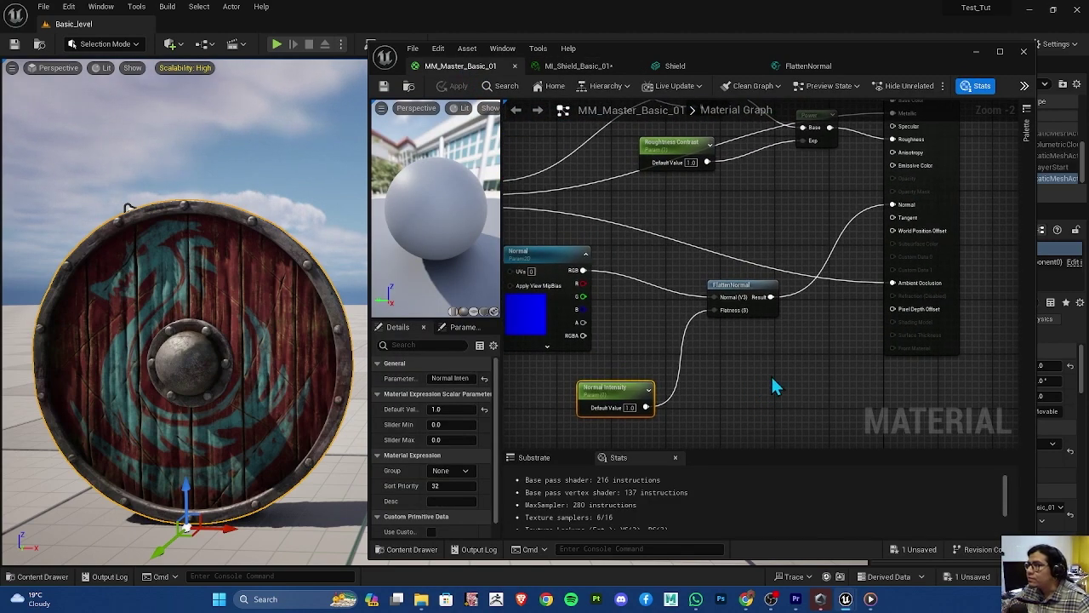
right_click_drag(774, 387, 770, 374)
left_click(765, 374)
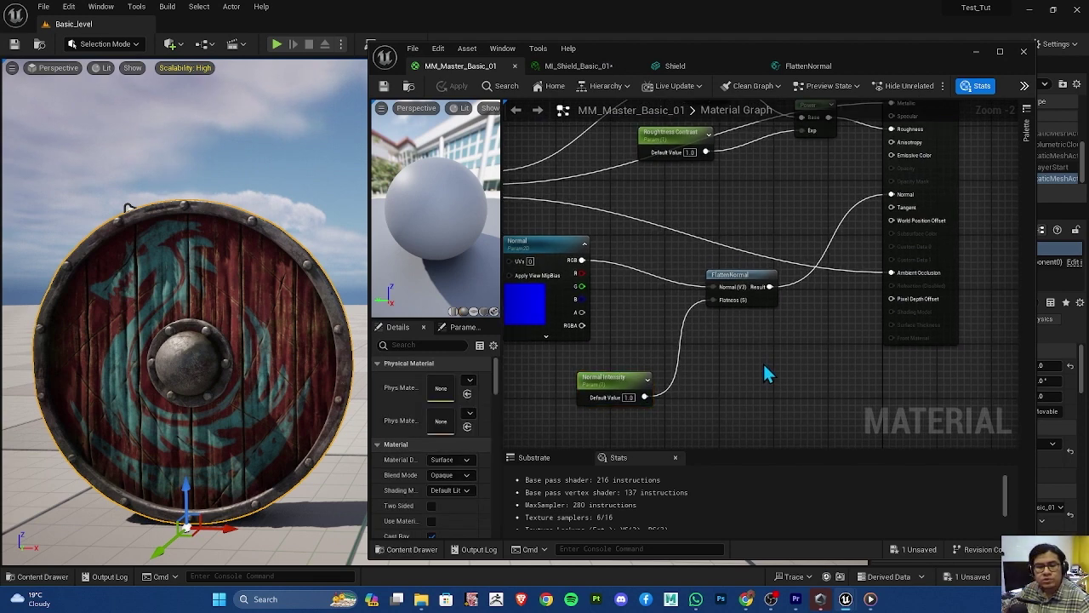
Insert a One Minus node between Normal Intensity and FlattenNormal's Flatness, then save the master
right_click(766, 374)
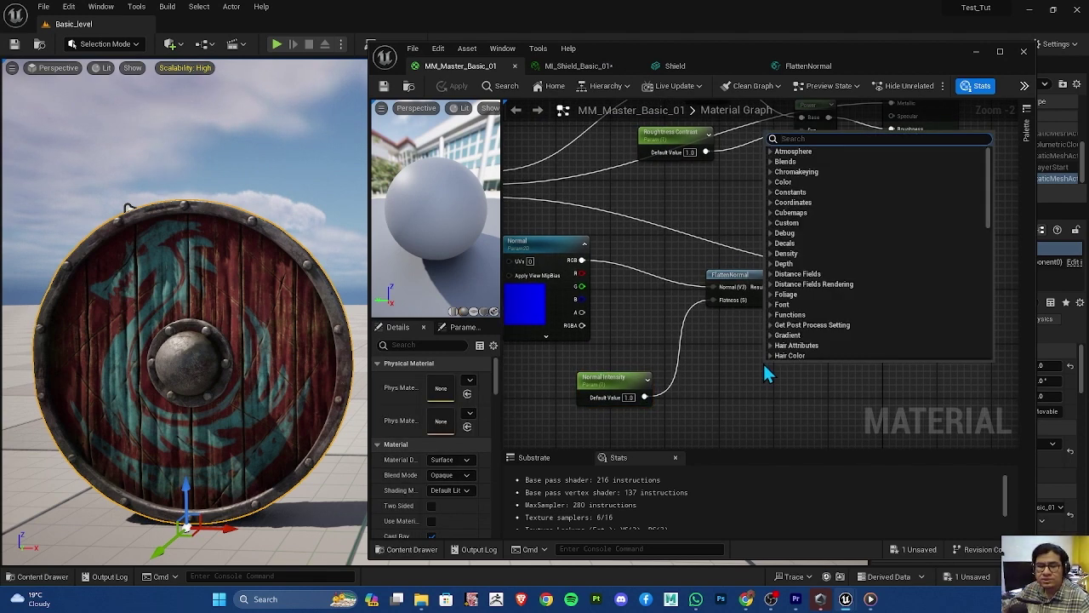
type("minu")
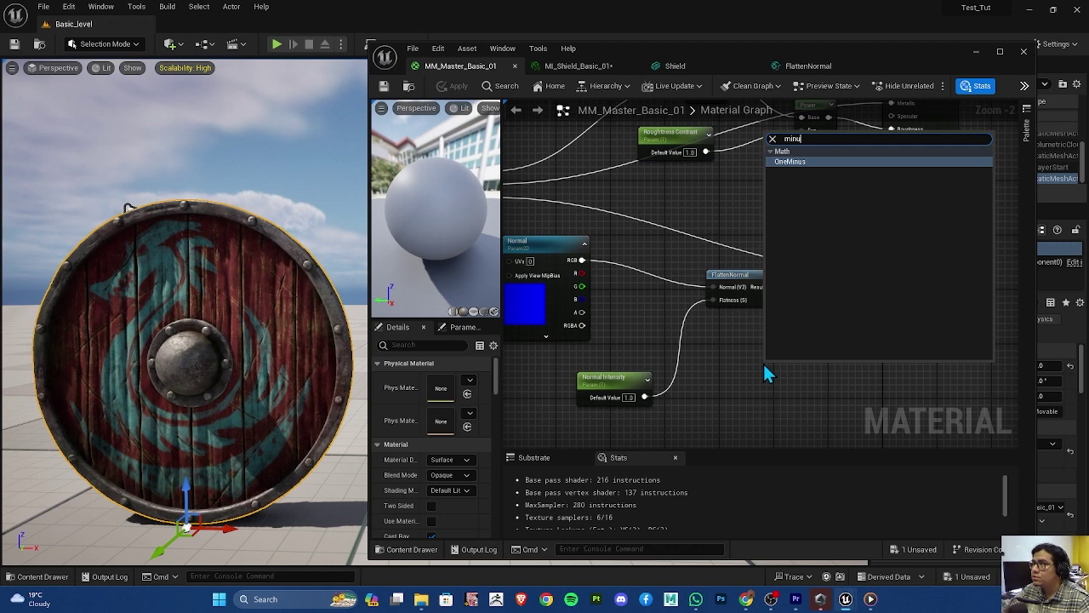
left_click(795, 162)
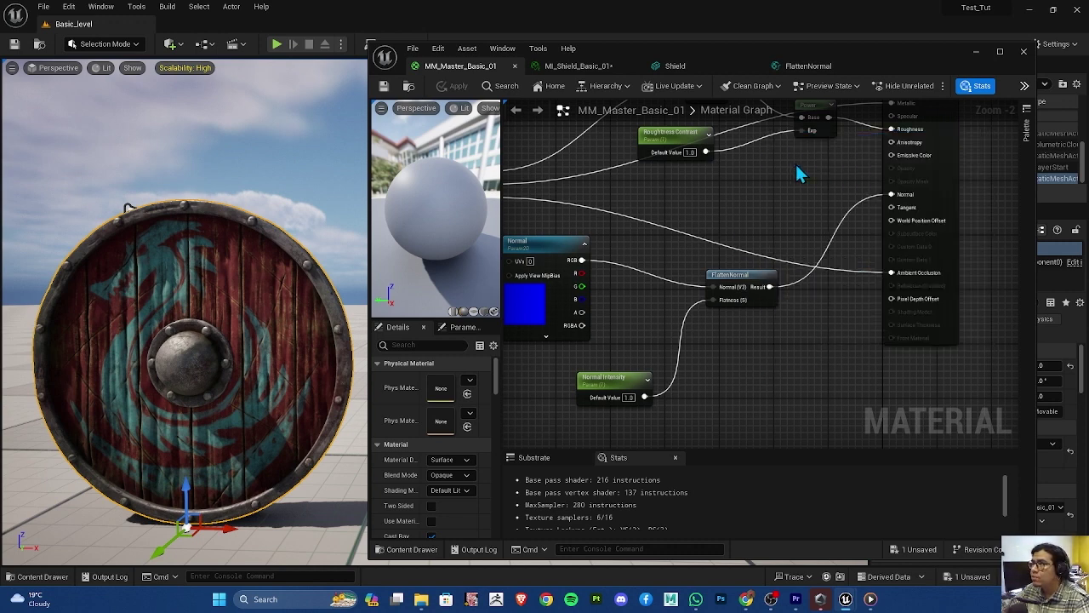
left_click_drag(779, 368, 723, 363)
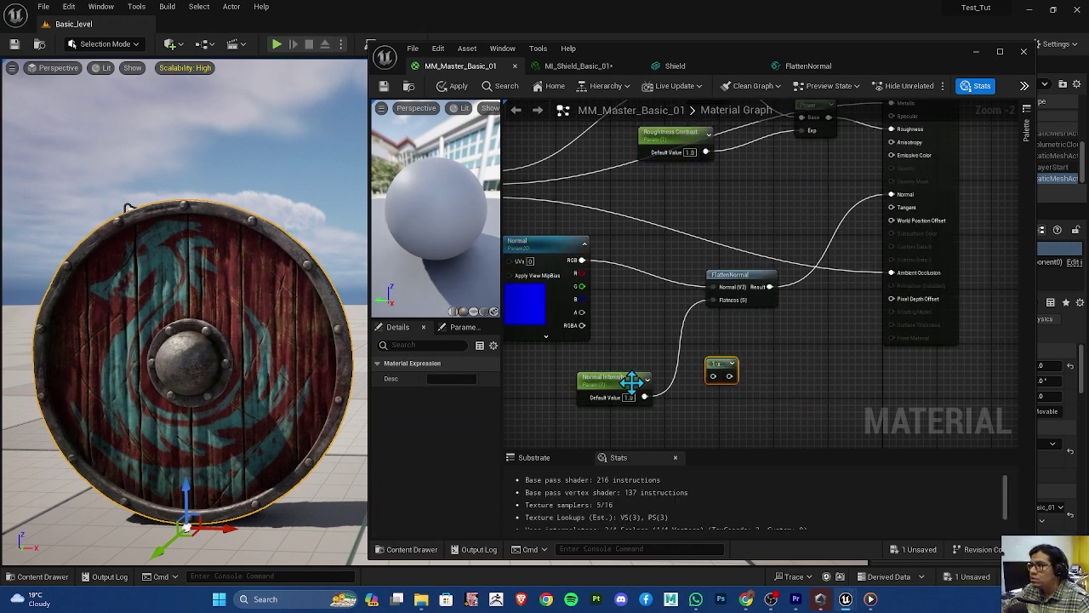
left_click_drag(637, 391, 584, 398)
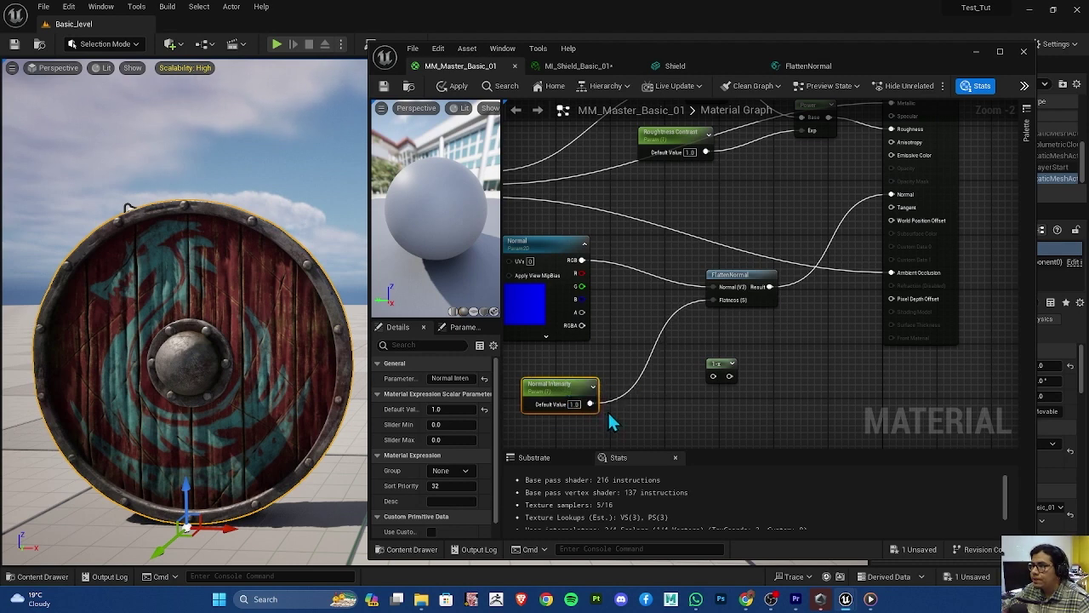
mouse_move(595, 403)
left_mouse_down()
mouse_move(719, 381)
mouse_move(672, 375)
mouse_move(716, 300)
left_mouse_up()
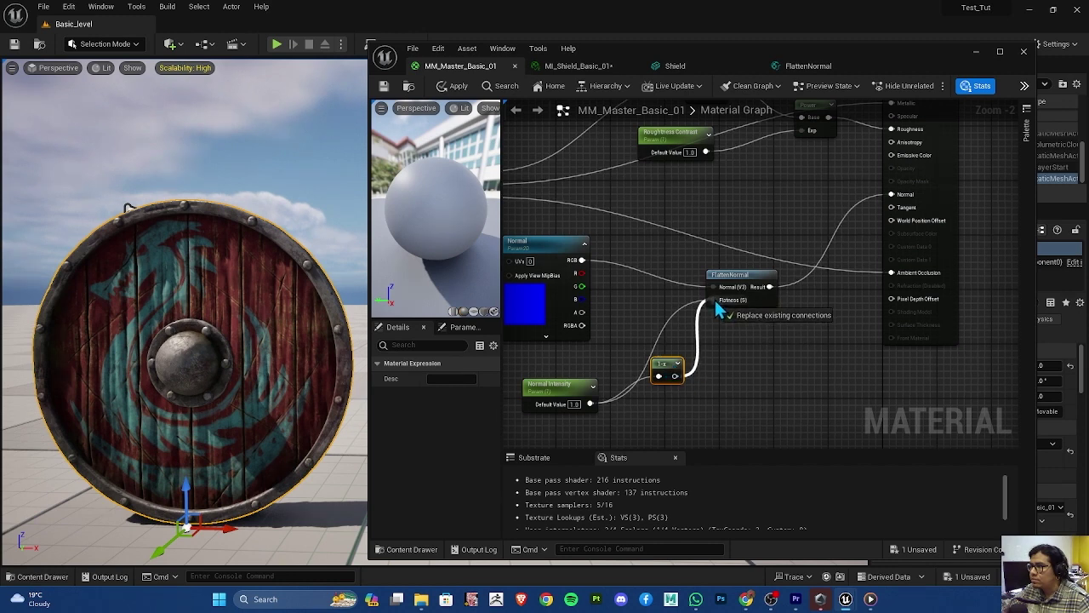
right_click_drag(756, 367, 909, 371)
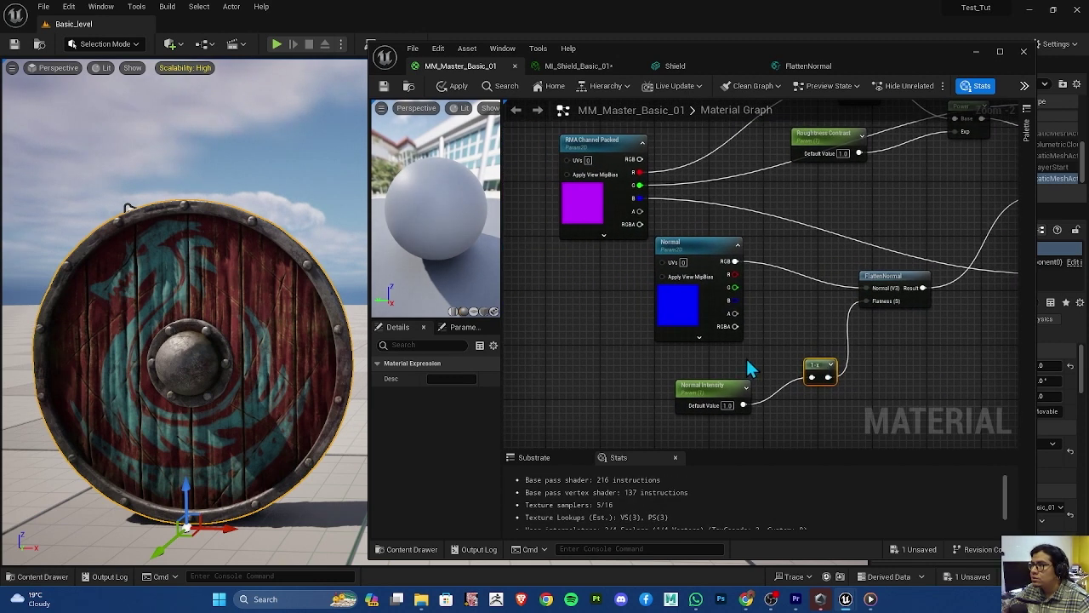
left_click(384, 88)
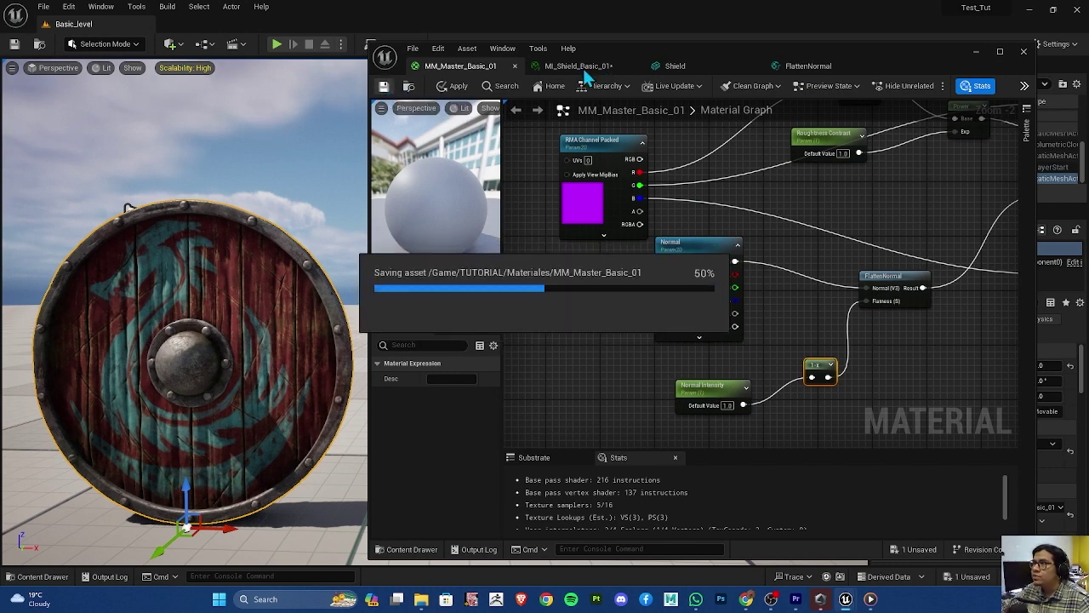
left_click(582, 67)
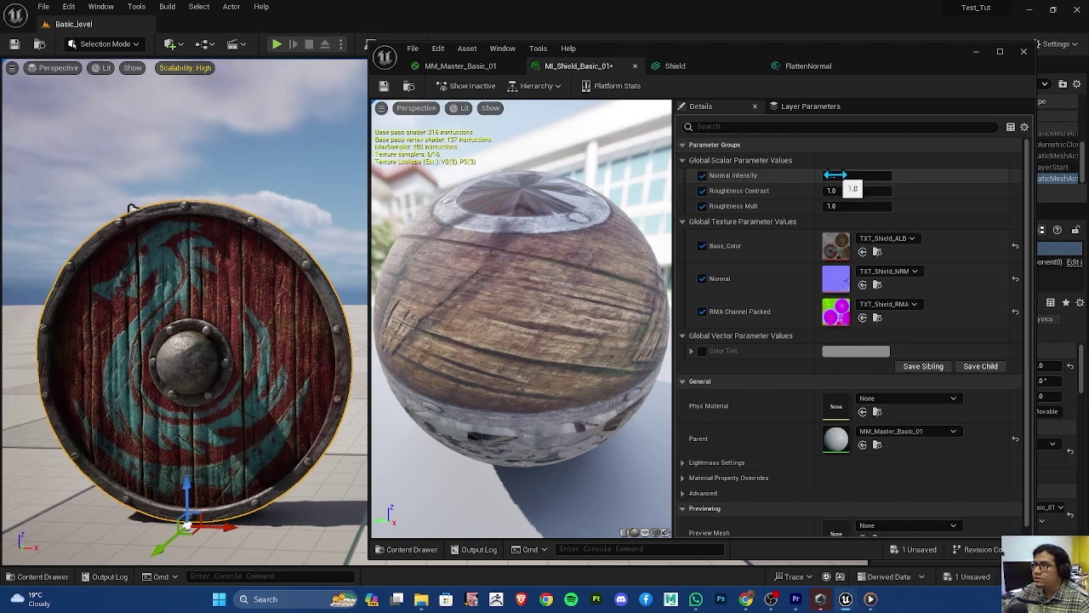
Scrub Normal Intensity upward and orbit around the shield to inspect its surface
left_click_drag(835, 175, 1012, 175)
left_click_drag(241, 332, 256, 332, "alt")
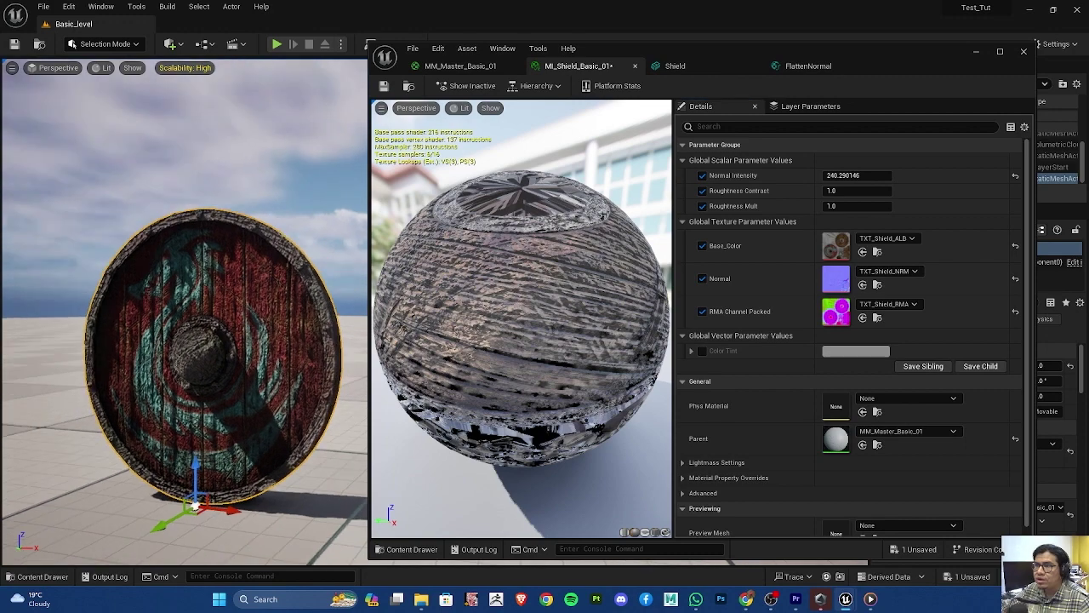
left_click_drag(134, 211, 170, 213, "alt")
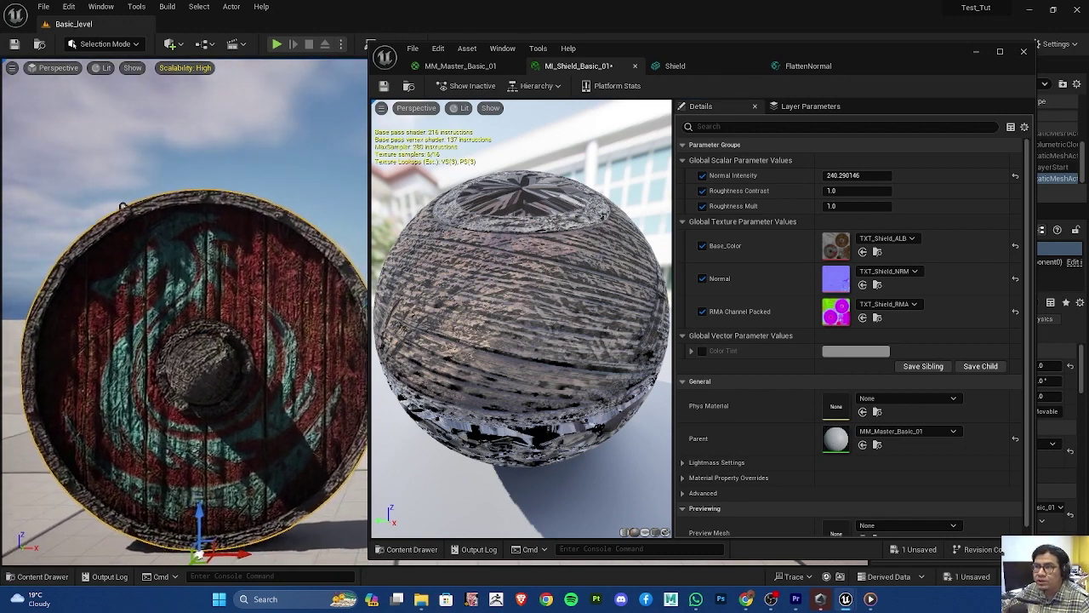
left_click_drag(199, 340, 255, 361, "alt")
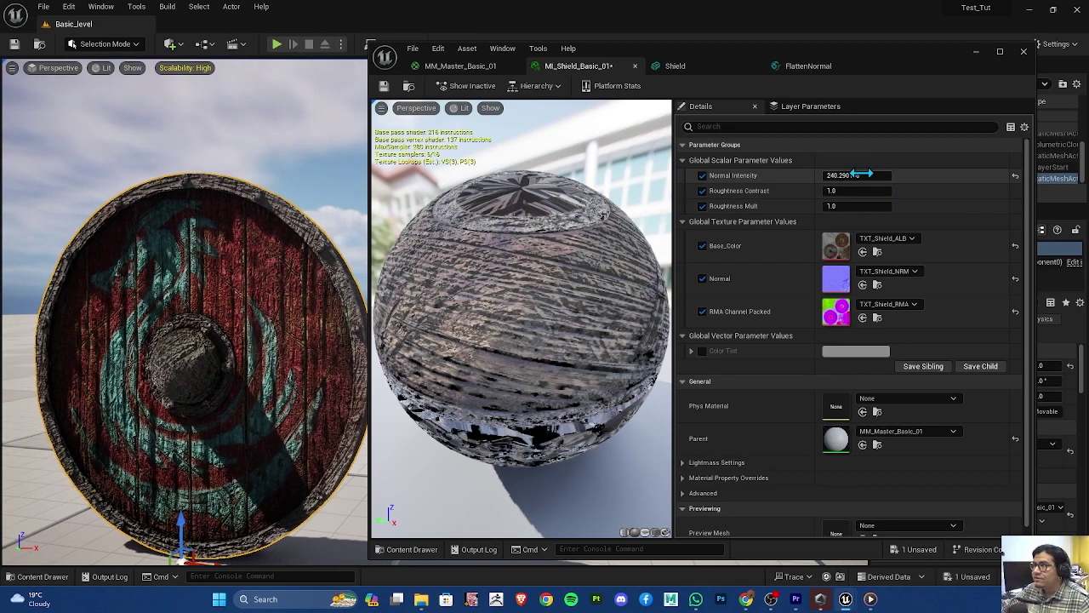
Test Normal Intensity at 1.0, 1.5, back to 1.0, then 2.0 on the shield
left_click(861, 174)
type("1")
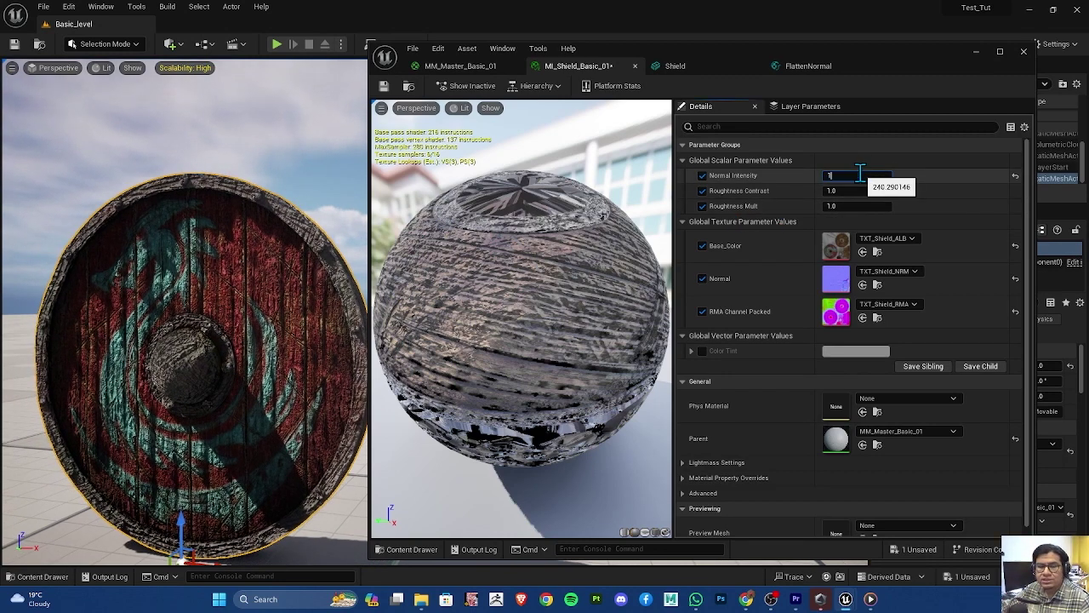
key("Return")
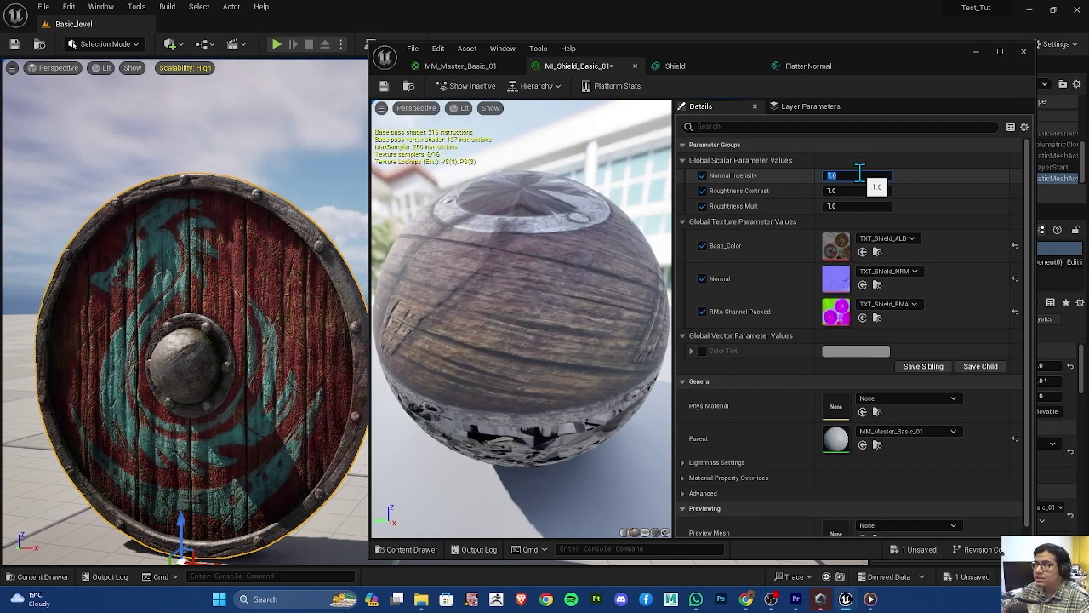
type(".")
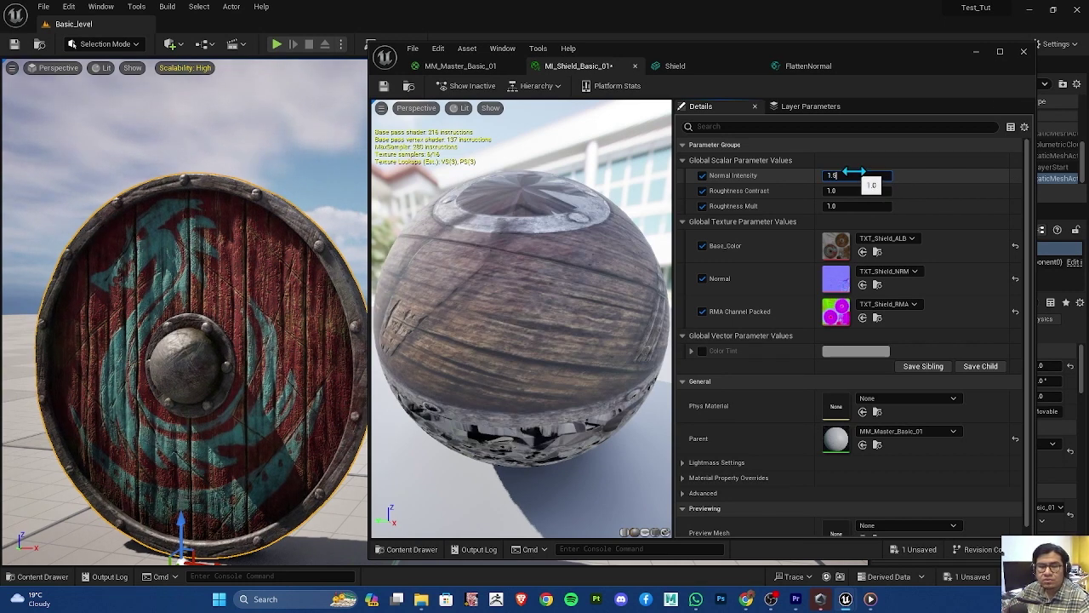
key("Return")
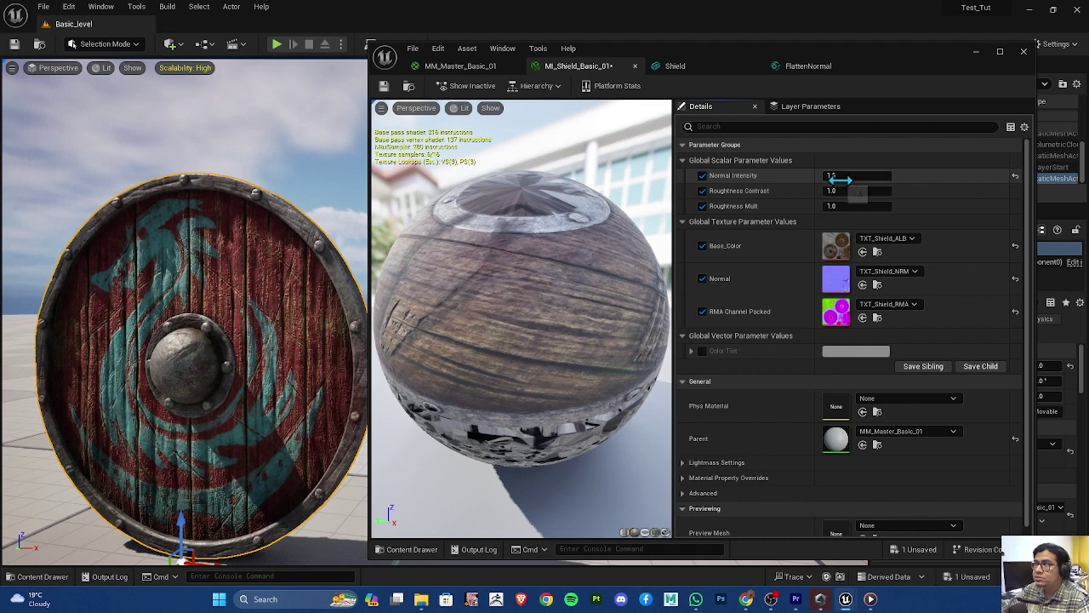
left_click(846, 174)
key("Return")
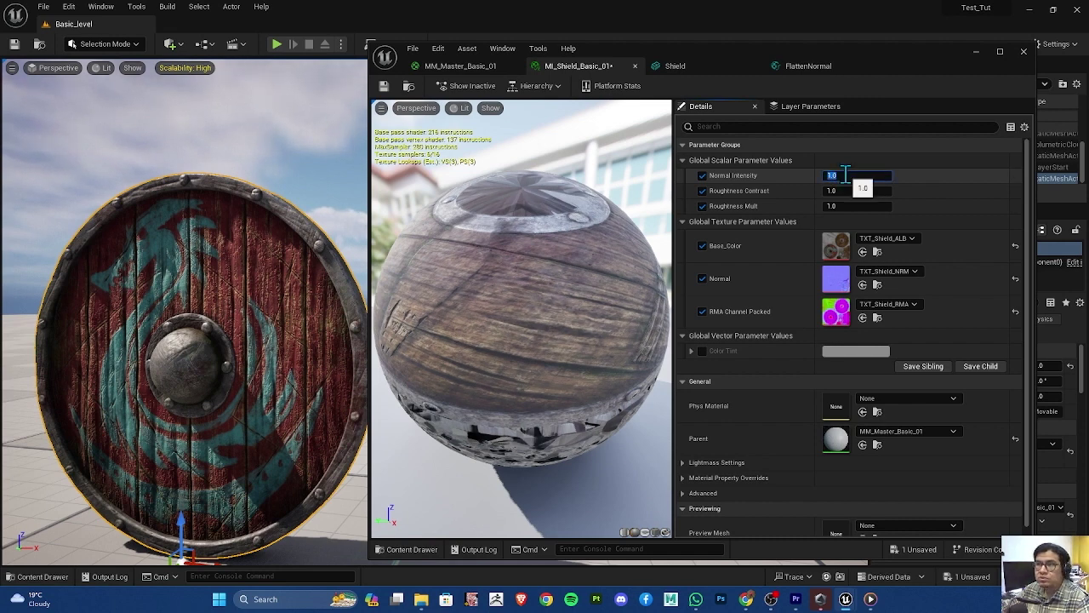
left_click(842, 175)
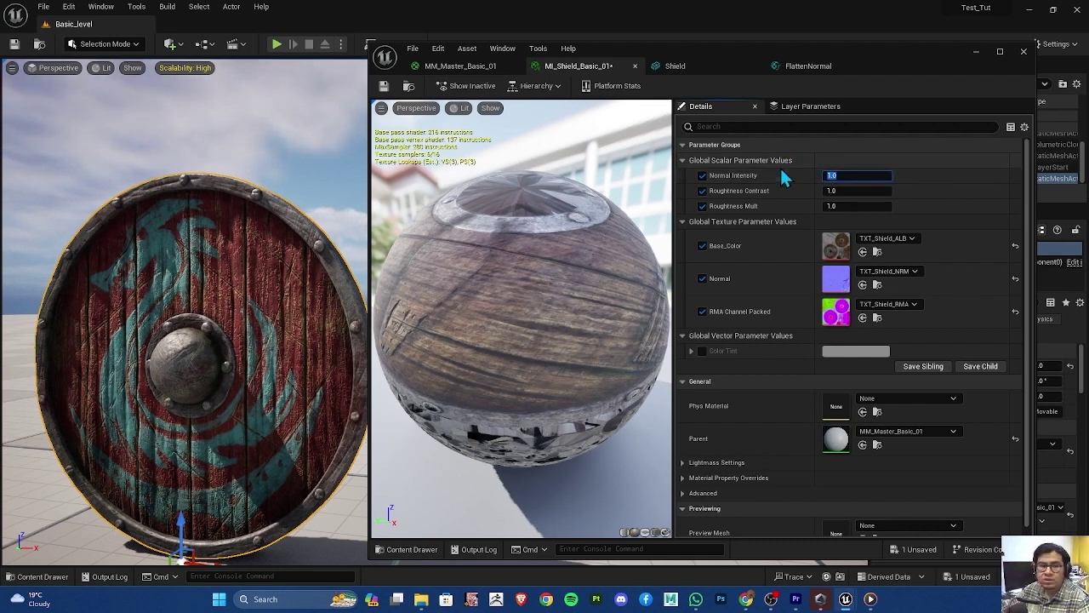
type("2")
key("Return")
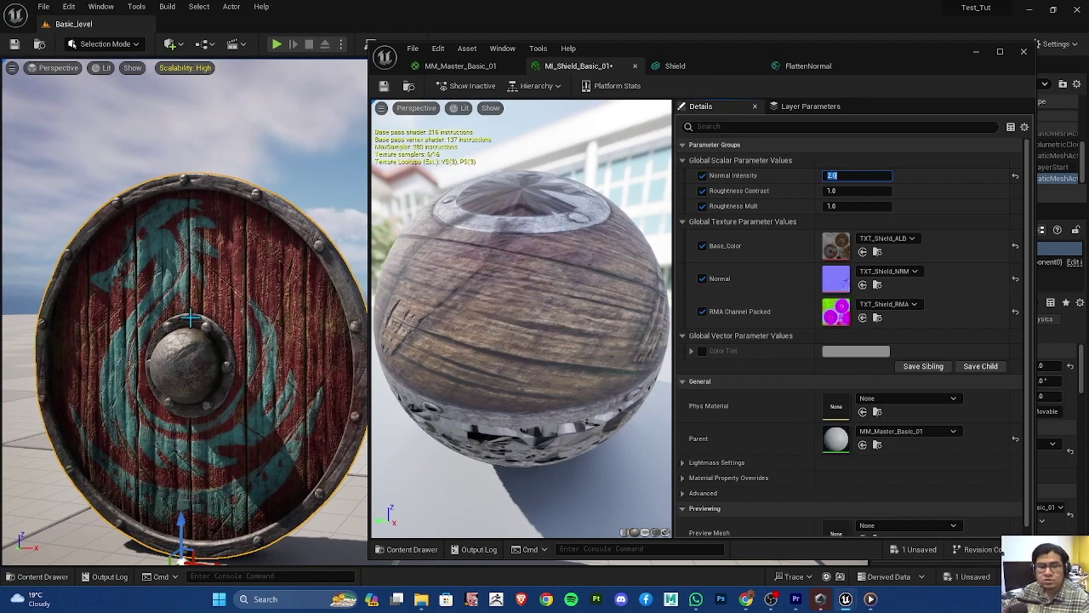
Lower the shield's Normal Intensity to 0.5
scroll(190, 320, "up", 10)
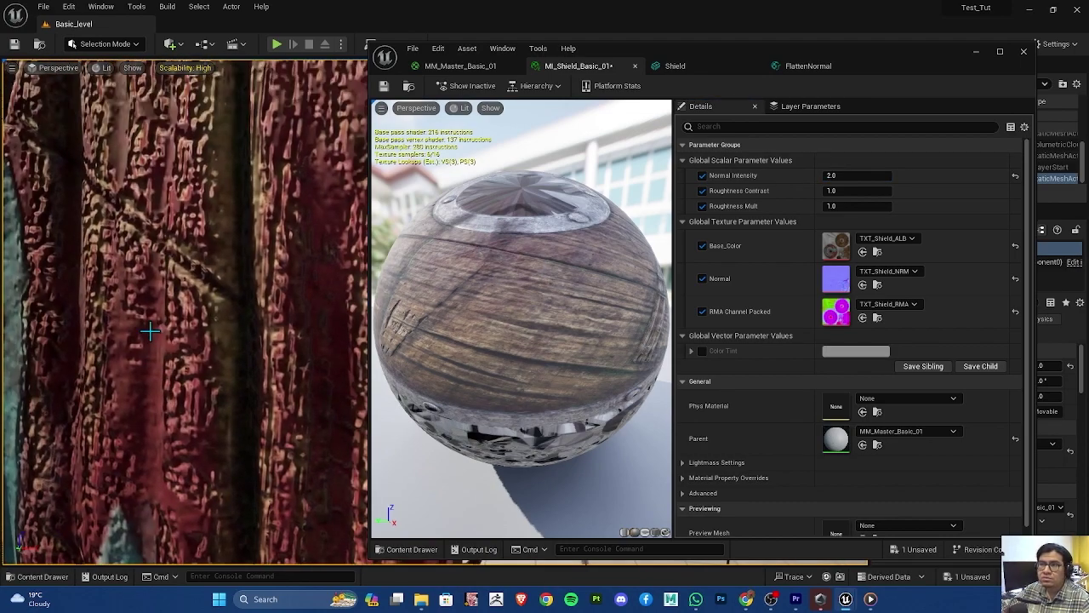
scroll(150, 332, "down", 3)
scroll(149, 332, "down", 2)
scroll(150, 332, "down", 3)
scroll(149, 332, "down", 3)
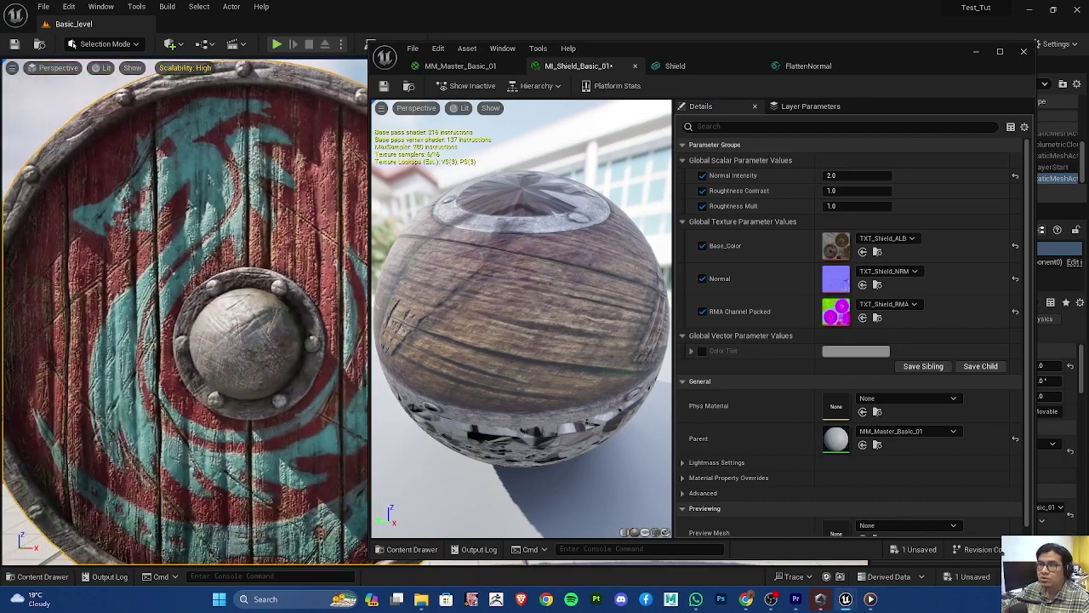
left_click(842, 176)
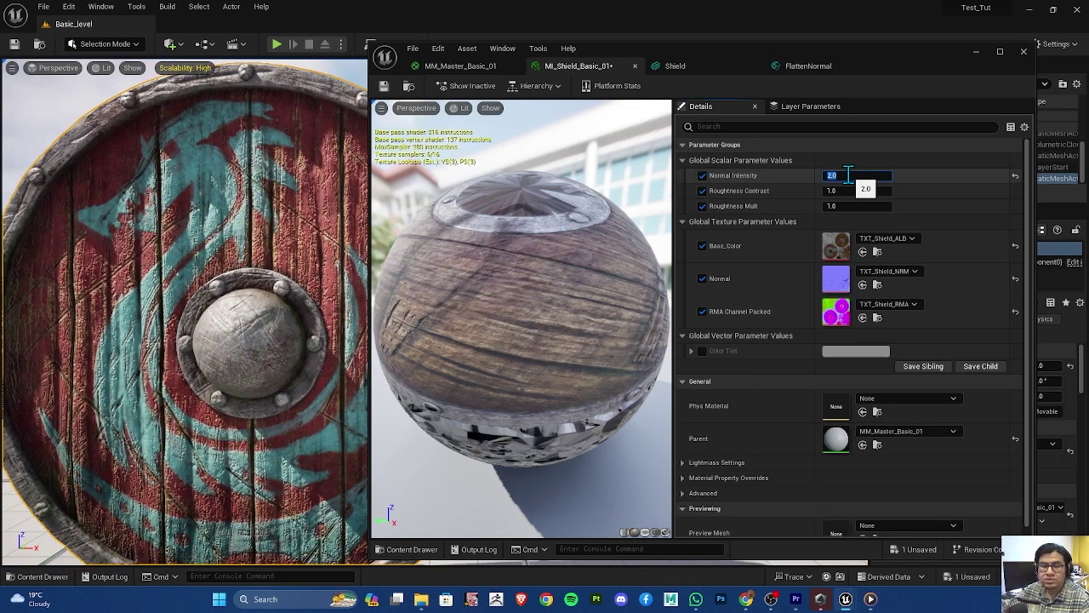
type(".5")
type("0.5")
key("Return")
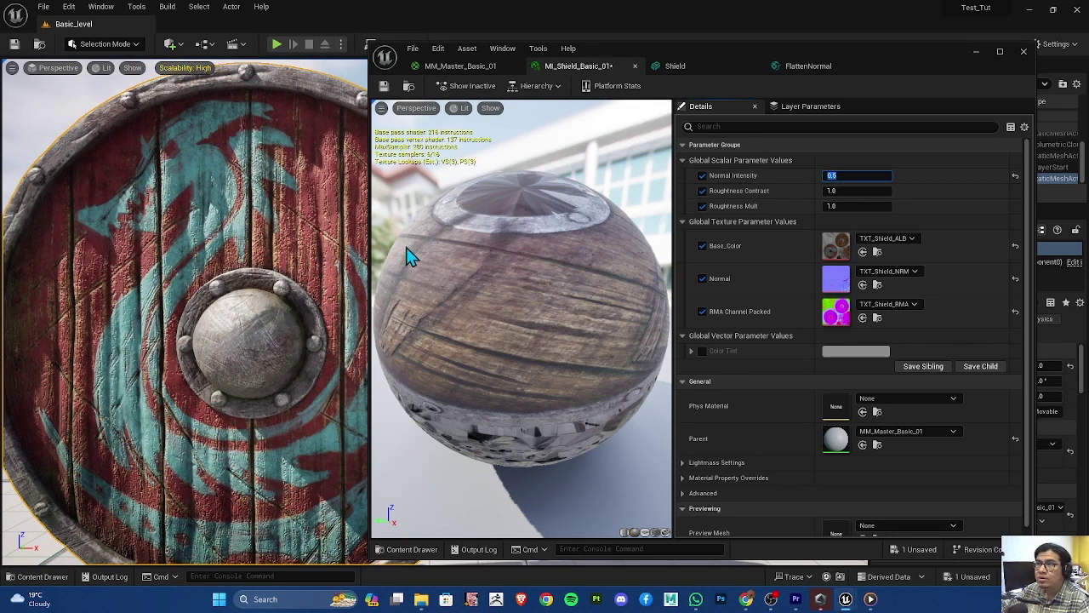
Try Normal Intensity at 0.2, then settle back on a subtle 0.5
left_click(857, 175)
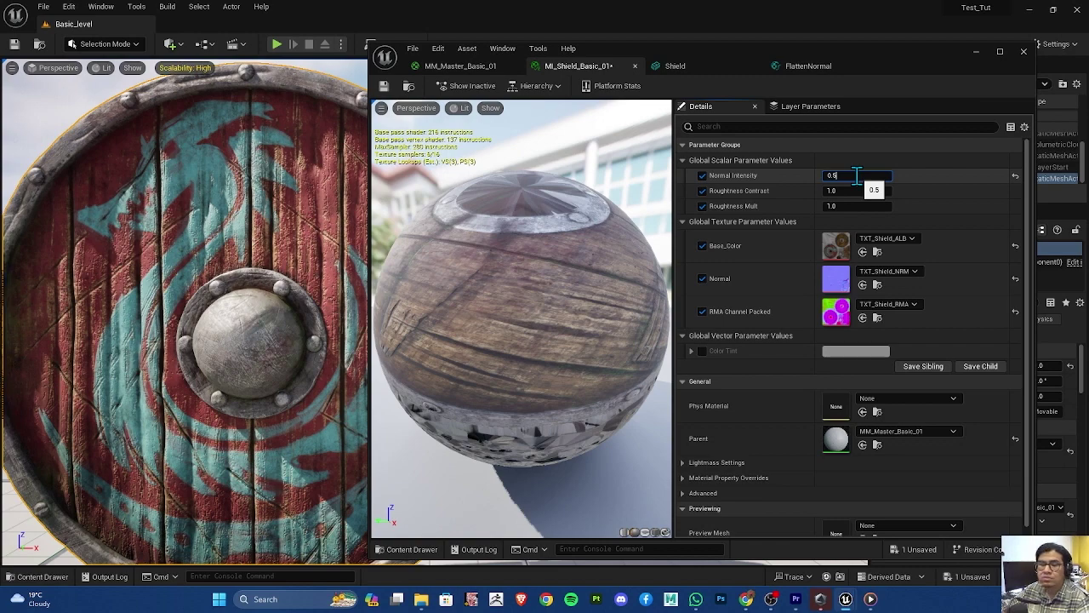
key("BackSpace")
type("2")
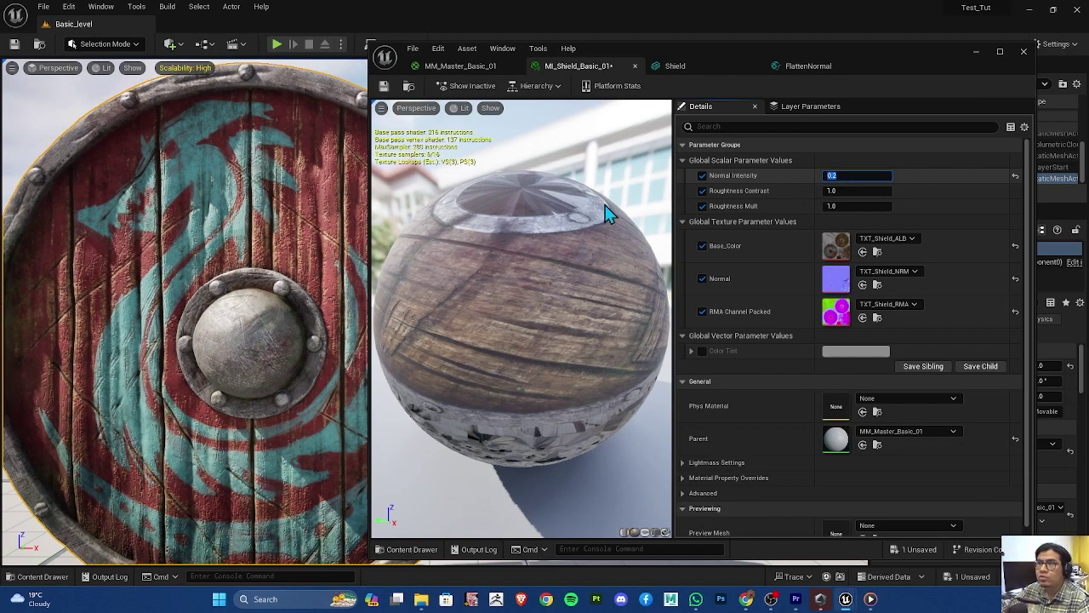
key("Return")
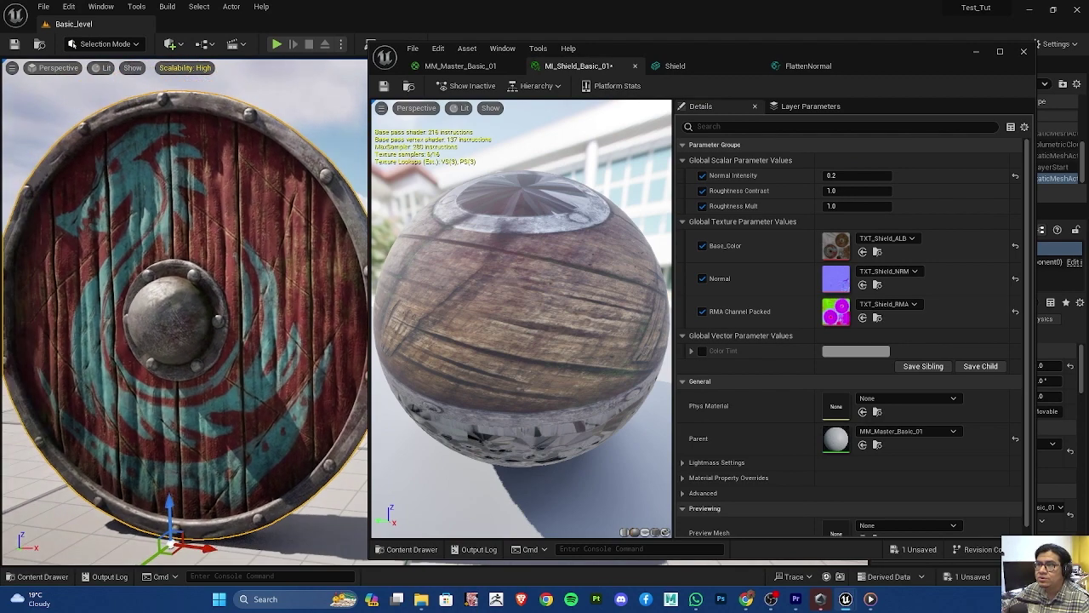
left_click(851, 175)
type("1")
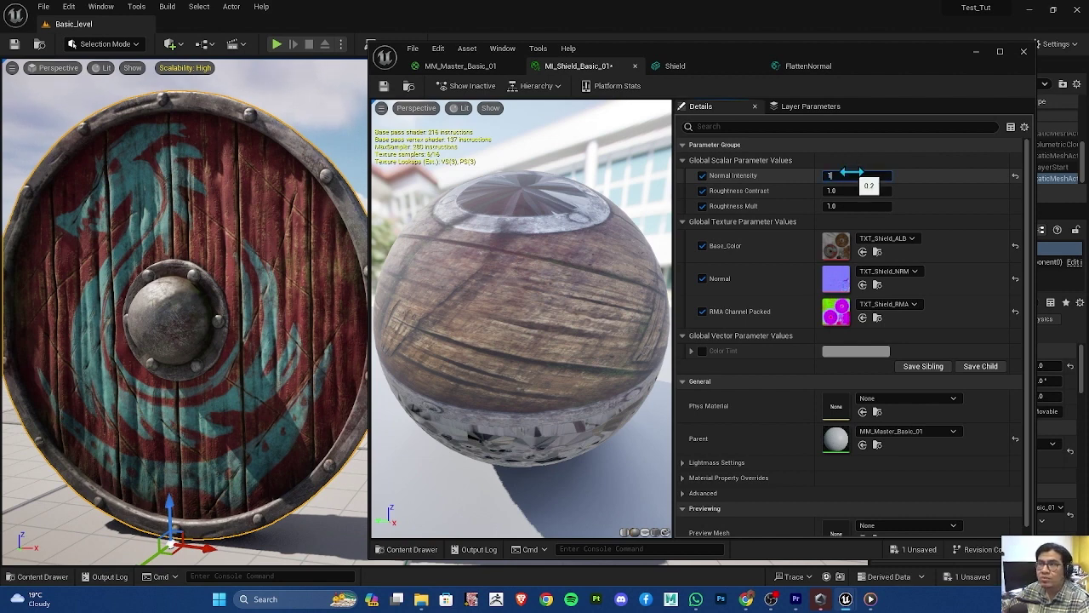
key("Return")
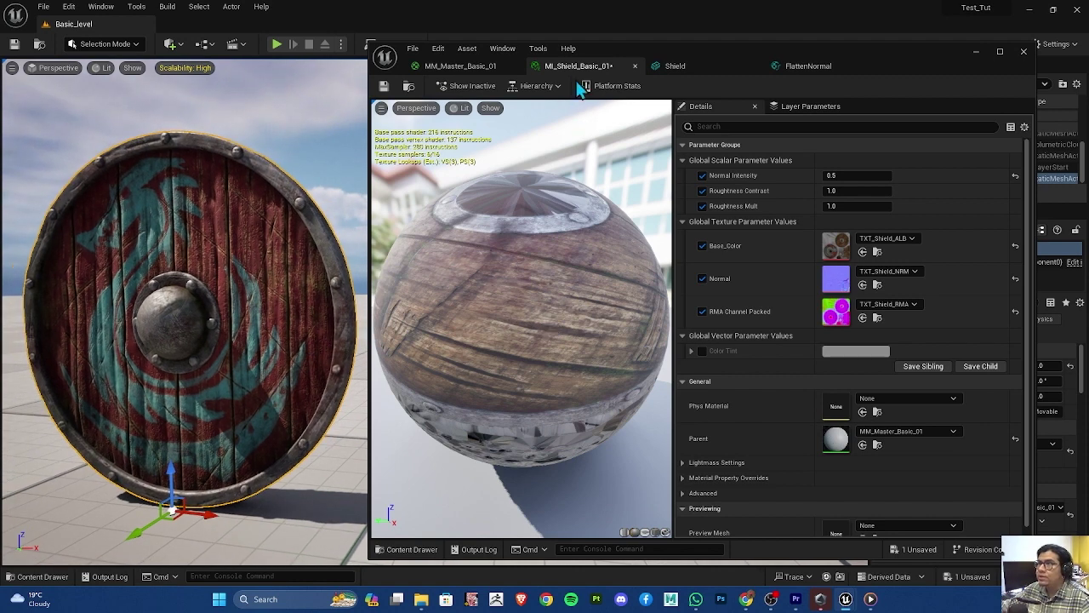
scroll(586, 302, "down", 3)
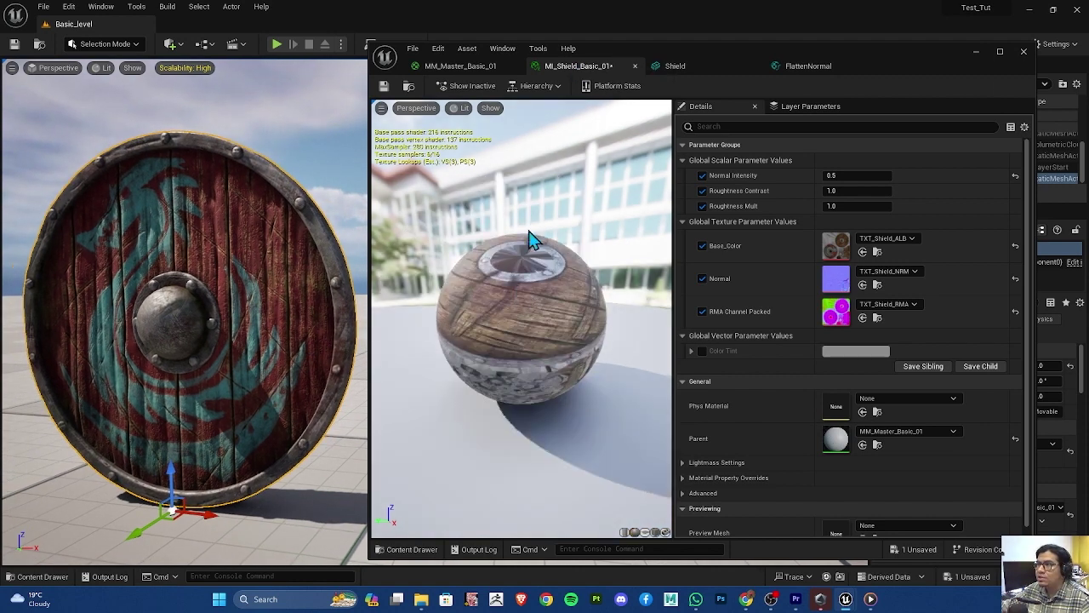
left_click_drag(479, 270, 519, 297)
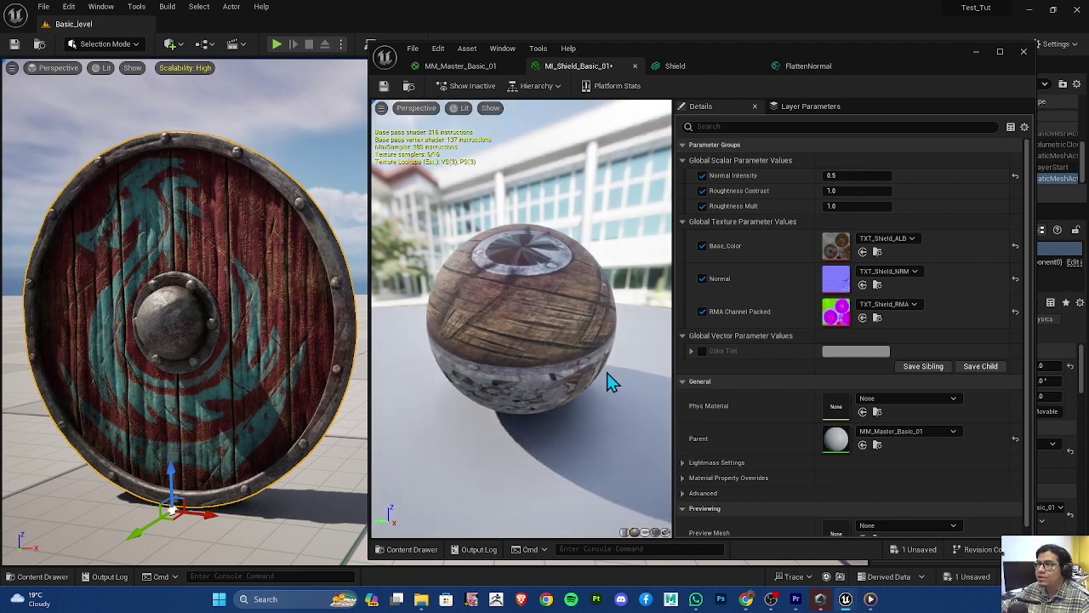
mouse_move(321, 337)
left_mouse_down("alt")
mouse_move(281, 340)
mouse_move(315, 340)
mouse_move(315, 331)
mouse_move(256, 321)
mouse_move(279, 312)
mouse_move(261, 333)
left_mouse_up("alt")
scroll(281, 341, "up", 2)
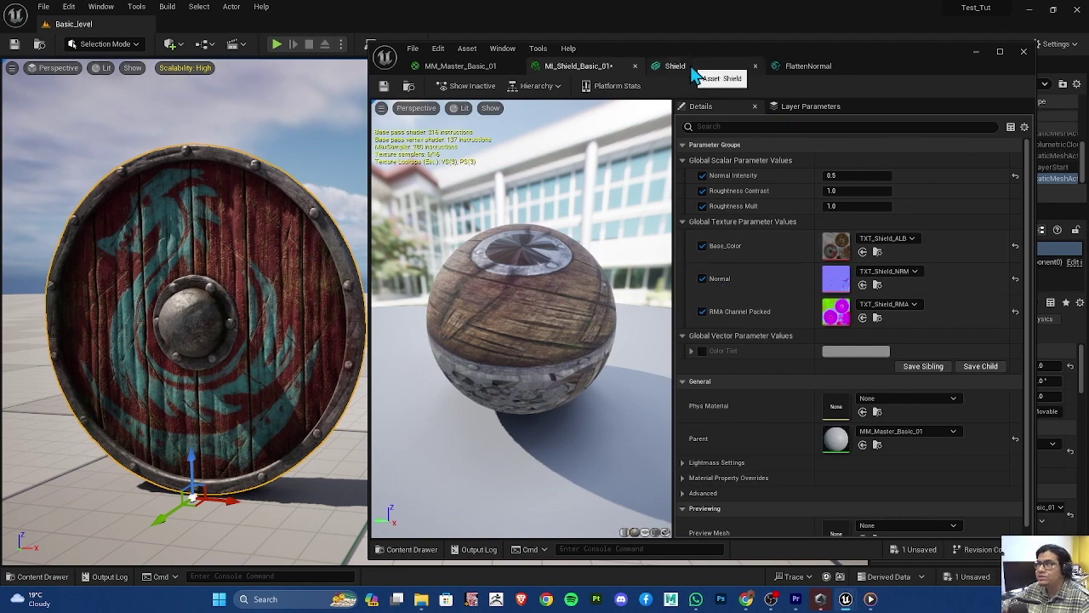
Switch to MM_Master_Basic_01 and frame the Normal Intensity, 1-x and FlattenNormal nodes
left_click(495, 68)
scroll(864, 328, "down", 2)
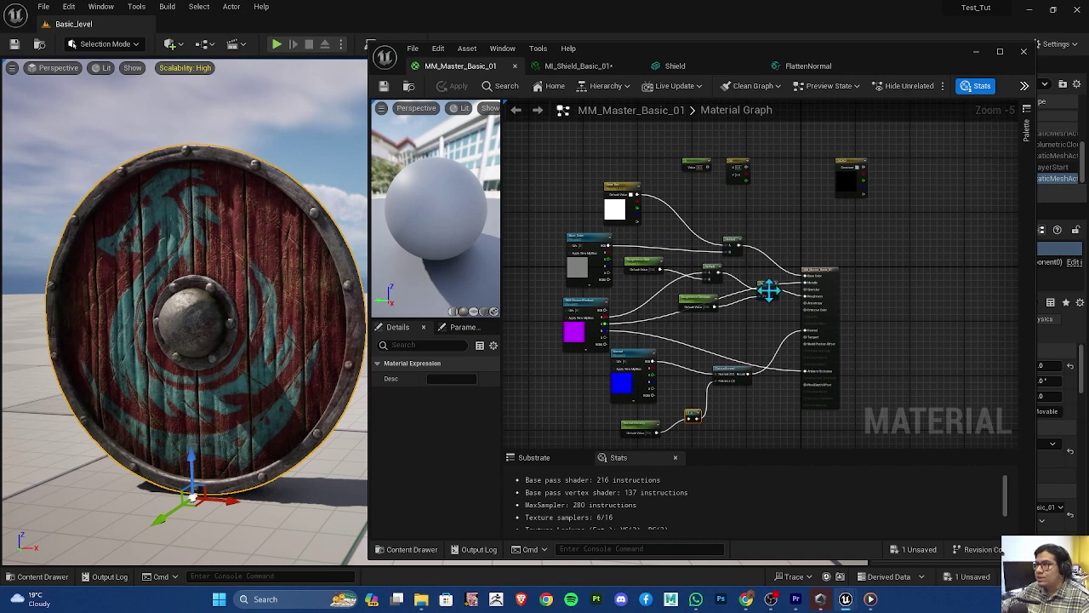
scroll(758, 420, "up", 1)
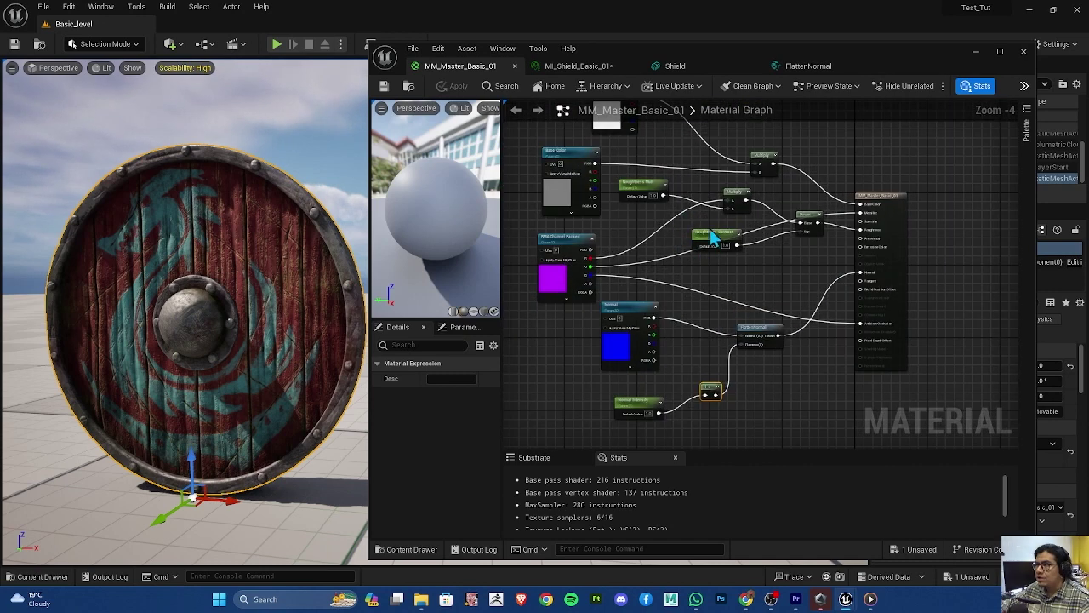
scroll(706, 256, "up", 2)
scroll(783, 289, "down", 1)
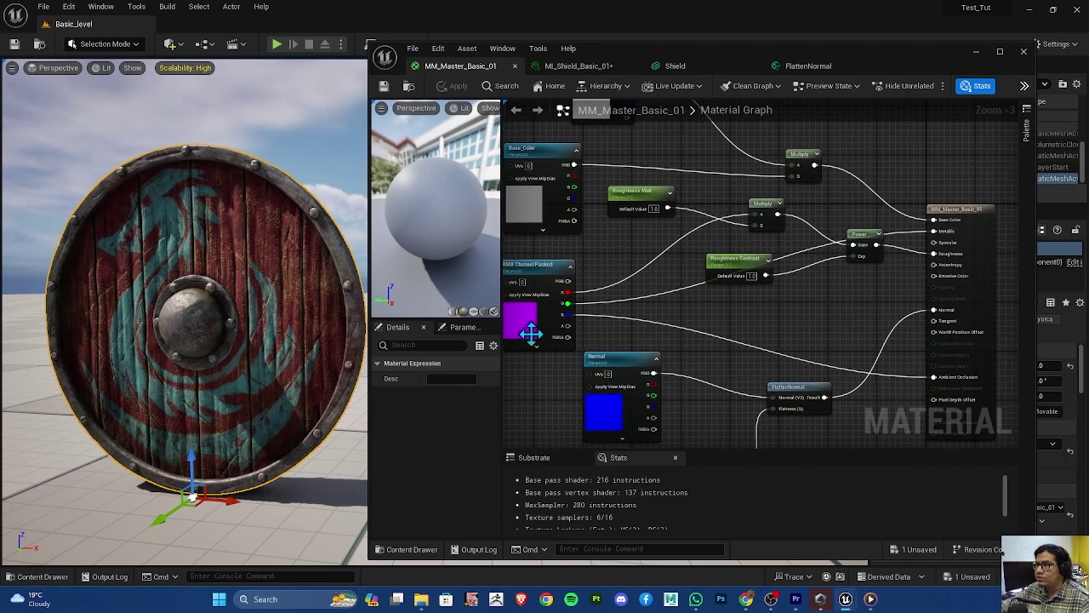
scroll(851, 417, "down", 1)
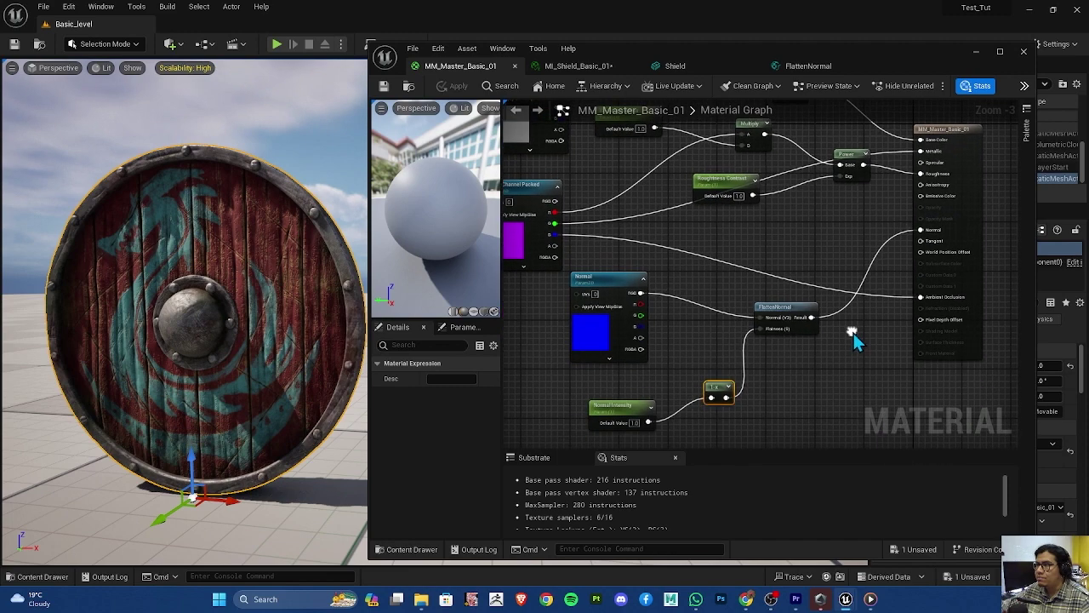
right_click_drag(834, 384, 830, 400)
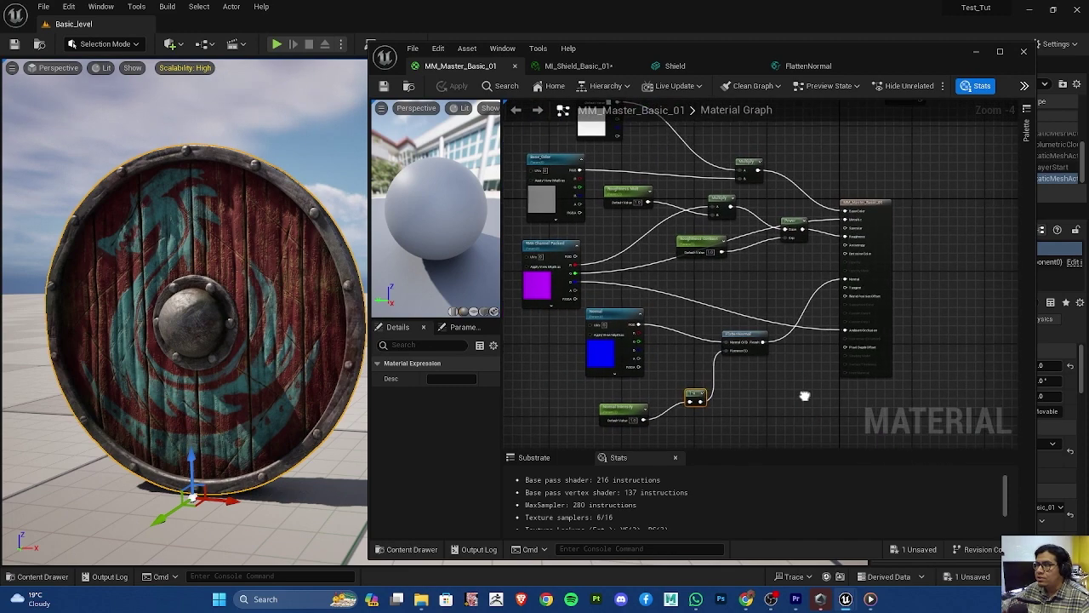